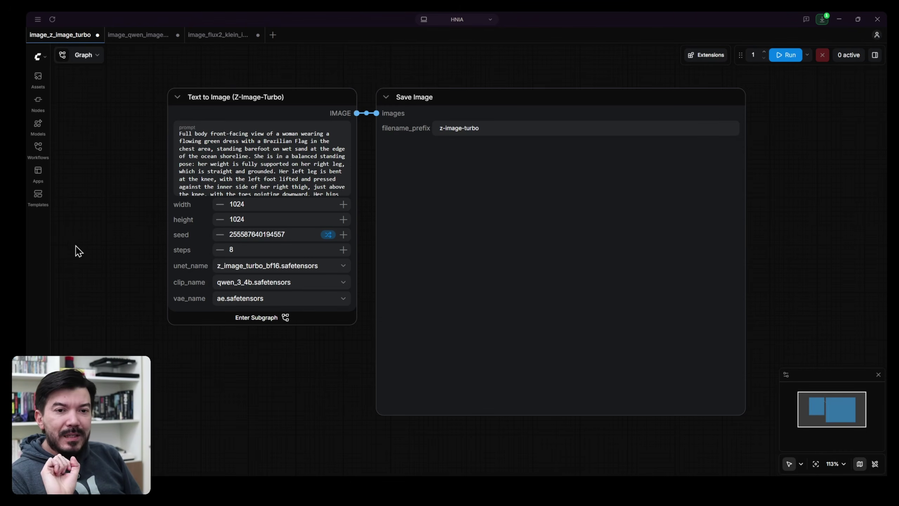
Filter the workflow templates by the Qwen-Image 2512 model instead of Z-Image-Turbo.
left_click(41, 204)
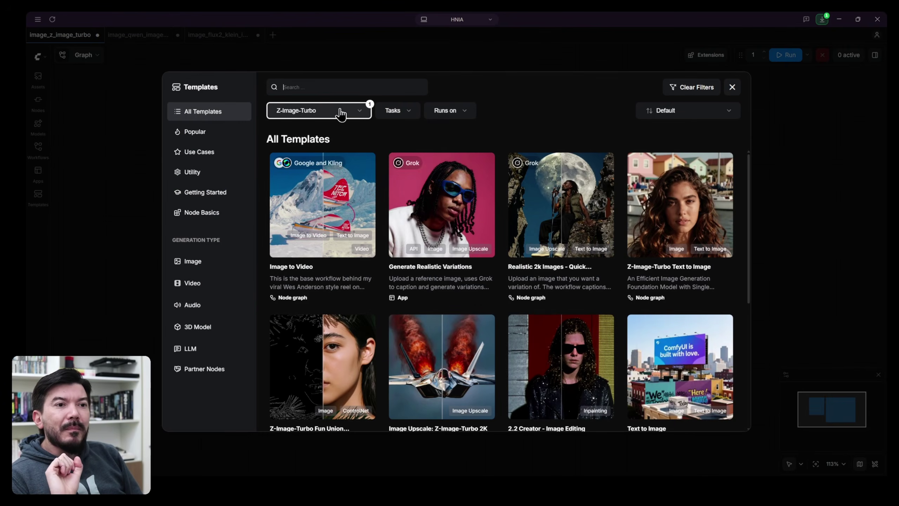
left_click(327, 113)
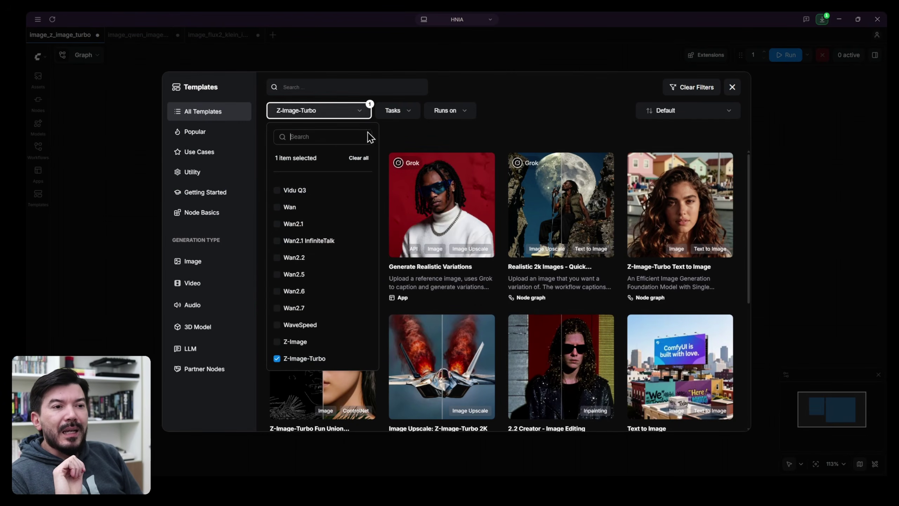
left_click(356, 156)
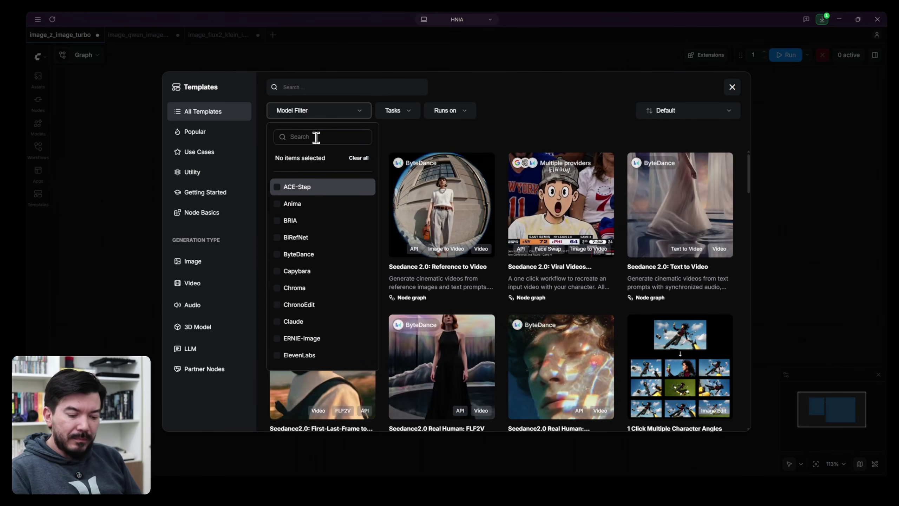
left_click(316, 137)
type("qwe")
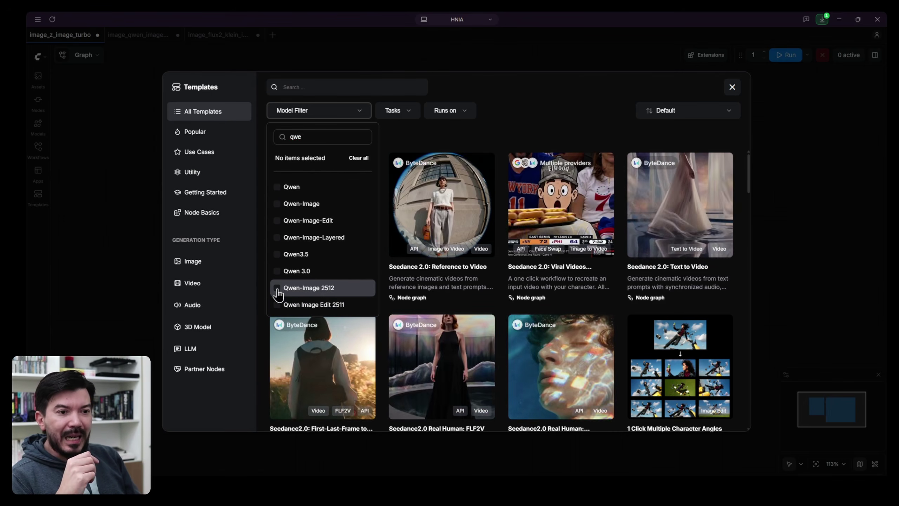
left_click(277, 288)
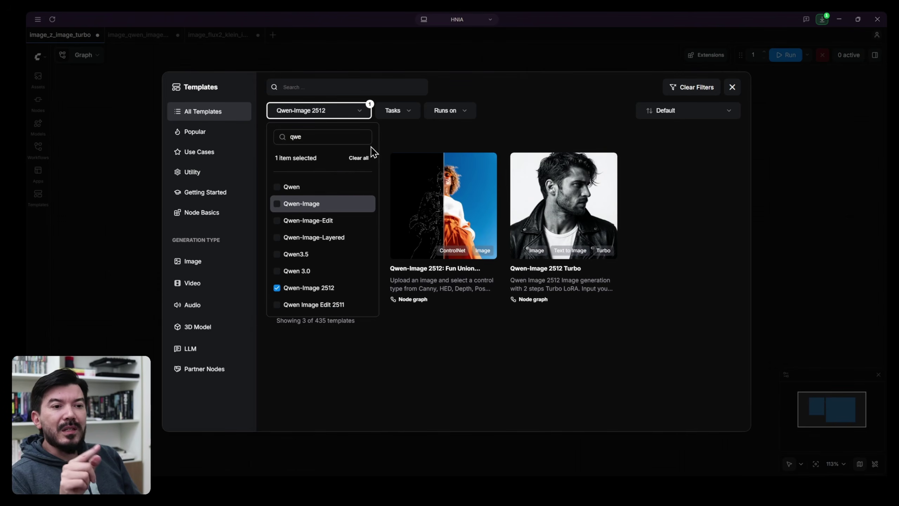
left_click(364, 114)
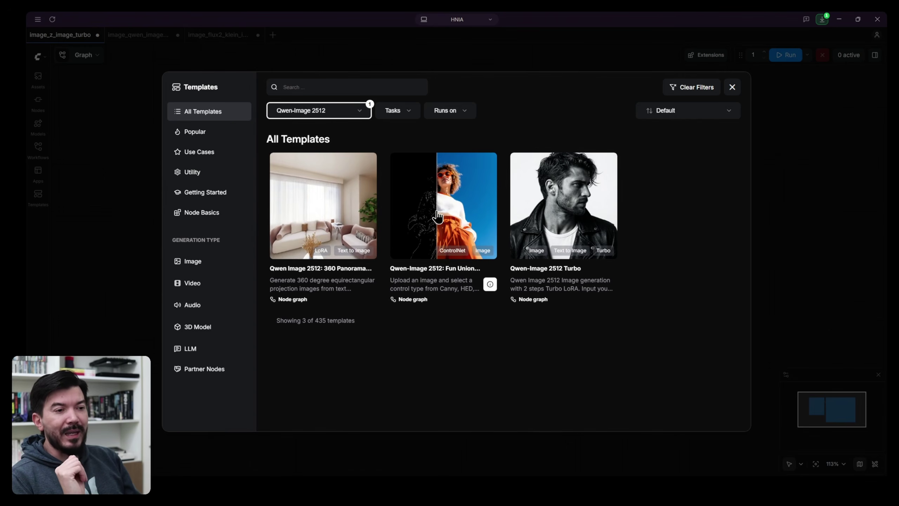
Open the Qwen-Image 2512 Fun Union ControlNet template and refresh its missing-models check in the error overview.
left_click(438, 216)
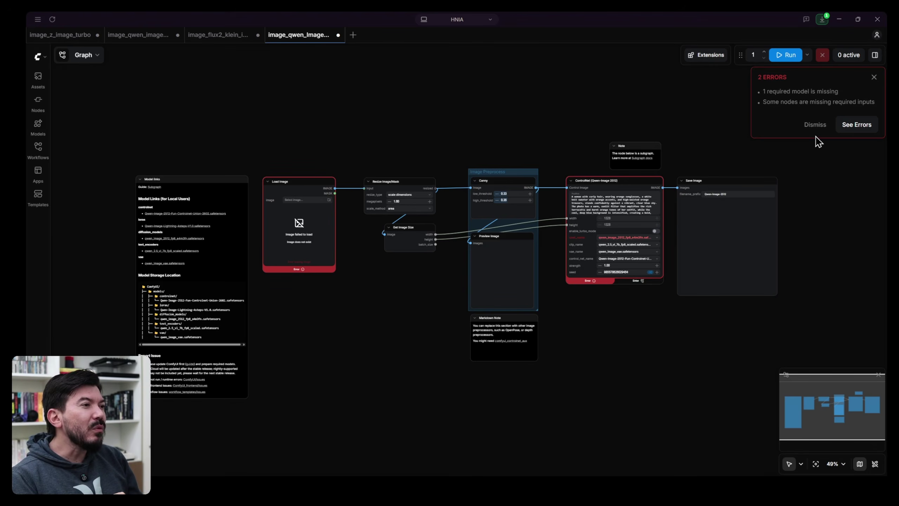
left_click(853, 124)
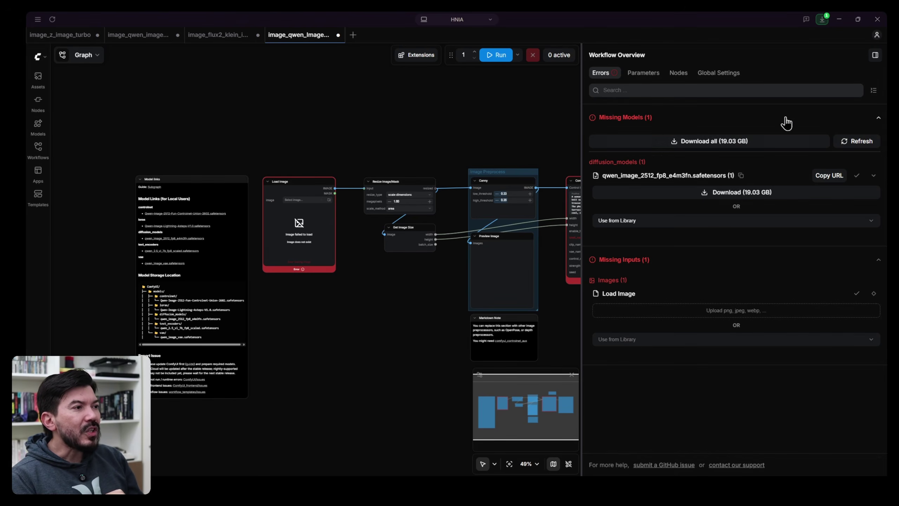
left_click(856, 141)
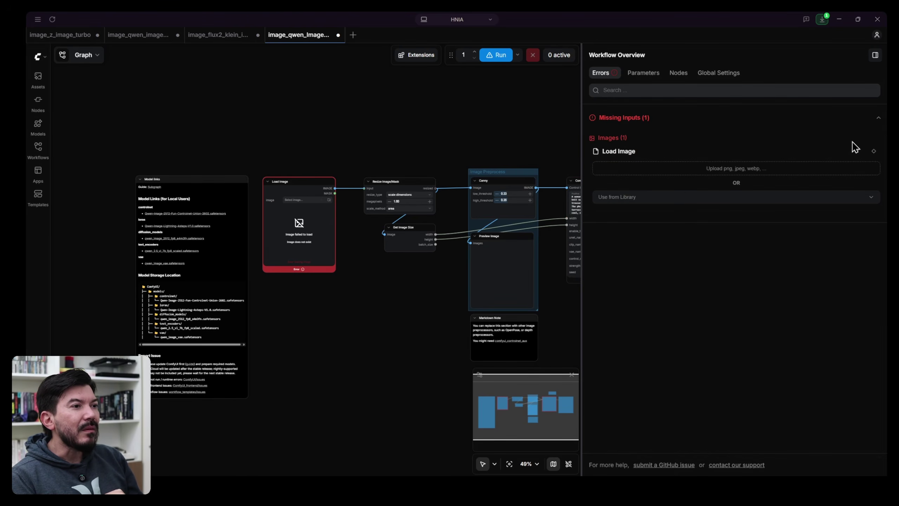
left_click(874, 55)
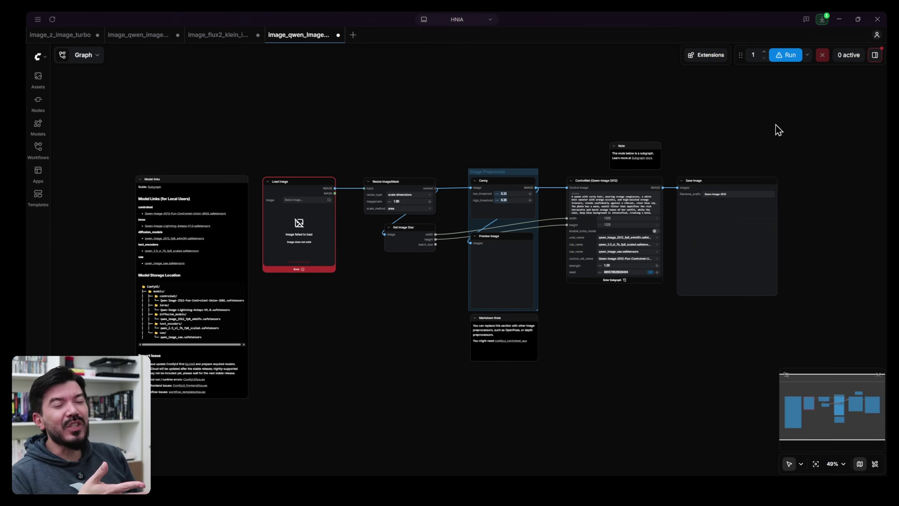
Show the downloaded qwen_image_2512 diffusion model in its folder to check the file, and return to the workflow.
left_click(822, 21)
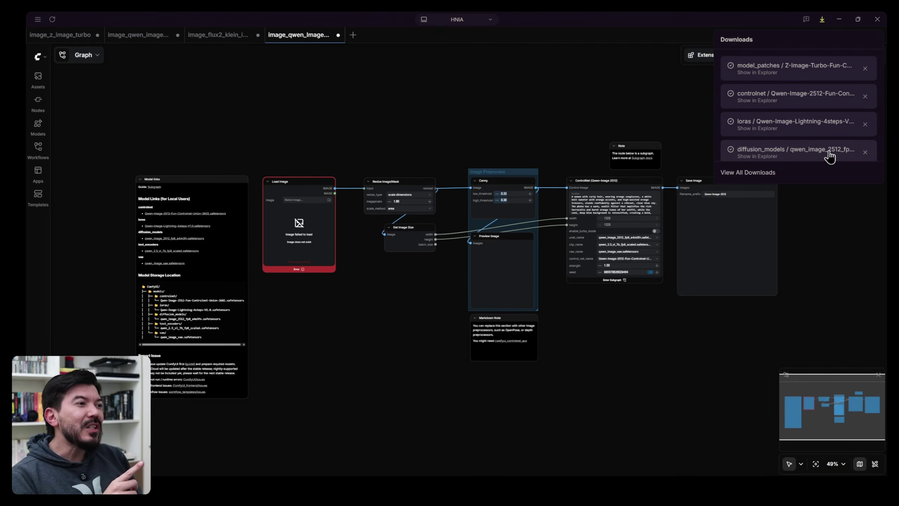
left_click(765, 159)
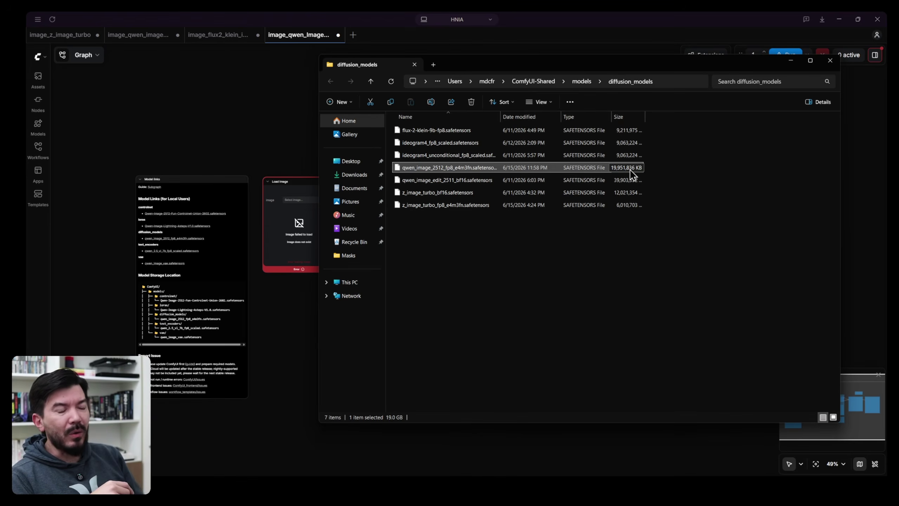
left_click(563, 15)
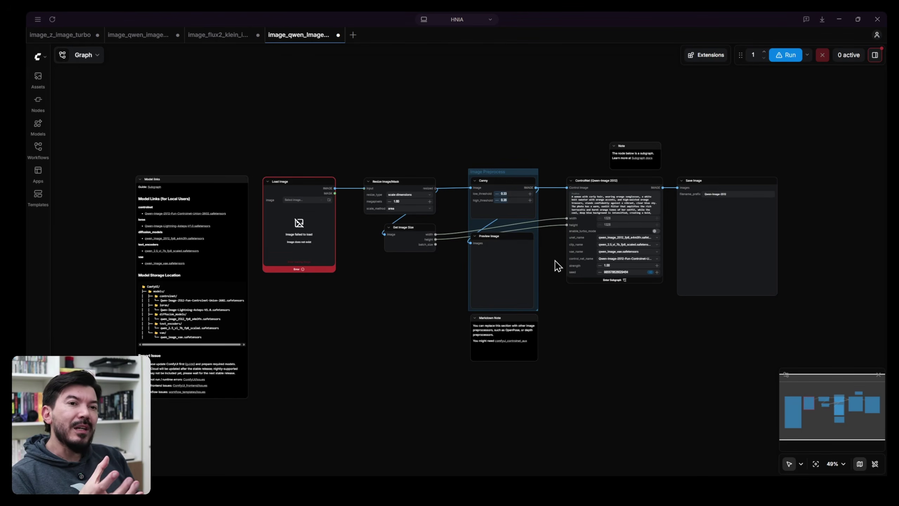
Open the Qwen-Image 2512 Turbo template, examine its prompt and sampler nodes, and close it without saving.
left_click(36, 199)
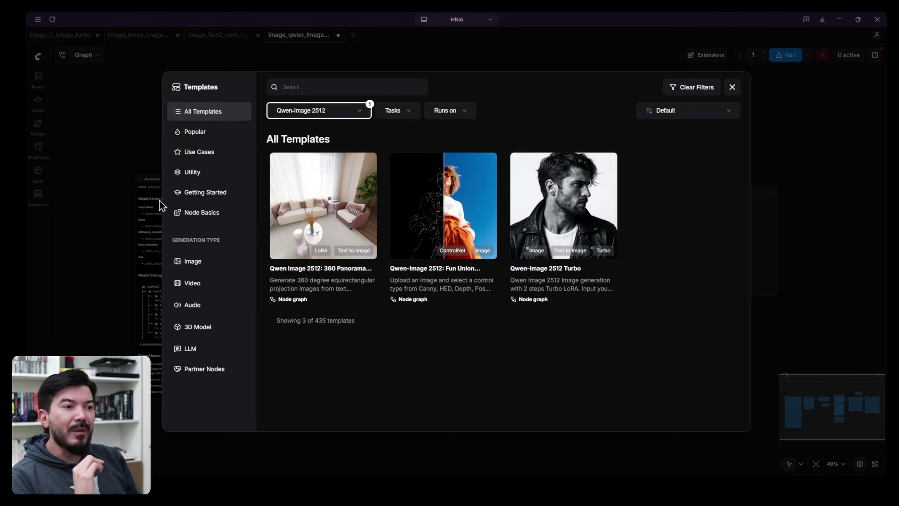
left_click(606, 282)
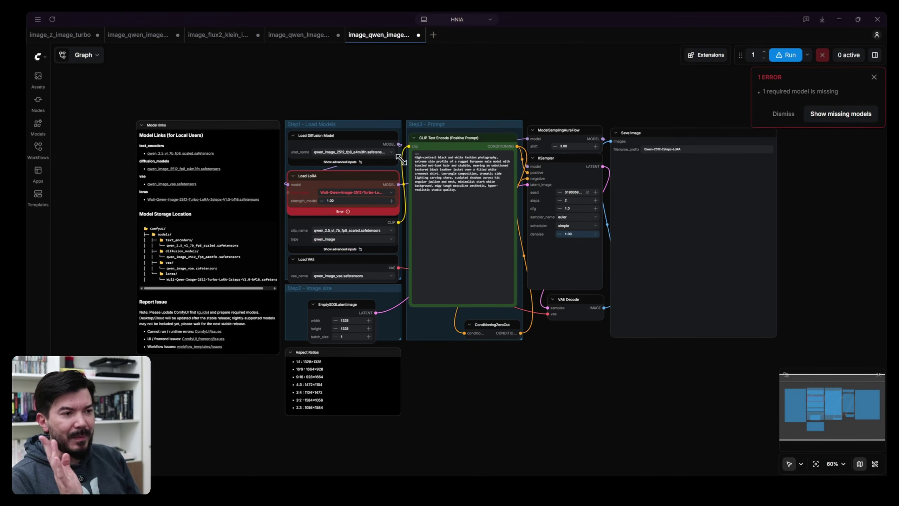
scroll(459, 183, "up", 10)
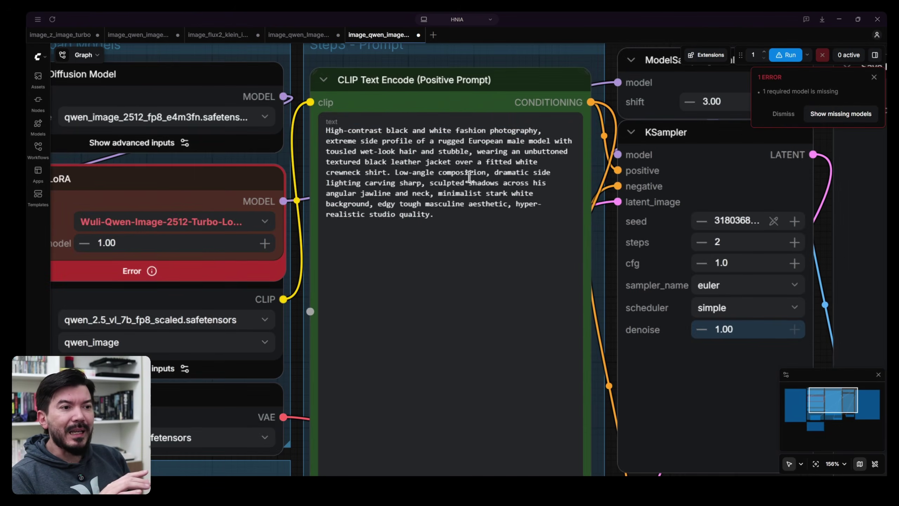
scroll(491, 244, "down", 8)
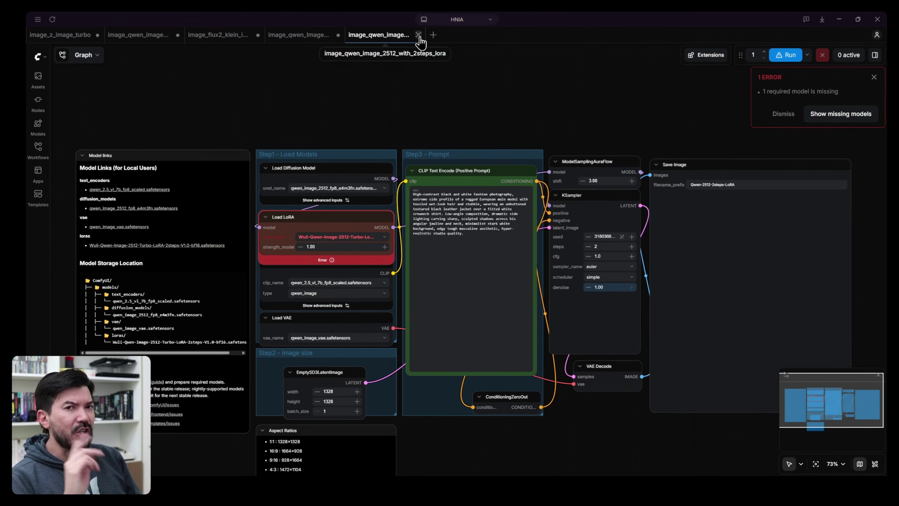
left_click(419, 35)
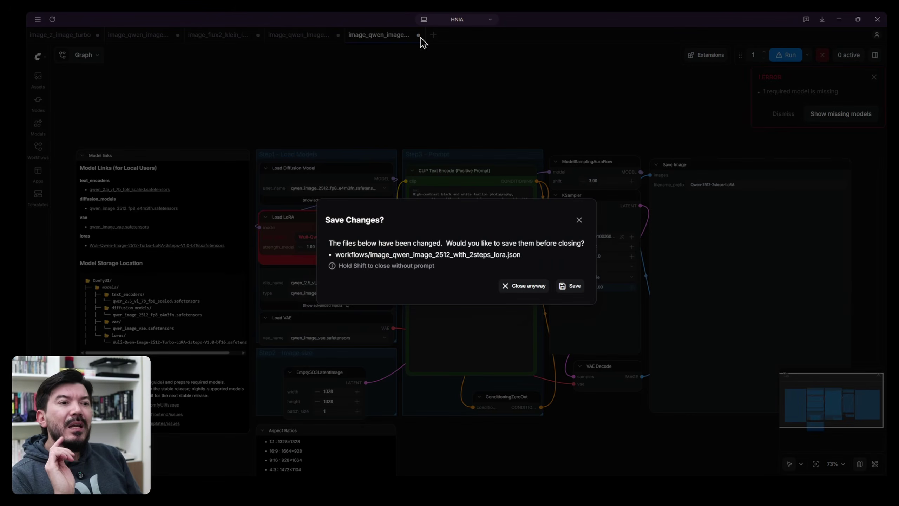
left_click(530, 287)
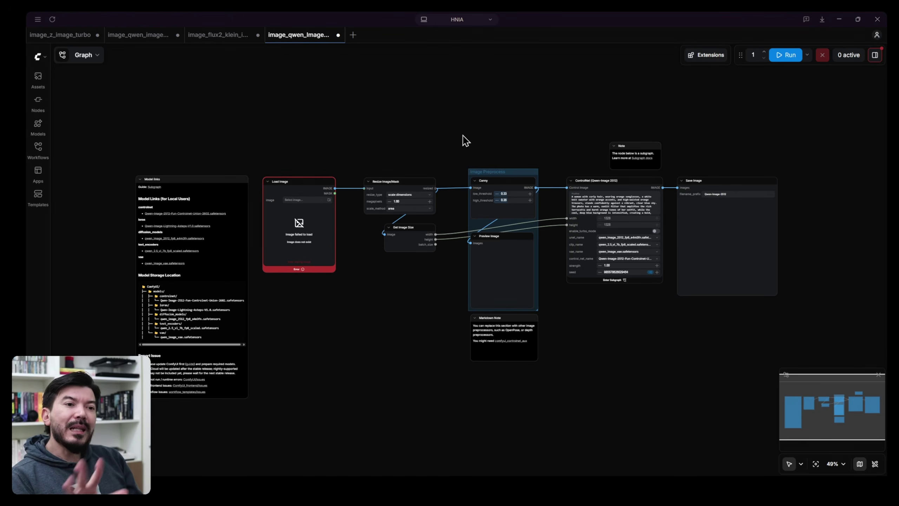
Examine the Load Image, Resize Image/Mask, Get Image Size and Canny nodes and how they connect.
mouse_move(319, 214)
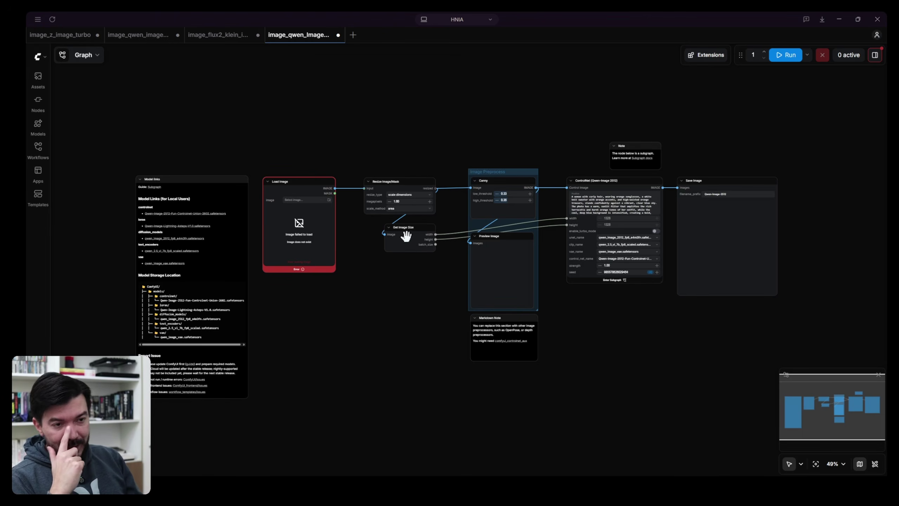
scroll(301, 221, "up", 8)
scroll(305, 221, "up", 1)
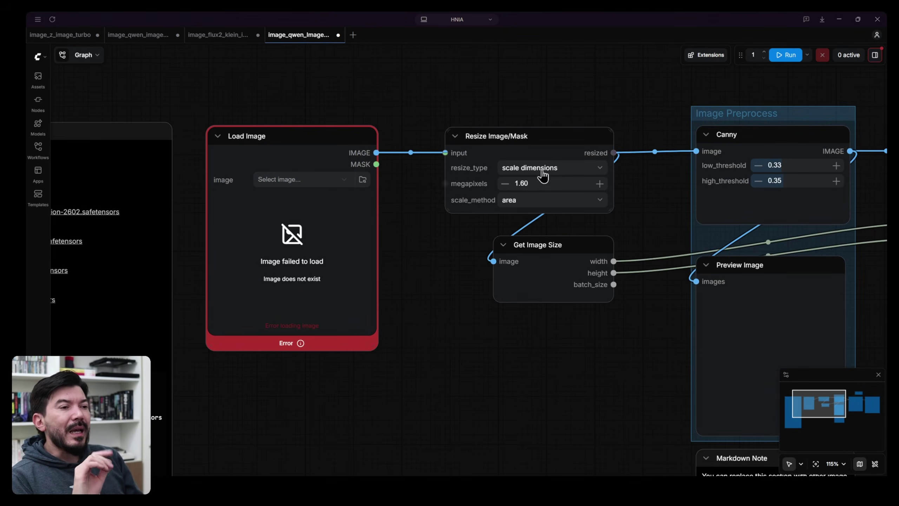
mouse_move(524, 184)
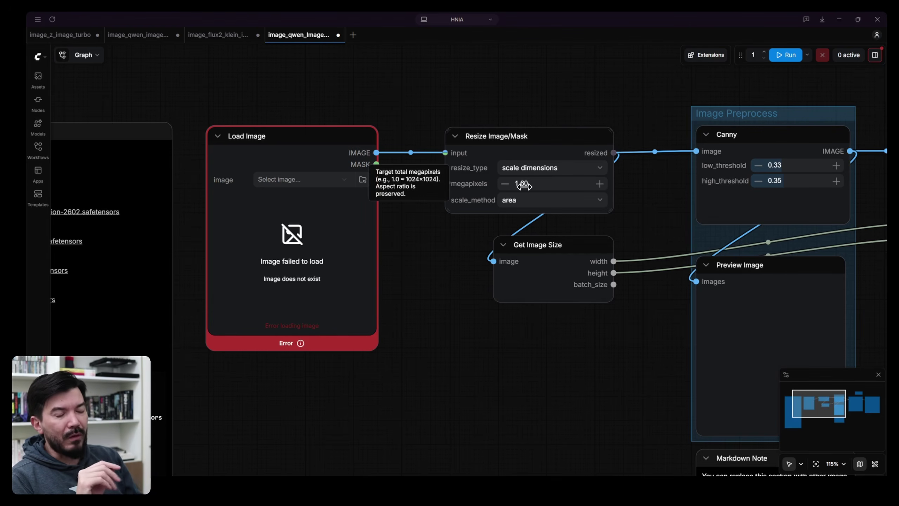
mouse_move(280, 234)
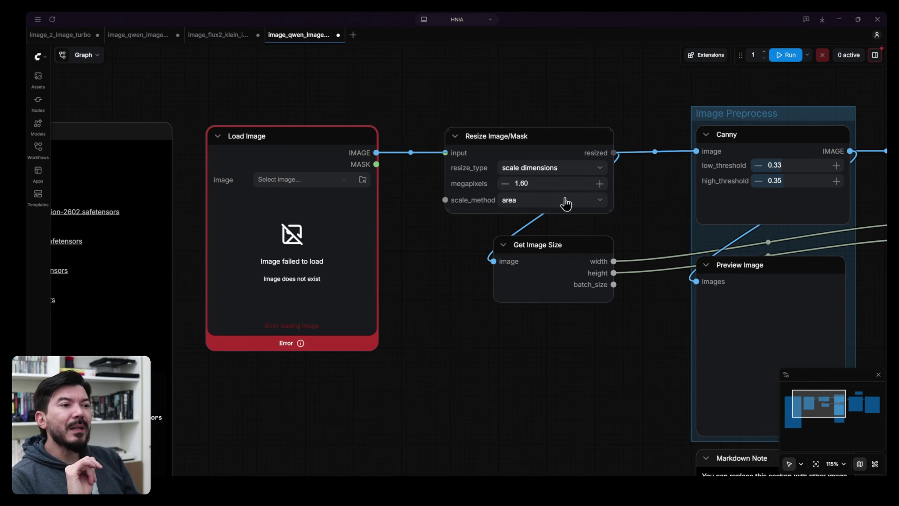
scroll(538, 187, "up", 6)
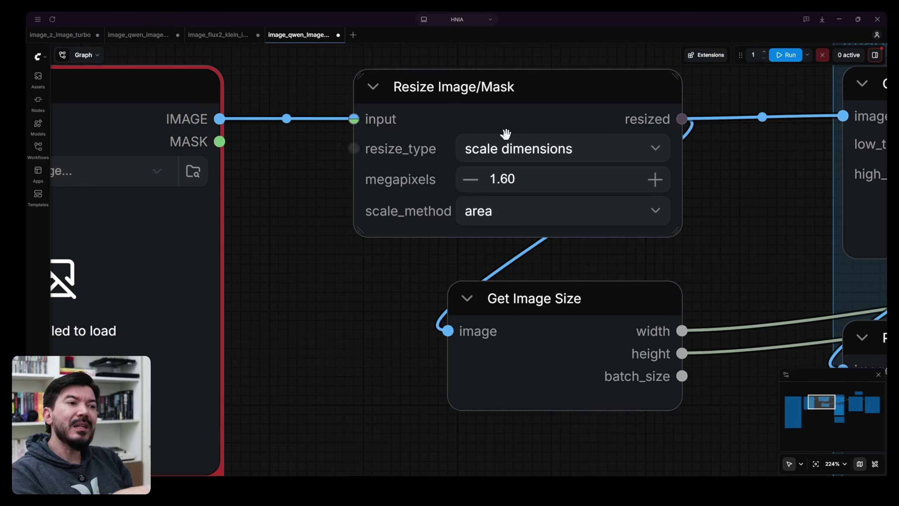
scroll(703, 191, "down", 5)
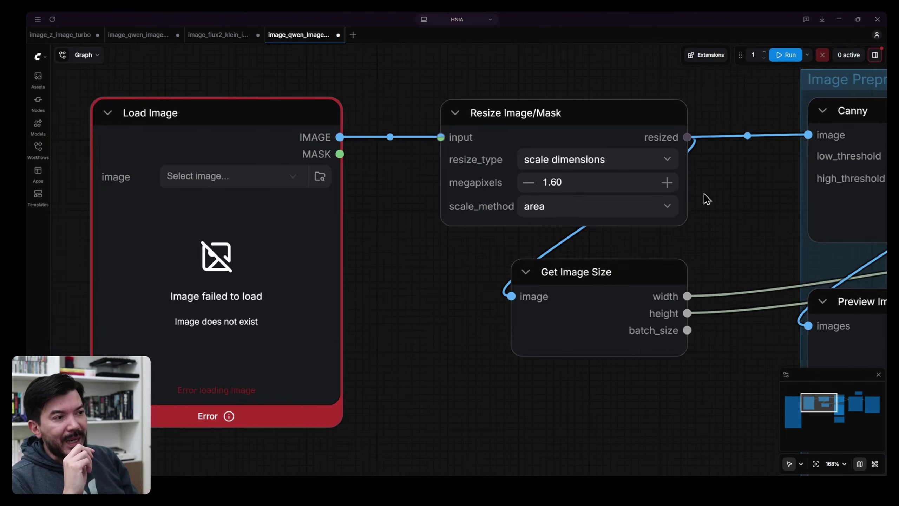
left_click_drag(732, 203, 287, 235)
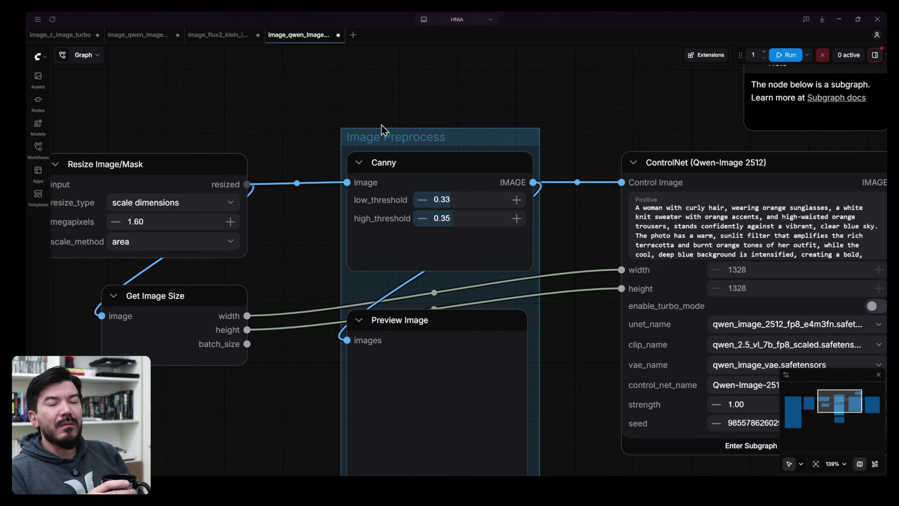
left_click_drag(197, 140, 530, 124)
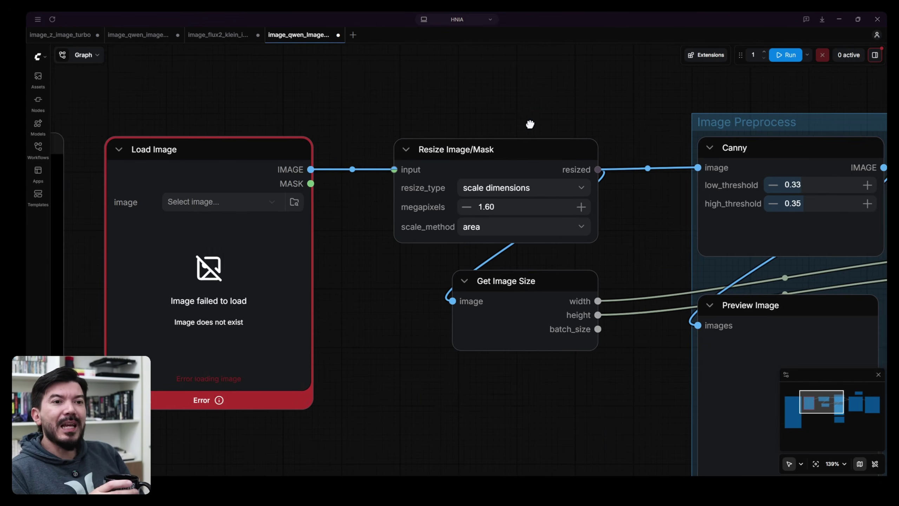
left_click_drag(629, 111, 341, 81)
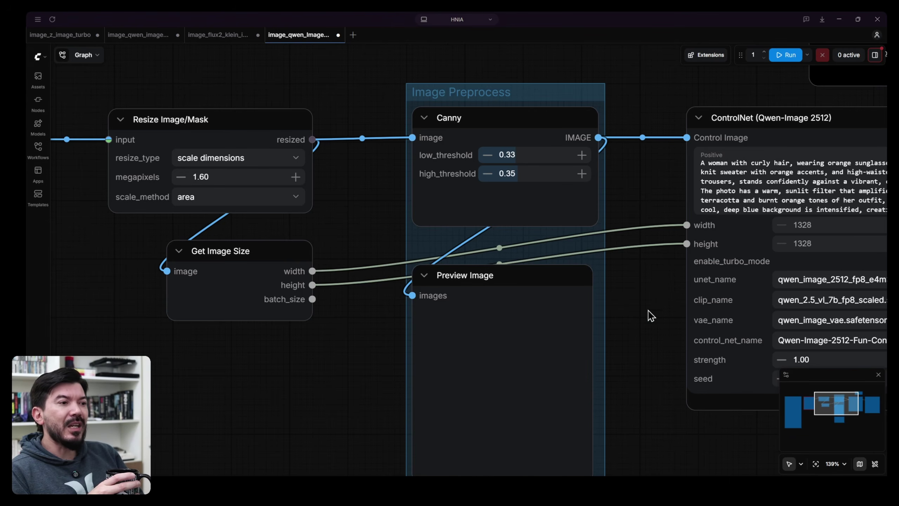
Examine the ControlNet (Qwen-Image 2512) node's prompt, size inputs, model files, strength and seed, and its Save Image output.
left_click_drag(651, 315, 227, 210)
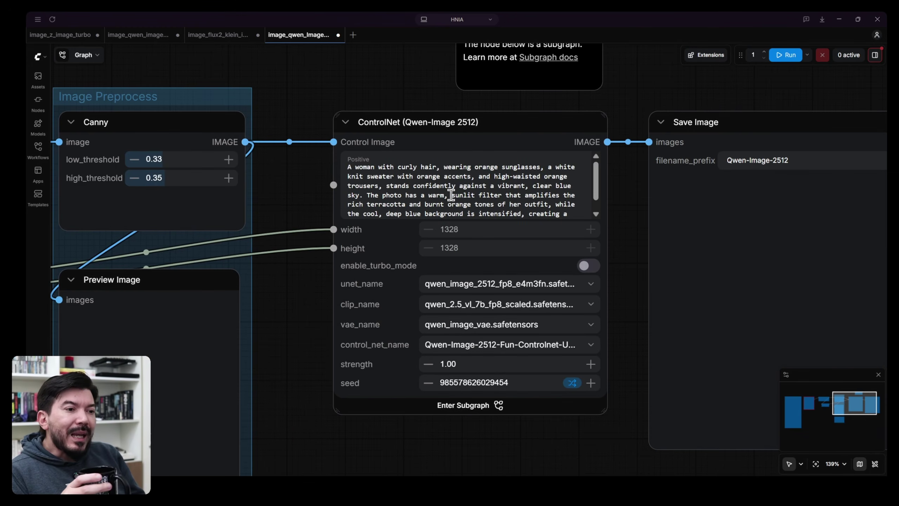
scroll(451, 195, "up", 5)
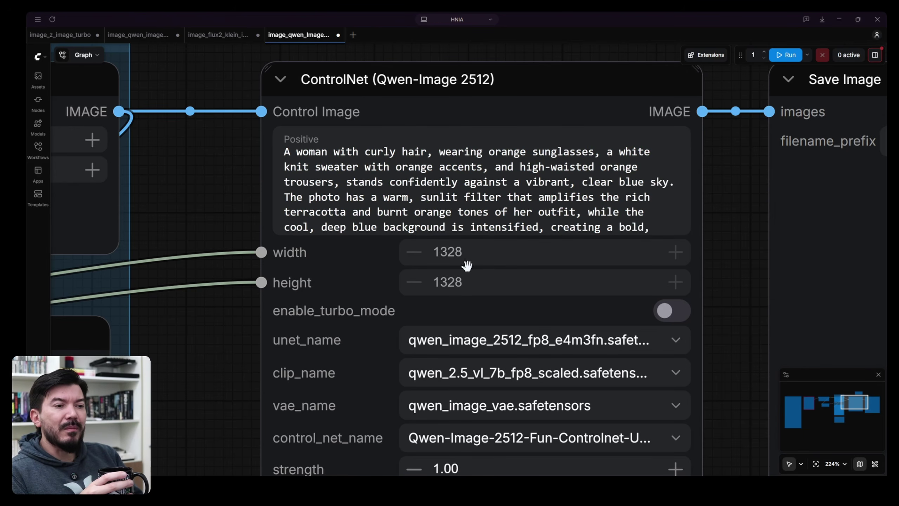
scroll(732, 289, "down", 3)
left_click_drag(738, 326, 707, 211)
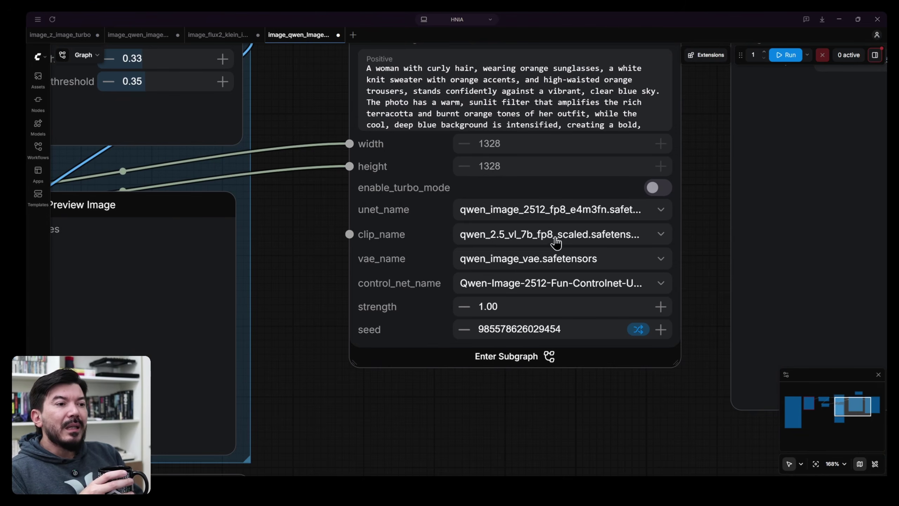
scroll(553, 244, "up", 5)
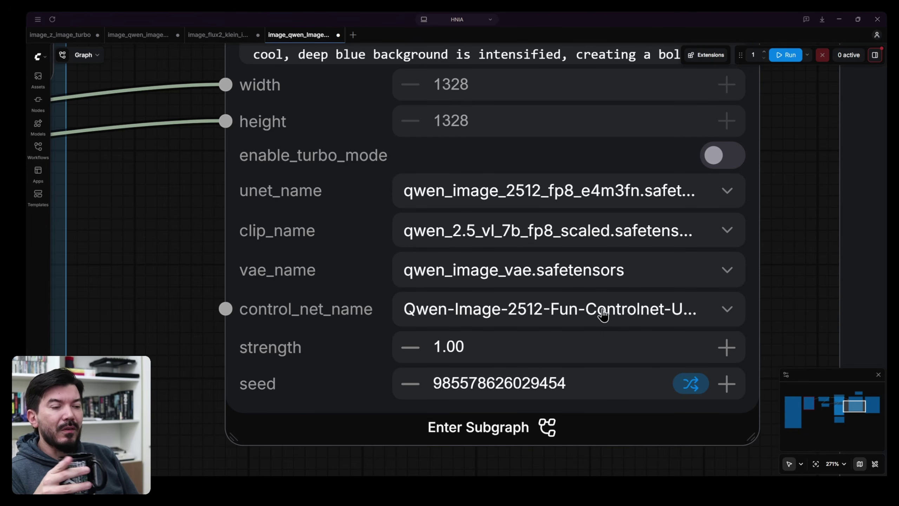
scroll(604, 313, "down", 7)
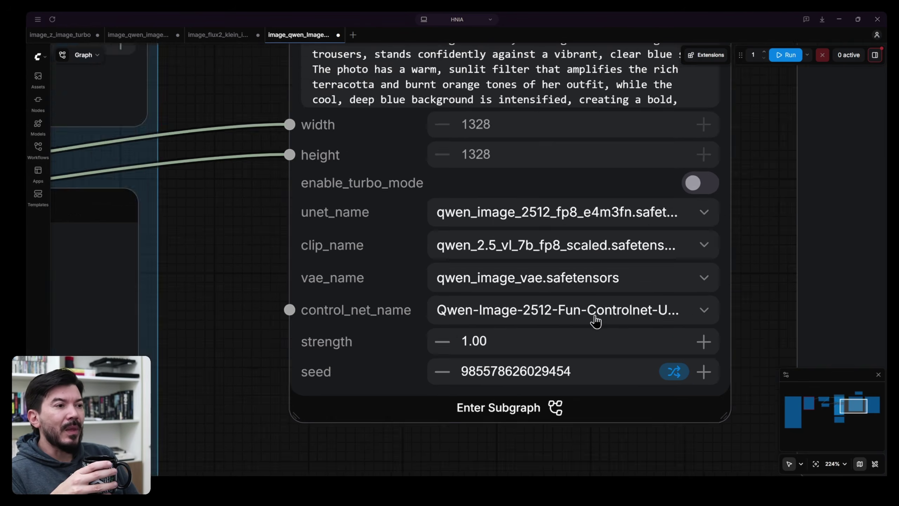
left_click_drag(695, 219, 465, 301)
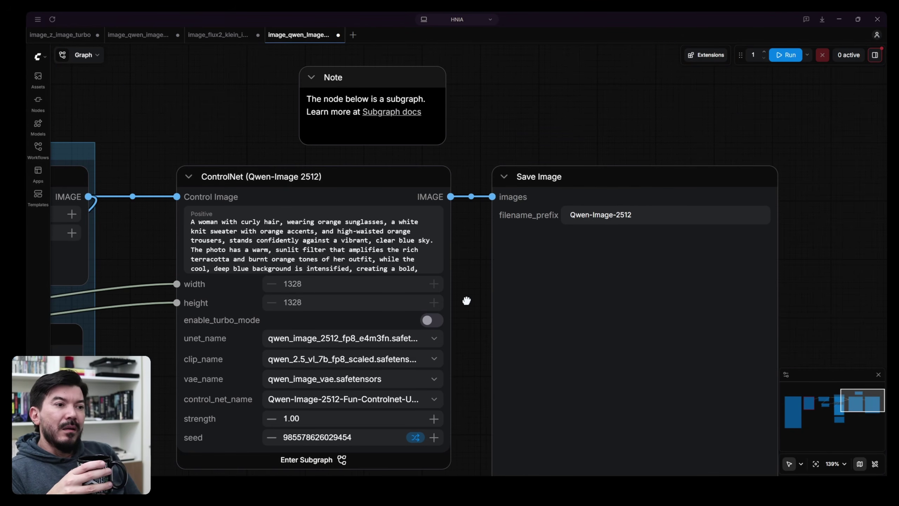
scroll(472, 307, "left", 10)
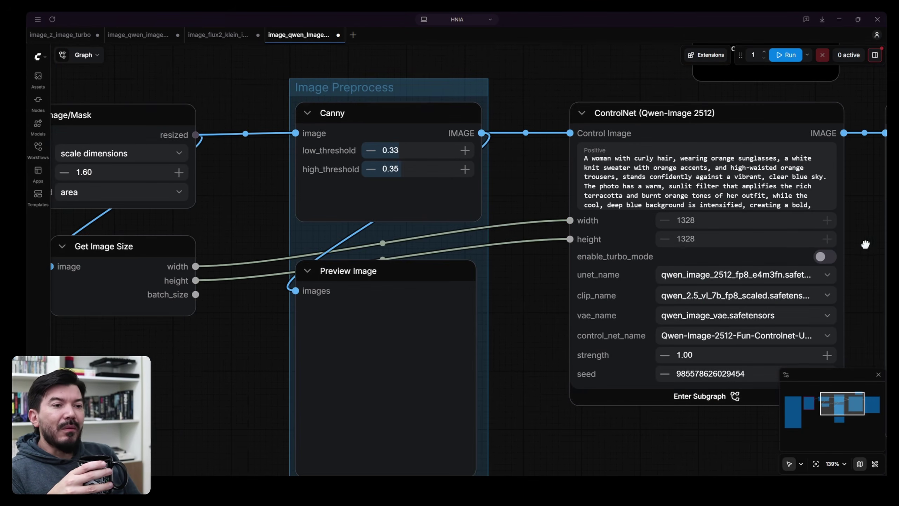
Load the "bailando-el-faraon-sobre-fondo-blanco" image from the Documents folder into the Load Image node.
scroll(528, 371, "down", 3)
scroll(528, 364, "left", 2)
scroll(572, 341, "down", 3)
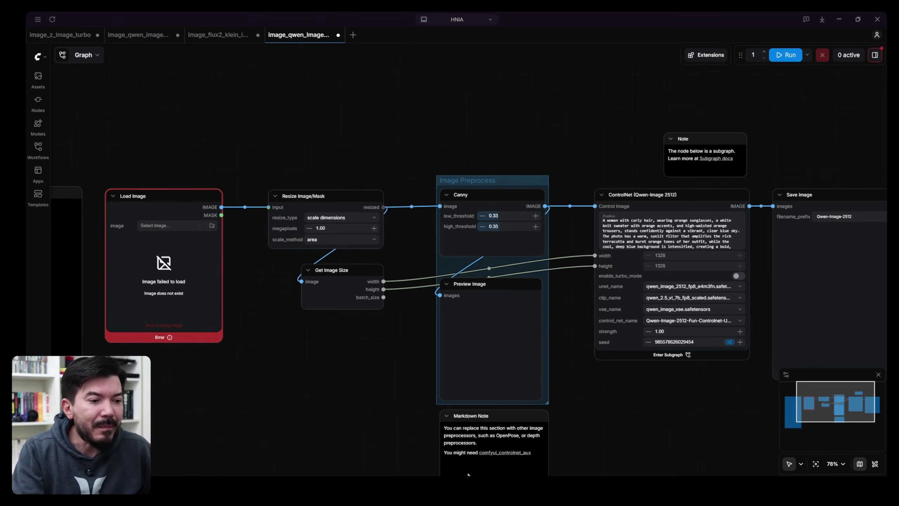
left_click(463, 484)
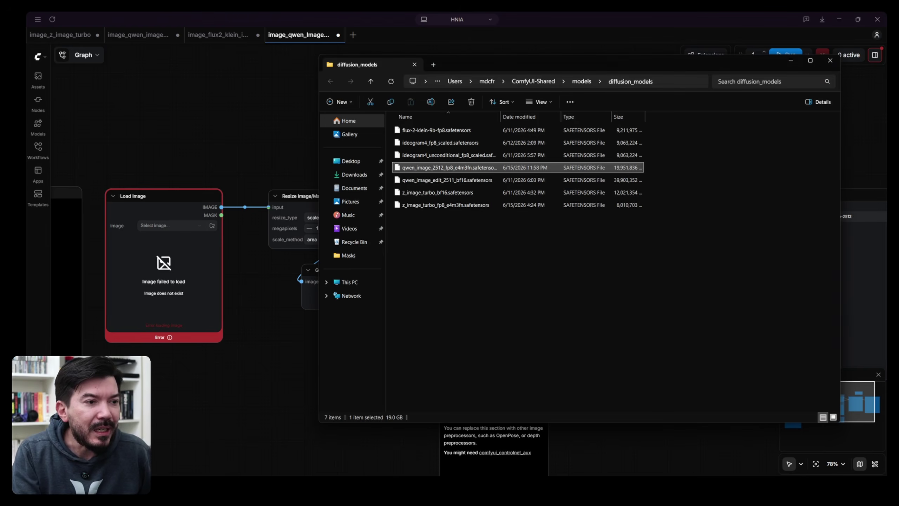
left_click(432, 65)
left_click(354, 175)
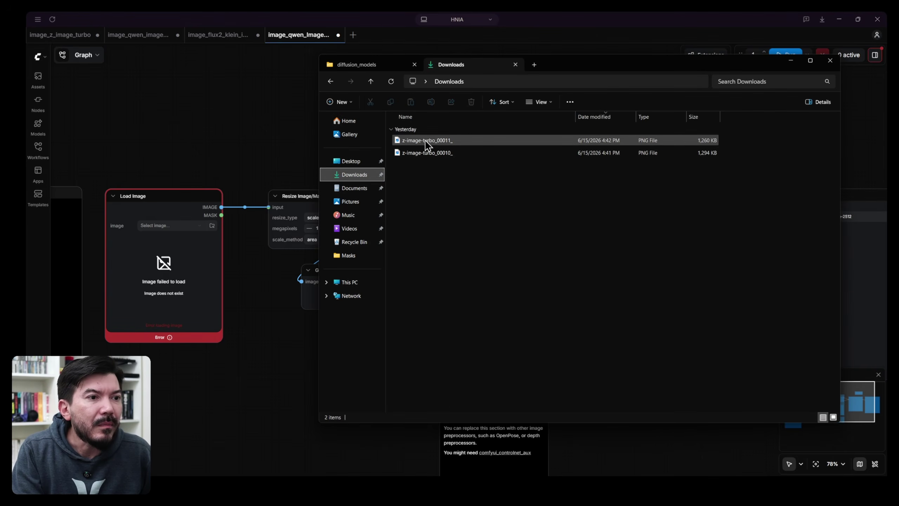
left_click(358, 202)
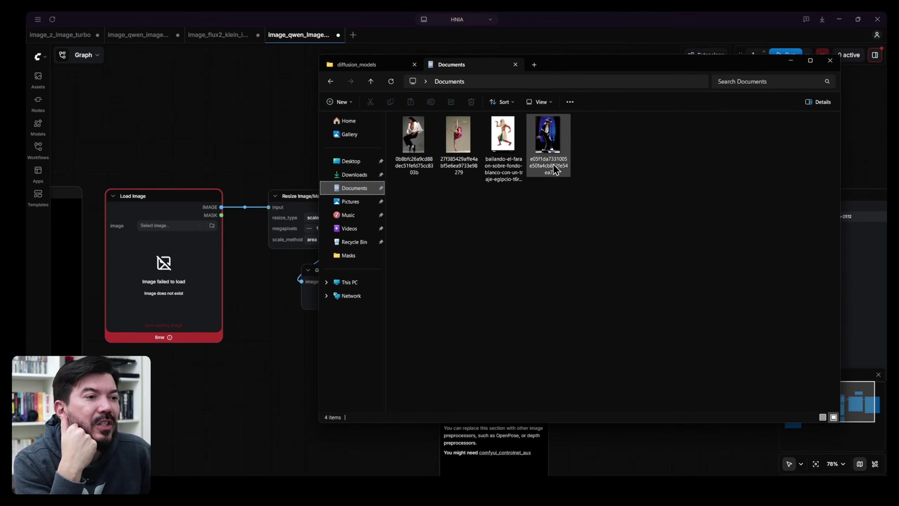
left_click(501, 177)
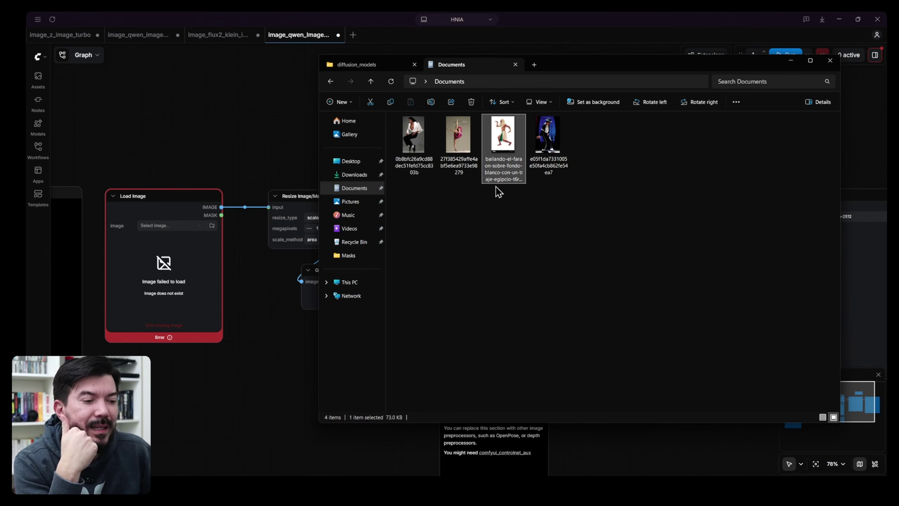
left_click(489, 429)
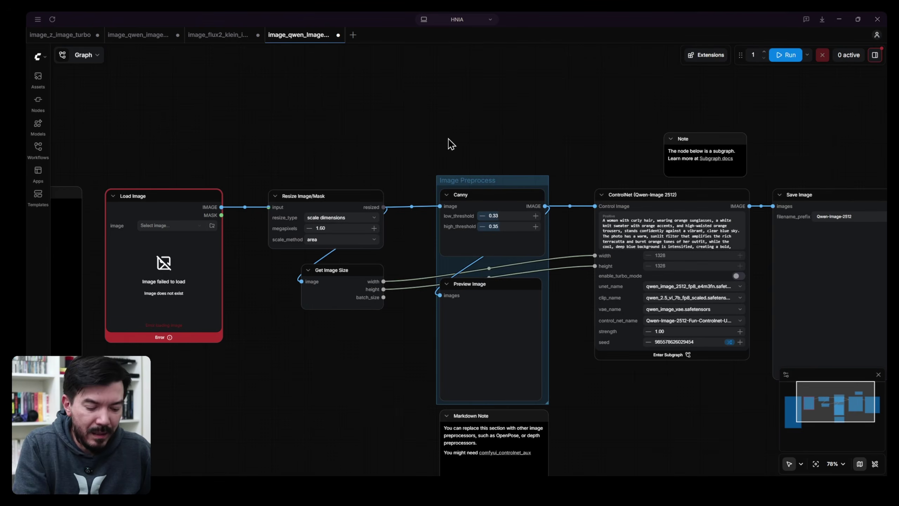
key("alt+Tab")
left_click_drag(502, 135, 153, 273)
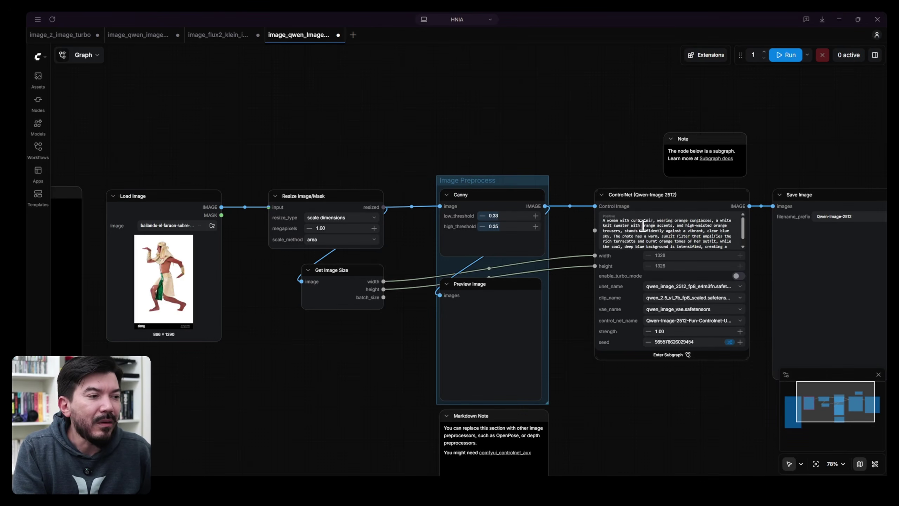
Replace the ControlNet (Qwen-Image 2512) node's positive prompt with "Woman in Egyptian clothes dancing".
key("ctrl+a")
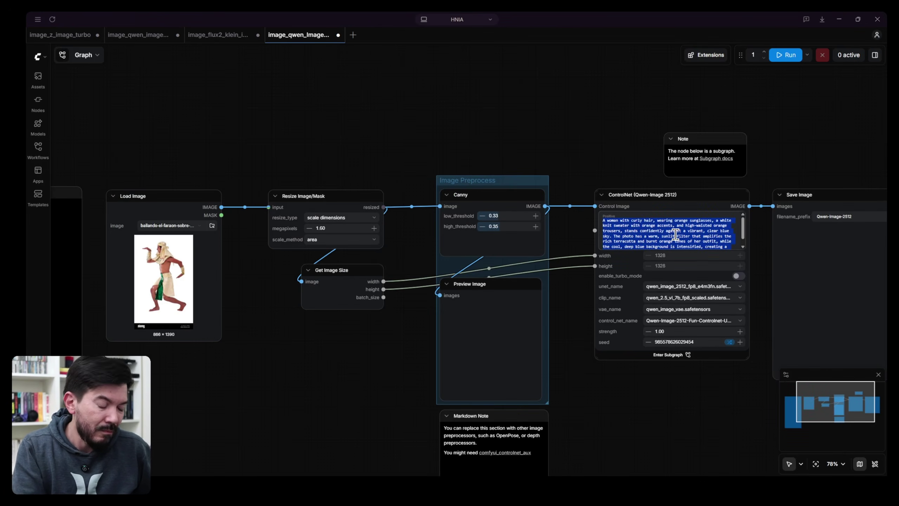
key("BackSpace")
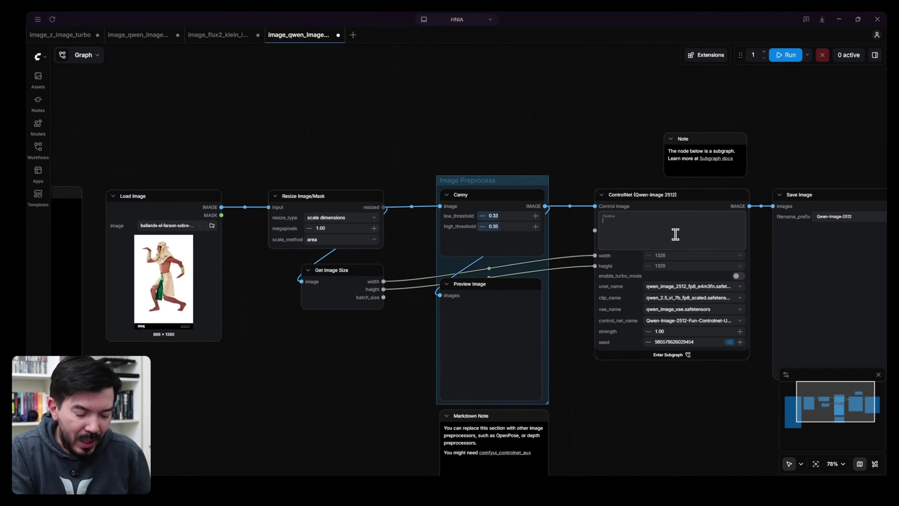
type("a")
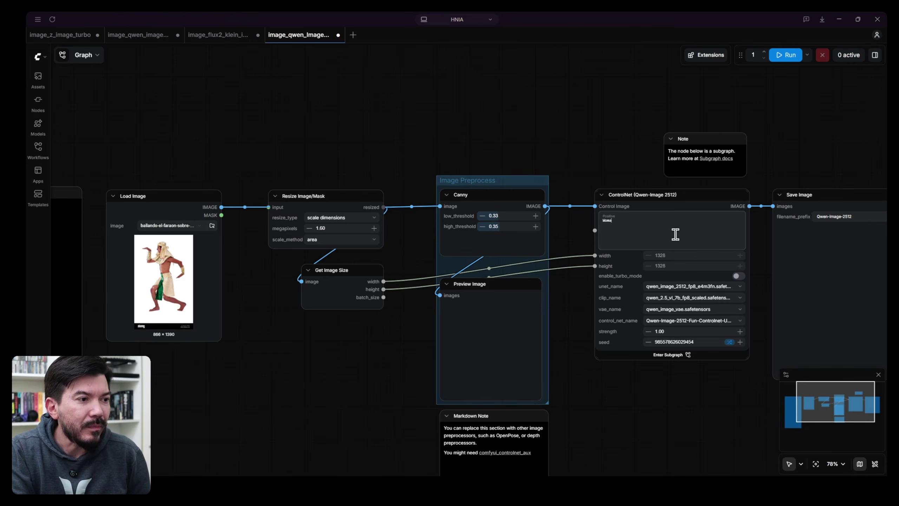
type("oman in ")
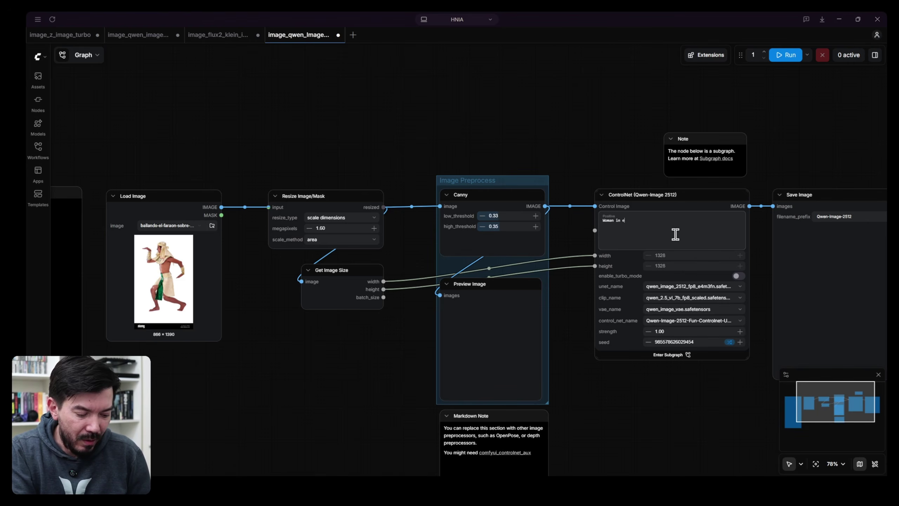
type("Egyp")
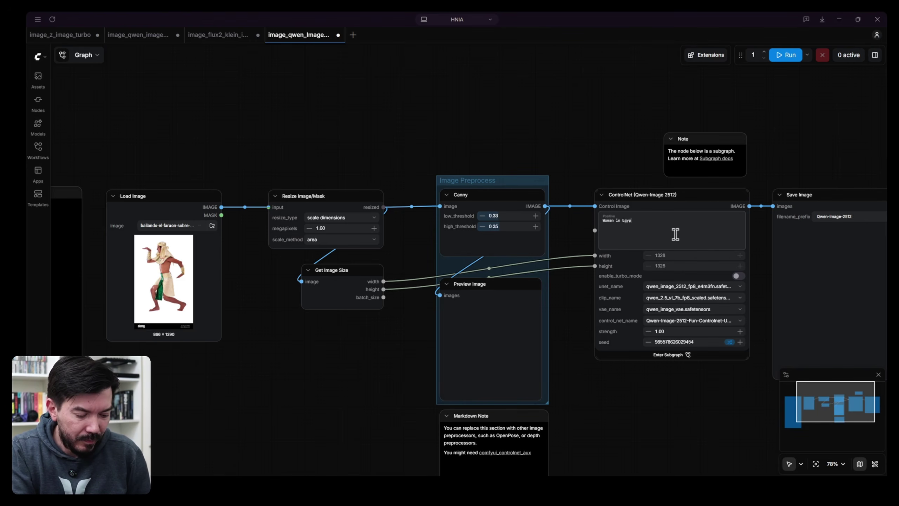
type("tian clote")
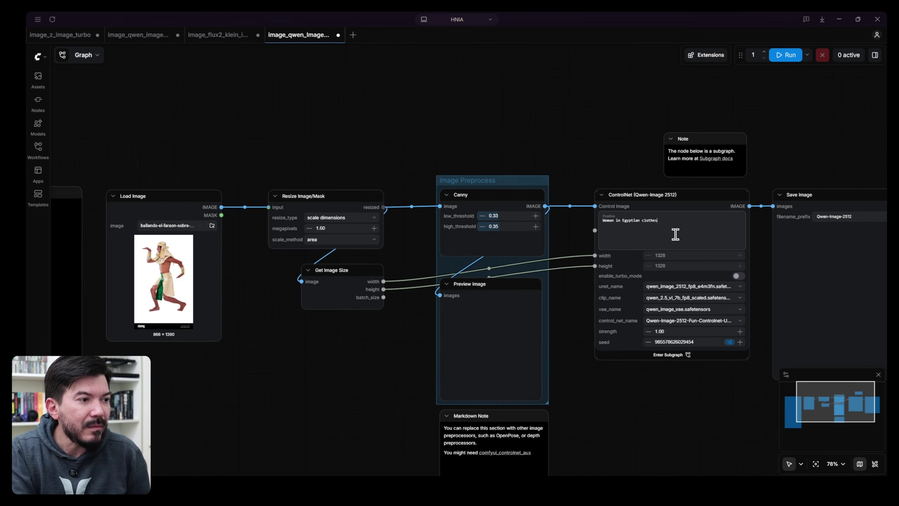
type("hes dancing")
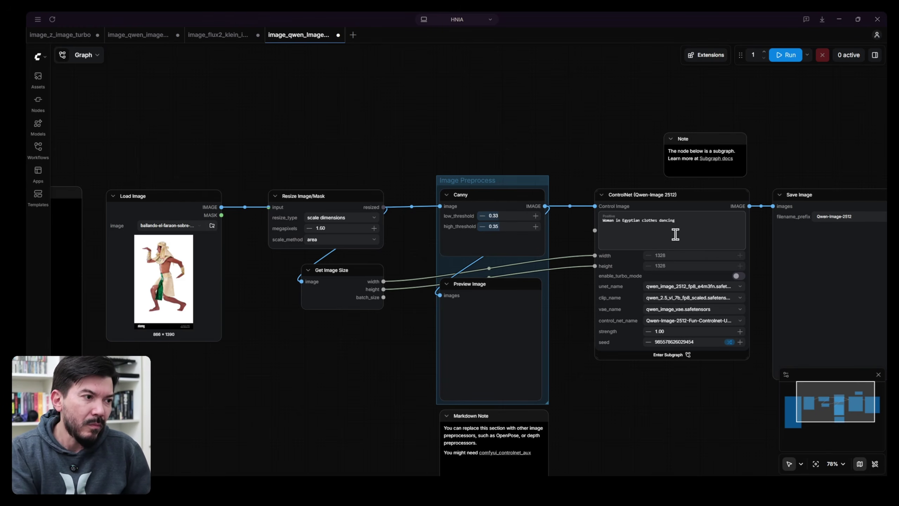
scroll(676, 234, "up", 10)
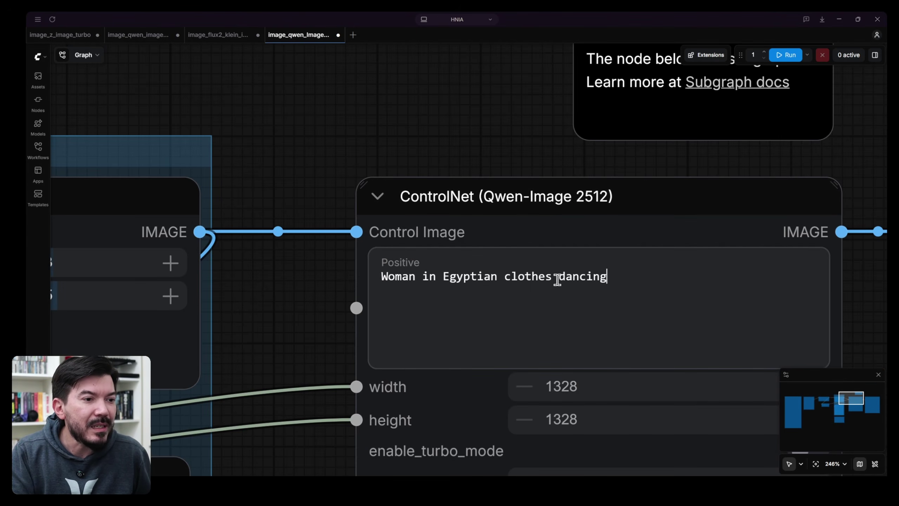
Examine the dancer's pose in the Load Image node and run the workflow.
scroll(337, 318, "down", 8)
left_click_drag(313, 317, 711, 190)
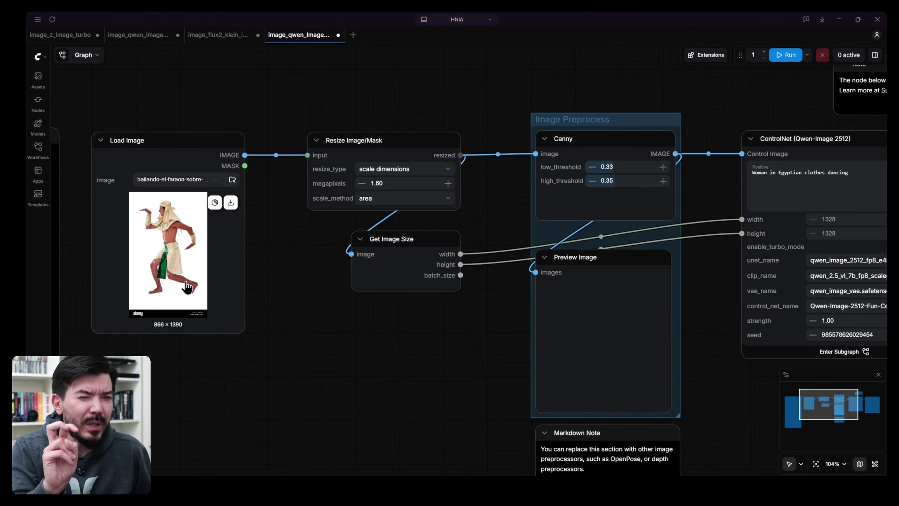
scroll(163, 216, "up", 10)
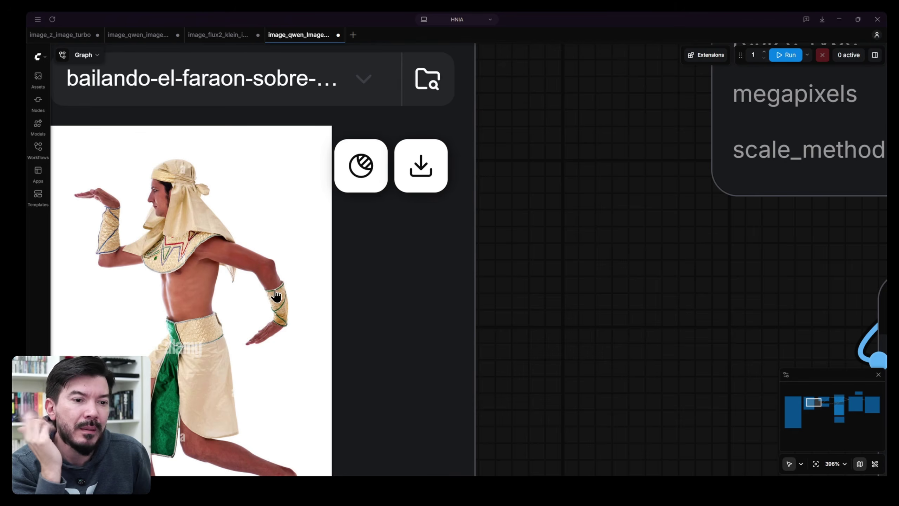
scroll(651, 264, "down", 5)
left_click_drag(652, 262, 251, 246)
scroll(254, 247, "down", 8)
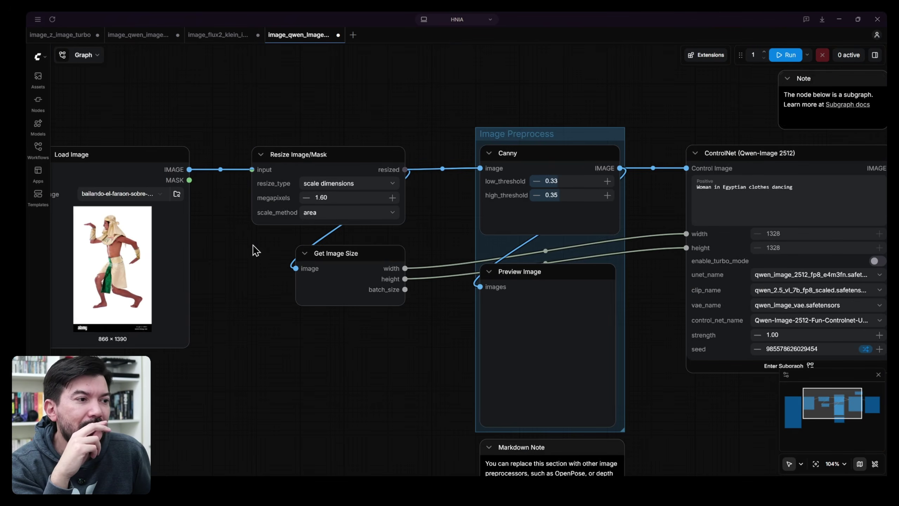
left_click(782, 56)
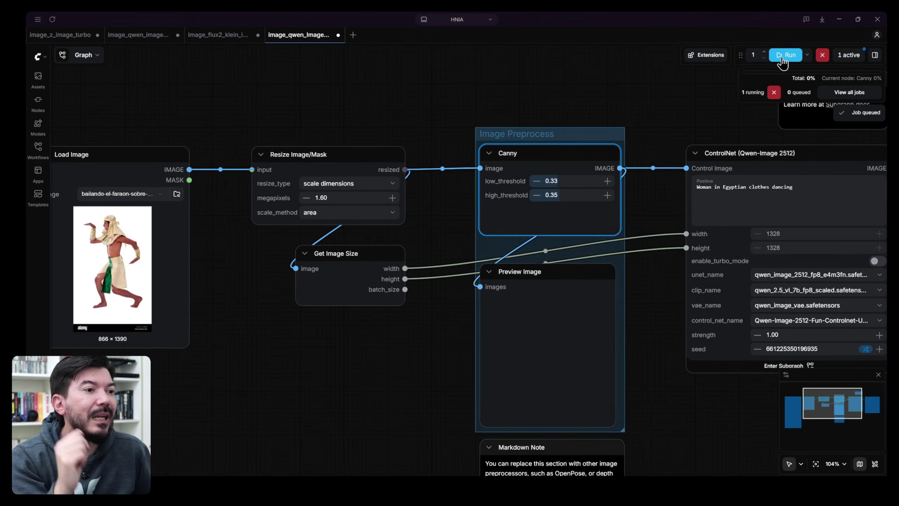
Examine the Canny edge preview and compare it with the generated picture in the Save Image node.
scroll(601, 350, "up", 12)
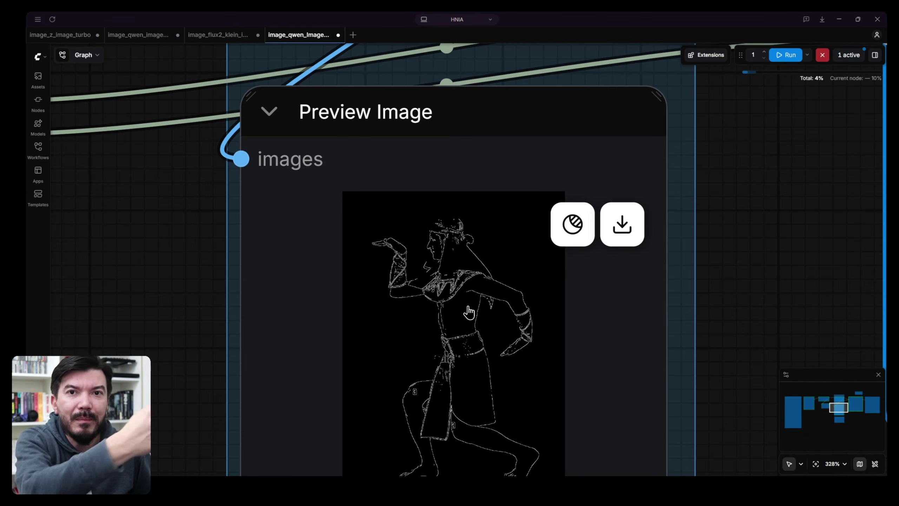
scroll(762, 245, "down", 10)
scroll(762, 245, "up", 4)
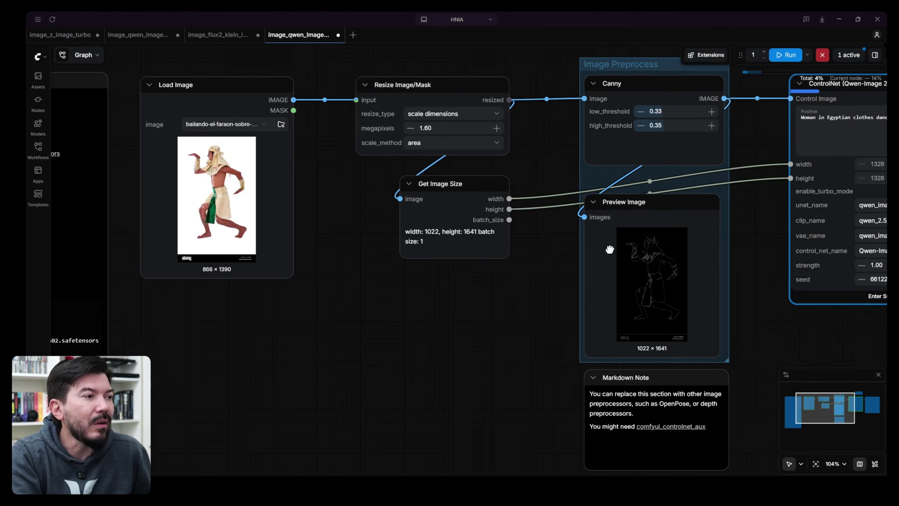
left_click_drag(762, 245, 147, 245)
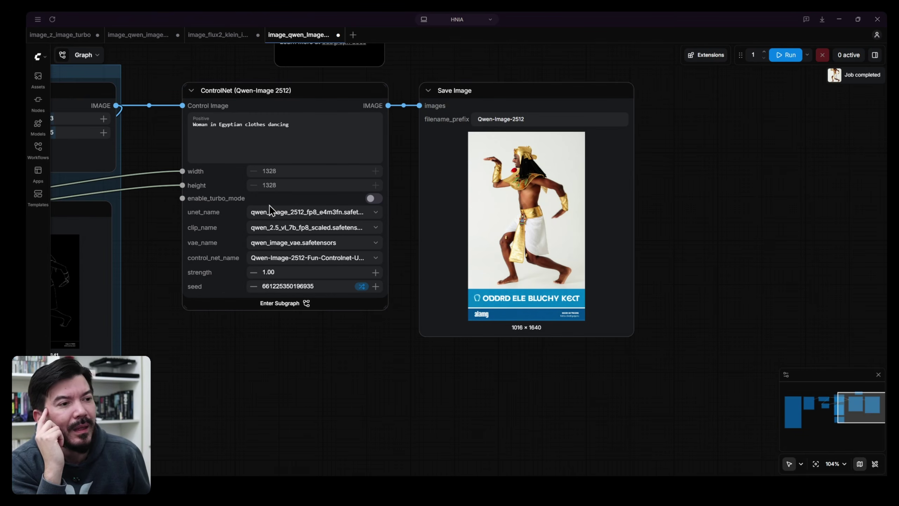
scroll(563, 198, "up", 7)
scroll(563, 202, "up", 2)
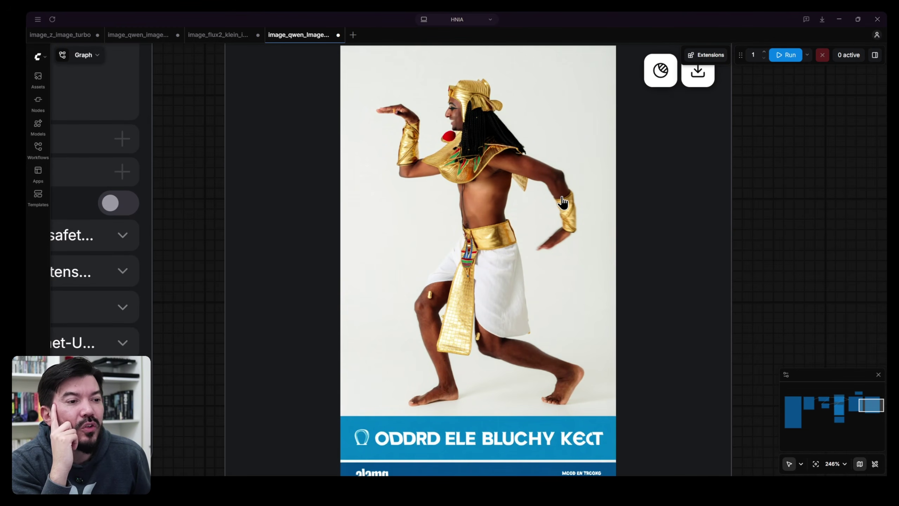
scroll(563, 202, "down", 10)
scroll(423, 255, "up", 5)
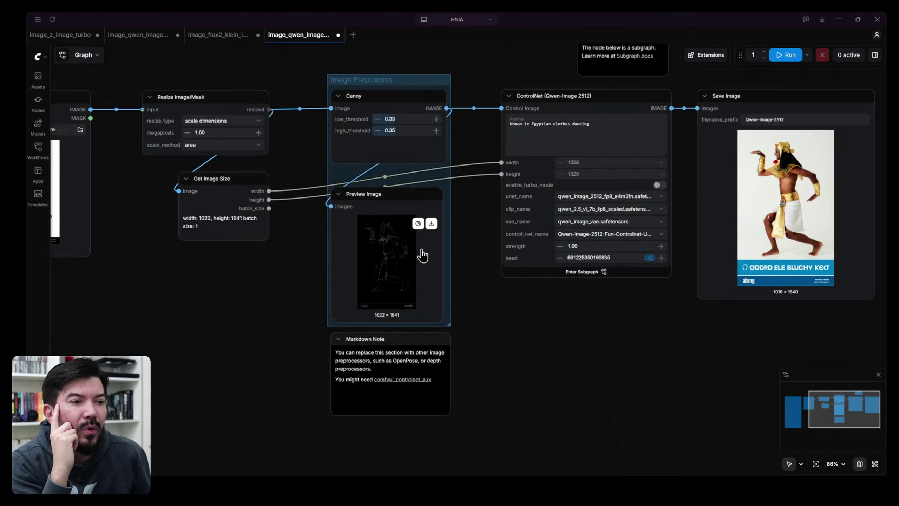
scroll(423, 255, "up", 10)
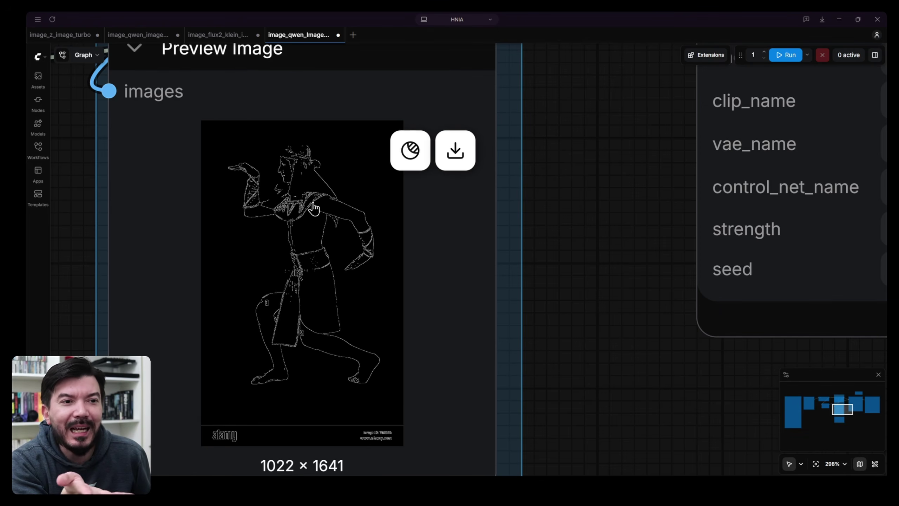
scroll(620, 224, "down", 5)
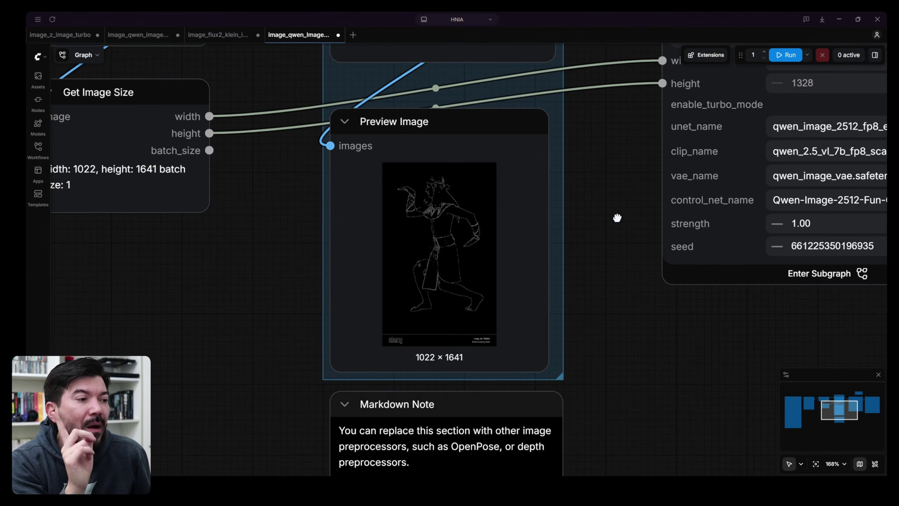
Set the ControlNet node's strength to 0.50 and enable turbo mode.
left_click_drag(617, 217, 267, 267)
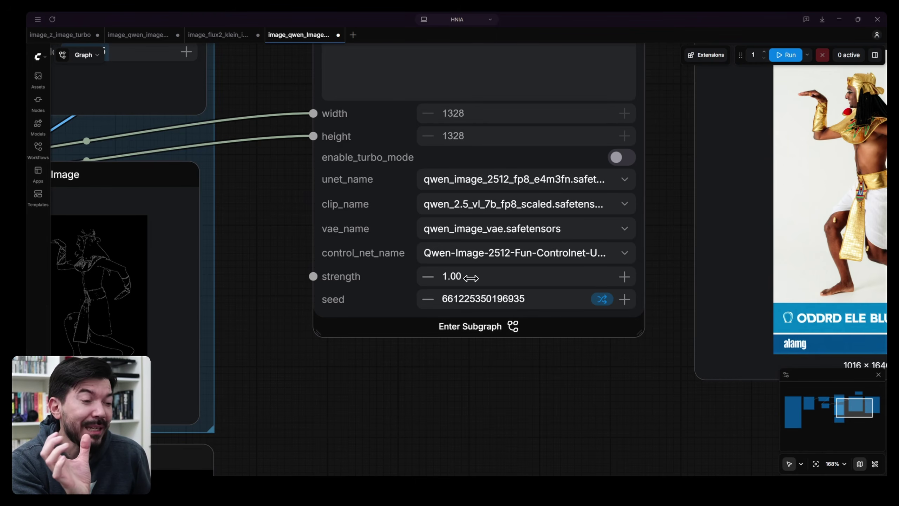
left_click_drag(490, 278, 415, 278)
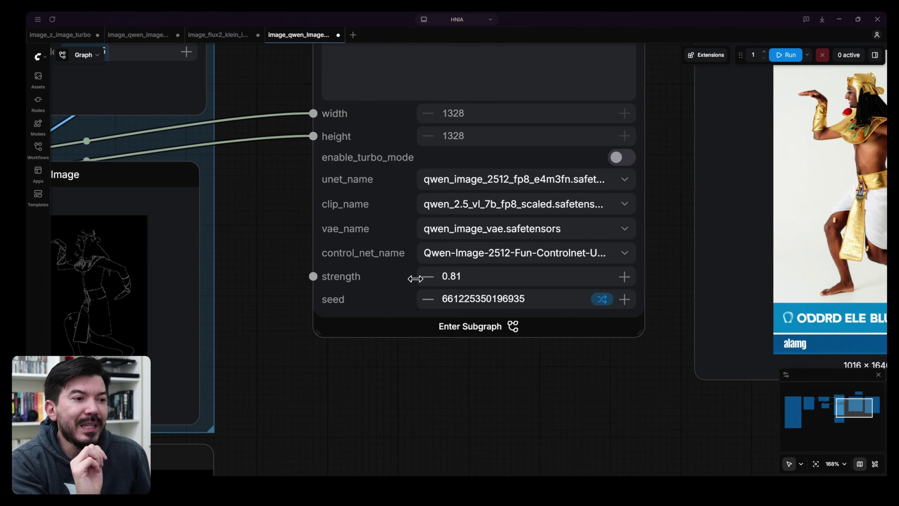
left_click_drag(517, 277, 434, 277)
left_click_drag(506, 276, 462, 277)
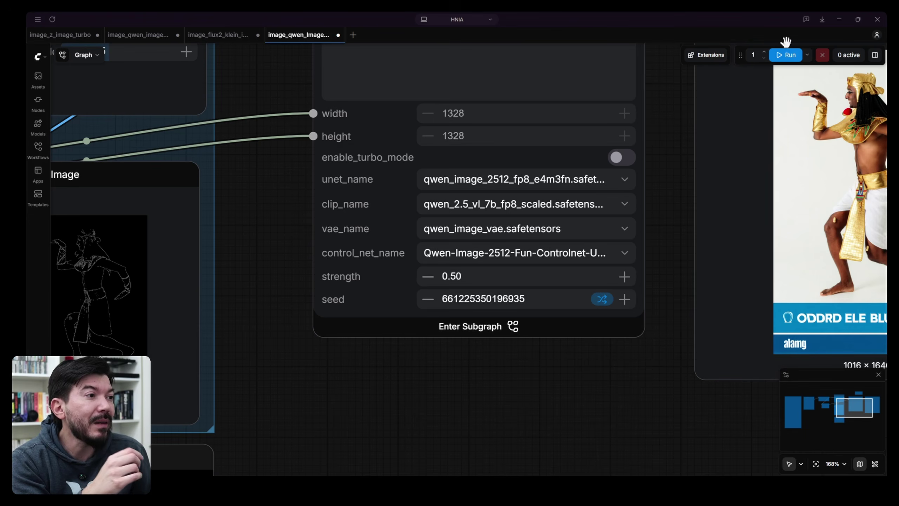
left_click(622, 160)
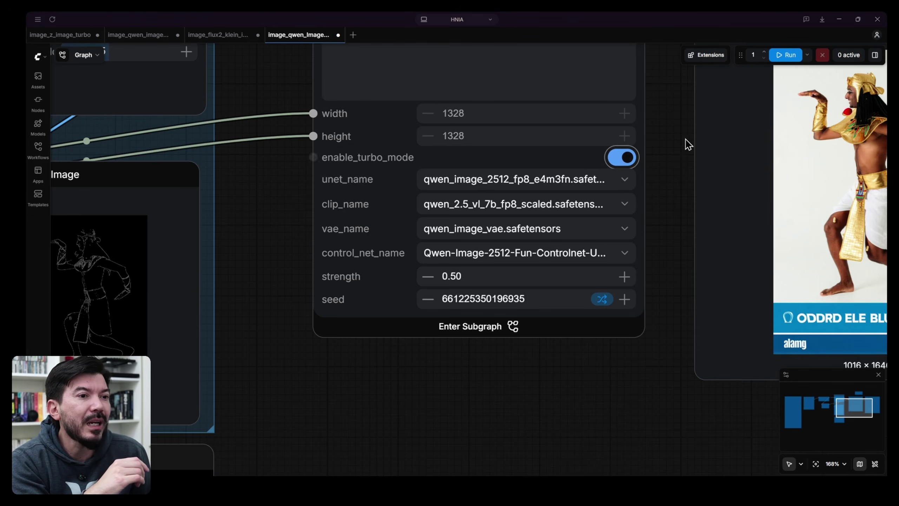
Run the workflow again and examine the newly generated dancer in the Save Image node.
left_click(784, 56)
left_click_drag(665, 137, 458, 235)
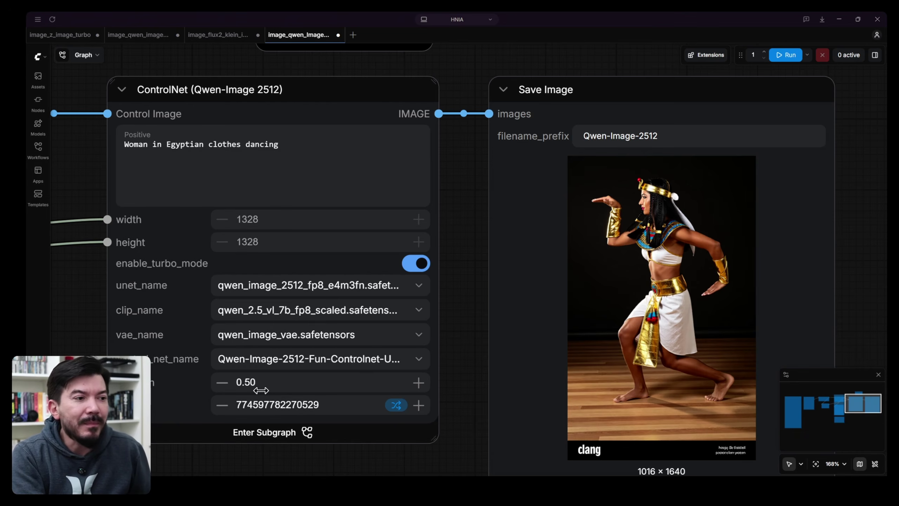
mouse_move(677, 250)
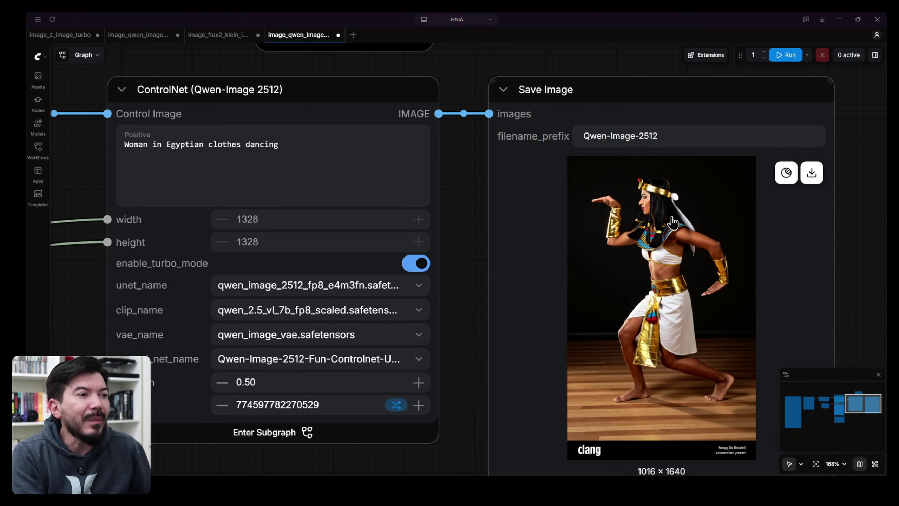
scroll(672, 222, "up", 8)
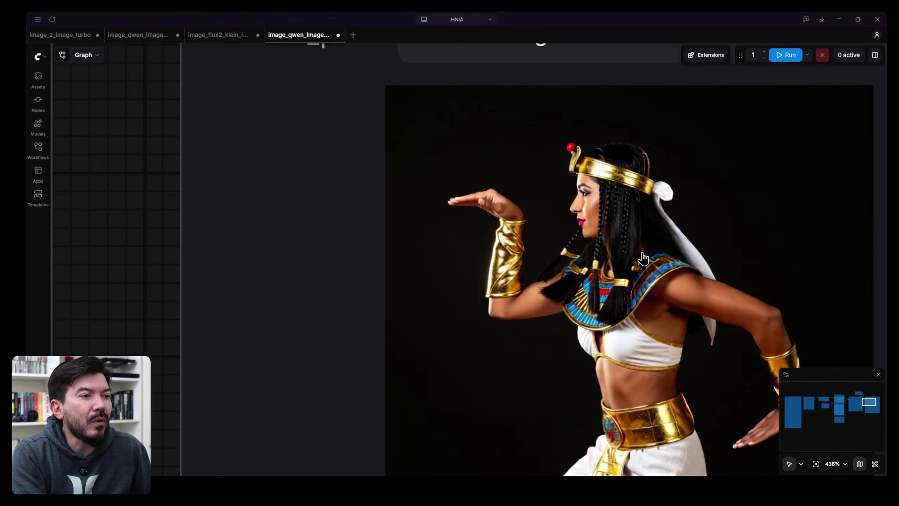
scroll(643, 259, "down", 9)
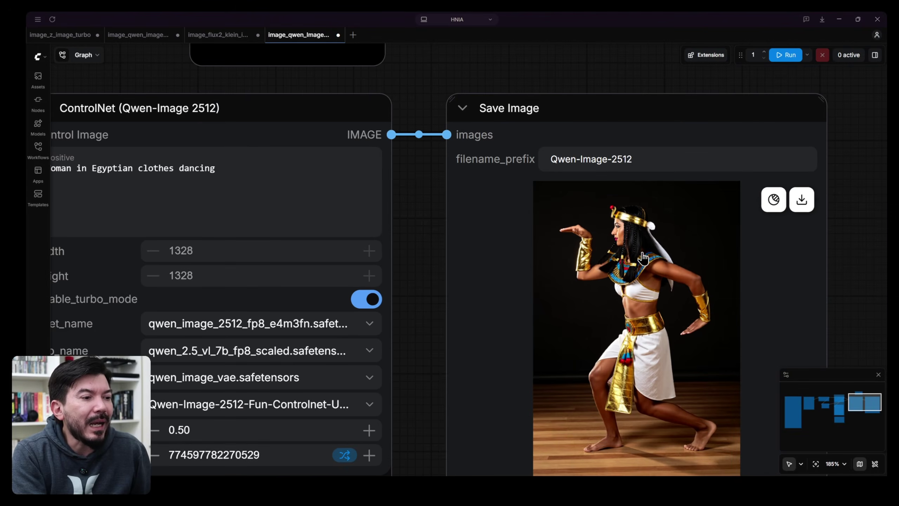
Examine the ControlNet node's prompt and the Canny edge preview of the dancer.
left_click_drag(427, 347, 478, 293)
left_click(301, 109)
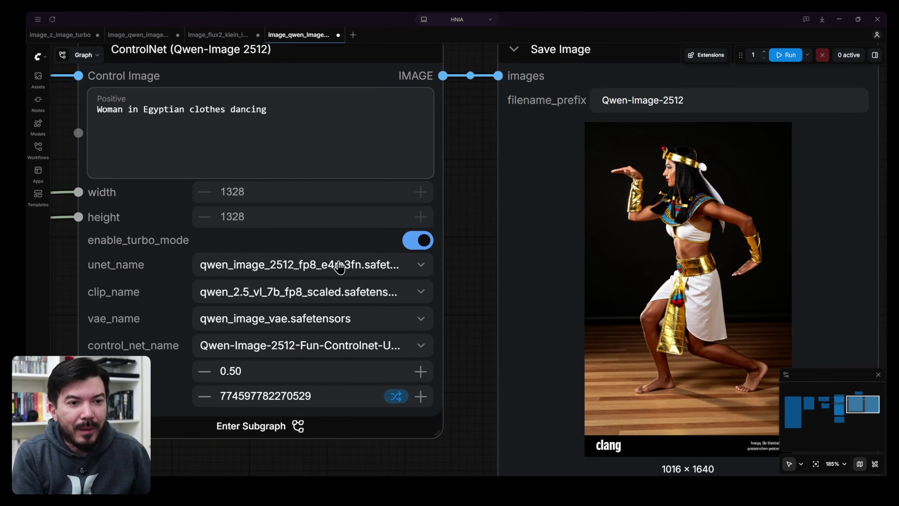
scroll(339, 262, "down", 5)
left_click_drag(226, 391, 492, 350)
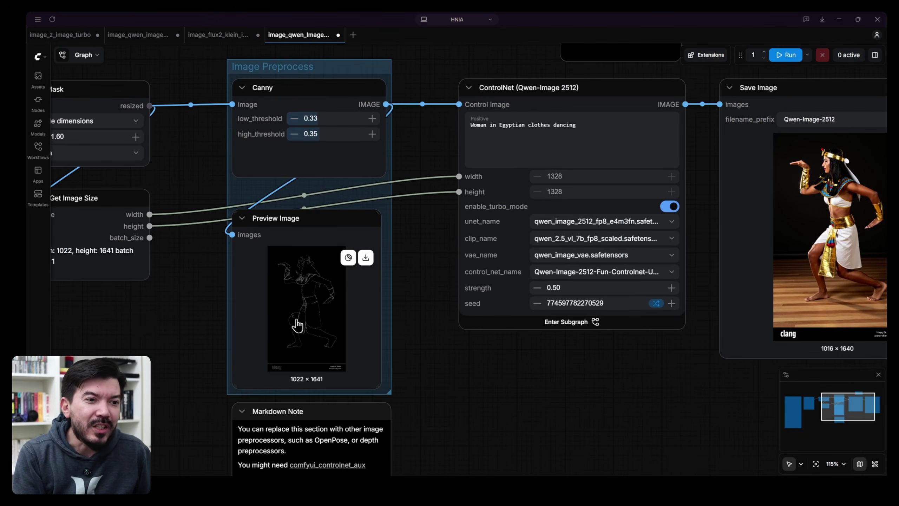
scroll(295, 326, "up", 5)
scroll(298, 313, "up", 4)
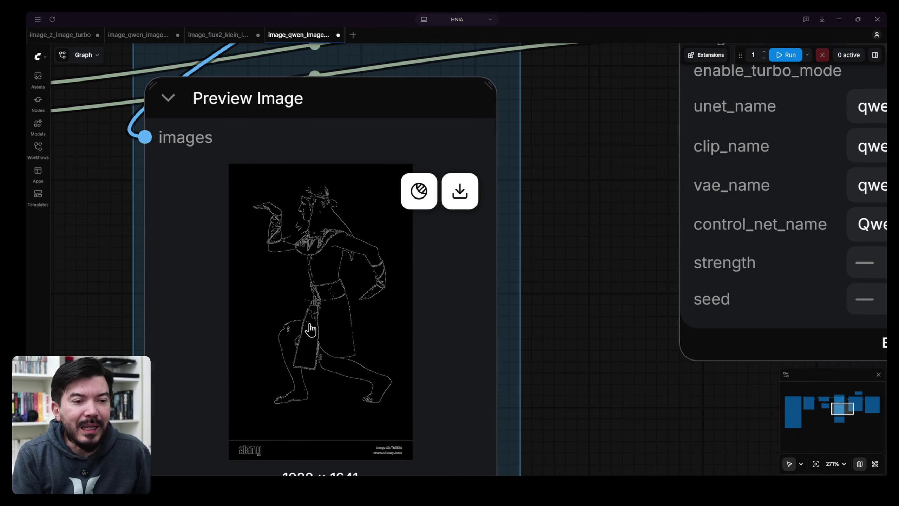
scroll(393, 324, "down", 8)
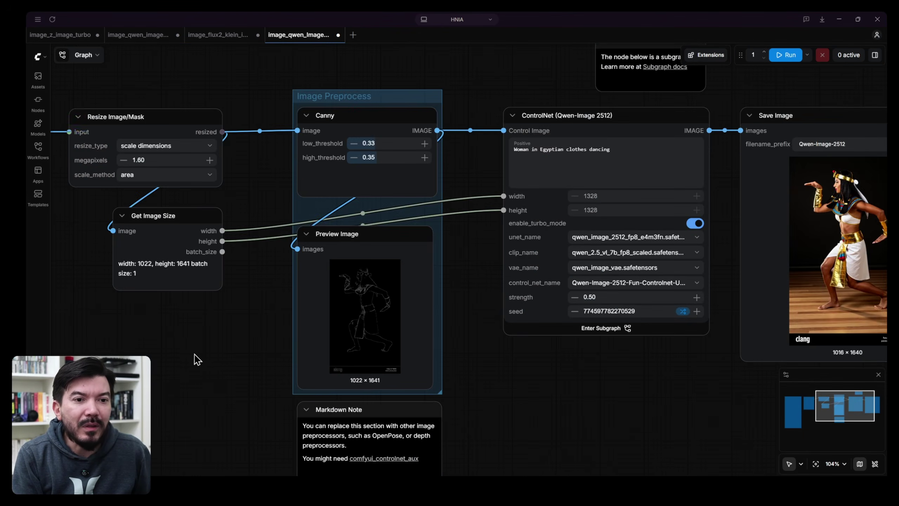
scroll(617, 349, "up", 3)
mouse_move(195, 360)
left_mouse_down()
mouse_move(616, 349)
mouse_move(195, 352)
left_mouse_up()
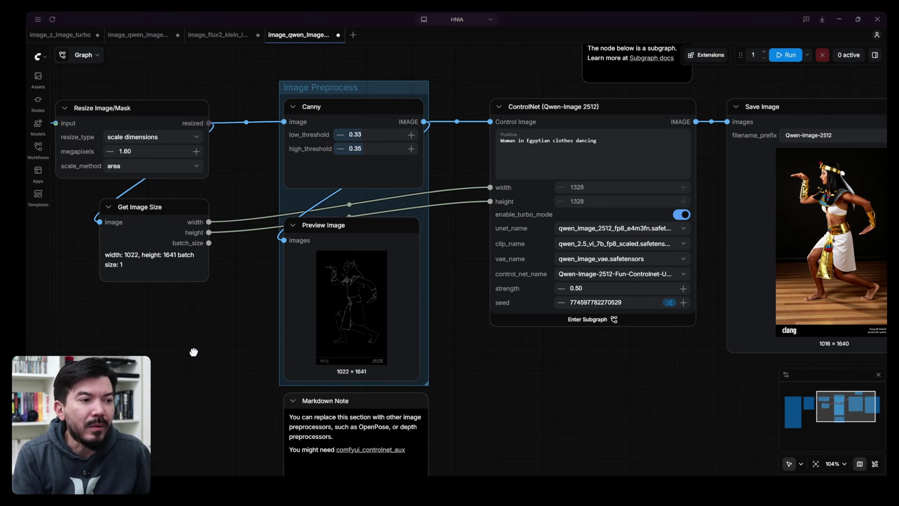
Append ", white background" to the ControlNet node's positive prompt and run the workflow.
left_click_drag(583, 365, 391, 380)
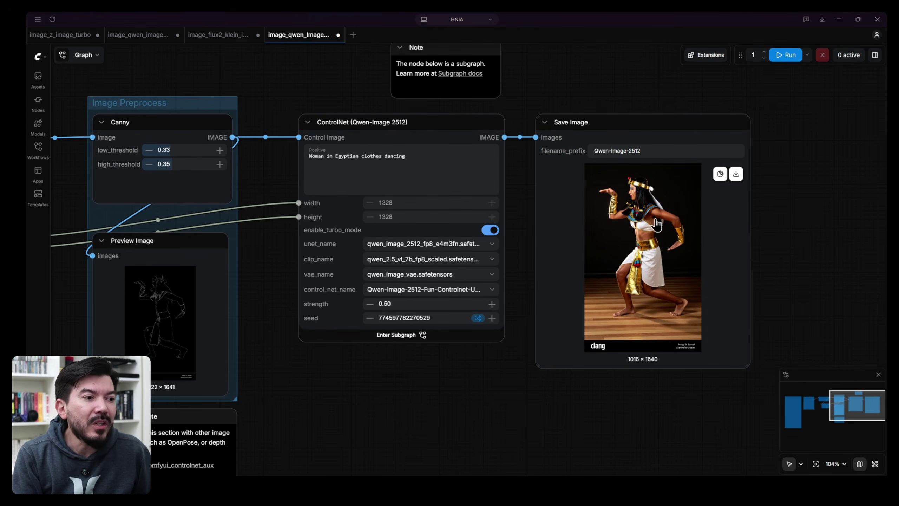
left_click(433, 162)
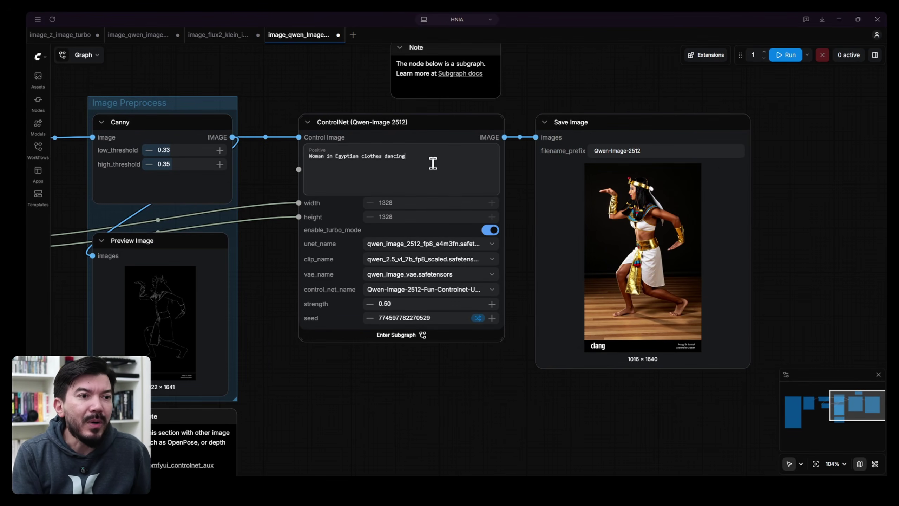
type(", white background")
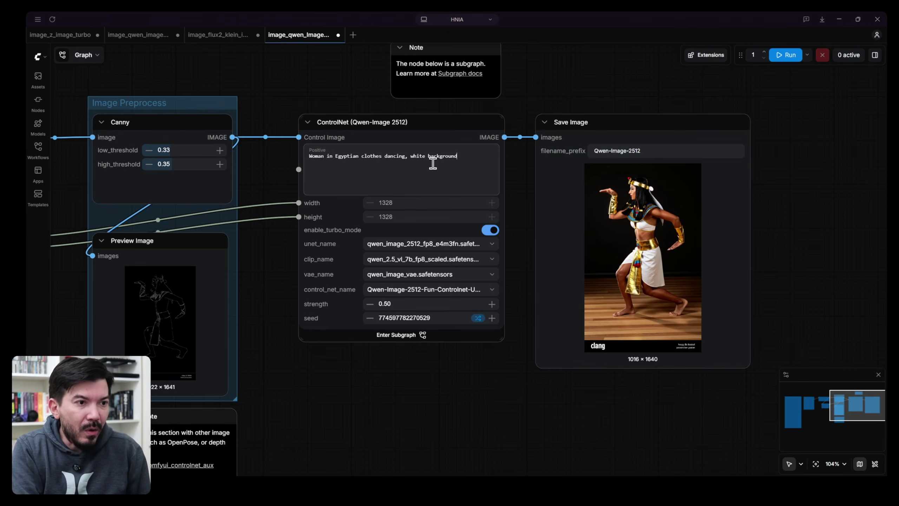
key("ctrl+Return")
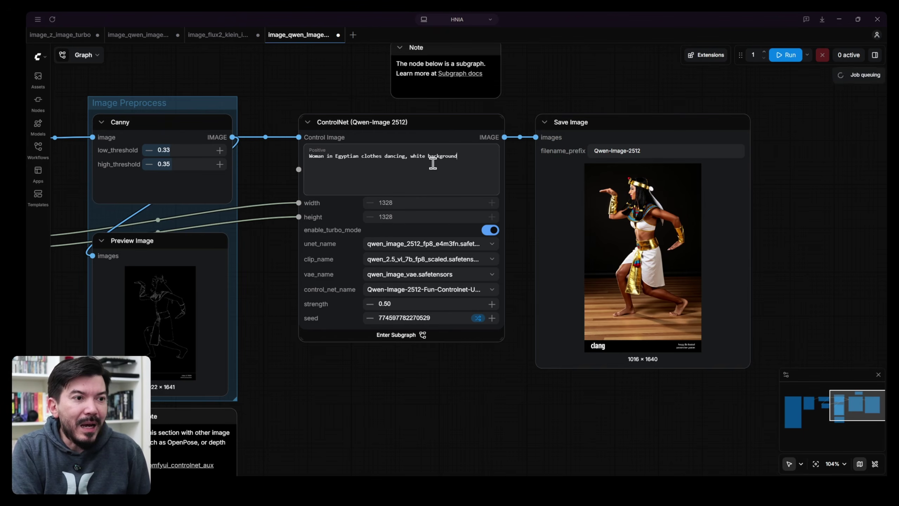
scroll(754, 245, "up", 5)
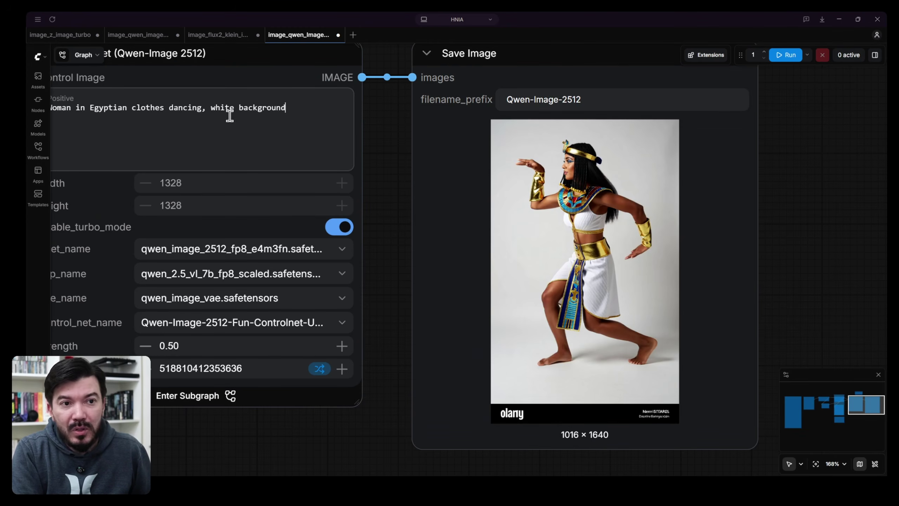
Replace "white background" in the positive prompt with "in the Amazon forest" and run the workflow.
left_click_drag(212, 107, 304, 108)
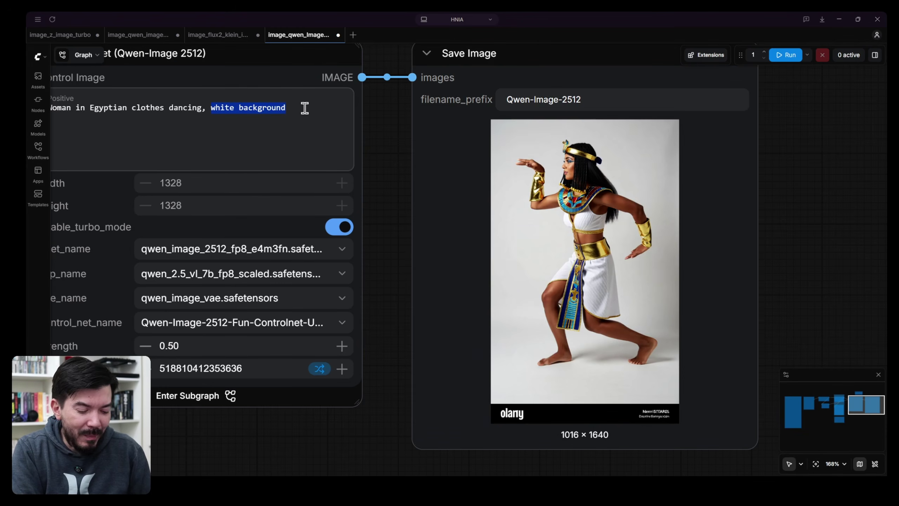
type("in")
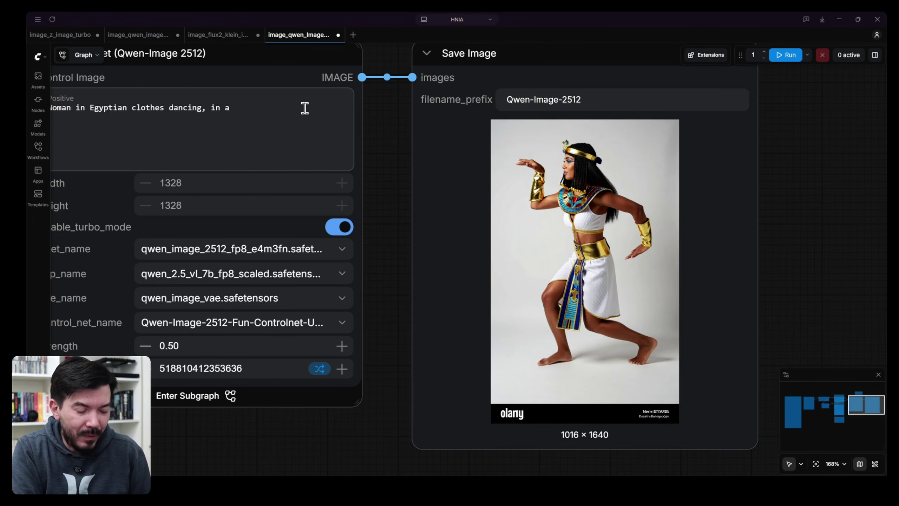
type("the Amazon forest")
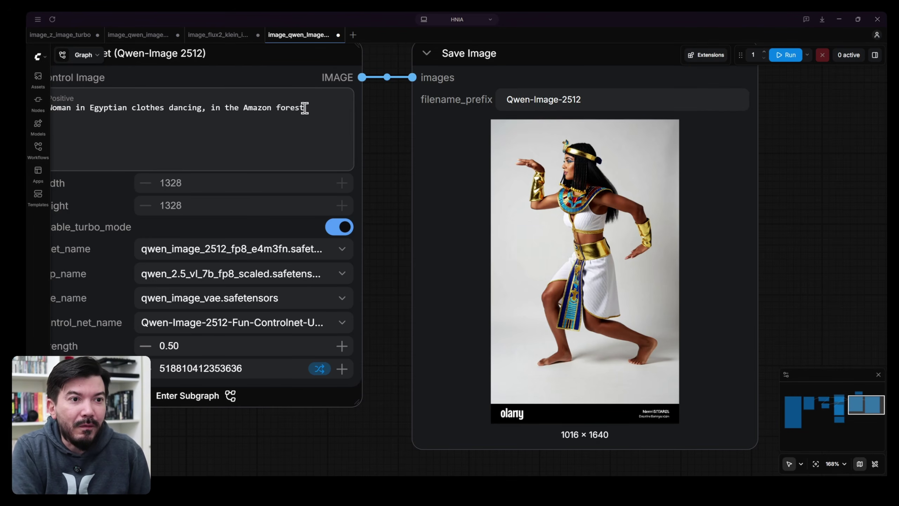
key("ctrl+Return")
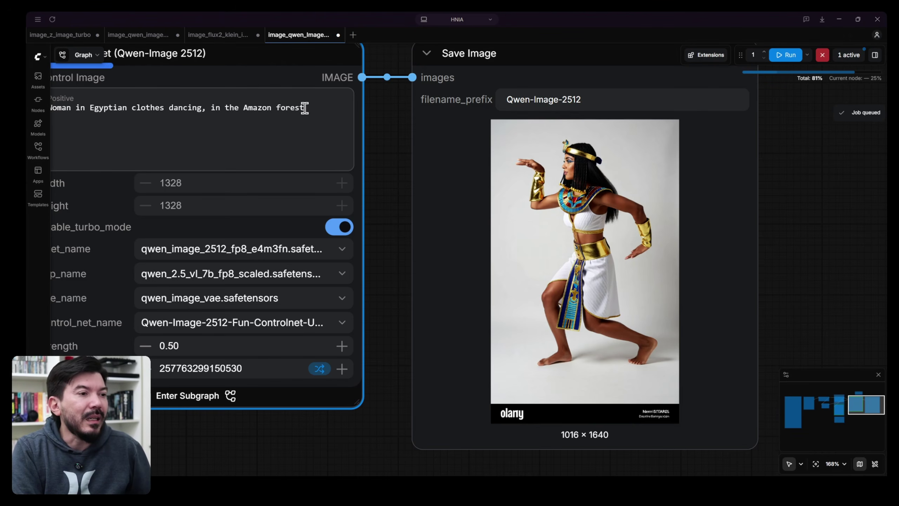
mouse_move(496, 196)
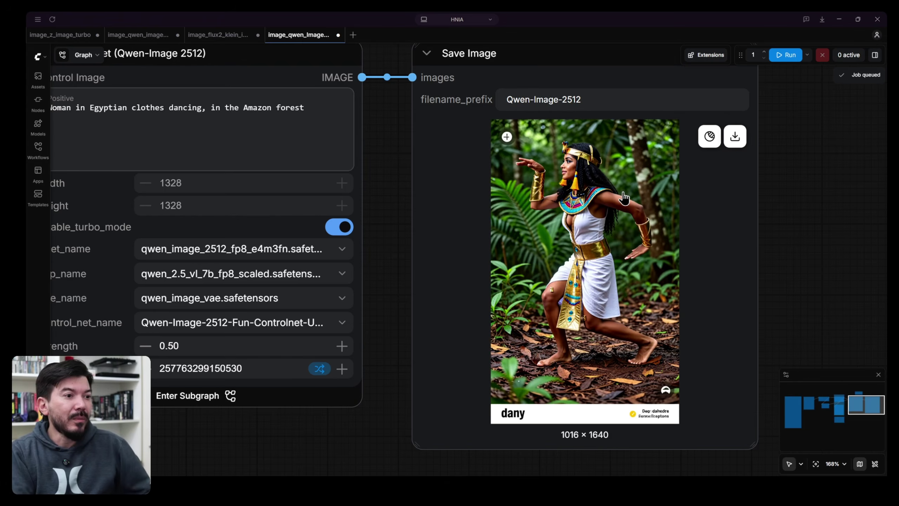
Examine the generated forest dancer and compare its pose and bottom watermark strip with the Canny edge preview.
scroll(679, 235, "up", 4)
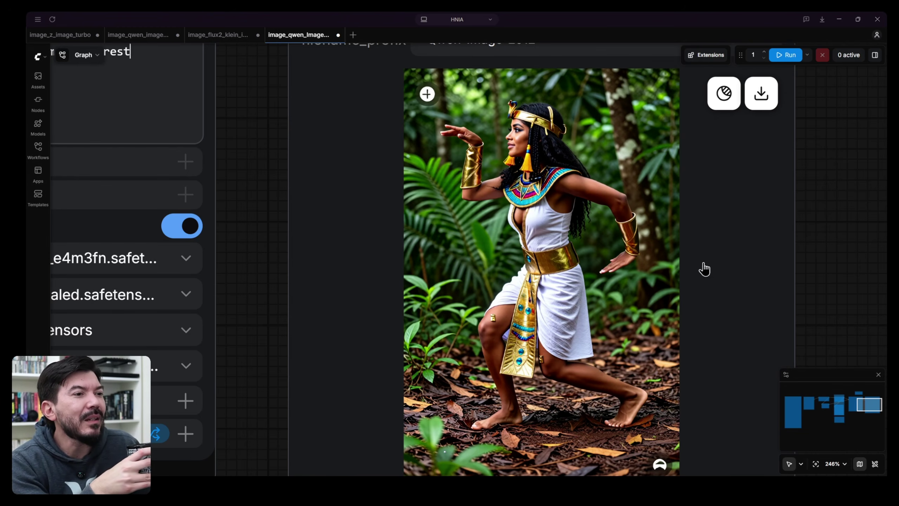
scroll(704, 269, "down", 6)
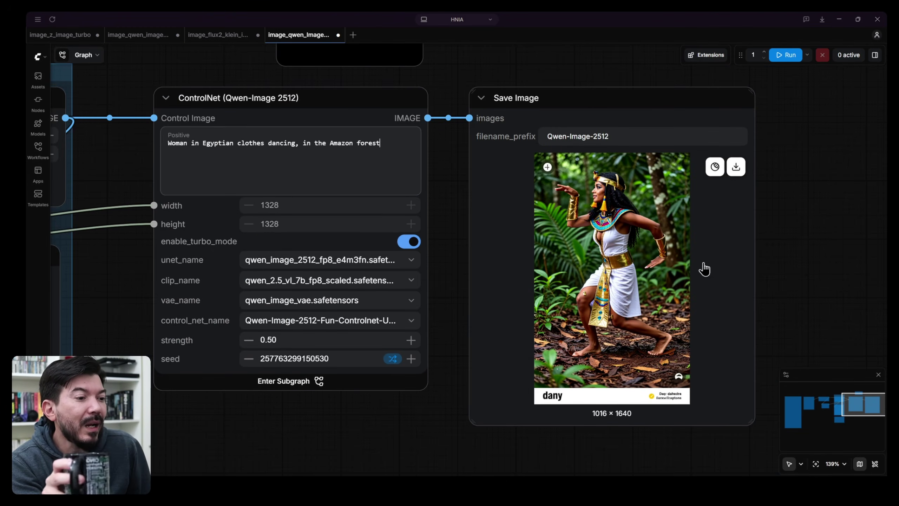
left_click_drag(369, 440, 884, 363)
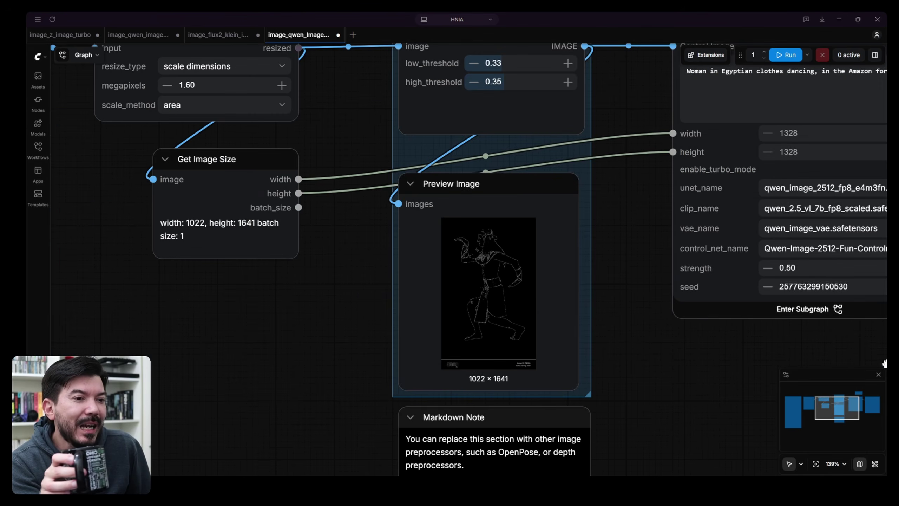
scroll(455, 381, "up", 12)
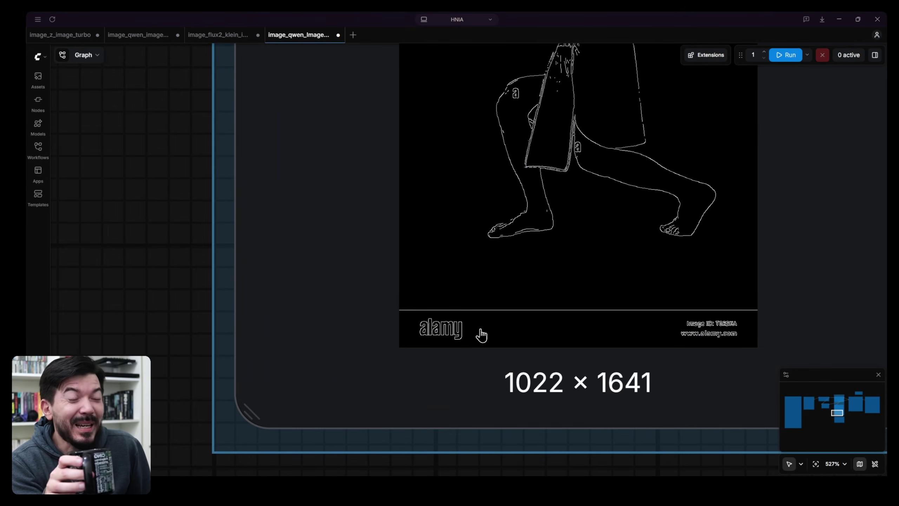
scroll(779, 317, "down", 9)
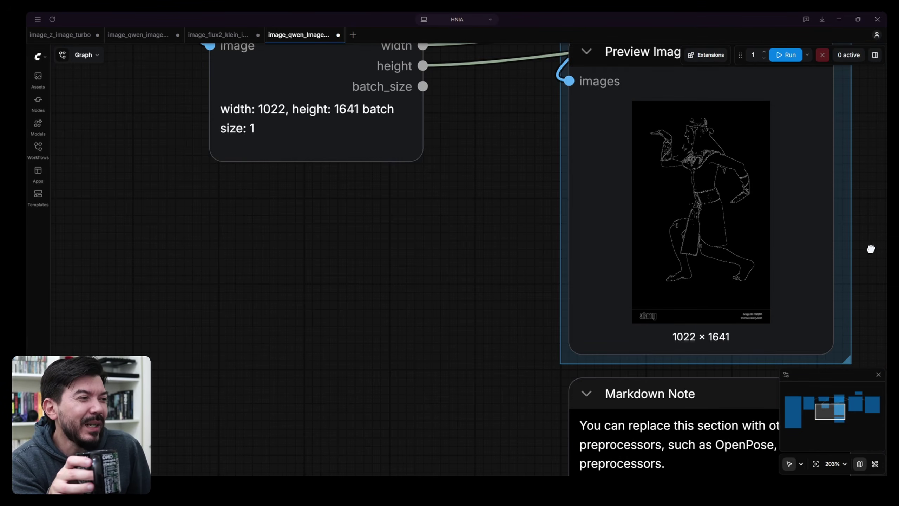
left_click_drag(870, 249, 177, 332)
left_click_drag(672, 354, 299, 404)
left_click_drag(620, 375, 515, 375)
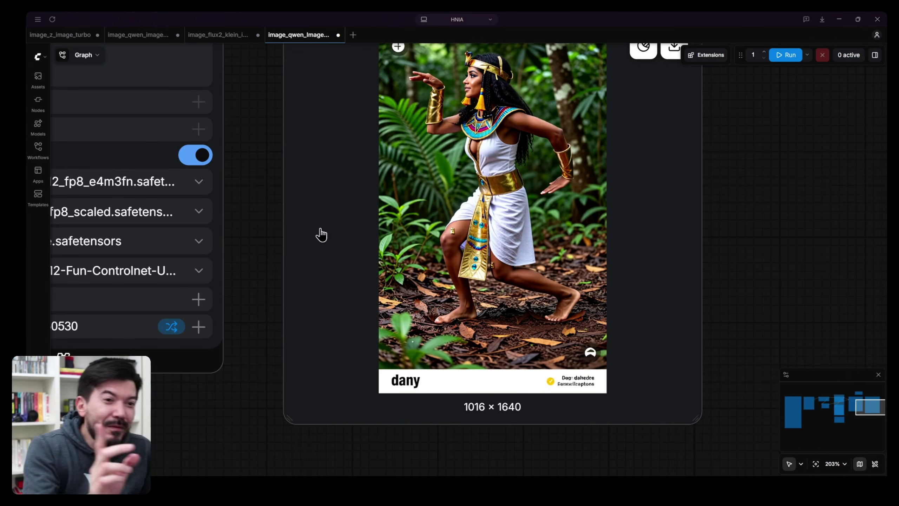
scroll(253, 243, "down", 8)
left_click_drag(371, 303, 506, 301)
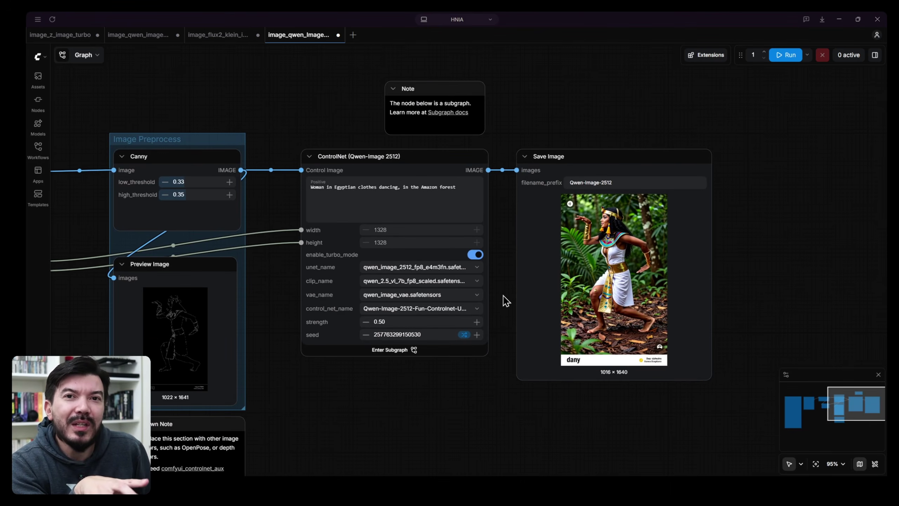
Examine the reference image, the Canny edge preview, and the ControlNet node's model and strength settings.
left_click_drag(305, 412, 594, 383)
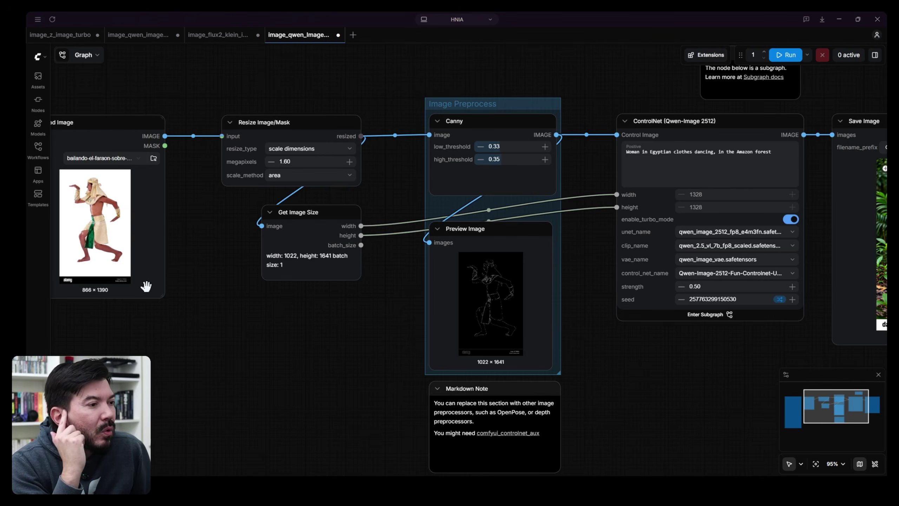
scroll(777, 275, "up", 6)
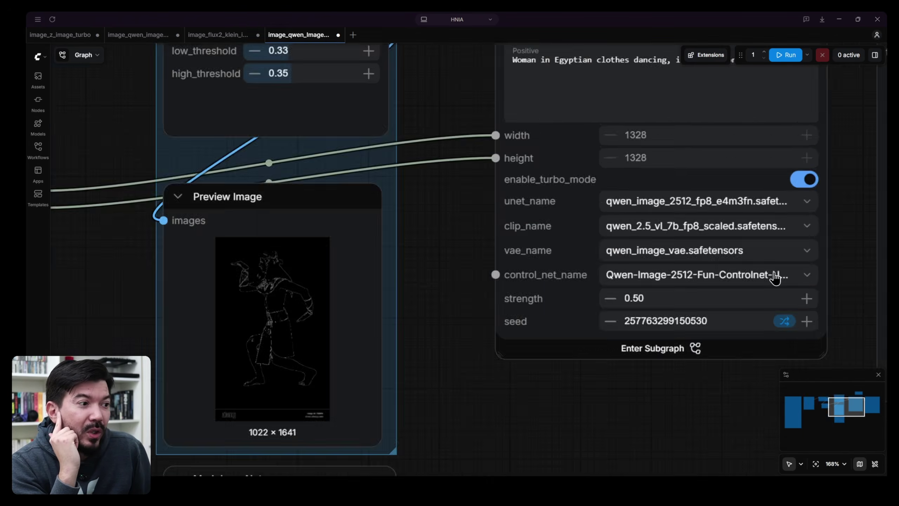
scroll(775, 278, "up", 6)
scroll(725, 291, "down", 6)
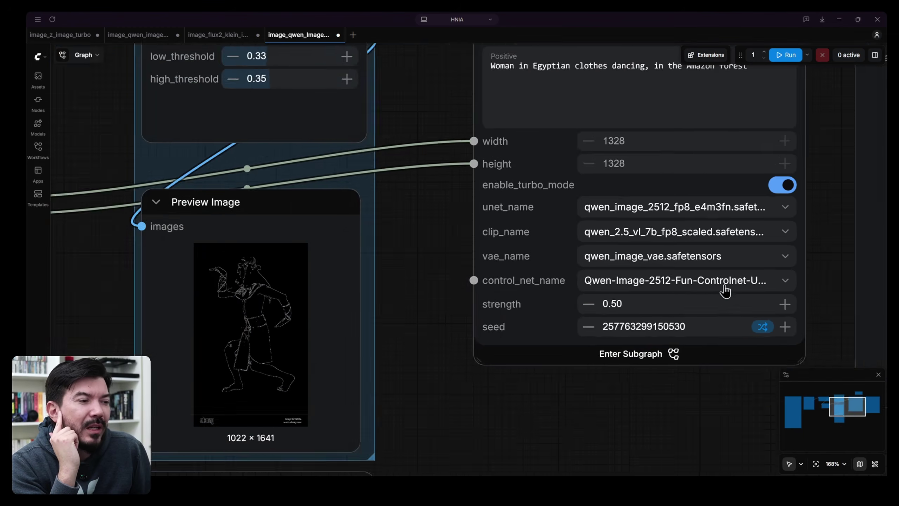
scroll(725, 291, "down", 5)
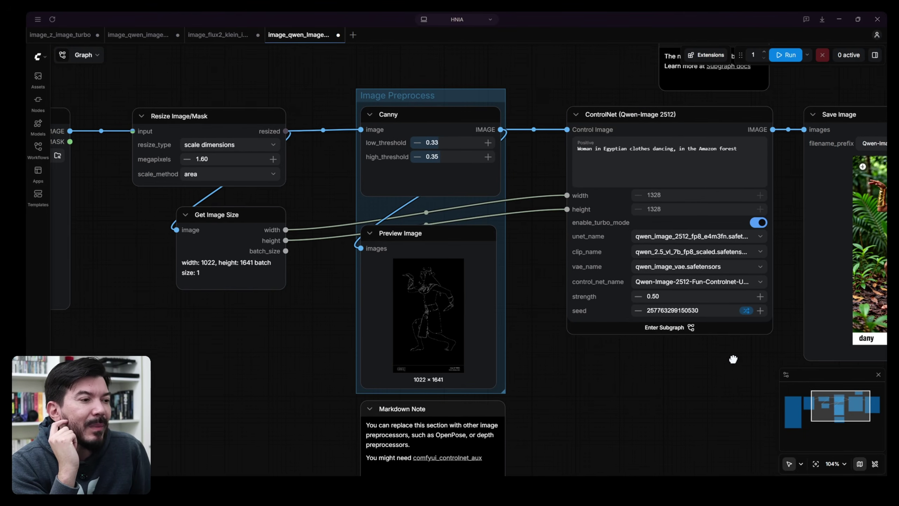
left_click_drag(733, 359, 720, 355)
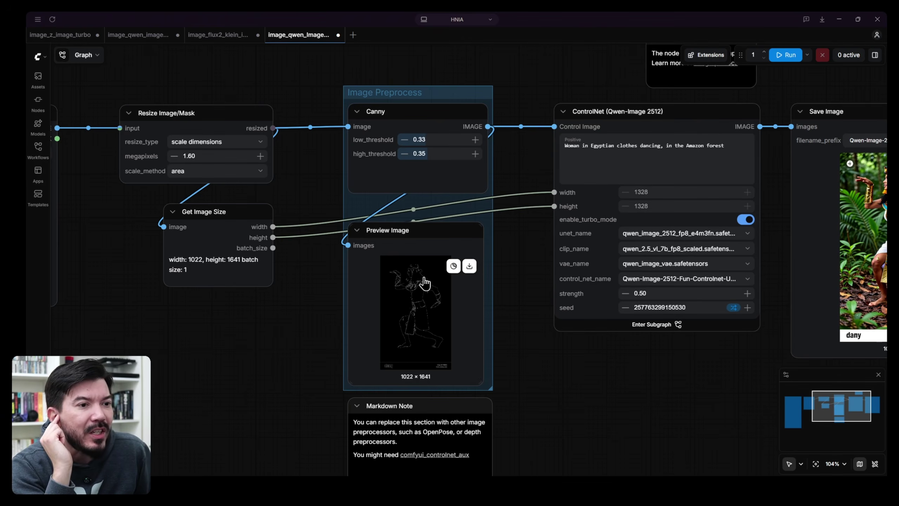
scroll(423, 283, "up", 4)
scroll(424, 289, "up", 4)
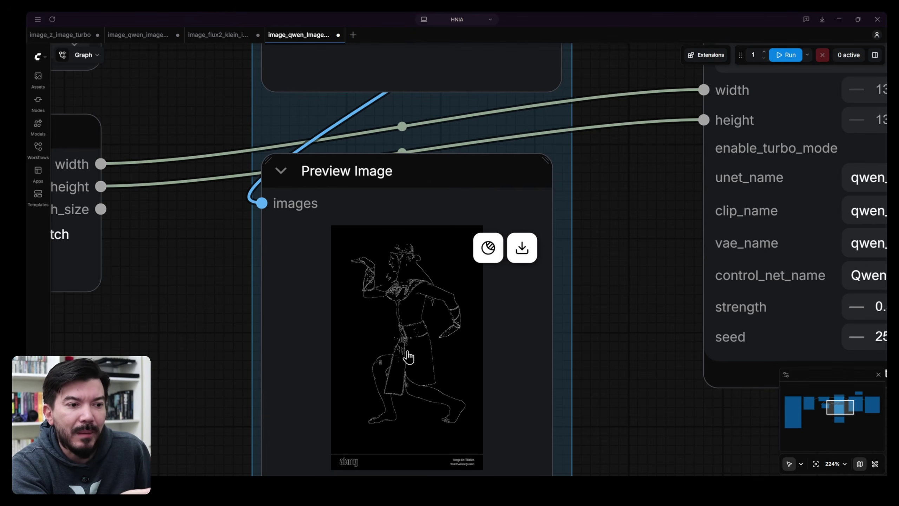
scroll(575, 345, "down", 5)
left_click_drag(606, 368, 353, 388)
scroll(484, 309, "up", 10)
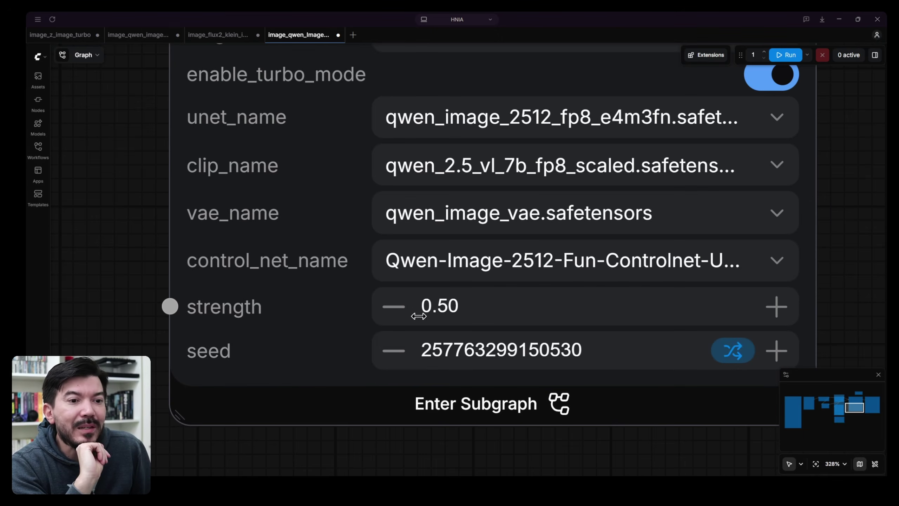
scroll(421, 307, "down", 10)
left_click_drag(314, 307, 526, 331)
scroll(526, 331, "down", 2)
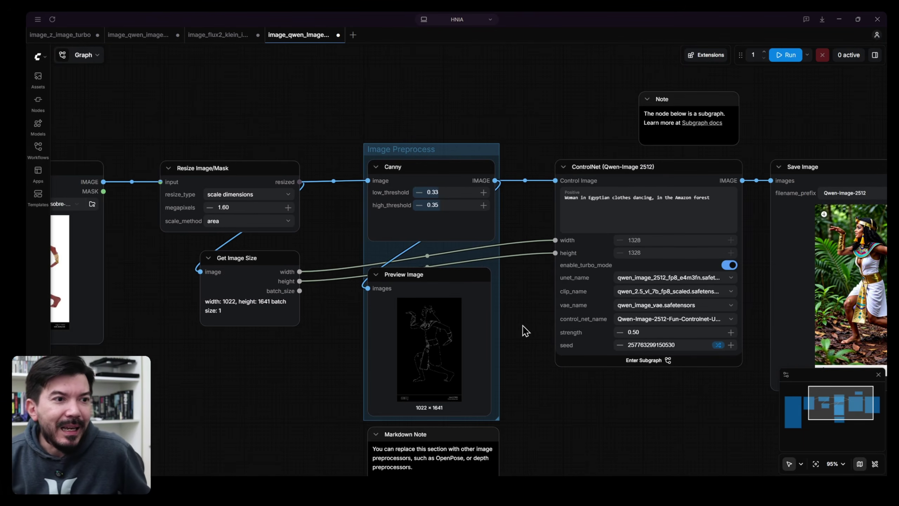
Open the node search on an empty area of the canvas and search for "openpose" nodes.
scroll(501, 337, "up", 3)
double_click(402, 129)
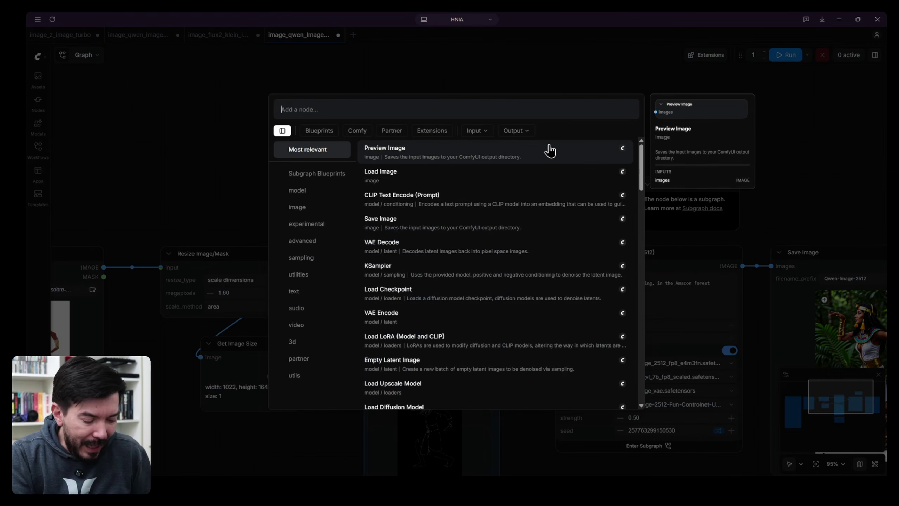
type("openrt")
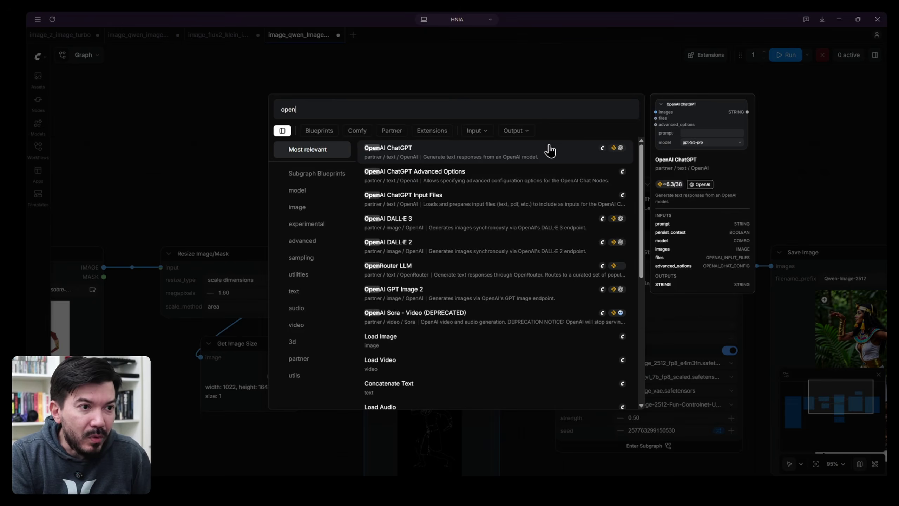
key("BackSpace")
key("BackSpace")
type("pose")
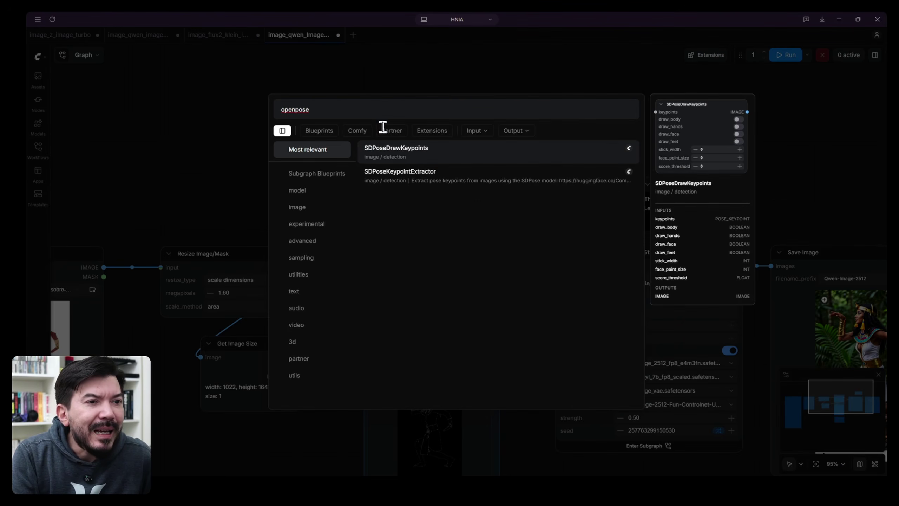
Search the node library for "dw" instead of "openpose", and clear the search text.
left_click_drag(311, 110, 275, 114)
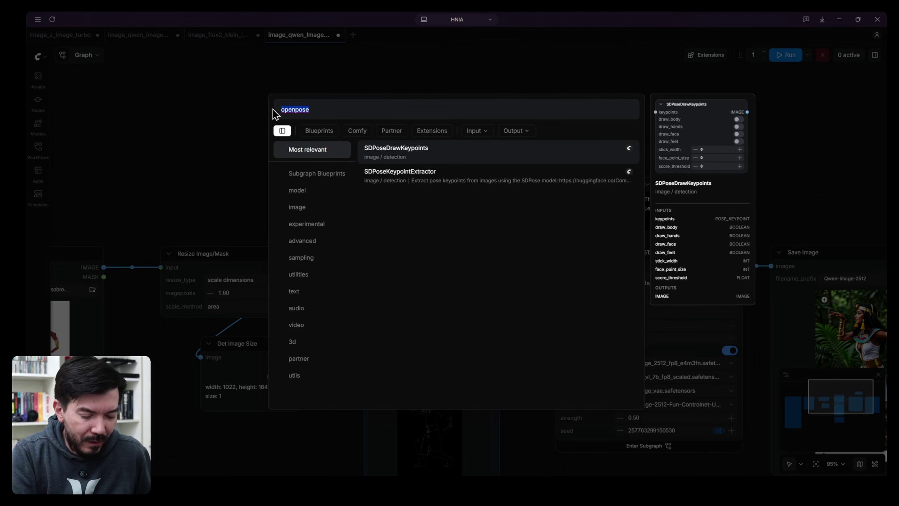
type("dw")
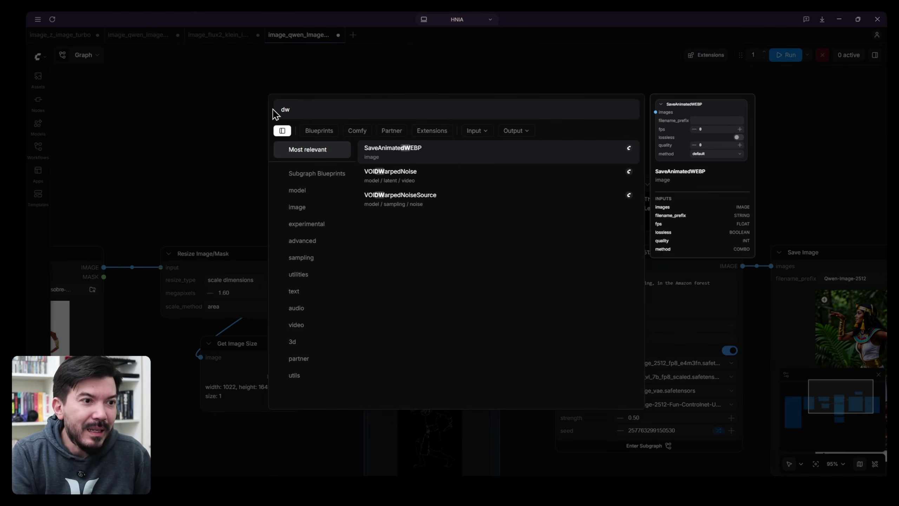
key("BackSpace")
key("BackSpace")
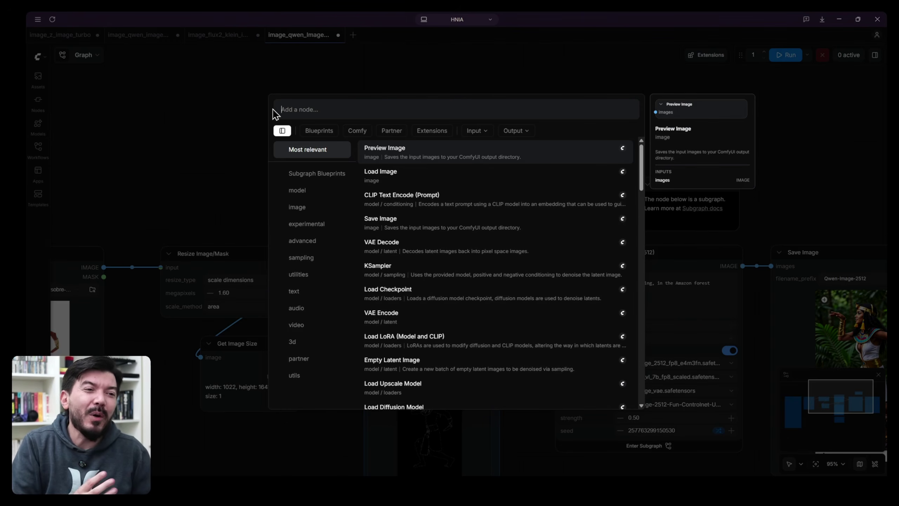
Search the node library for "depth" preprocessors, and close the search without adding a node.
type("depth")
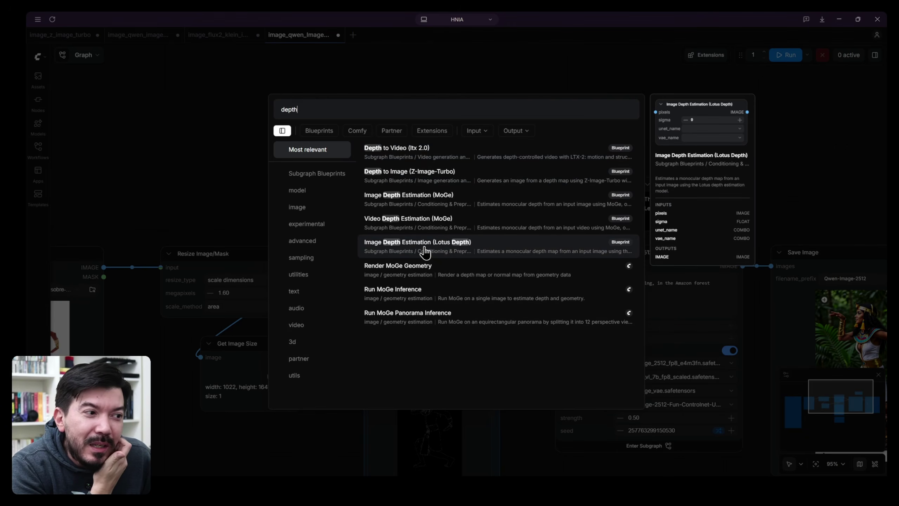
left_click_drag(299, 110, 274, 113)
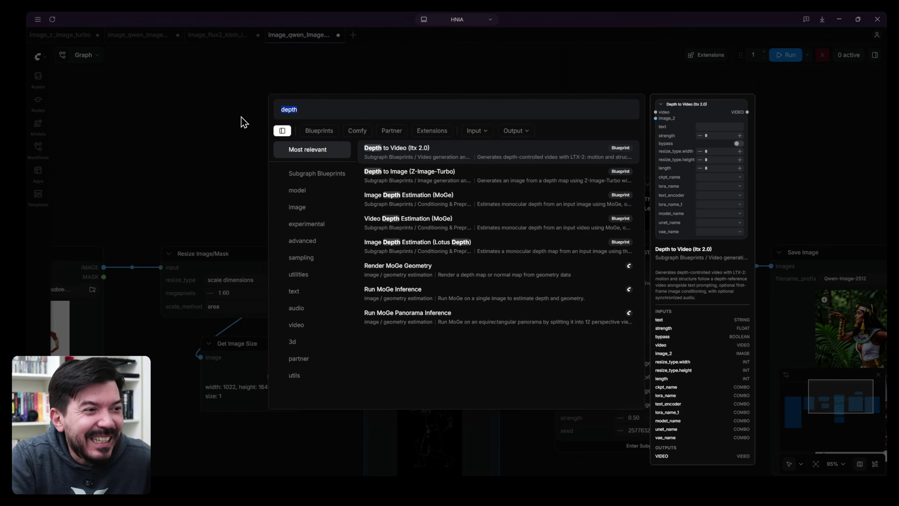
left_click(215, 124)
left_click_drag(550, 195, 508, 99)
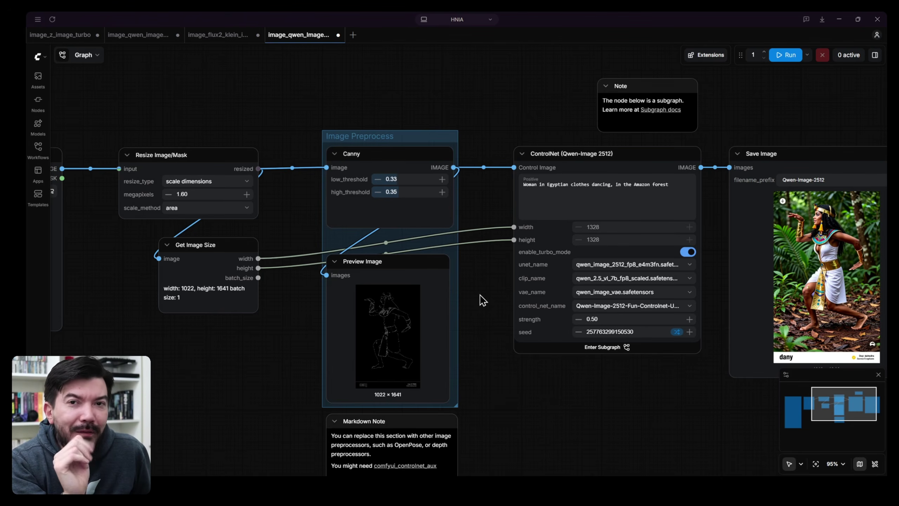
Open the template library and replace its Qwen-Image 2512 model filter with Z-Image-Turbo.
left_click(38, 197)
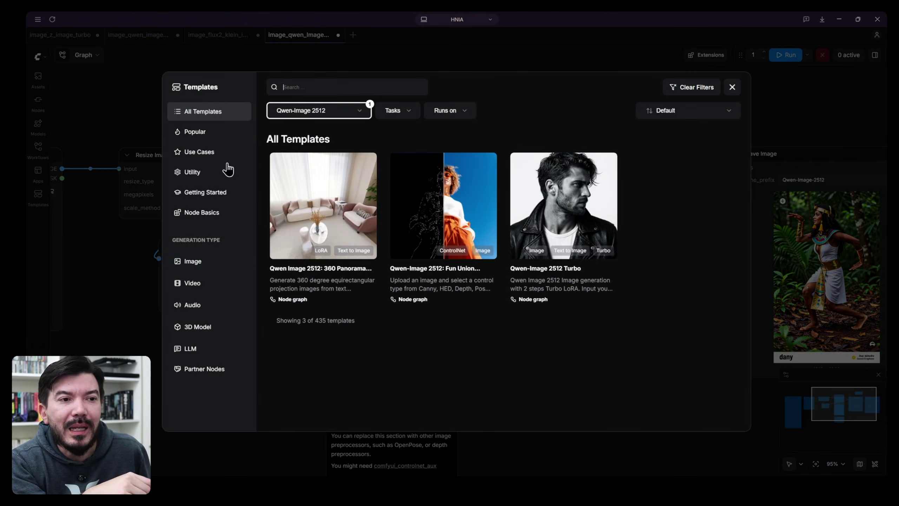
left_click(362, 113)
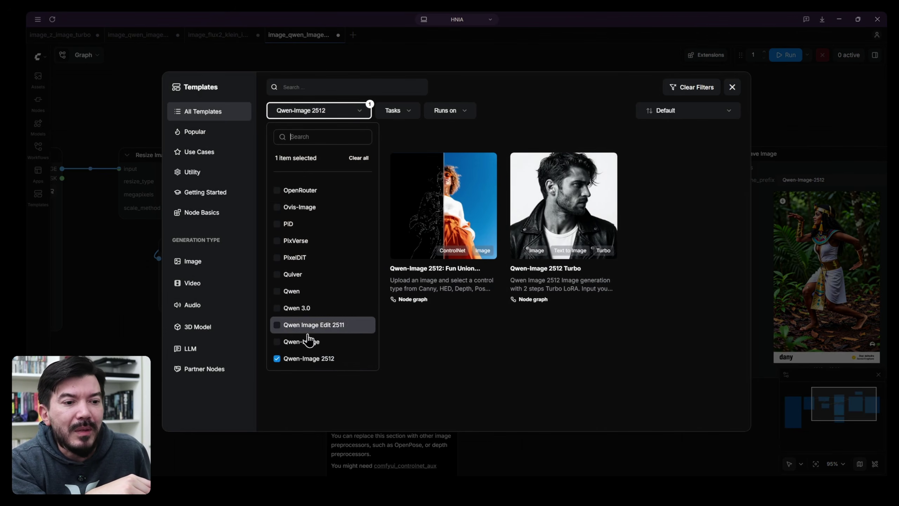
left_click(359, 157)
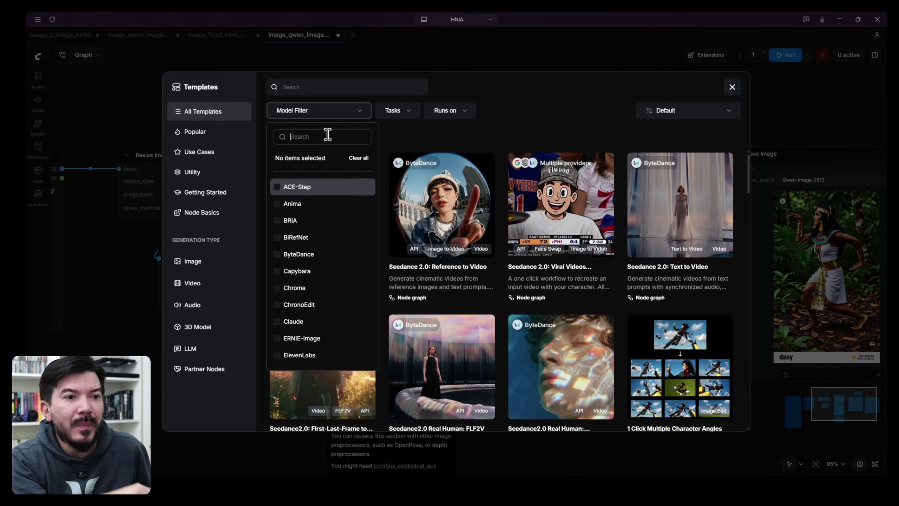
type("z")
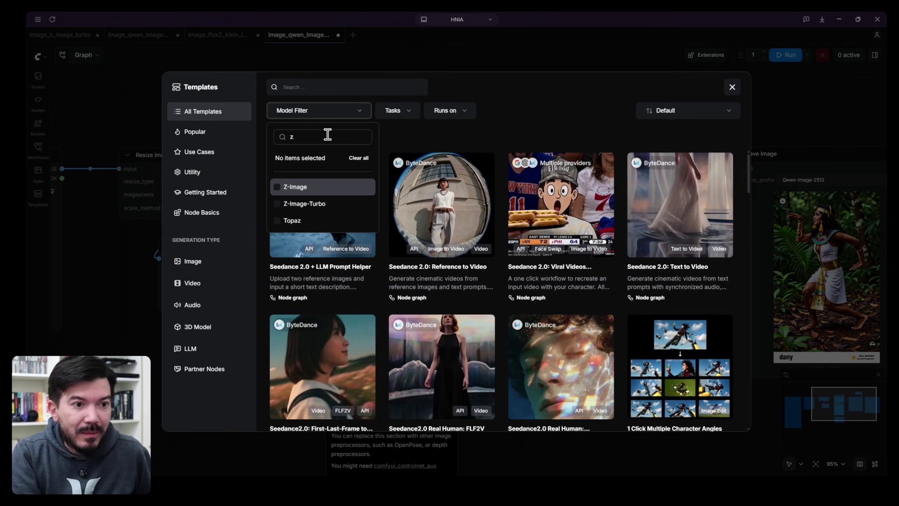
left_click(276, 204)
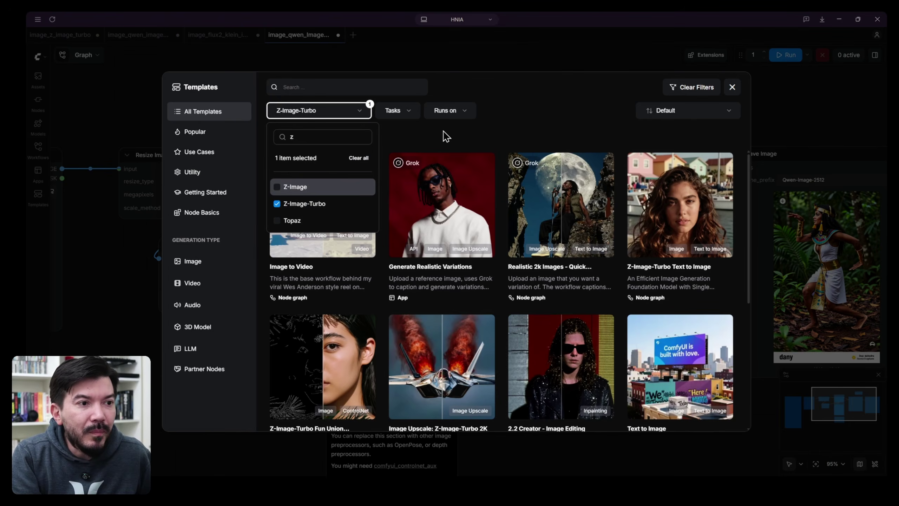
left_click(446, 136)
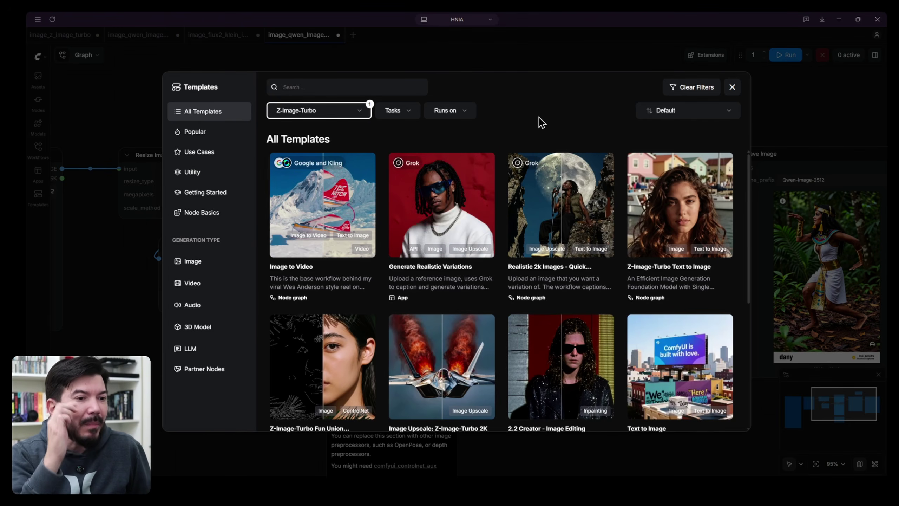
Load the Z-Image-Turbo Fun Union ControlNet template and dismiss the missing-inputs error notice.
scroll(327, 246, "down", 3)
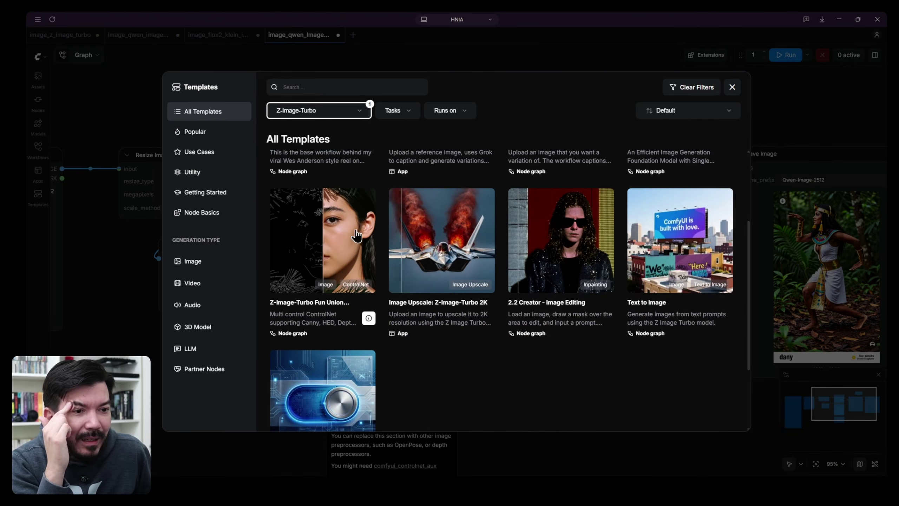
left_click(327, 246)
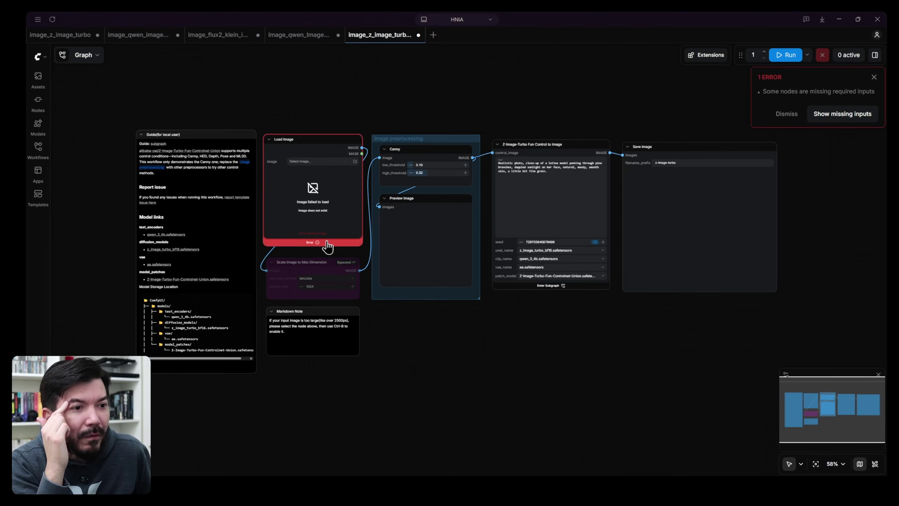
left_click(873, 78)
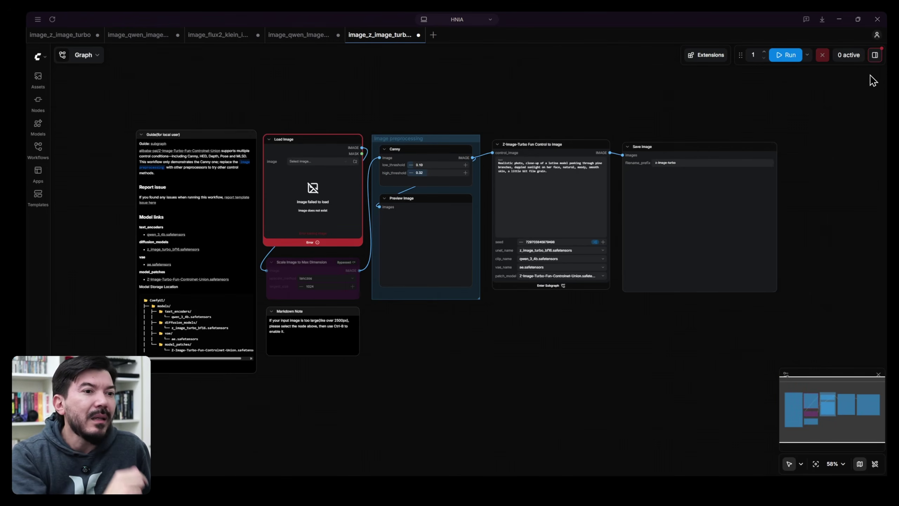
Examine the model settings on the Z-Image-Turbo Fun Control to Image node and check the model downloads.
scroll(579, 242, "up", 7)
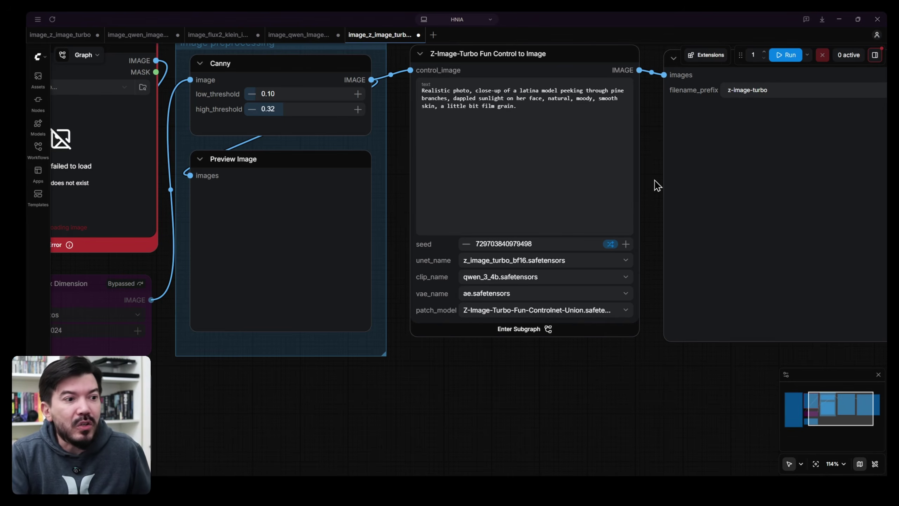
scroll(594, 242, "up", 6)
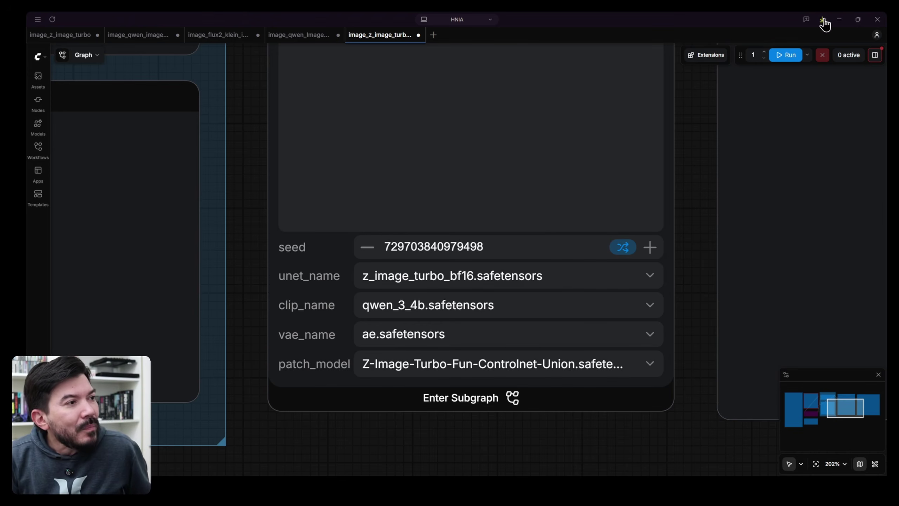
left_click(822, 20)
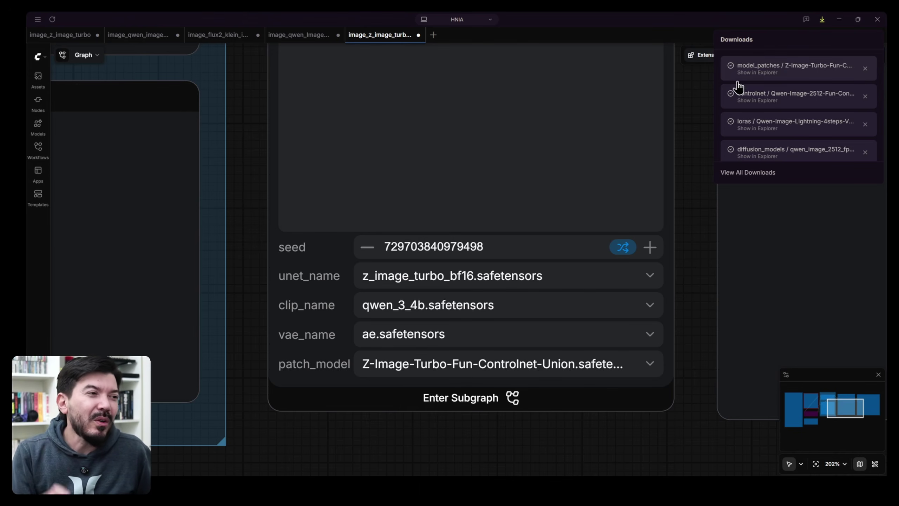
left_click(705, 110)
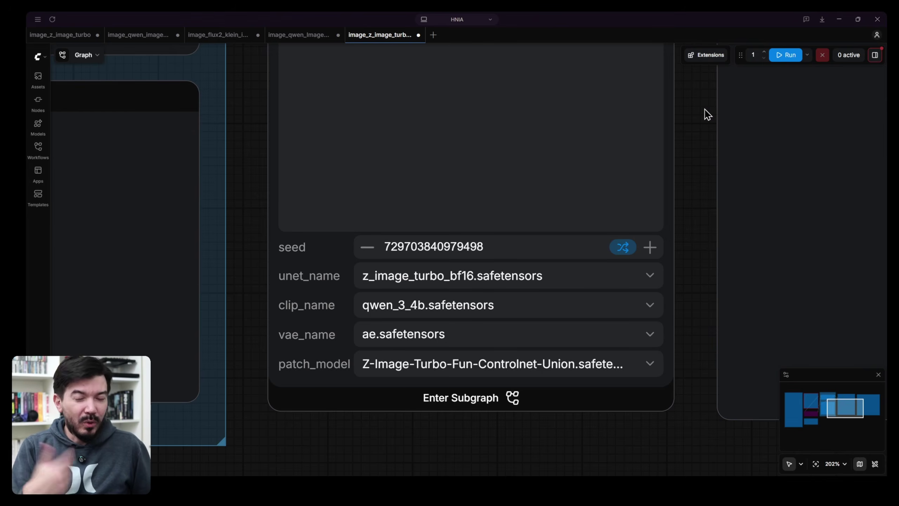
Enter the Z-Image-Turbo Fun Control to Image subgraph, examine its ModelPatchLoader node, and return to the main workflow.
scroll(707, 114, "down", 4)
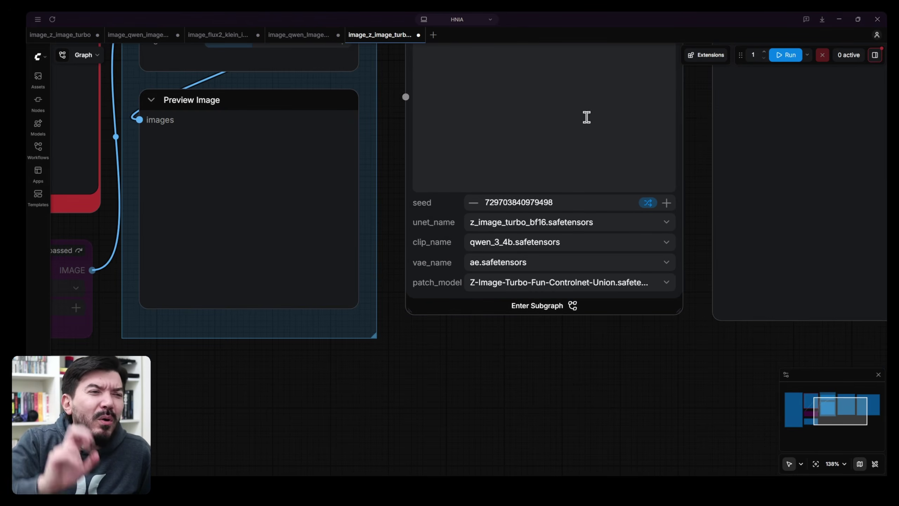
left_click_drag(393, 89, 535, 209)
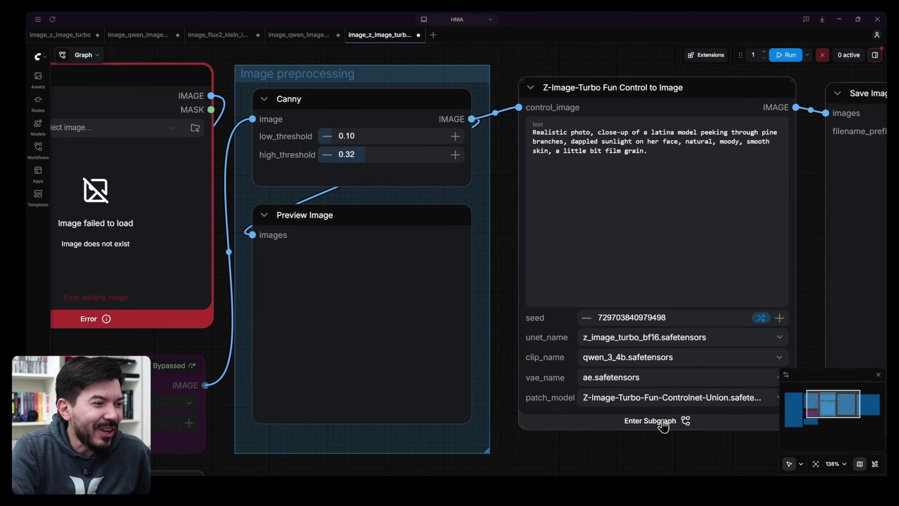
left_click(679, 433)
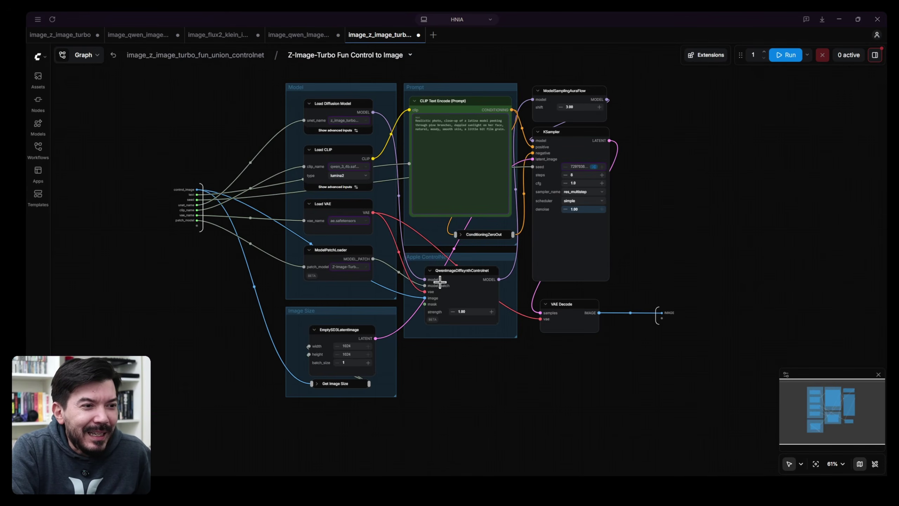
scroll(316, 252, "up", 10)
scroll(321, 261, "up", 3)
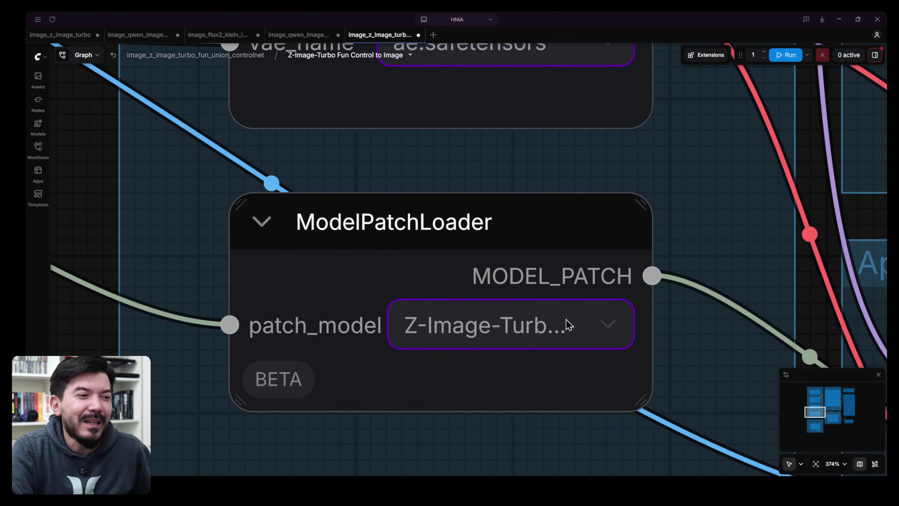
scroll(473, 332, "down", 11)
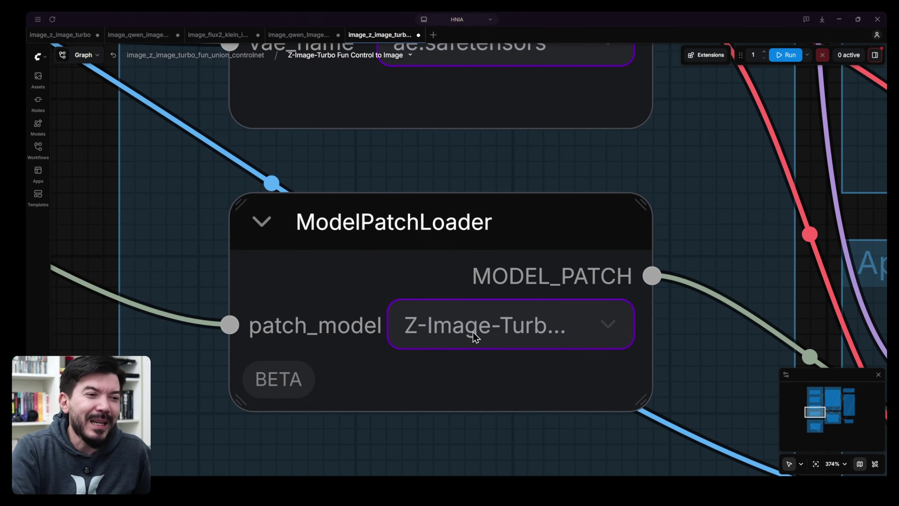
left_click(226, 55)
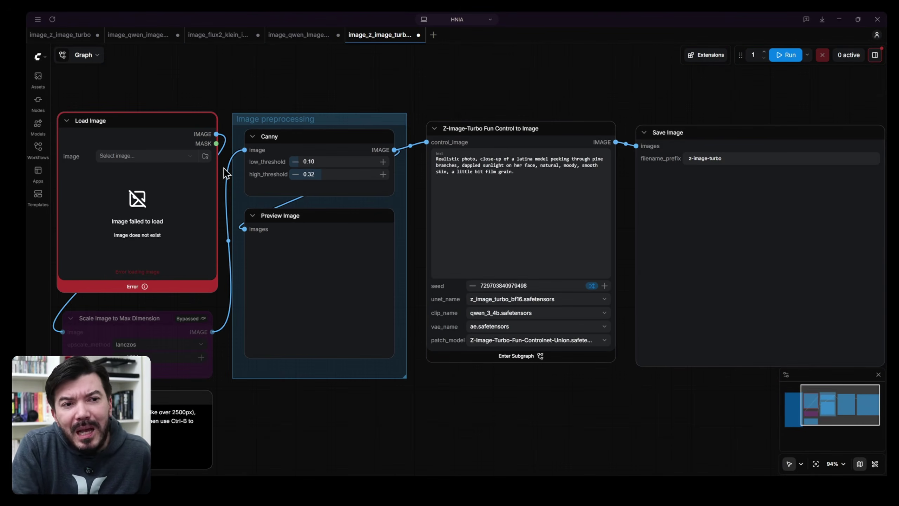
Reopen the Z-Image-Turbo subgraph to inspect how the patch model feeds the QwenImageDiffsynthControlnet node, and return to the main workflow.
scroll(228, 94, "down", 1)
left_click_drag(230, 90, 257, 94)
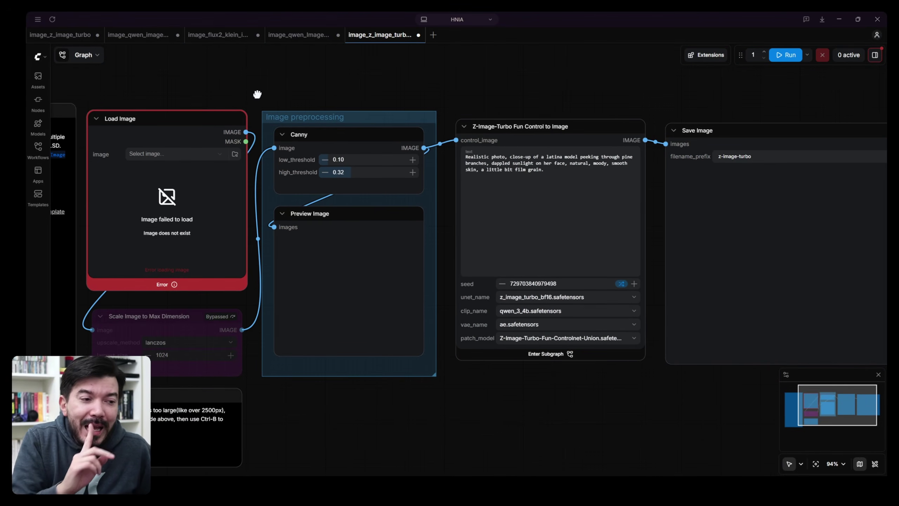
left_click(545, 359)
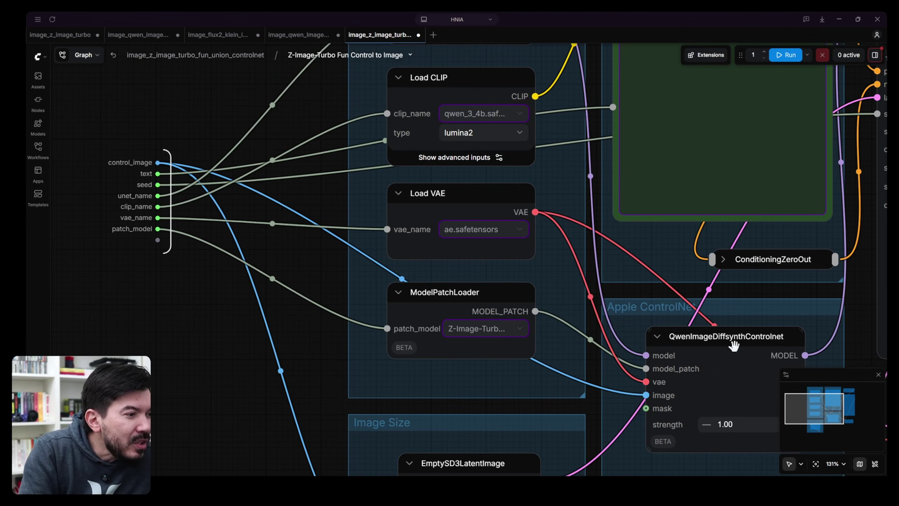
left_click(173, 56)
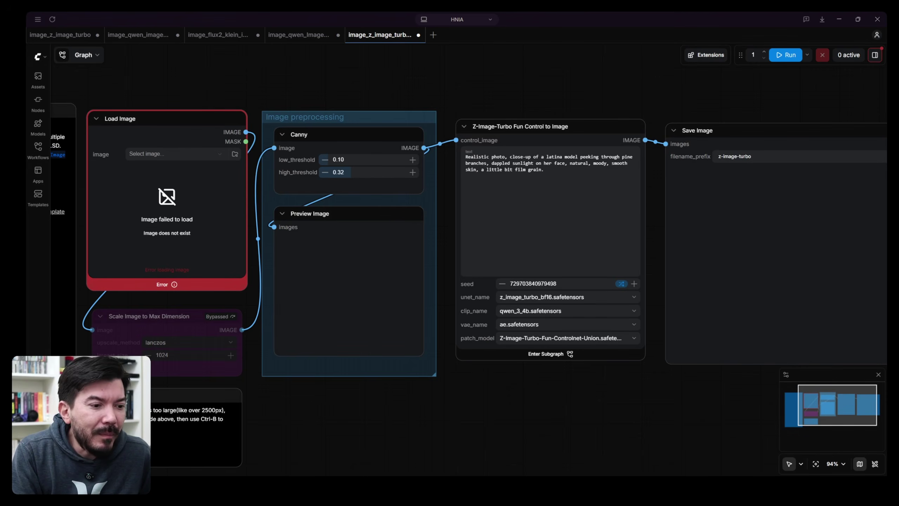
Load the dancing pharaoh reference image into the Z-Image-Turbo workflow's Load Image node.
key("alt+Tab")
left_click_drag(502, 151, 217, 216)
Replace the Z-Image-Turbo prompt with "Woman in Egyptian clothes dancing, in the Amazon forest", copied from the Qwen-Image 2512 workflow.
left_click(301, 35)
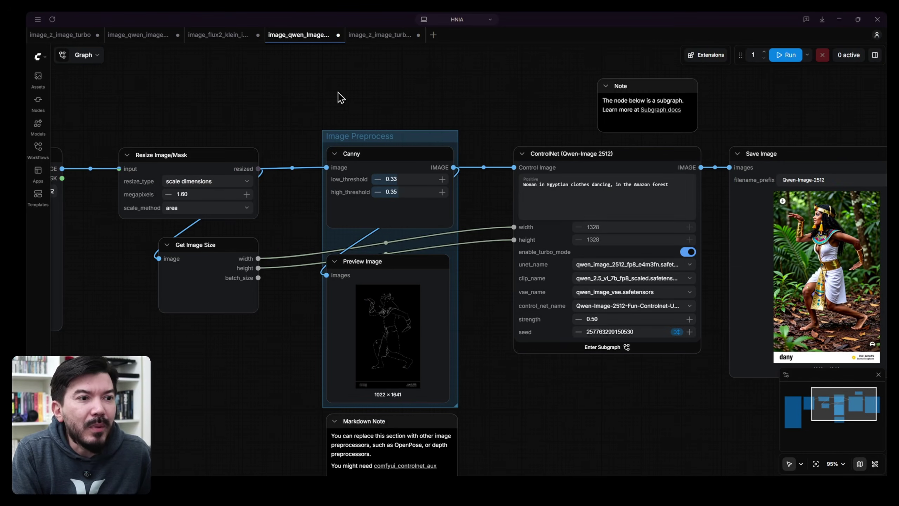
left_click(583, 202)
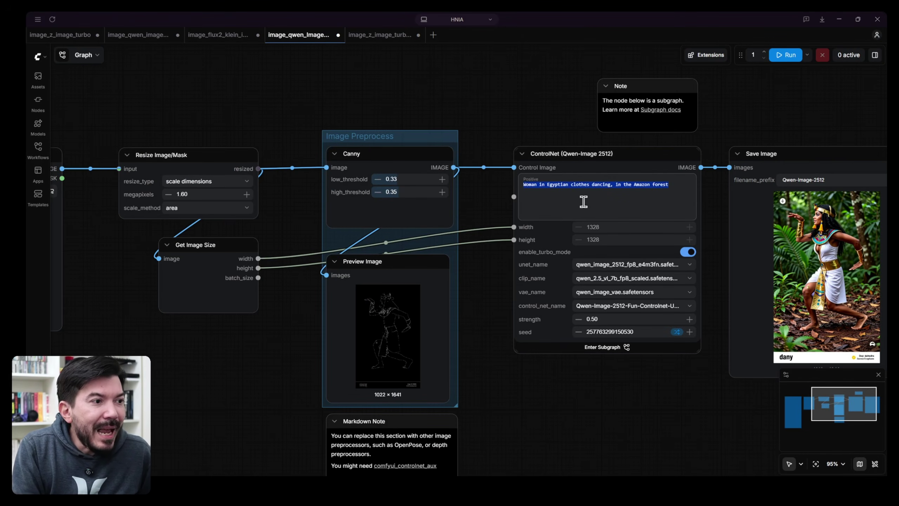
left_click(376, 35)
left_click(569, 189)
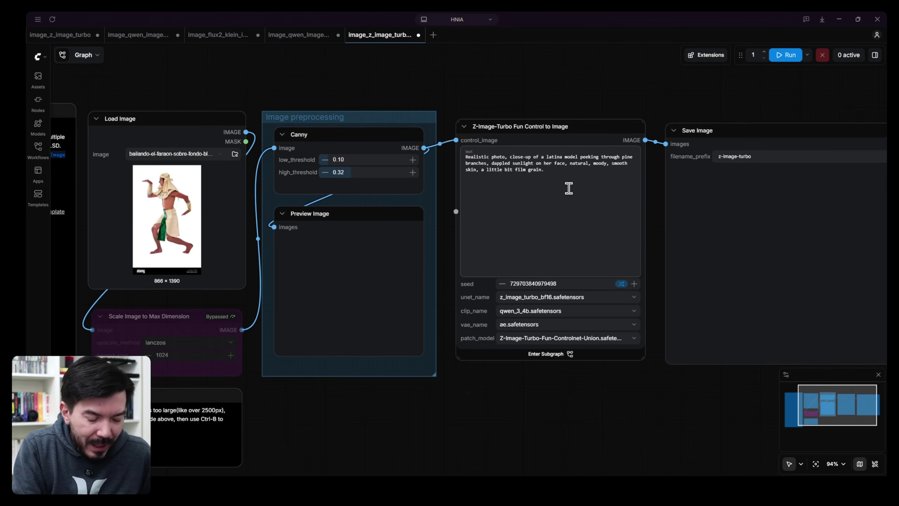
key("ctrl+a")
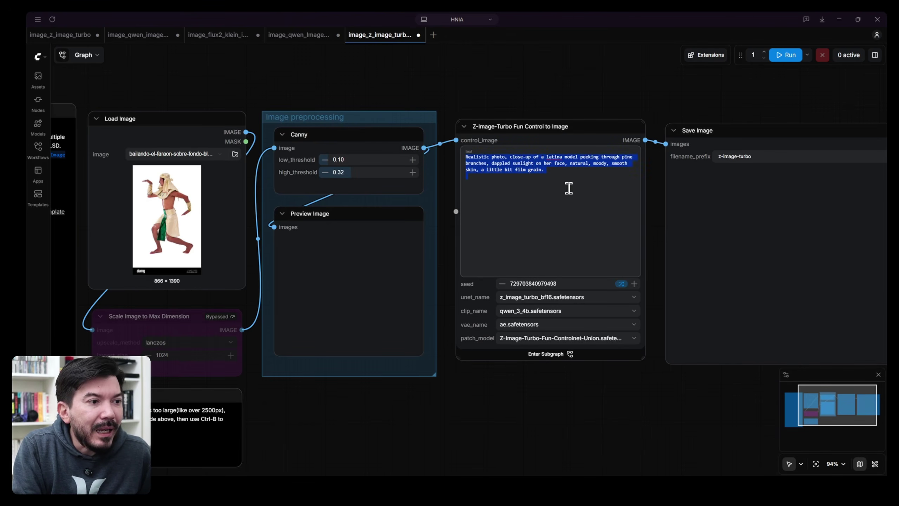
type("Woman in Egyptian clothes dancing, in the Amazon forest")
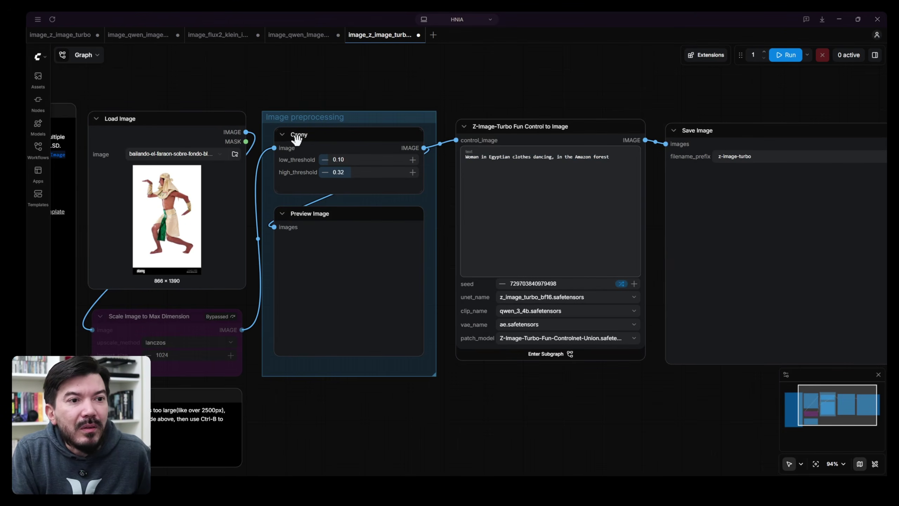
Run the Z-Image-Turbo ControlNet workflow and inspect the generated image in the Save Image node up close.
left_click(781, 57)
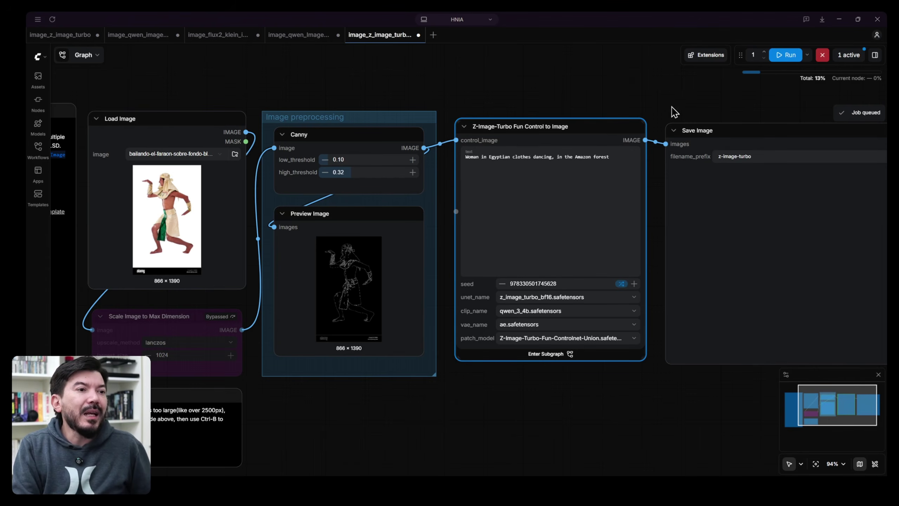
left_click_drag(702, 103, 539, 94)
scroll(567, 180, "up", 3)
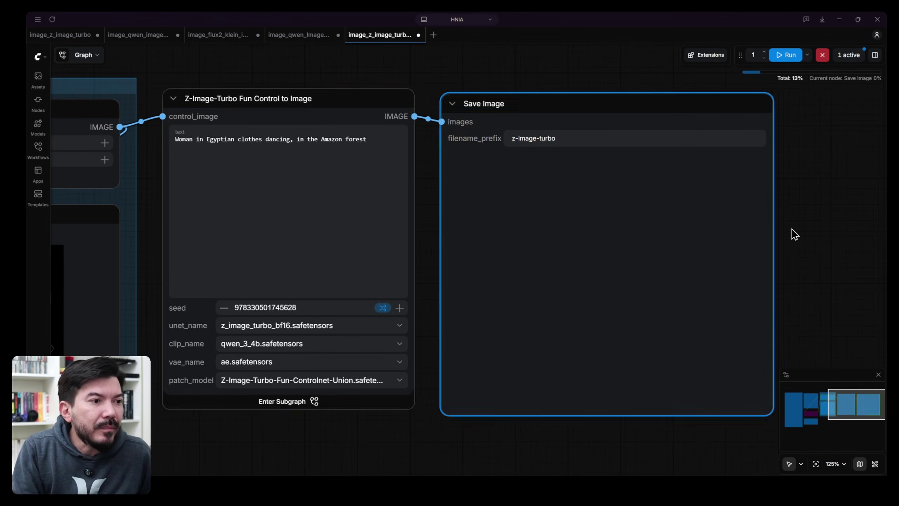
mouse_move(692, 230)
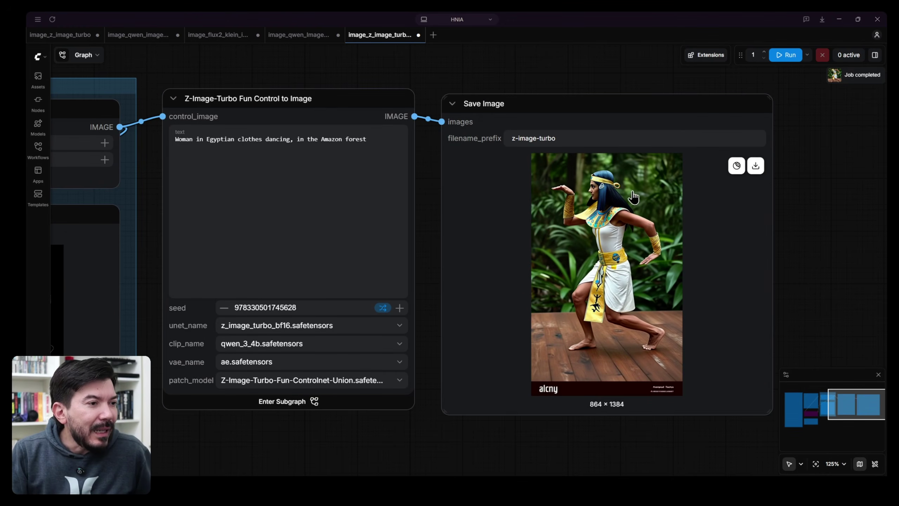
scroll(634, 207, "up", 7)
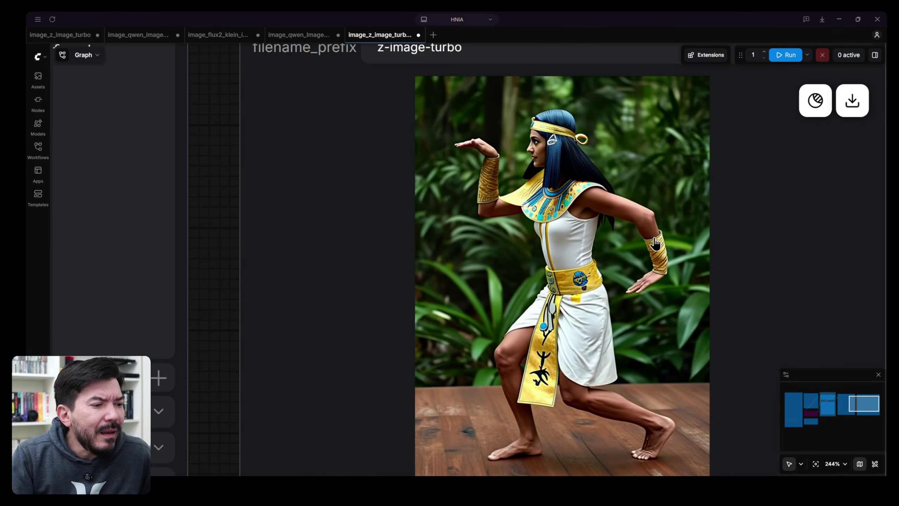
scroll(655, 243, "down", 4)
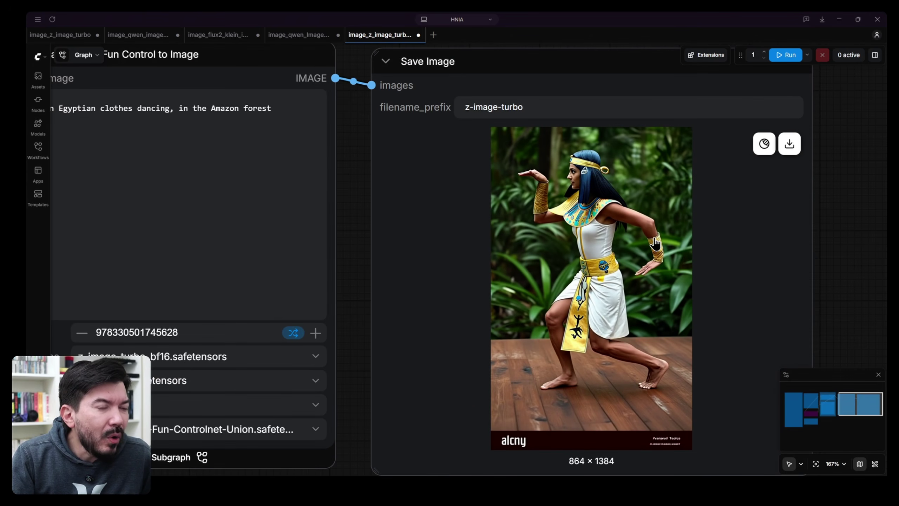
Examine the Qwen-Image 2512 workflow's output image and its Resize Image/Mask and Get Image Size nodes for comparison.
left_click(306, 38)
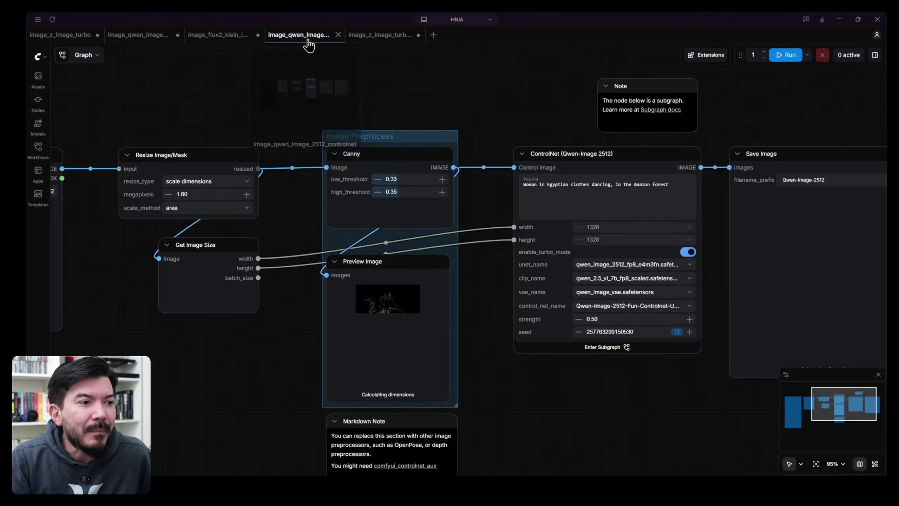
left_click_drag(616, 402, 393, 366)
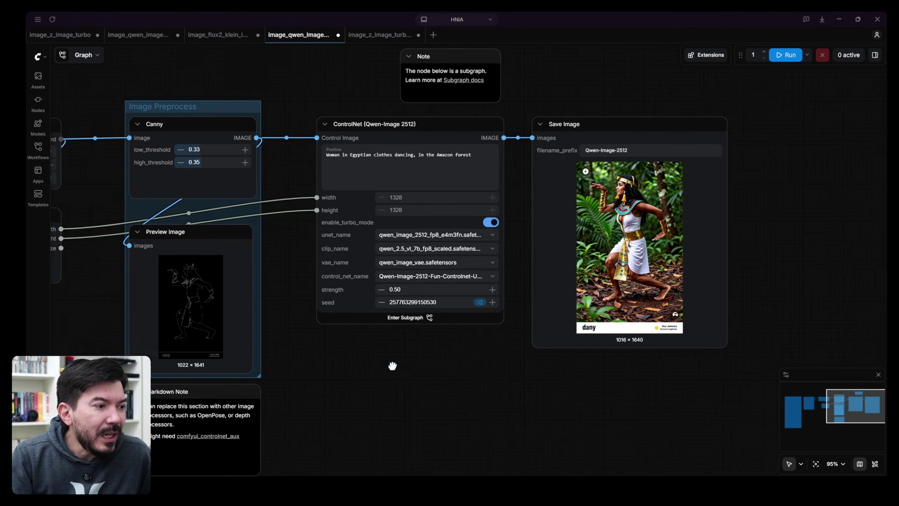
scroll(598, 350, "up", 10)
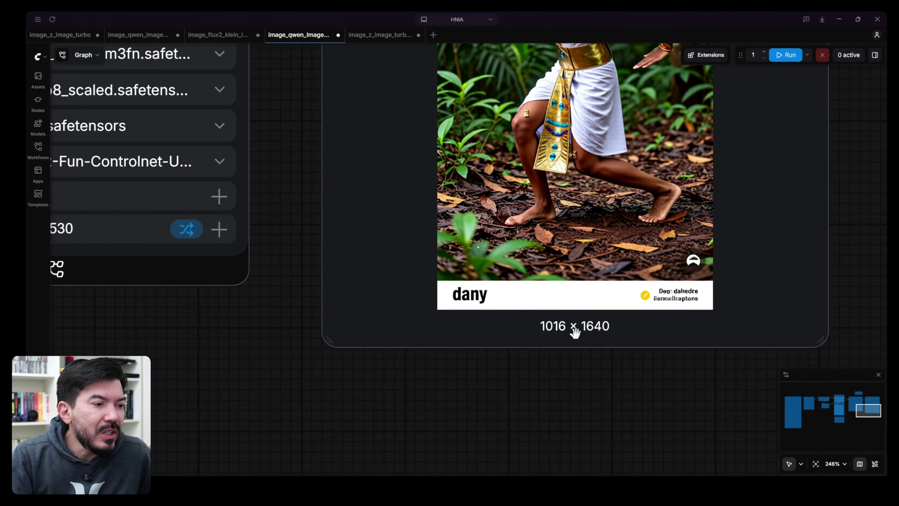
scroll(612, 327, "down", 8)
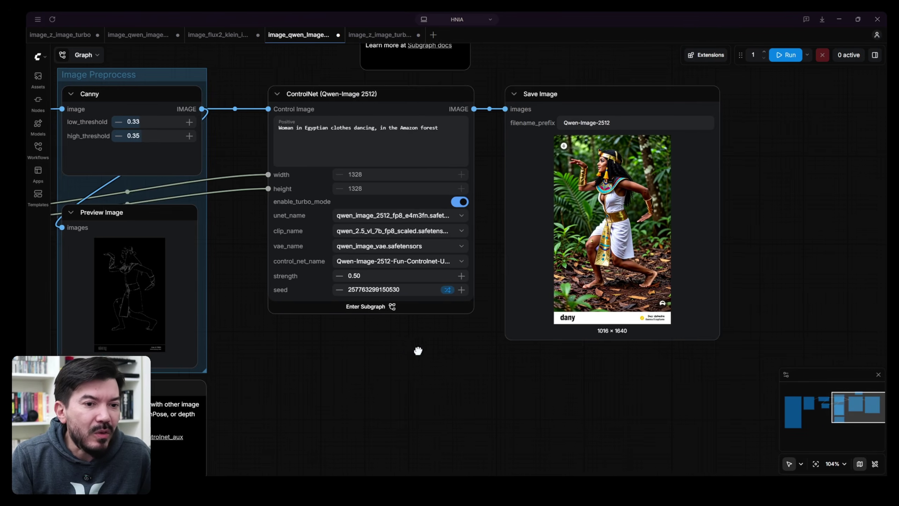
left_click_drag(416, 352, 608, 352)
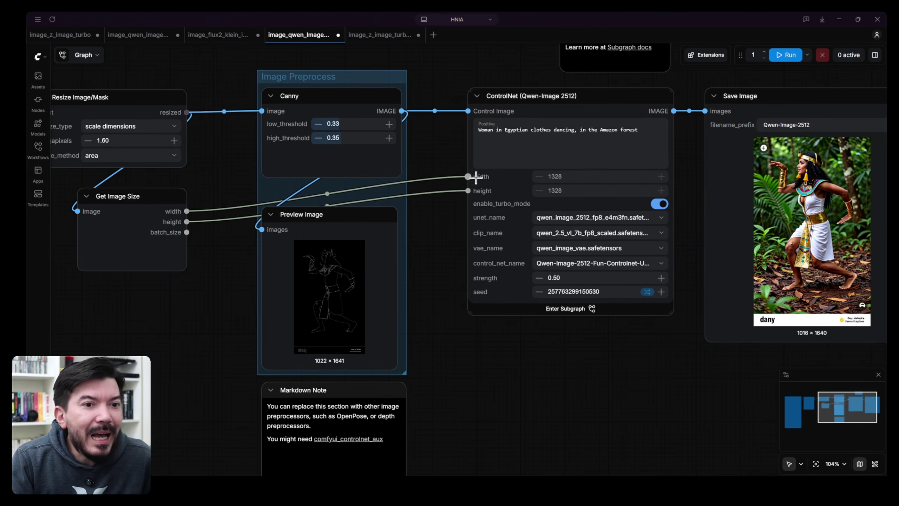
left_click_drag(219, 184, 412, 232)
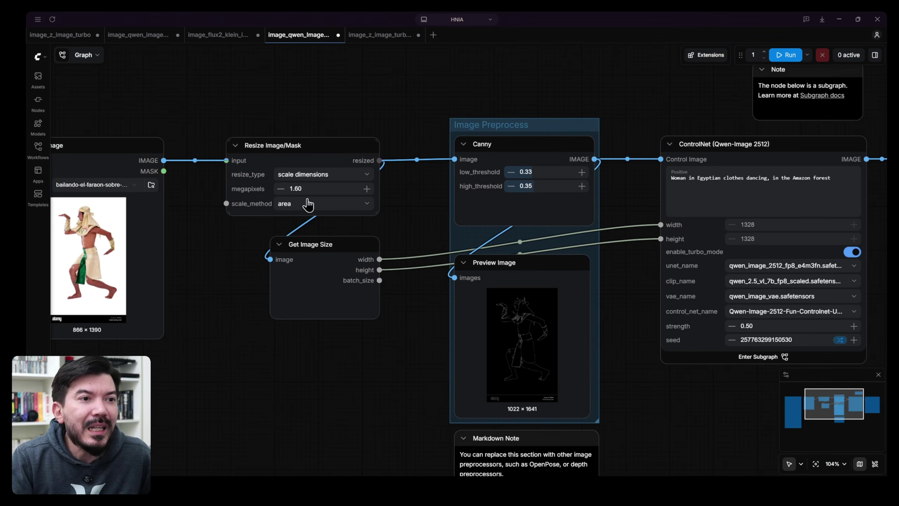
Remove the bypass from the Scale Image to Max Dimension node in the Z-Image-Turbo workflow.
left_click(372, 36)
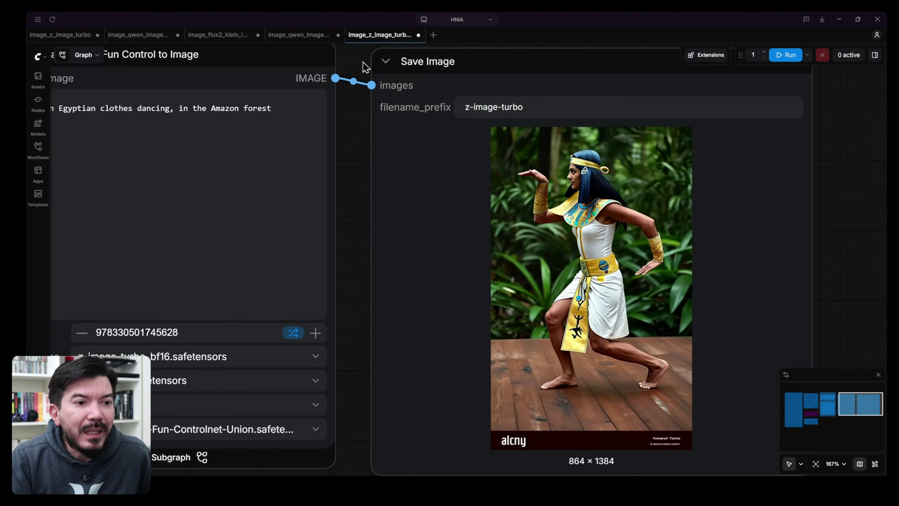
scroll(356, 205, "down", 5)
left_click_drag(290, 114, 453, 99)
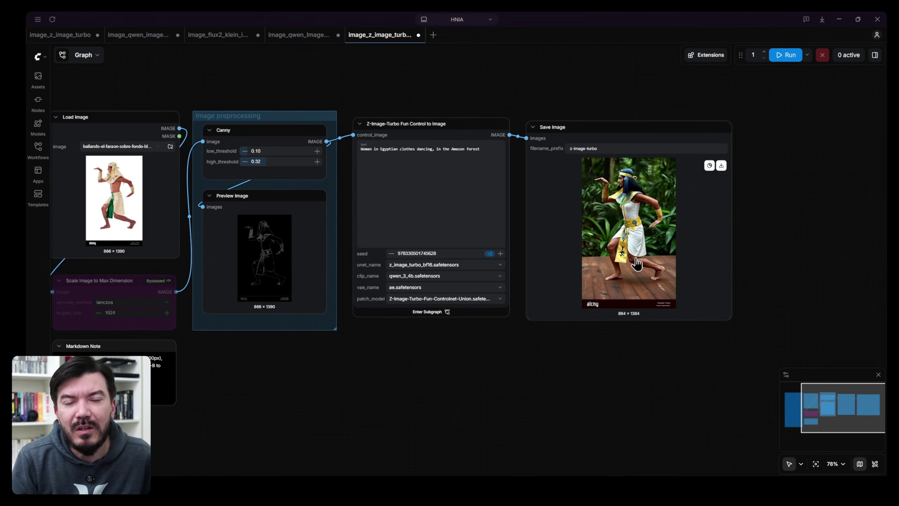
left_click_drag(245, 91, 412, 91)
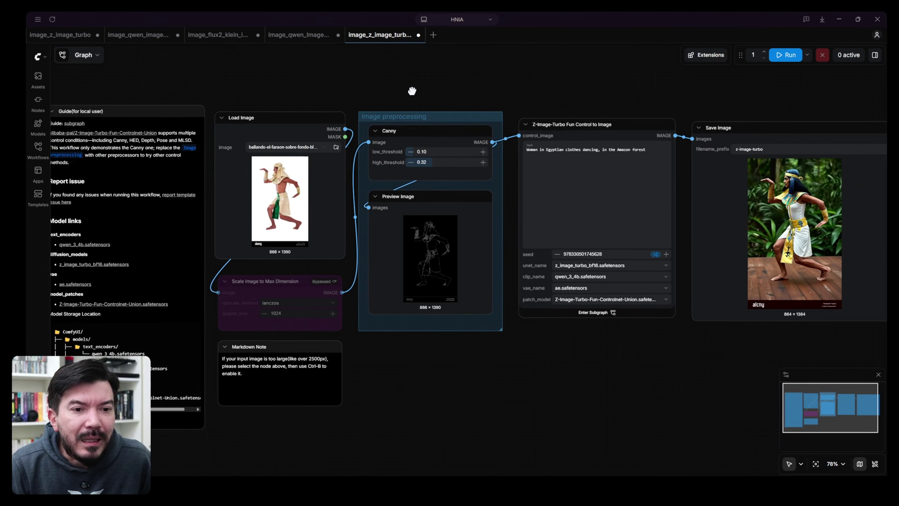
scroll(261, 305, "up", 14)
left_click(390, 202)
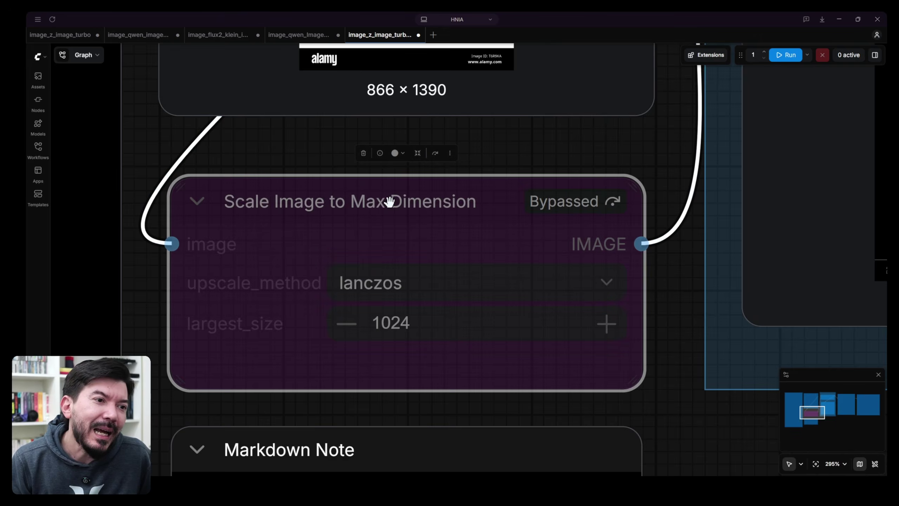
left_click(435, 154)
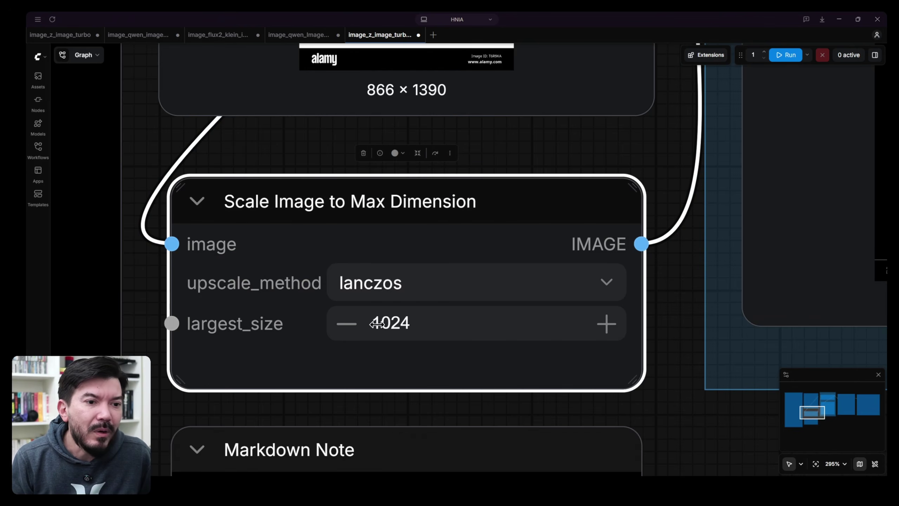
Set largest_size on the Scale Image to Max Dimension node to 1641, matching the height of the Qwen workflow's Canny preview.
left_click(299, 35)
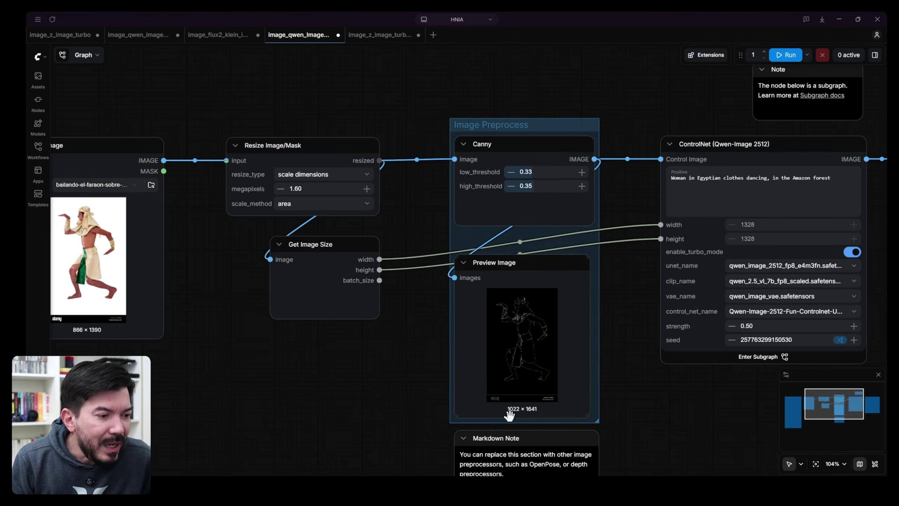
left_click(377, 35)
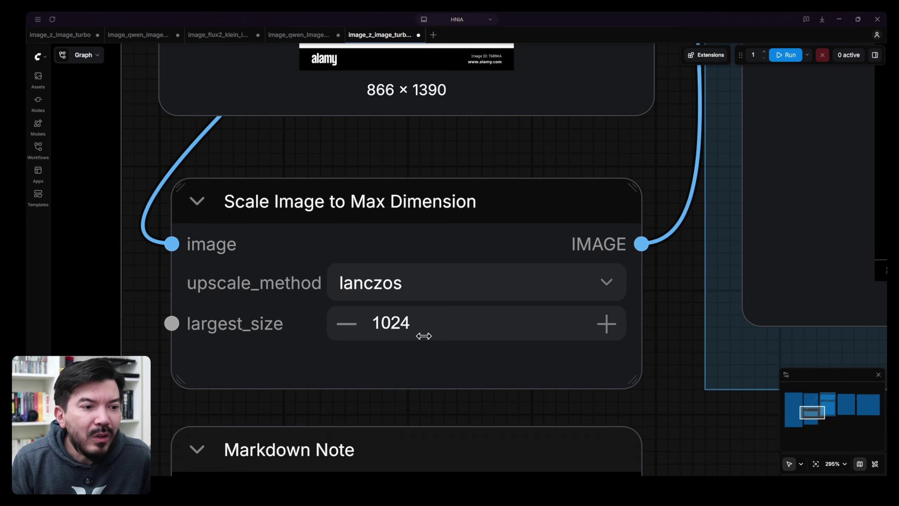
left_click(442, 329)
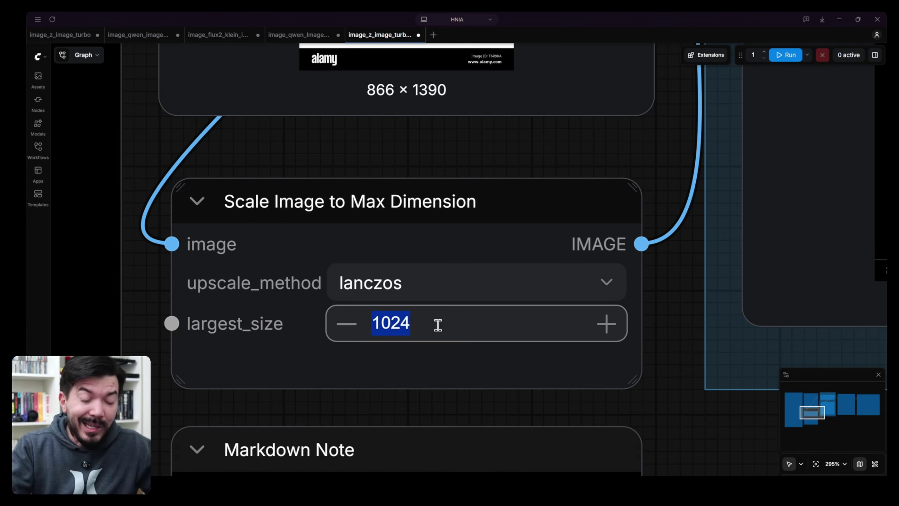
type("1641")
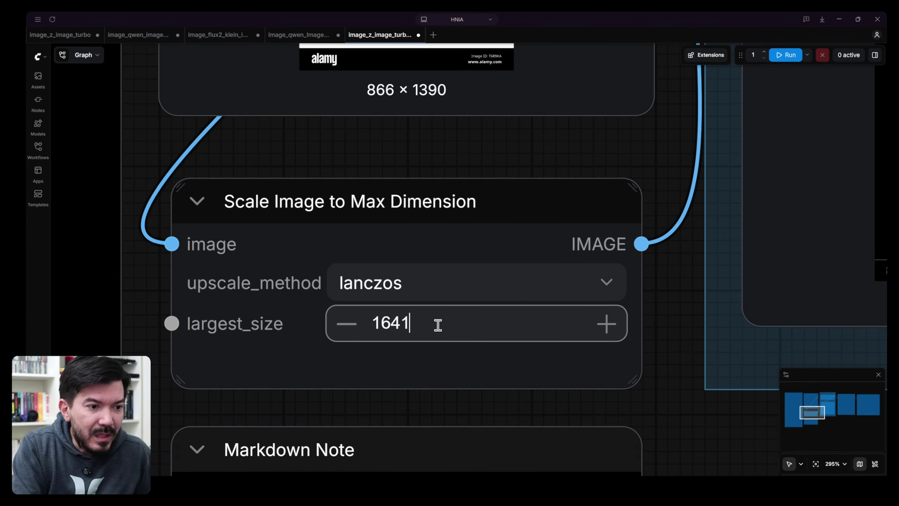
left_click(460, 411)
Run the Z-Image-Turbo workflow with the scaled reference, inspect the generated image, and briefly revisit the Qwen-Image 2512 workflow for comparison.
scroll(584, 389, "down", 8)
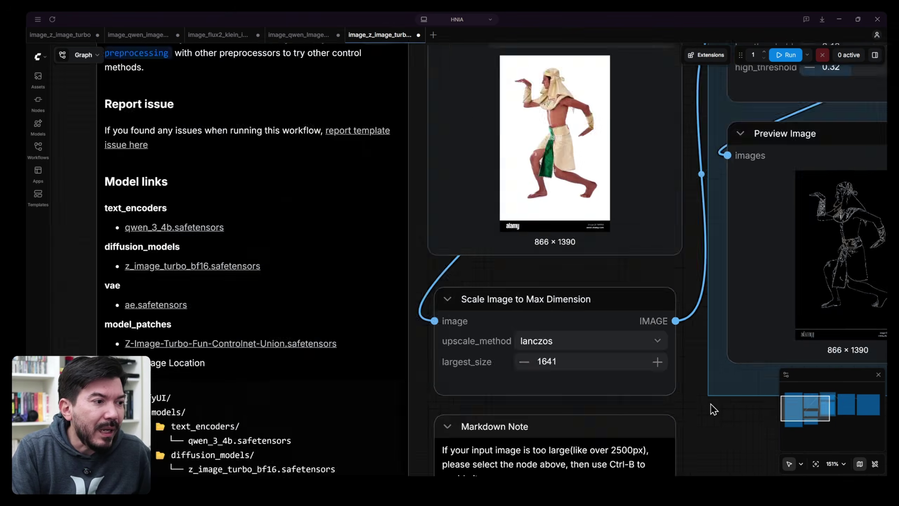
scroll(597, 409, "right", 10)
left_click(786, 54)
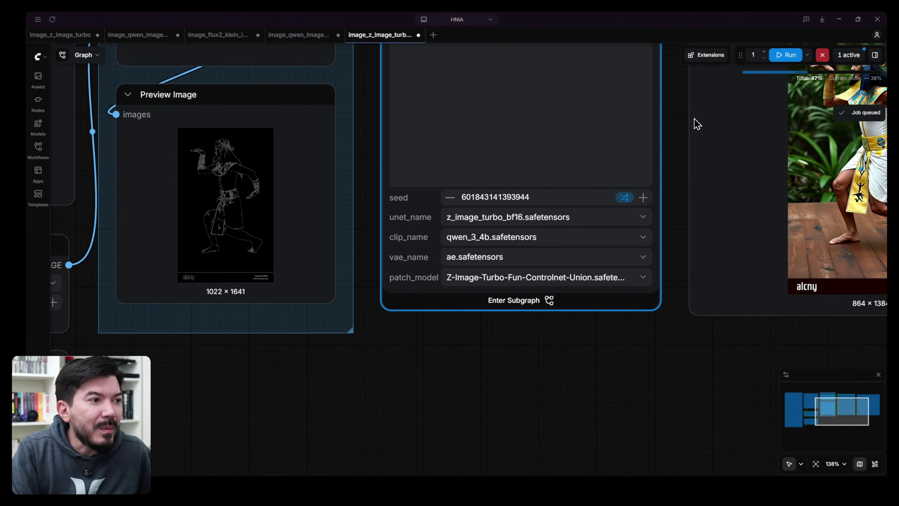
left_click_drag(680, 106, 381, 243)
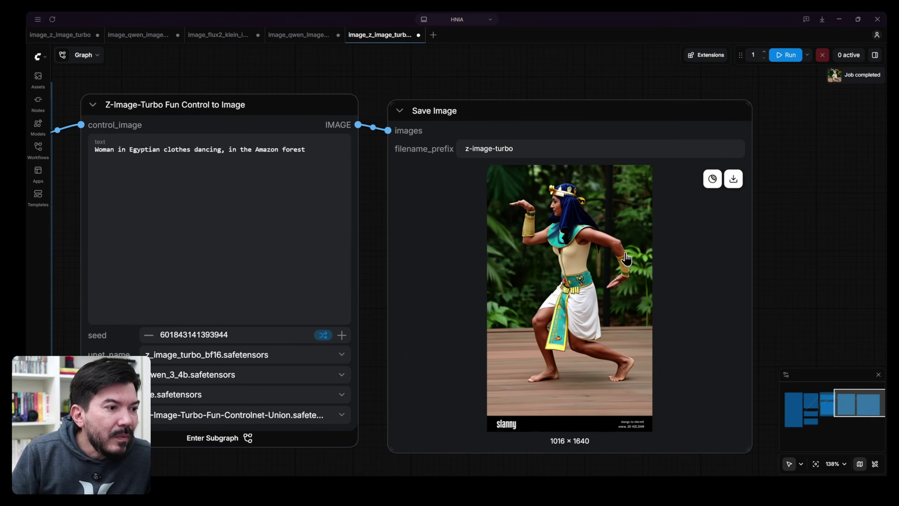
scroll(622, 260, "up", 5)
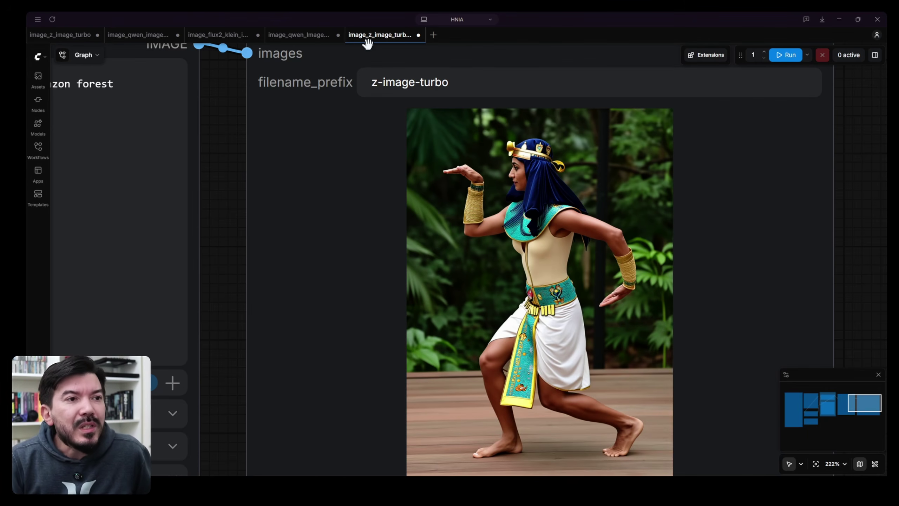
left_click(294, 40)
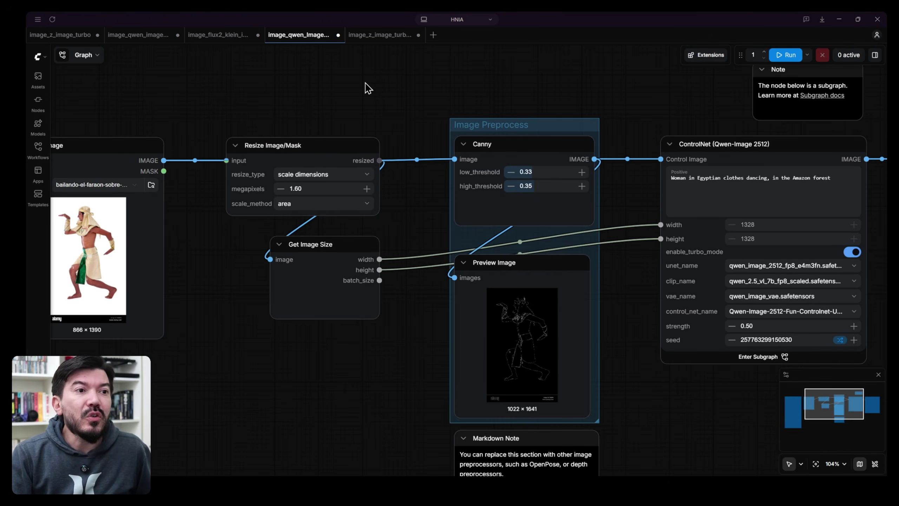
left_click(380, 37)
scroll(329, 230, "down", 5)
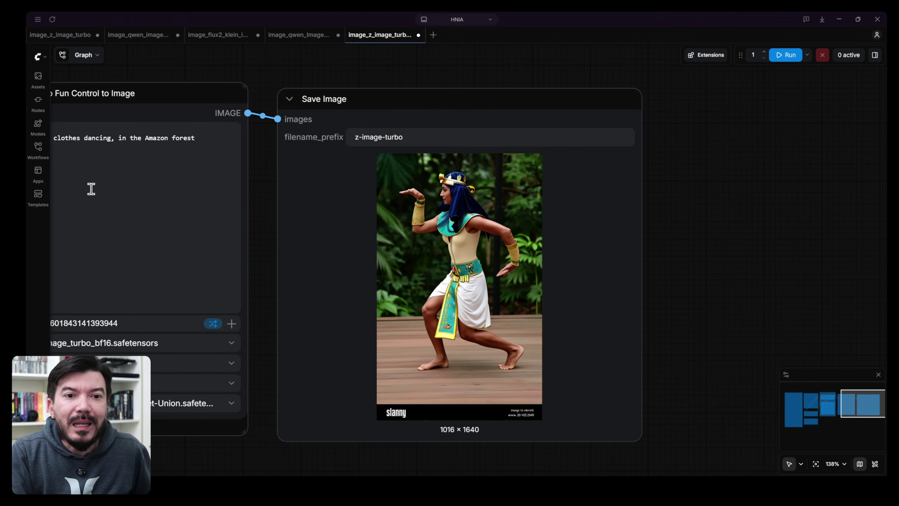
Open the template library, clear its Z-Image-Turbo model filter, and filter the templates by Flux.2 Klein.
left_click(39, 202)
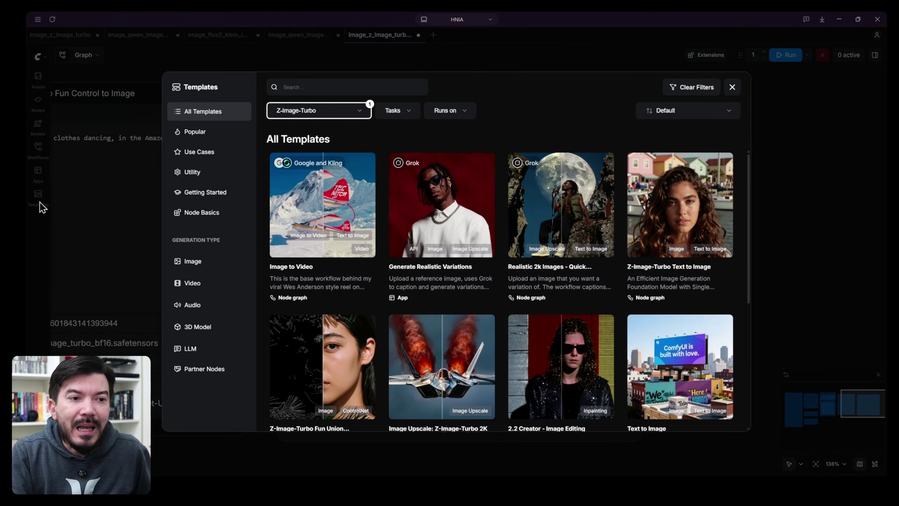
left_click(357, 113)
left_click(360, 159)
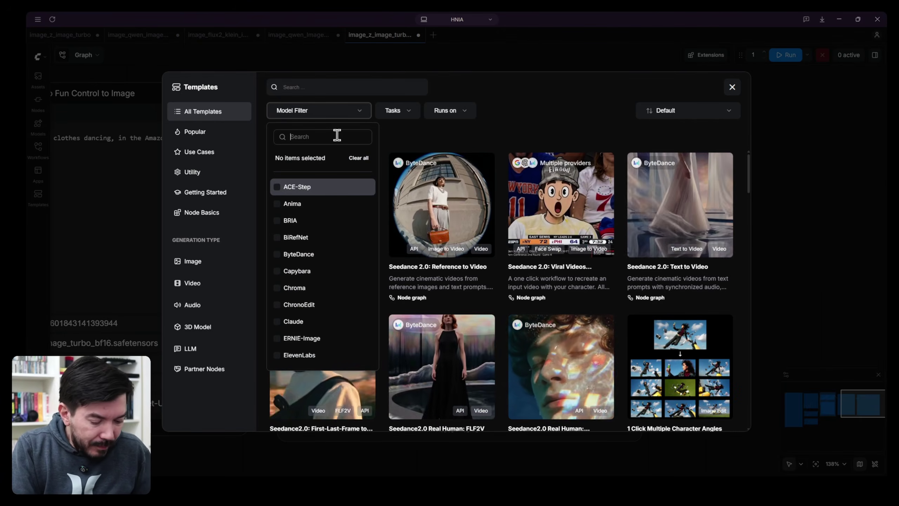
left_click(337, 137)
type("flux")
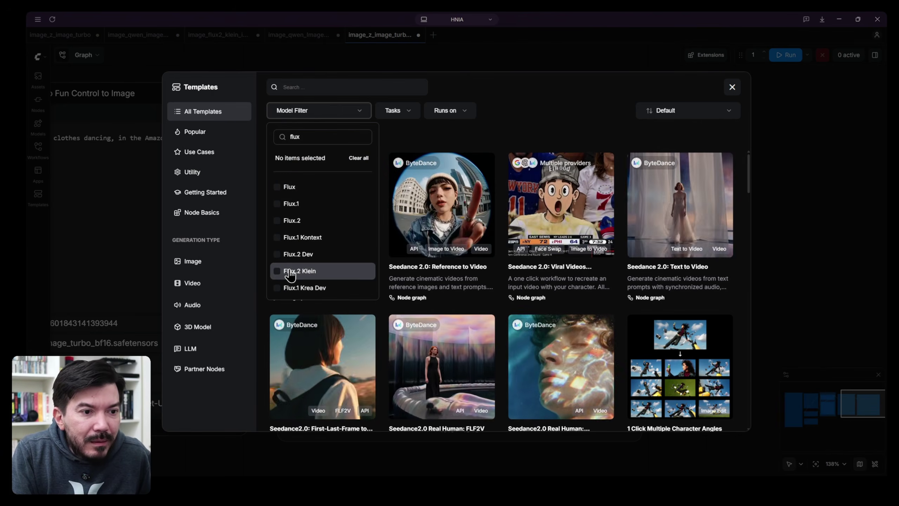
left_click(308, 271)
left_click(548, 106)
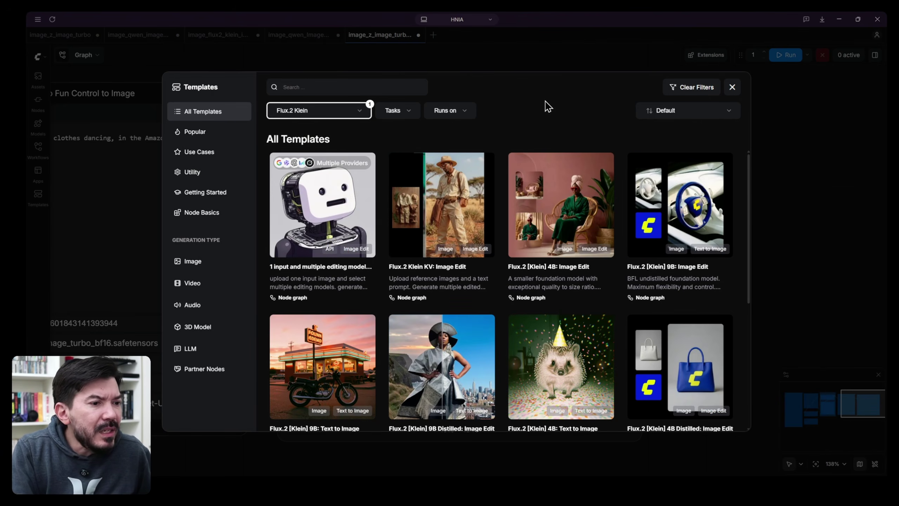
Open the Flux.2 [Klein] 9B Distilled: Image Edit template from the filtered library.
scroll(485, 268, "down", 1)
scroll(485, 268, "down", 3)
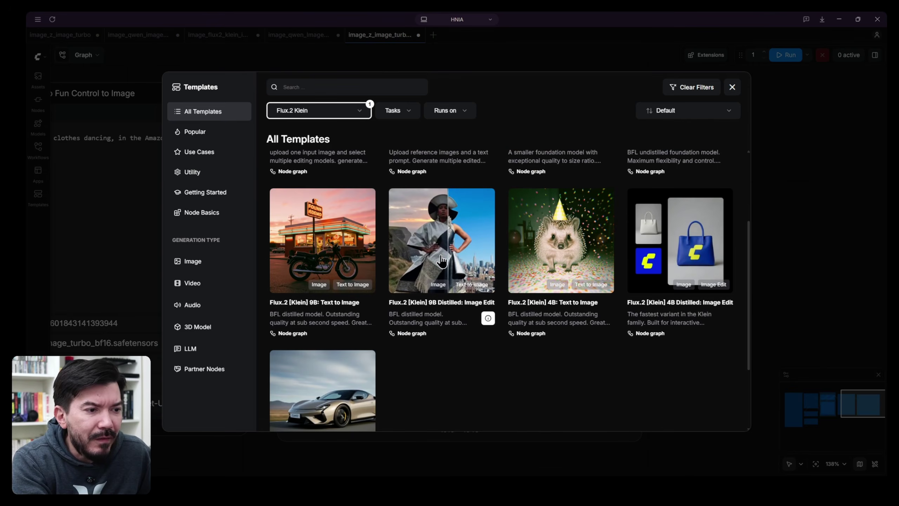
left_click(443, 257)
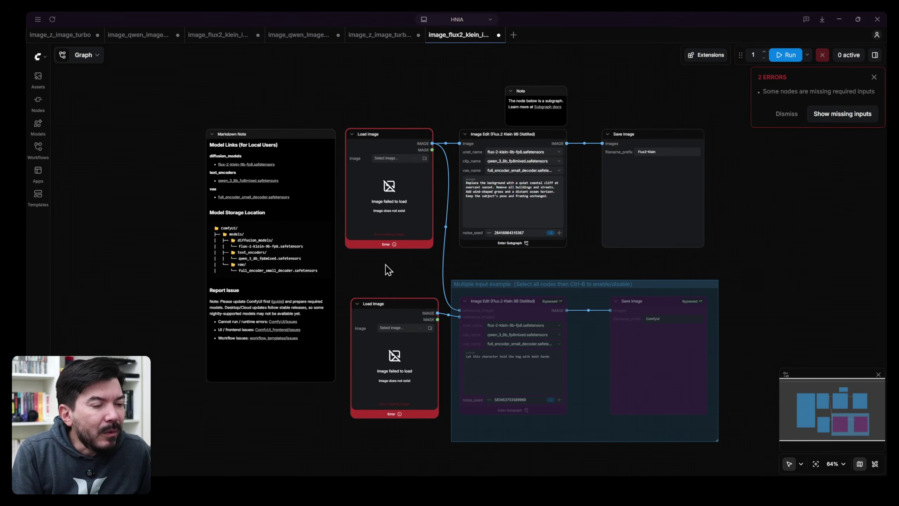
Delete the second Load Image node, the nodes and group of the multiple-input example, and both note nodes.
left_click_drag(386, 263, 723, 459)
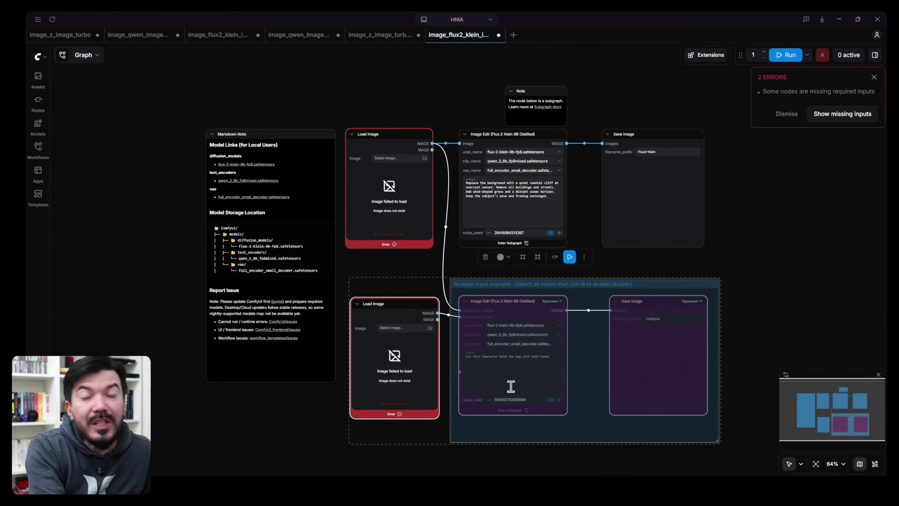
key("Delete")
left_click(302, 131)
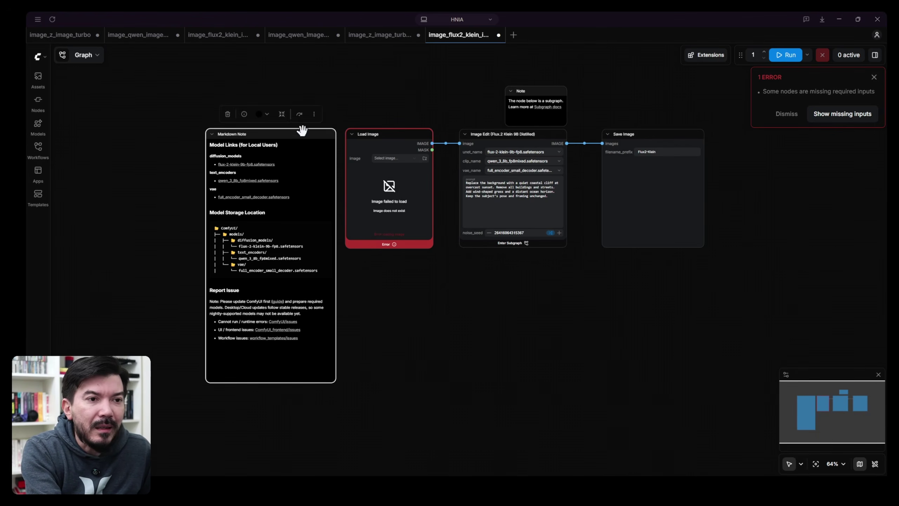
key("Delete")
left_click(520, 89)
key("Delete")
Load the bailando-el-faraon reference picture into the remaining Load Image node.
scroll(560, 122, "up", 6)
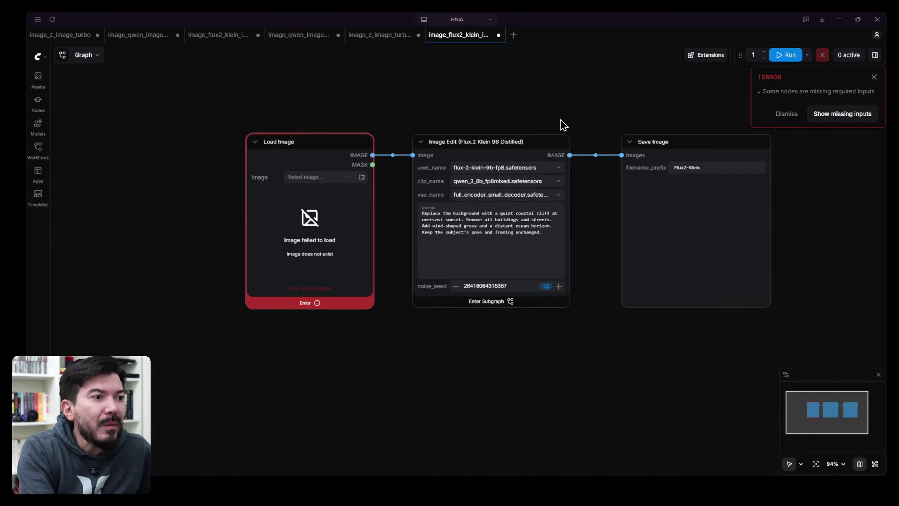
left_click_drag(588, 123, 231, 281)
key("alt+Tab")
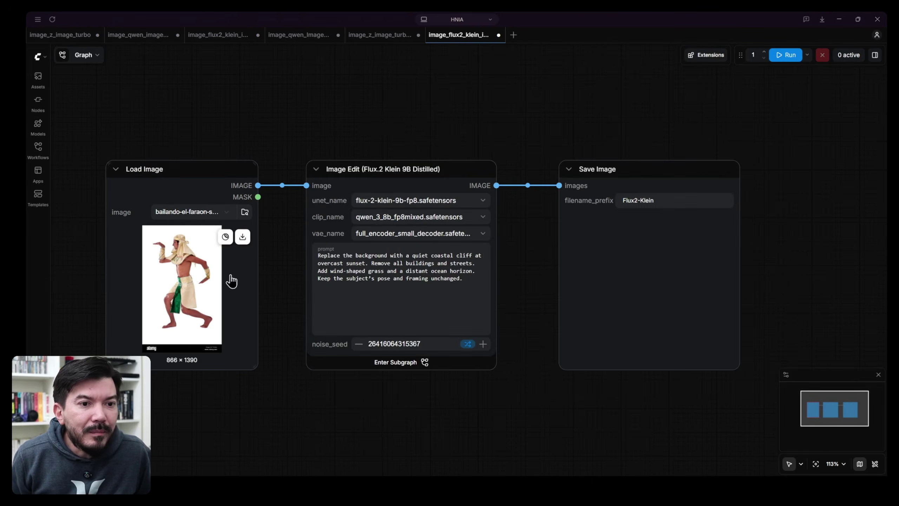
Replace the Flux.2 Klein prompt with the Z-Image-Turbo workflow's text "Woman in Egyptian clothes dancing, in the Amazon forest".
left_click(376, 36)
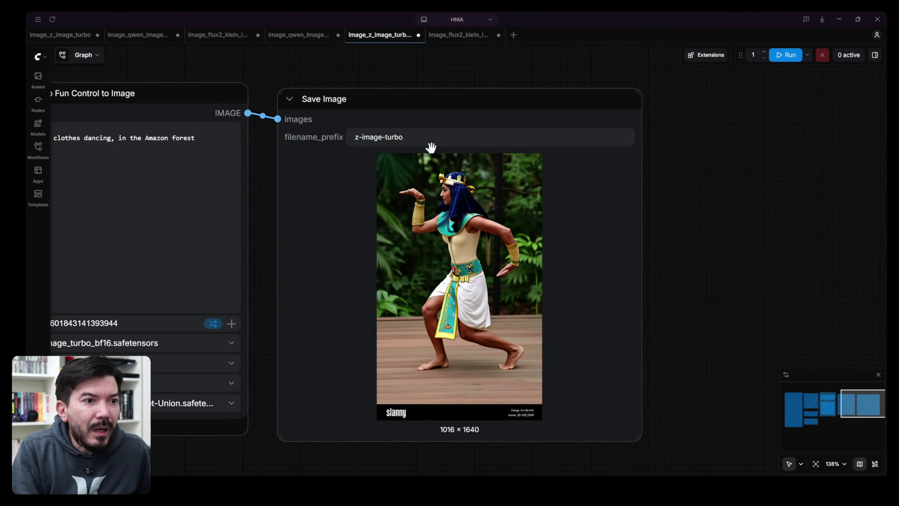
left_click_drag(279, 85, 599, 95)
left_click(468, 160)
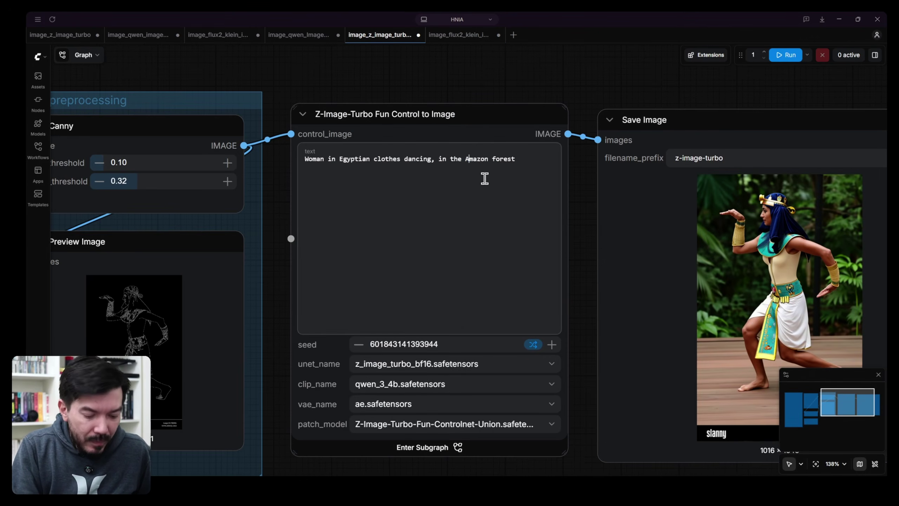
left_click(459, 35)
left_click(416, 263)
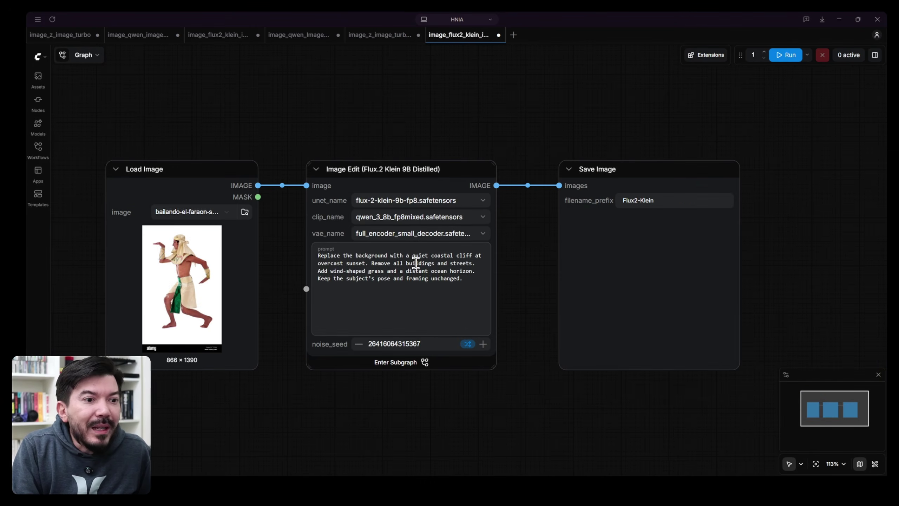
key("ctrl+a")
type("Woman in Egyptian clothes dancing, in the Amazon forest")
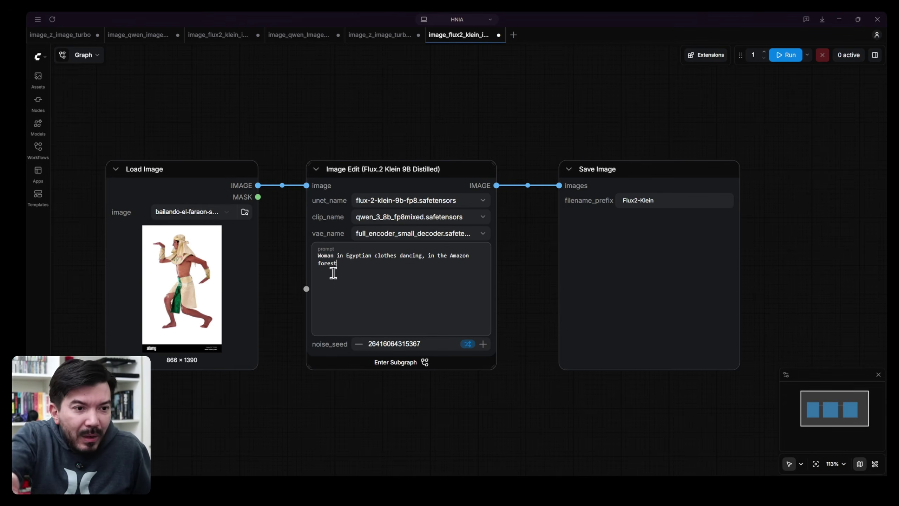
Reword the prompt to "Replace the man in the image with a woman in Egyptian clothes dancing, in the Amazon forest".
type("Repla")
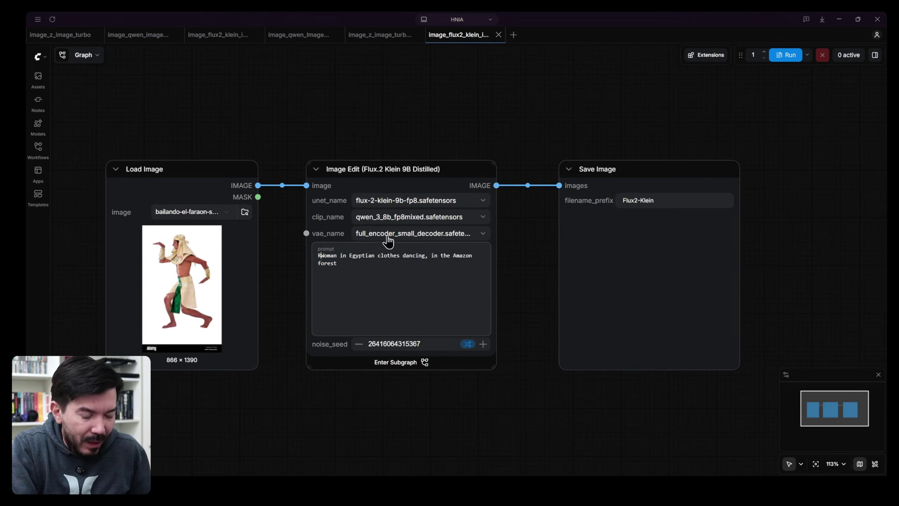
type("ce the m")
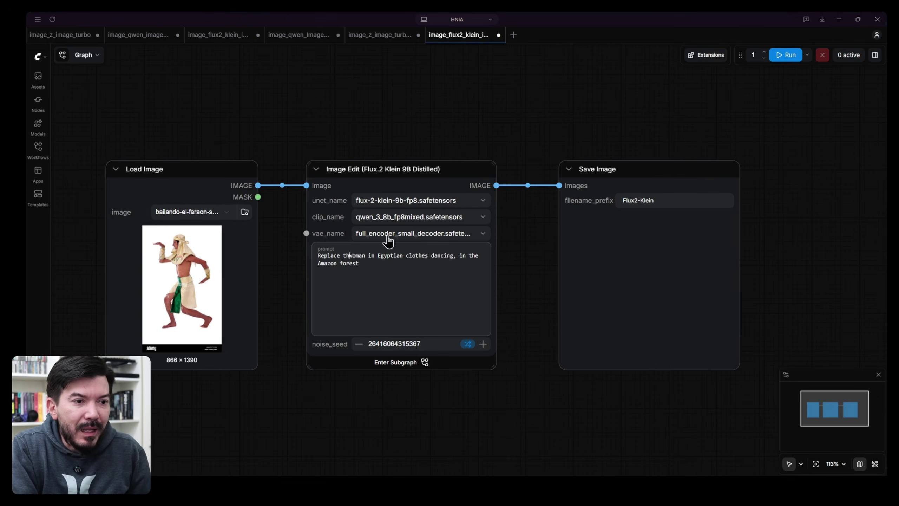
type("an in the ")
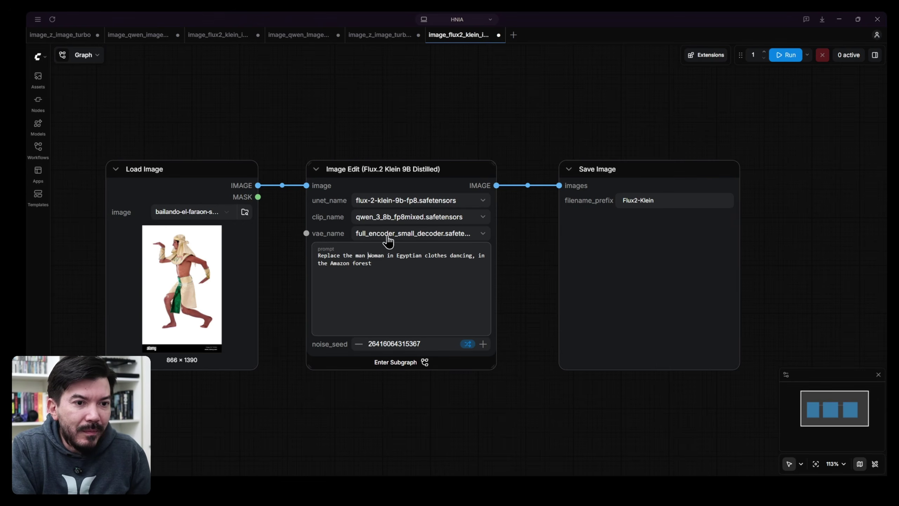
type("image ")
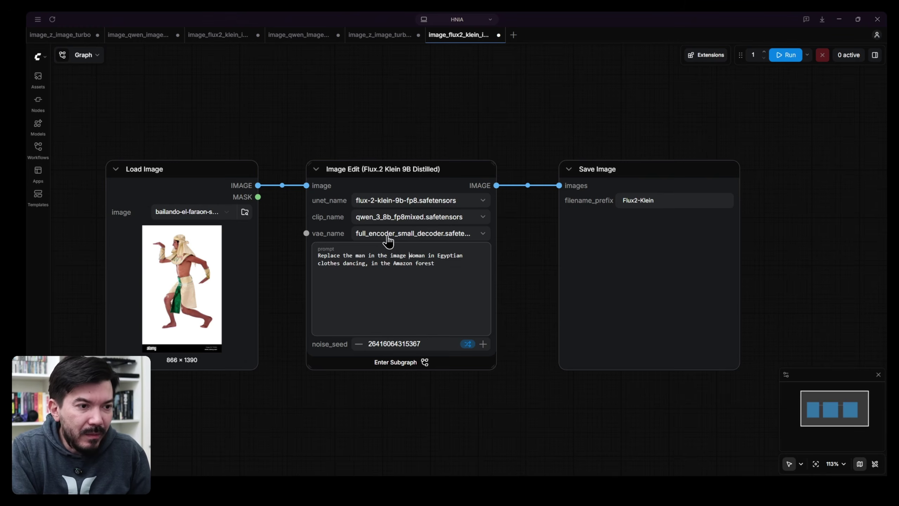
type("with a w")
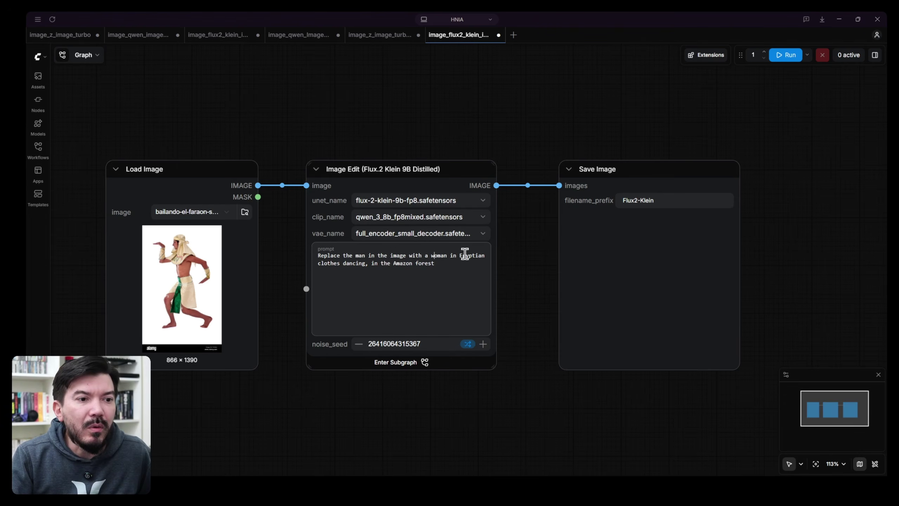
Run the Flux.2 Klein workflow and inspect the generated image against the reference pose.
left_click(775, 61)
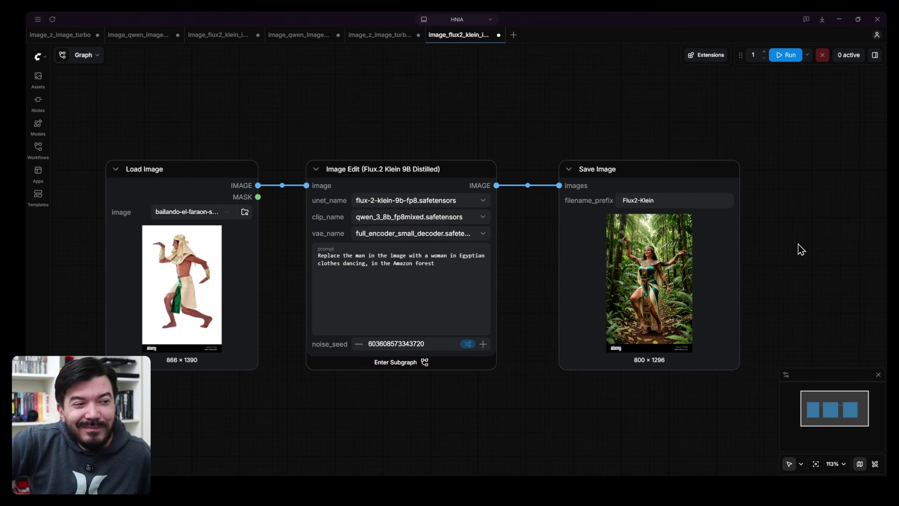
scroll(668, 292, "up", 5)
scroll(668, 293, "down", 10)
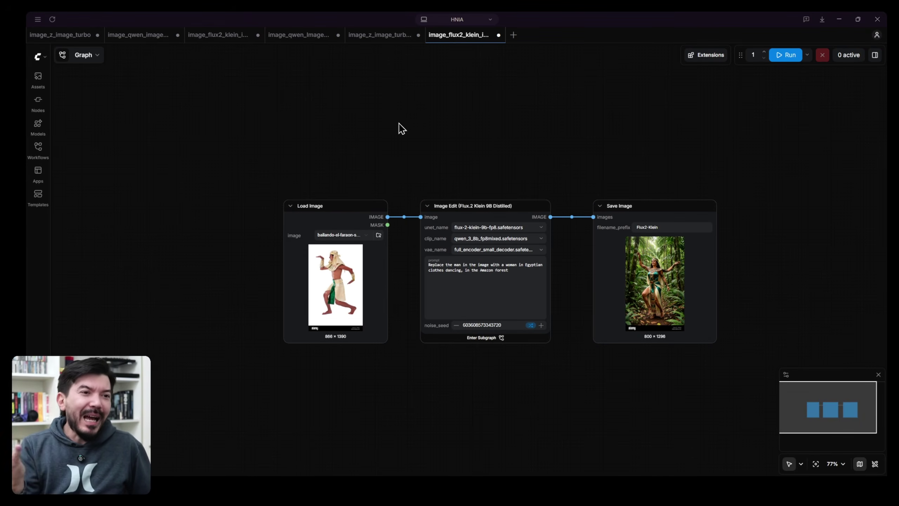
Copy the Scale Image to Max Dimension, Canny and Preview Image nodes from the Z-Image-Turbo workflow into the Flux.2 Klein workflow, making room beside Load Image.
left_click(379, 35)
left_click_drag(345, 68, 504, 73)
scroll(504, 74, "down", 2)
scroll(460, 177, "left", 6)
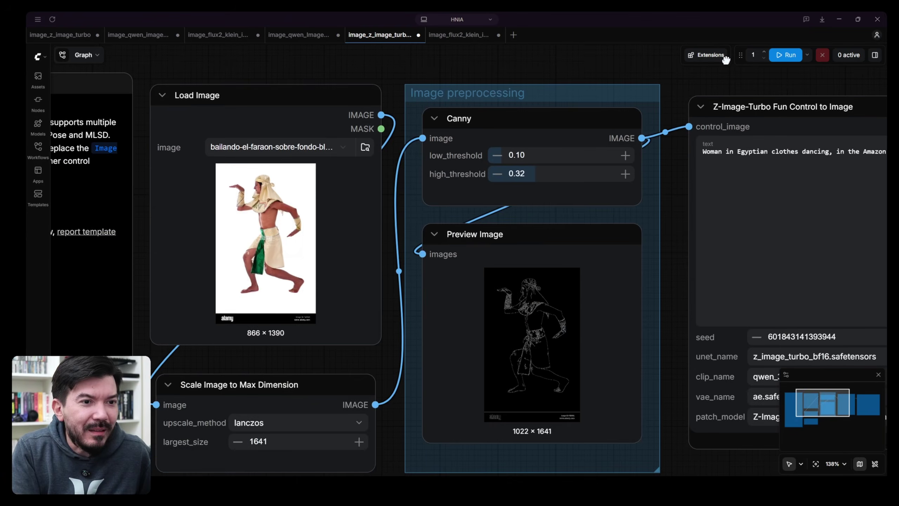
left_click(358, 324)
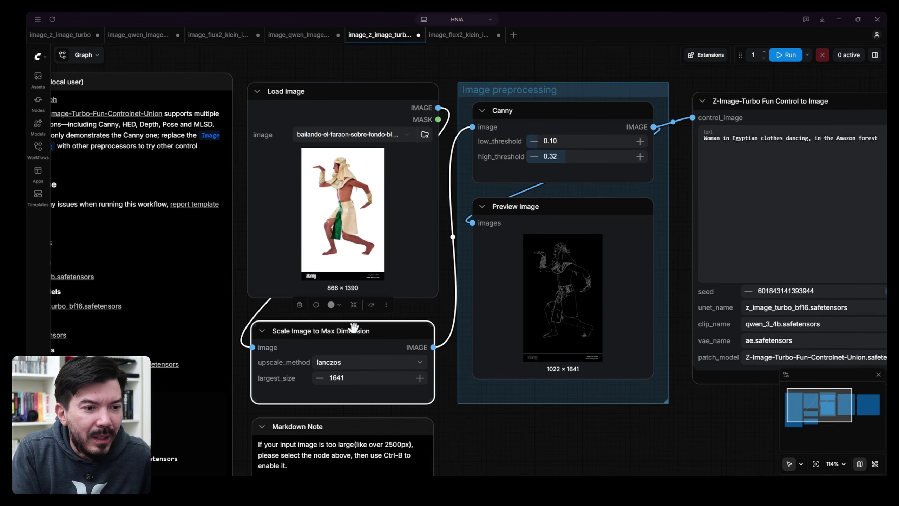
left_click(523, 112, "shift")
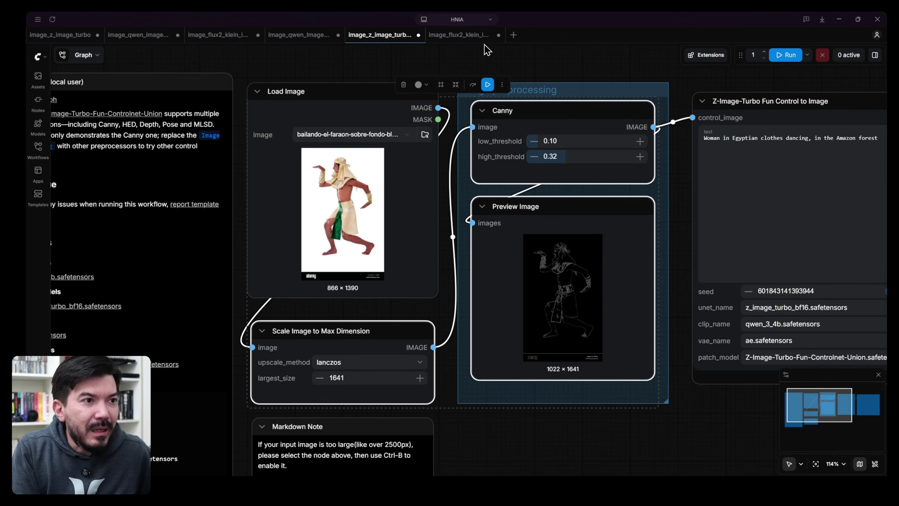
left_click(460, 35)
left_click_drag(353, 206, 160, 130)
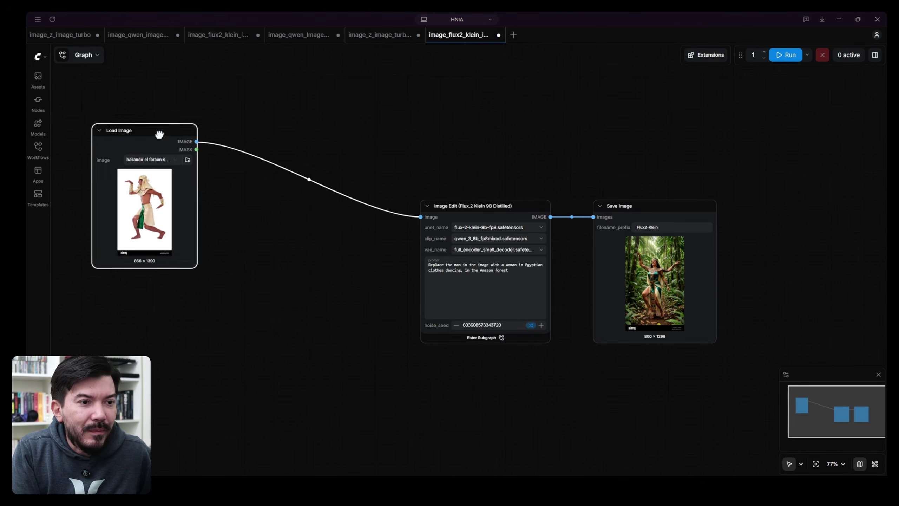
key("ctrl+v")
Arrange the pasted preprocessing nodes near Load Image and connect Canny's IMAGE output to the Image Edit node's image input.
left_click_drag(545, 258, 271, 265)
left_click(261, 225)
left_click_drag(195, 140, 146, 314)
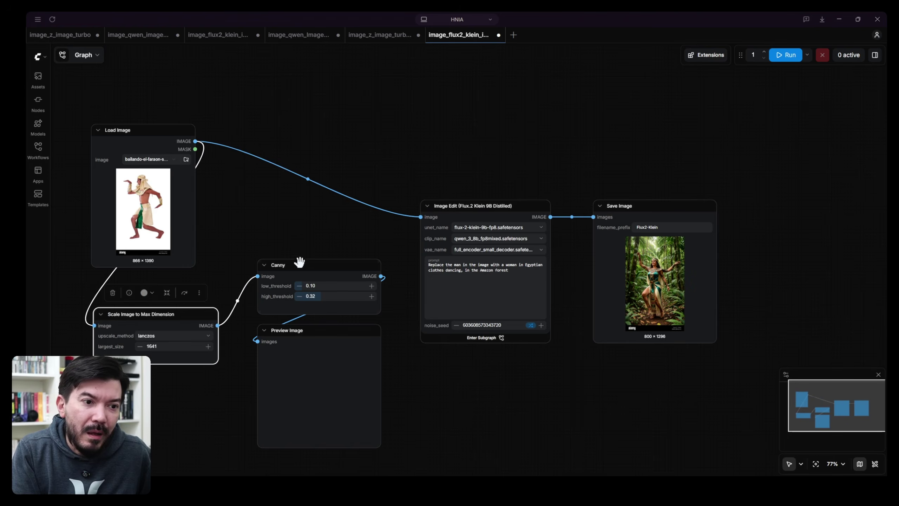
left_click_drag(297, 266, 269, 240)
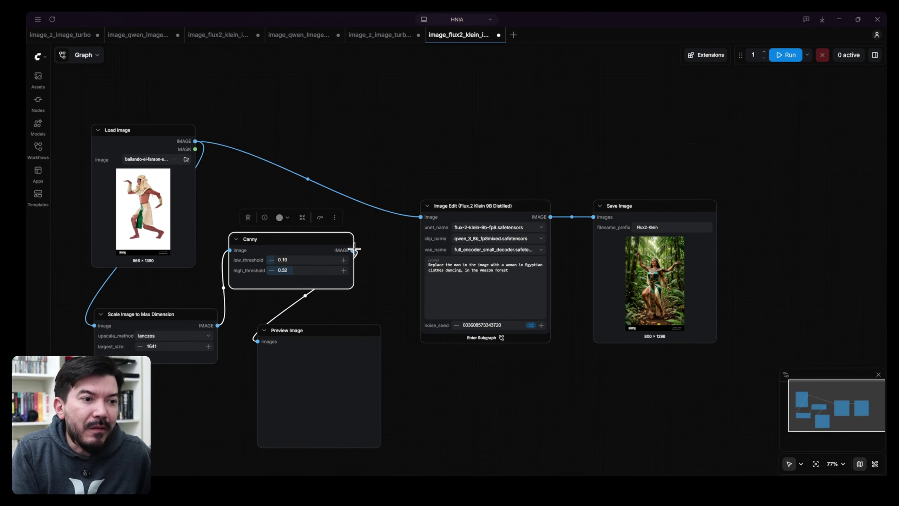
left_click_drag(353, 250, 421, 217)
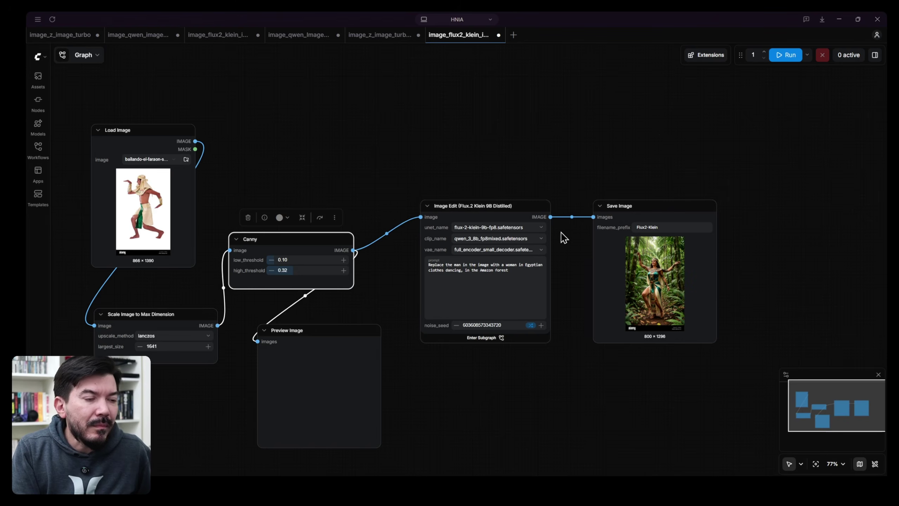
Append ", keep the same pose" to the Flux.2 Klein prompt and run the workflow with the Canny input.
scroll(449, 270, "up", 8)
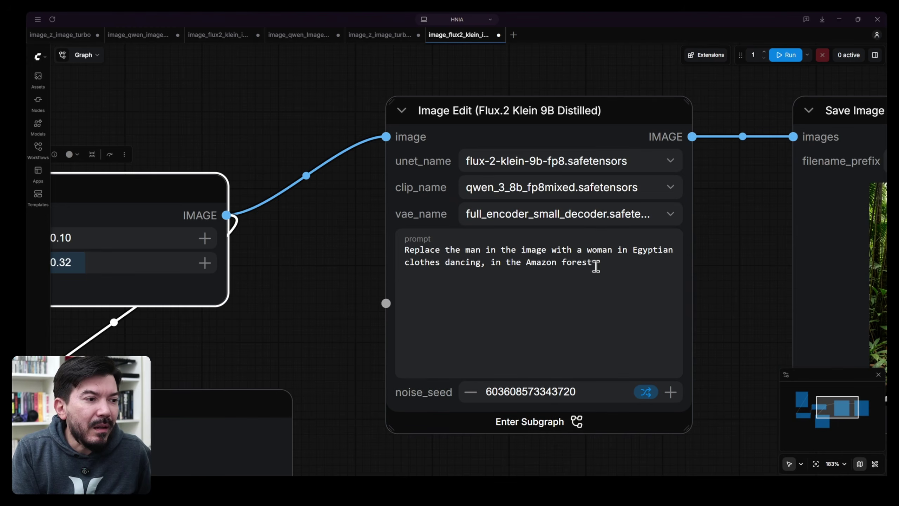
left_click(597, 266)
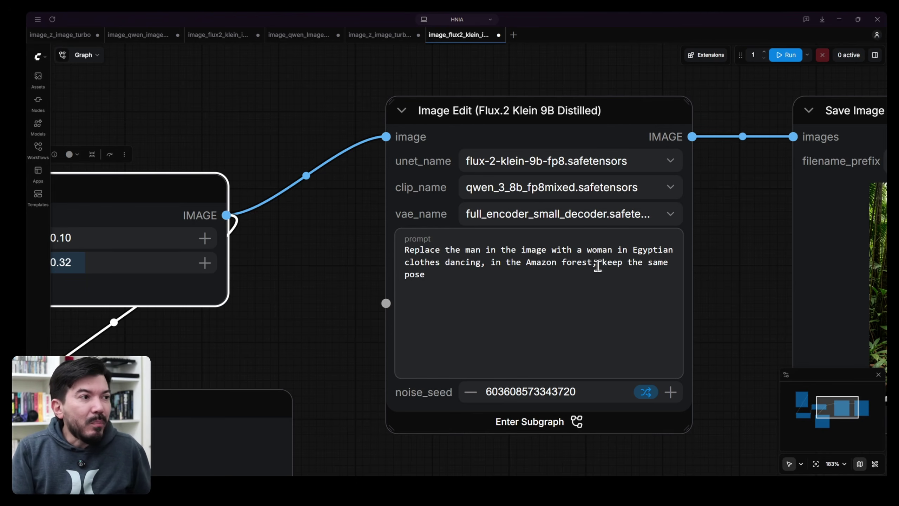
left_click(785, 55)
scroll(761, 255, "down", 10)
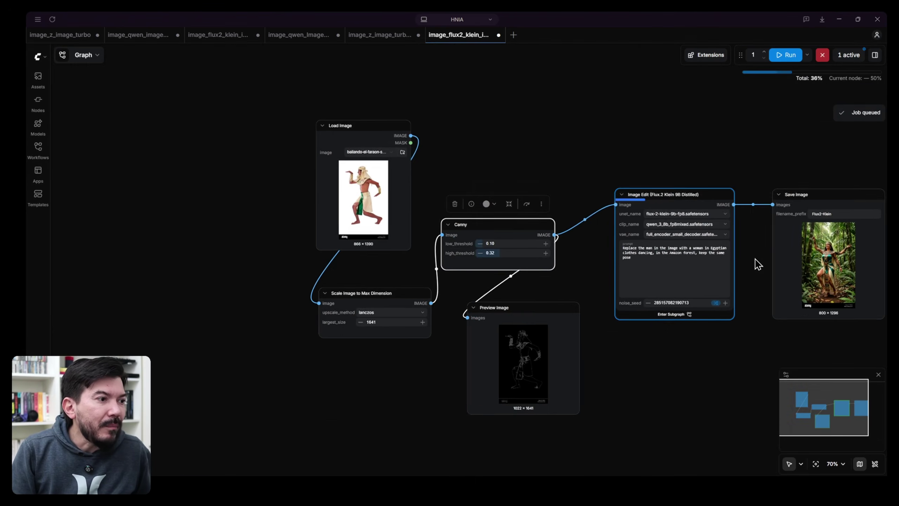
left_click_drag(758, 263, 606, 258)
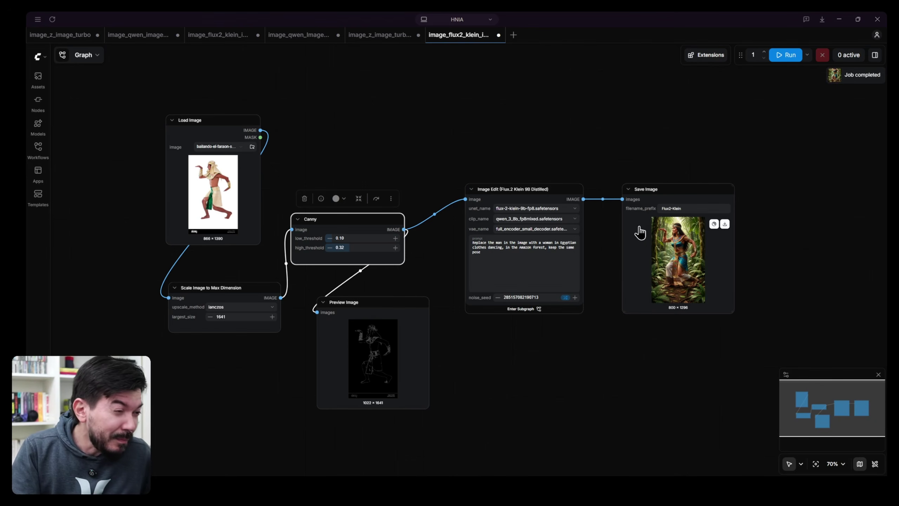
Examine the Flux.2 Klein result up close and revisit the Z-Image-Turbo and Qwen-Image 2512 workflows for comparison.
scroll(705, 250, "up", 15)
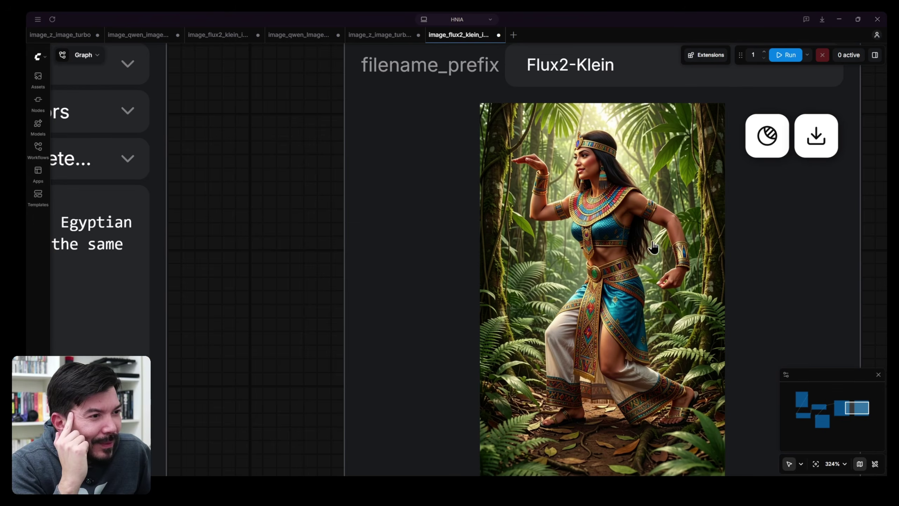
scroll(541, 192, "down", 12)
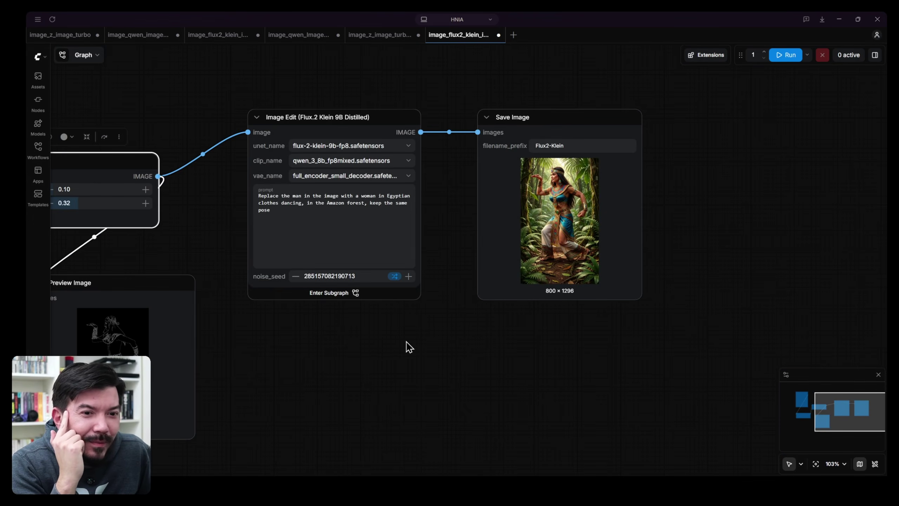
mouse_move(529, 180)
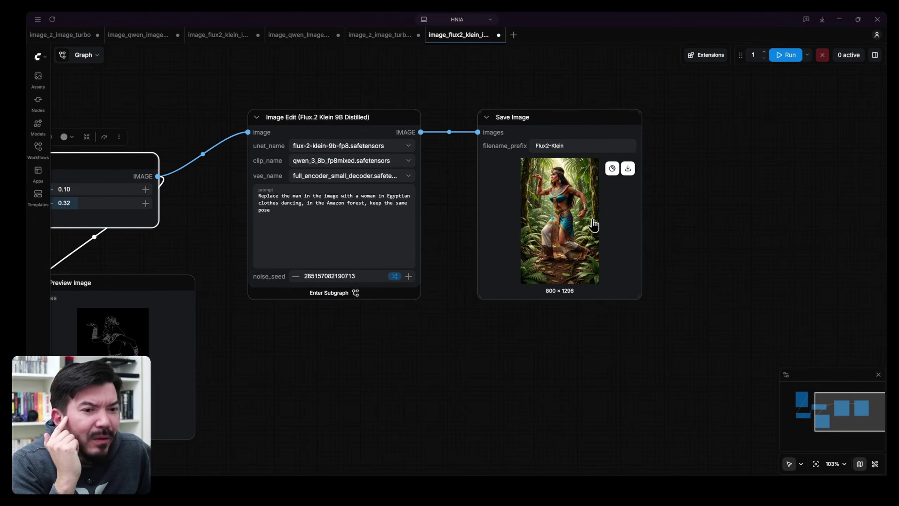
scroll(594, 225, "up", 7)
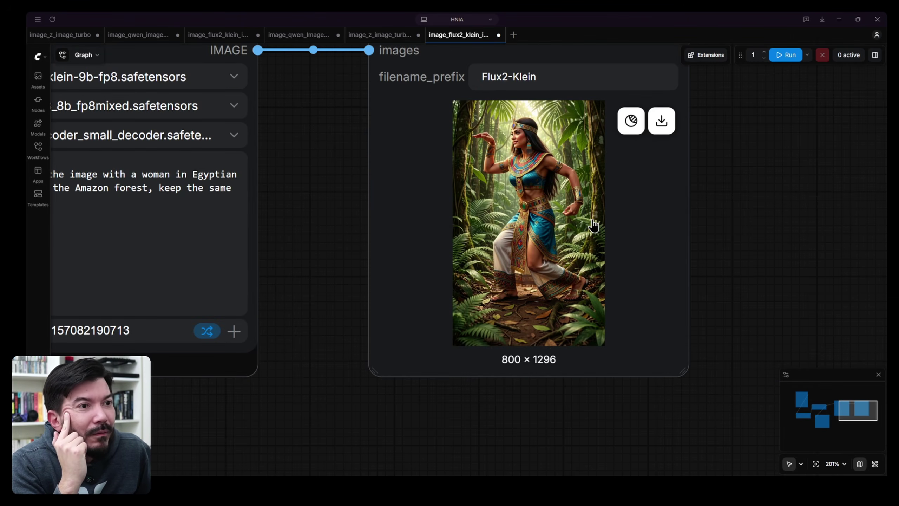
left_click(389, 37)
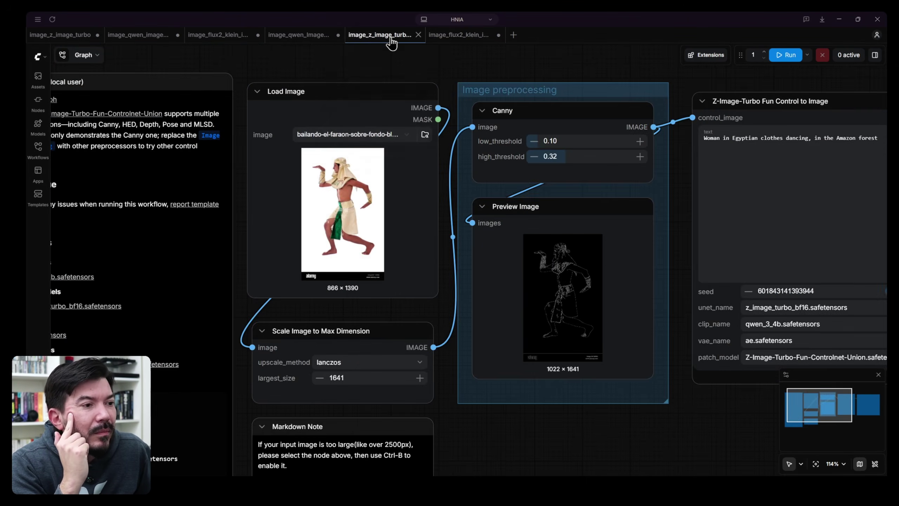
left_click_drag(693, 285, 255, 283)
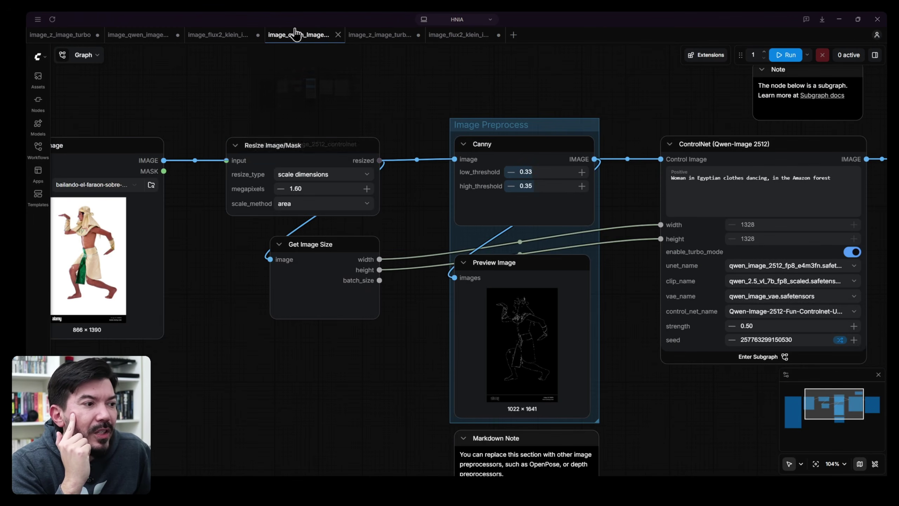
left_click(296, 34)
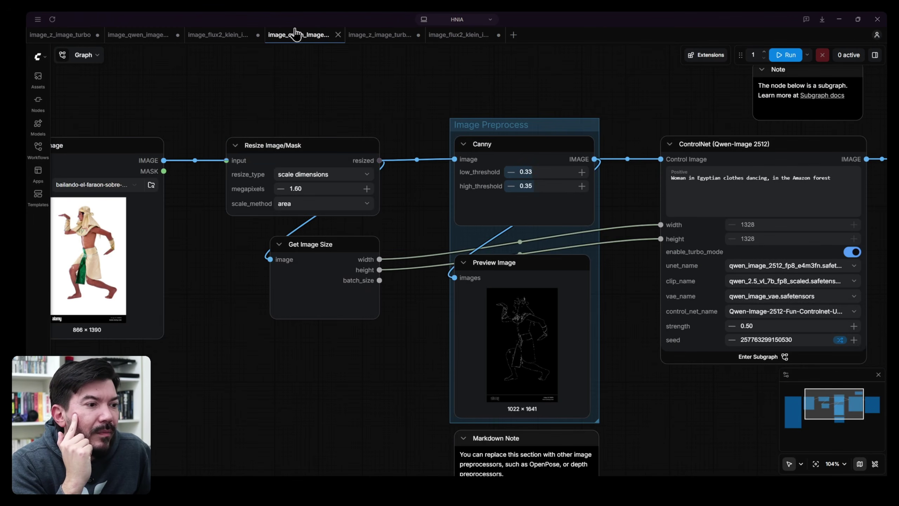
Compare the saved dancer image in the Qwen-Image 2512 workflow with the Flux.2 Klein result up close.
left_click_drag(663, 109, 112, 104)
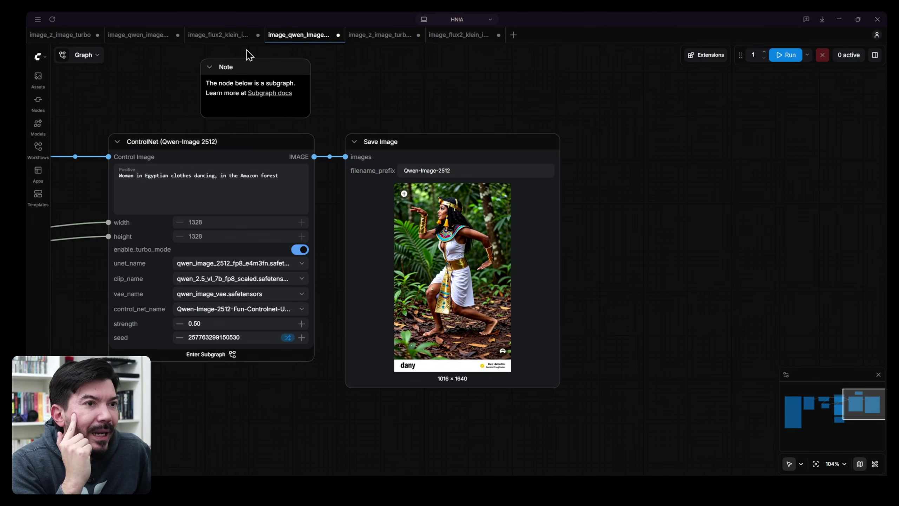
left_click(459, 36)
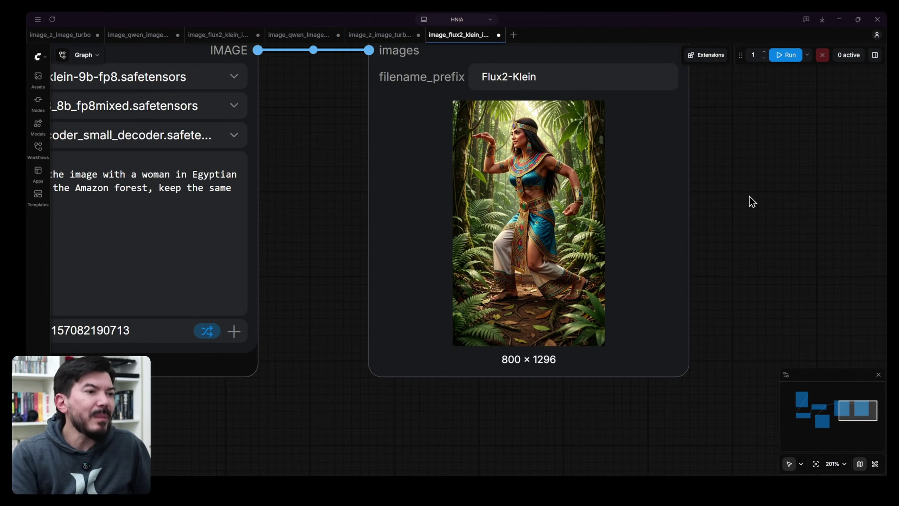
scroll(598, 163, "up", 5)
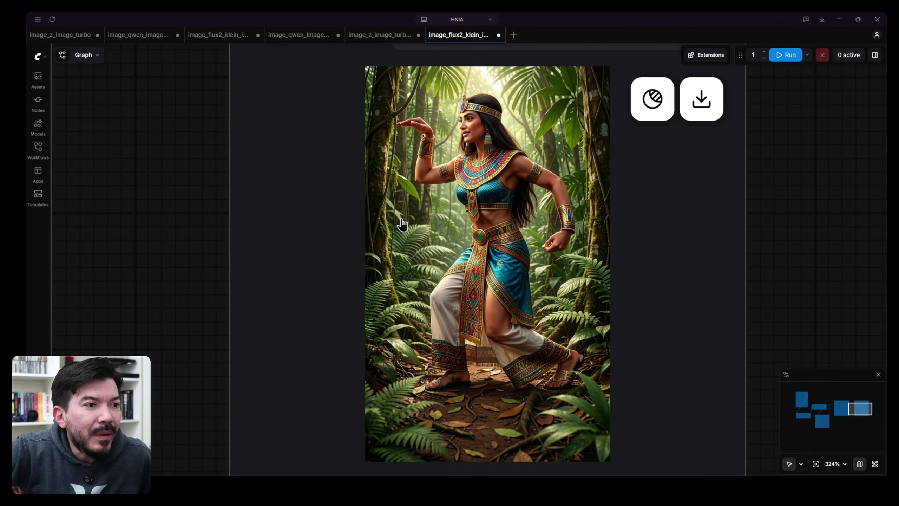
Append ", realistic image" to the Flux.2 Klein Image Edit prompt and run the workflow.
scroll(402, 224, "down", 8)
scroll(307, 211, "left", 5)
left_click(399, 233)
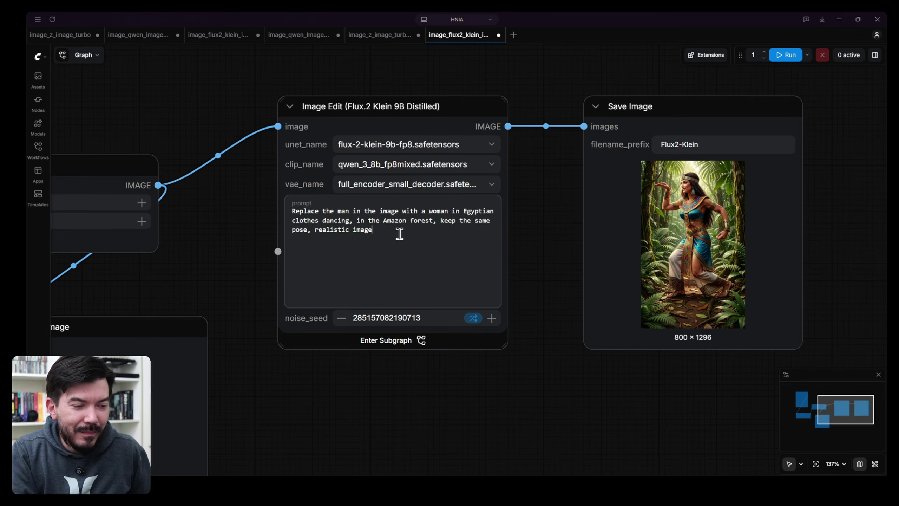
key("ctrl+Return")
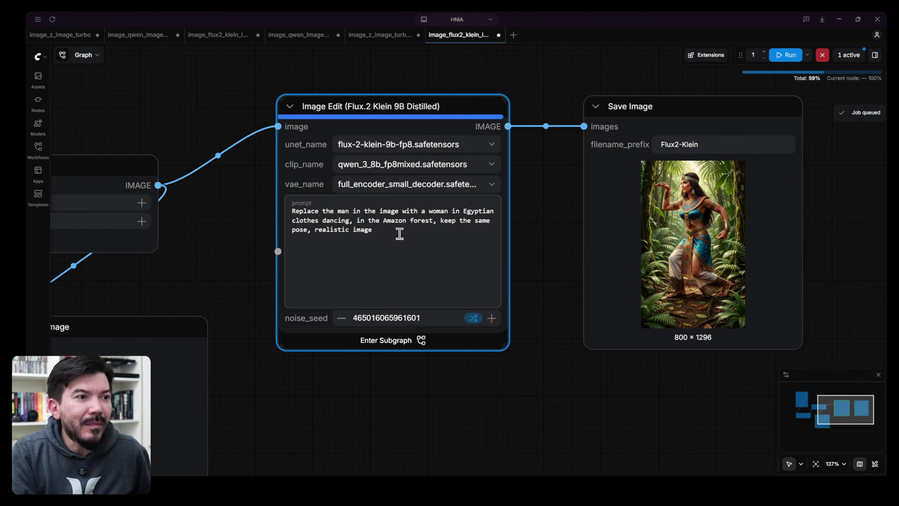
Examine the new Flux.2 Klein image up close and check it against the prompt's Egyptian clothes and Amazon forest wording.
scroll(732, 239, "up", 8)
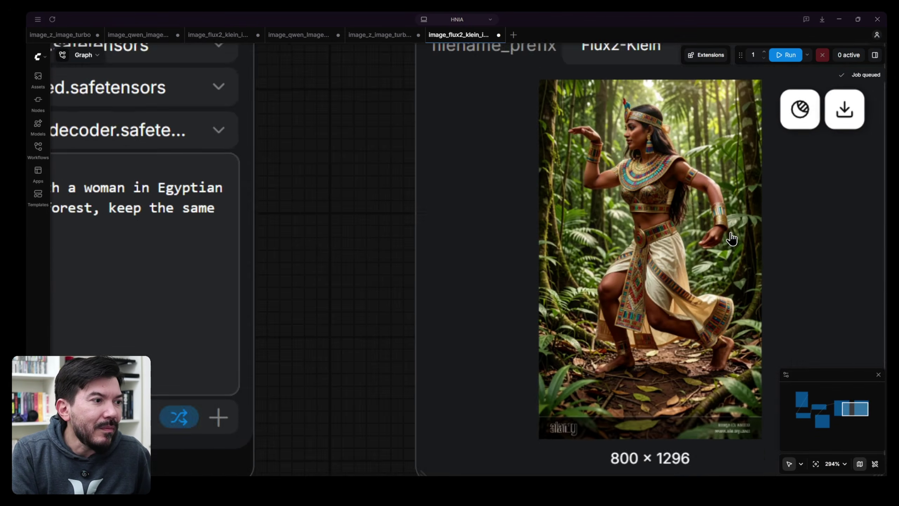
scroll(731, 240, "up", 2)
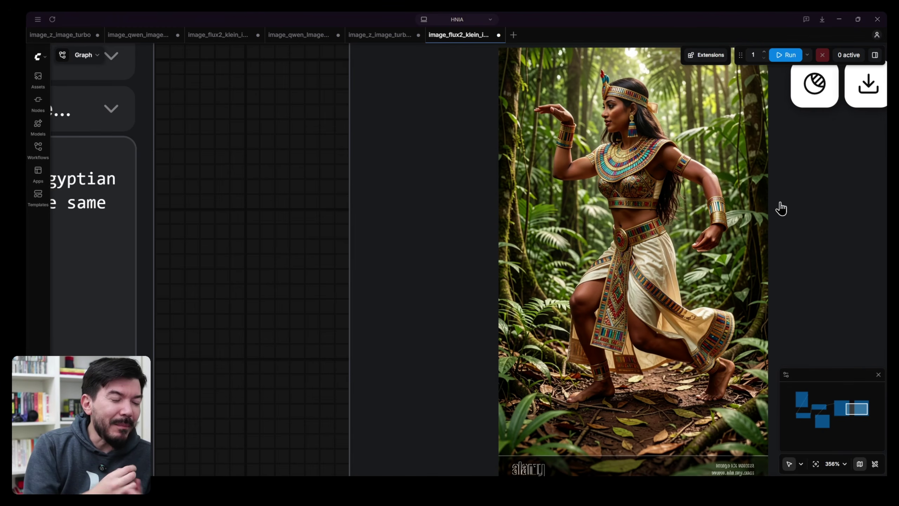
scroll(781, 209, "down", 5)
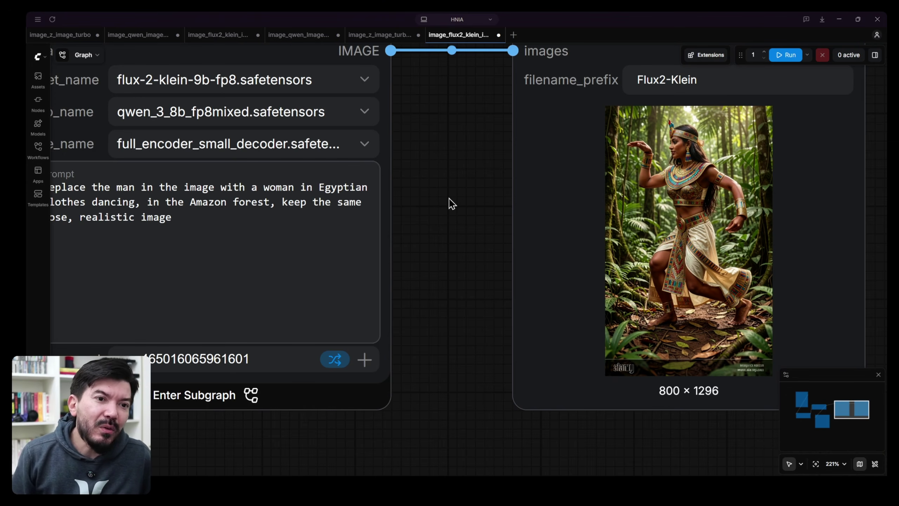
left_click_drag(452, 204, 608, 209)
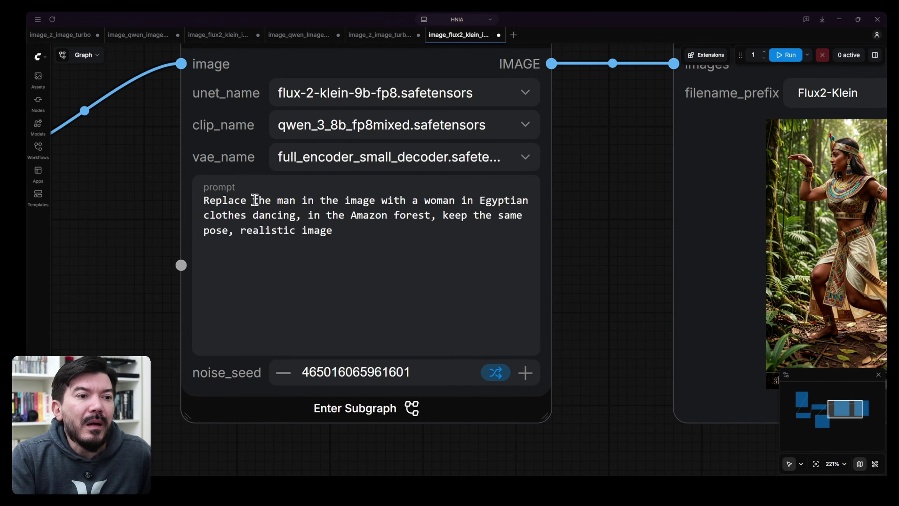
left_click_drag(477, 200, 248, 215)
left_click_drag(347, 215, 411, 215)
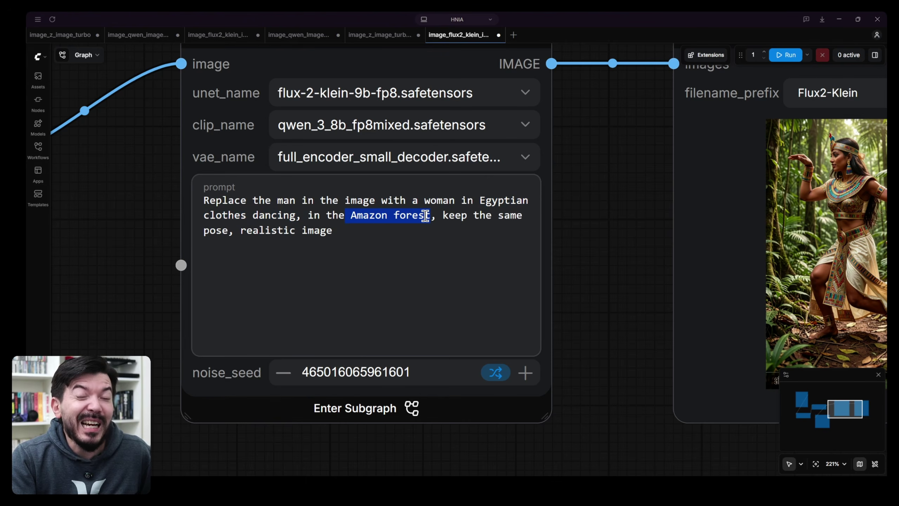
left_click(596, 221)
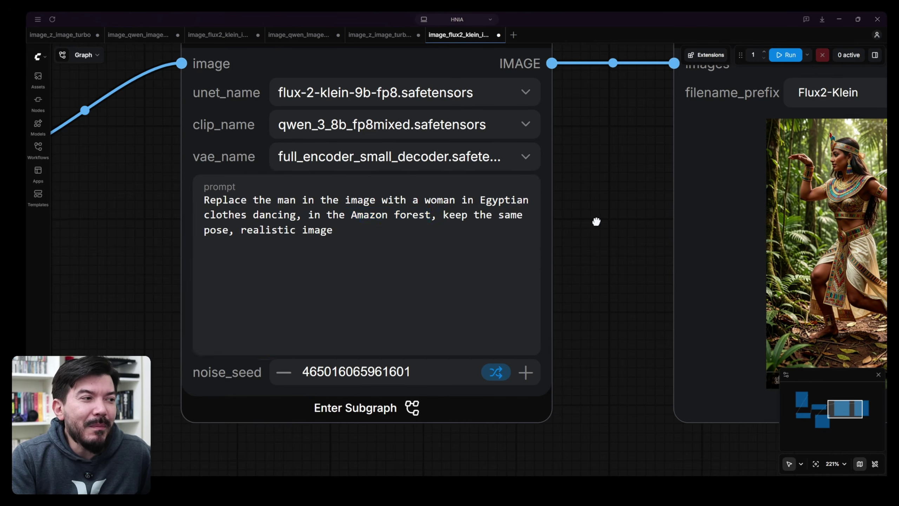
left_click_drag(596, 221, 356, 227)
scroll(604, 228, "up", 5)
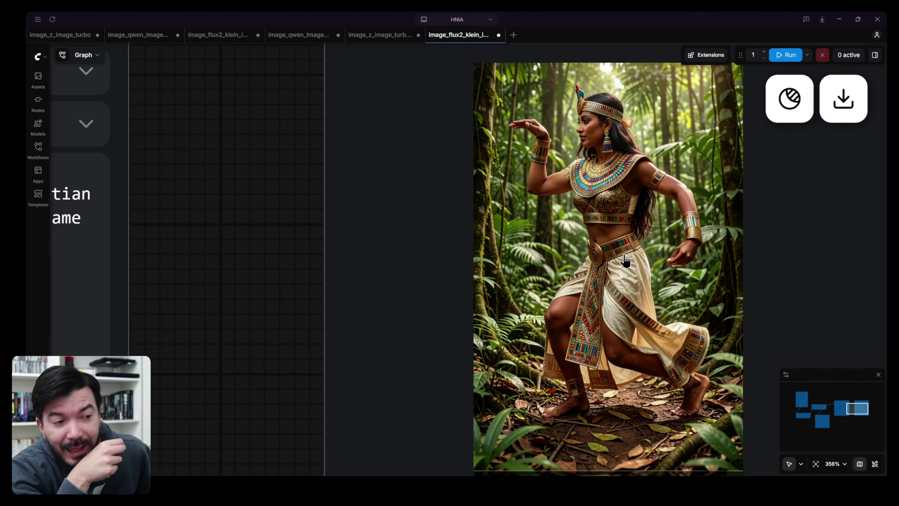
Set the noise seed of the Image Edit (Flux.2 Klein 9B Distilled) node to Fixed Value.
scroll(626, 260, "down", 6)
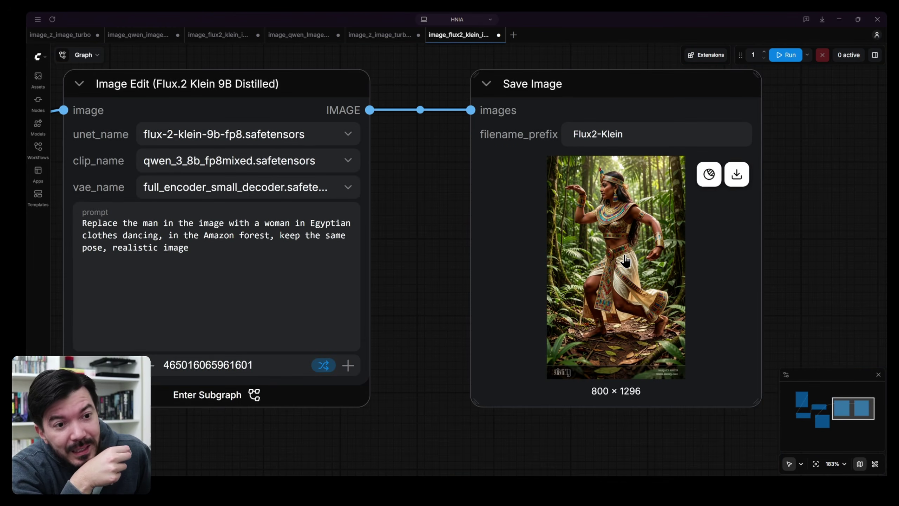
left_click(322, 366)
left_click(396, 241)
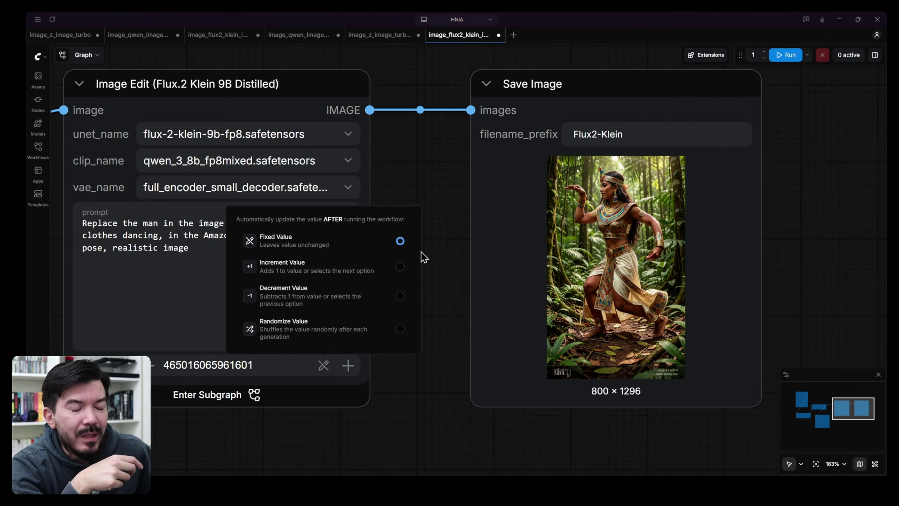
left_click(432, 251)
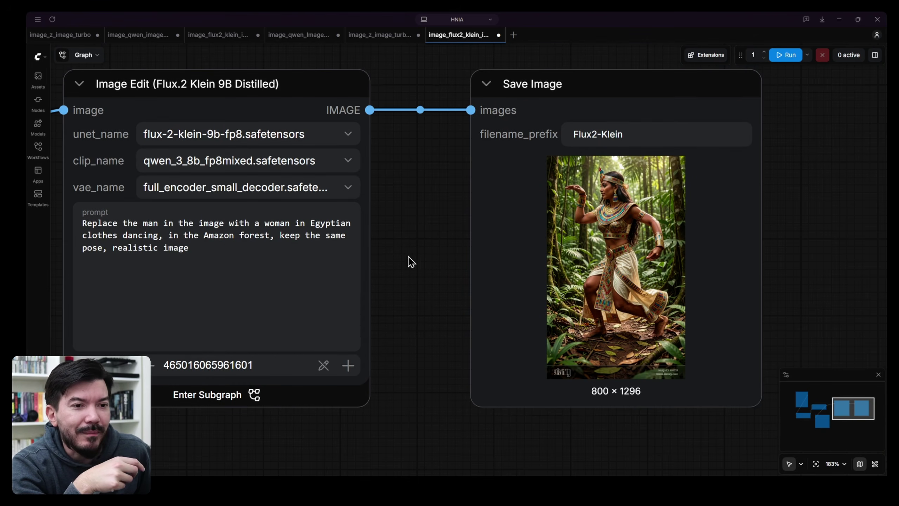
Remove "in the Amazon forest," from the Image Edit prompt and run the workflow to inspect the generated image up close.
left_click(206, 250)
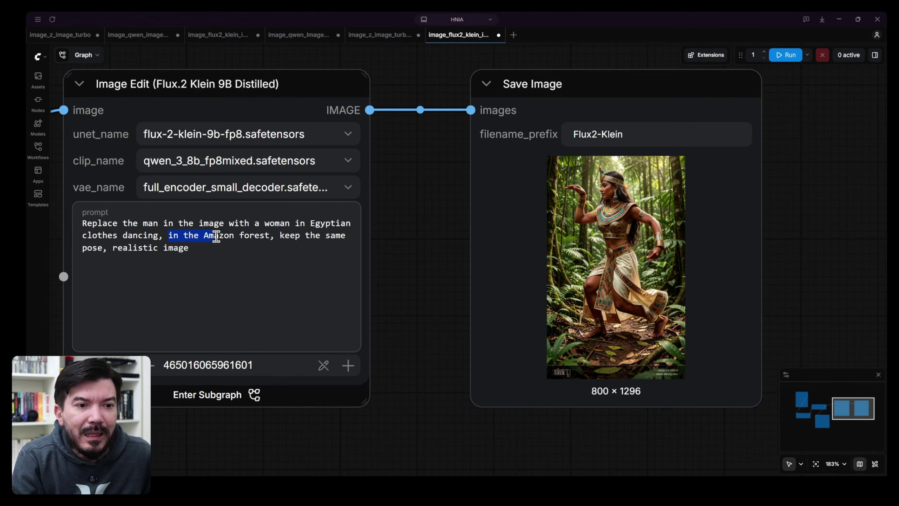
left_click_drag(217, 236, 279, 236)
key("BackSpace")
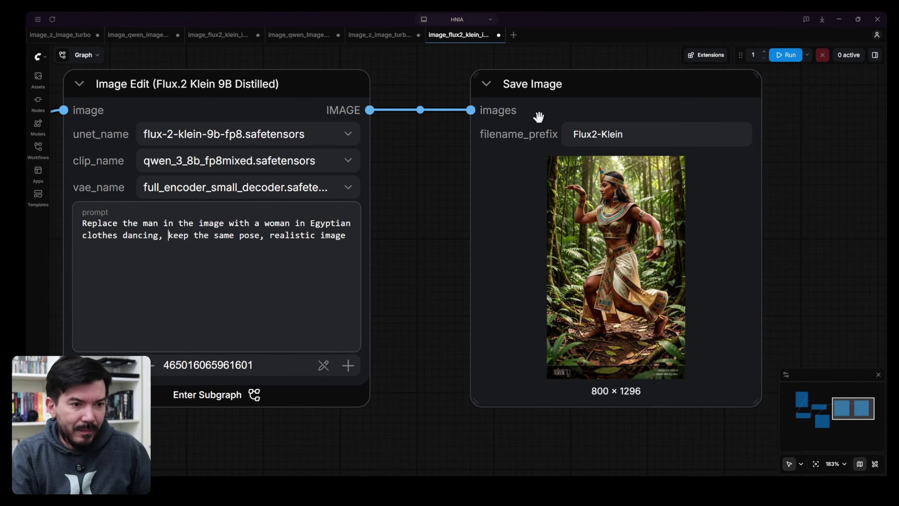
key("ctrl+Return")
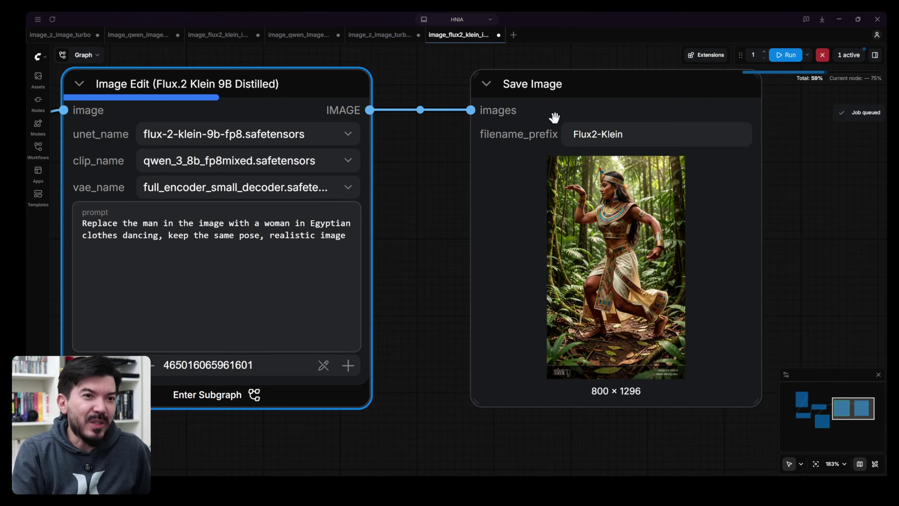
scroll(688, 222, "up", 8)
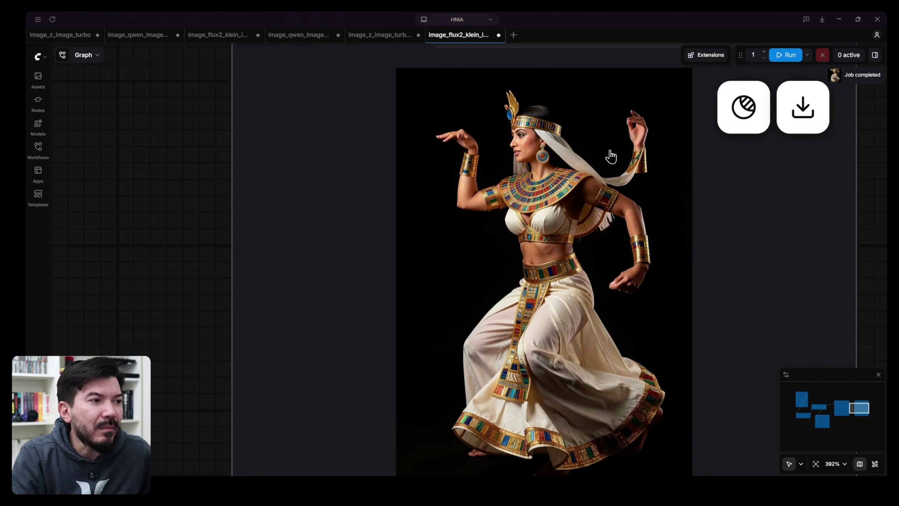
scroll(643, 147, "up", 10)
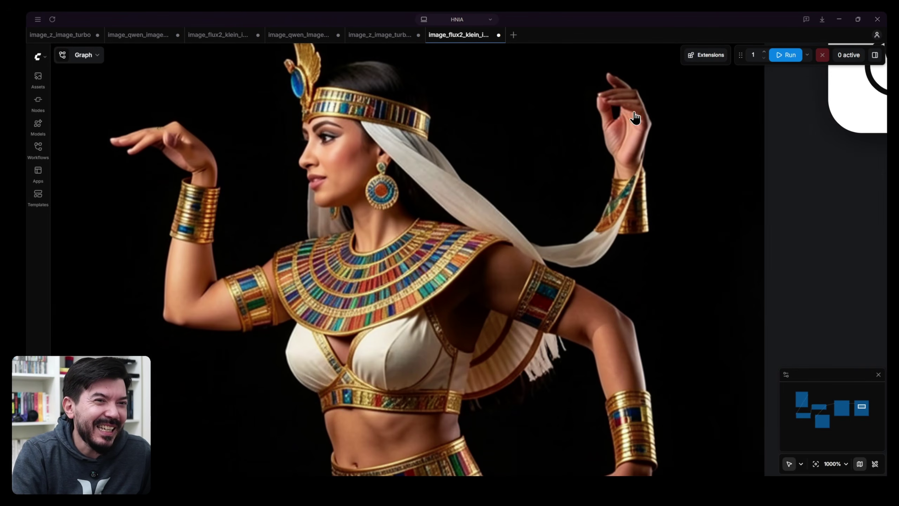
scroll(660, 159, "down", 8)
scroll(661, 159, "down", 10)
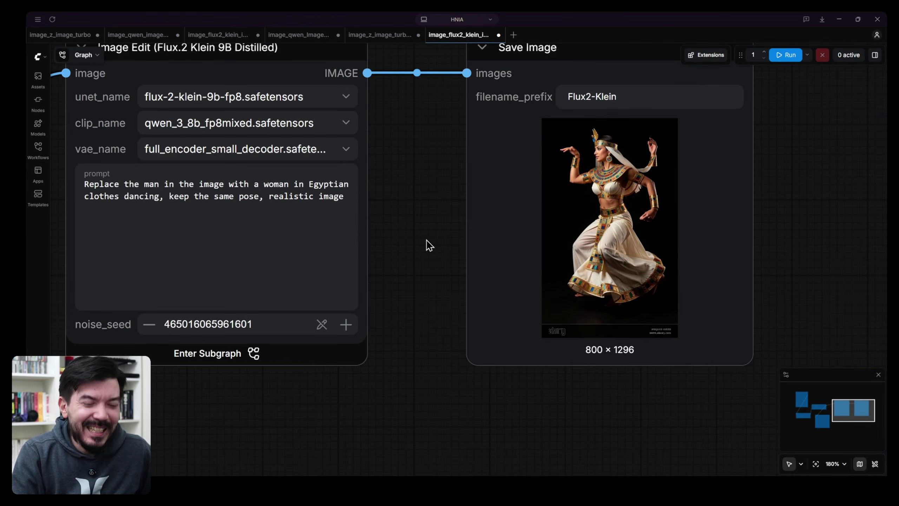
Undo the prompt deletion and run the workflow again to inspect the woman dancing in the Amazon forest.
key("ctrl+z")
left_click(783, 55)
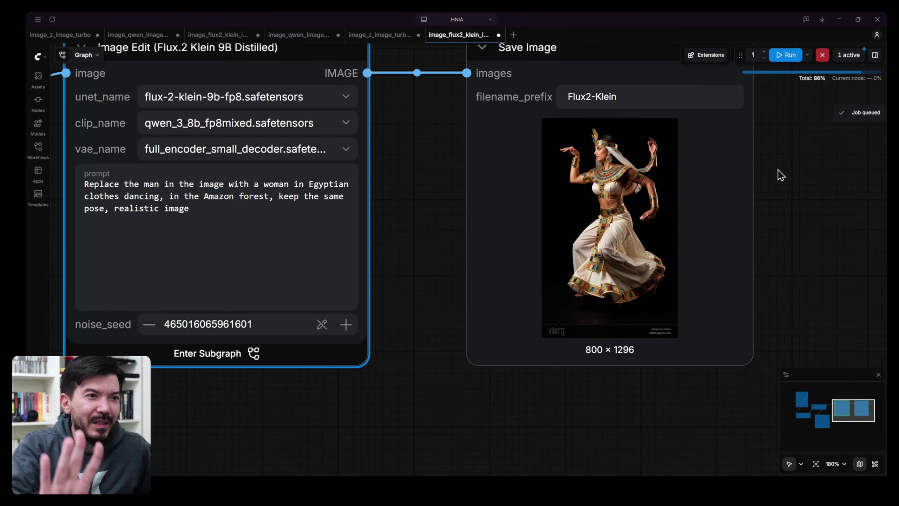
scroll(692, 179, "up", 8)
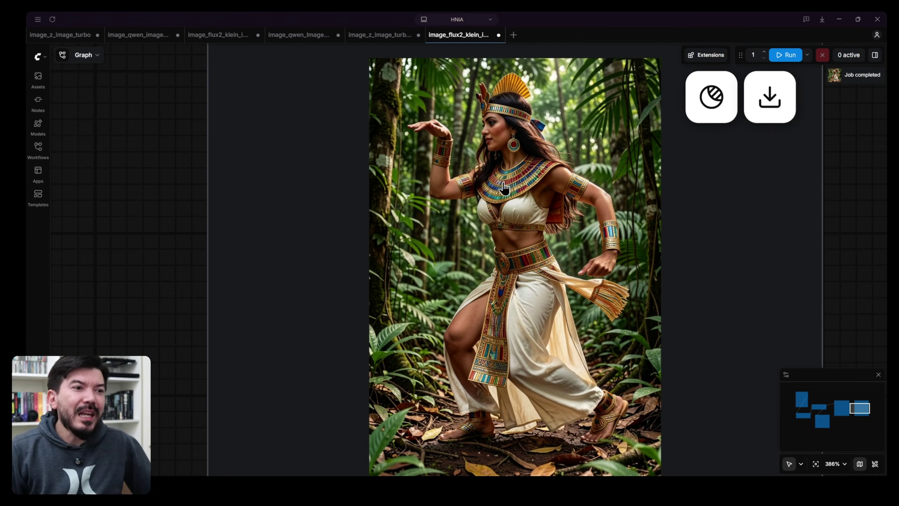
scroll(519, 187, "up", 6)
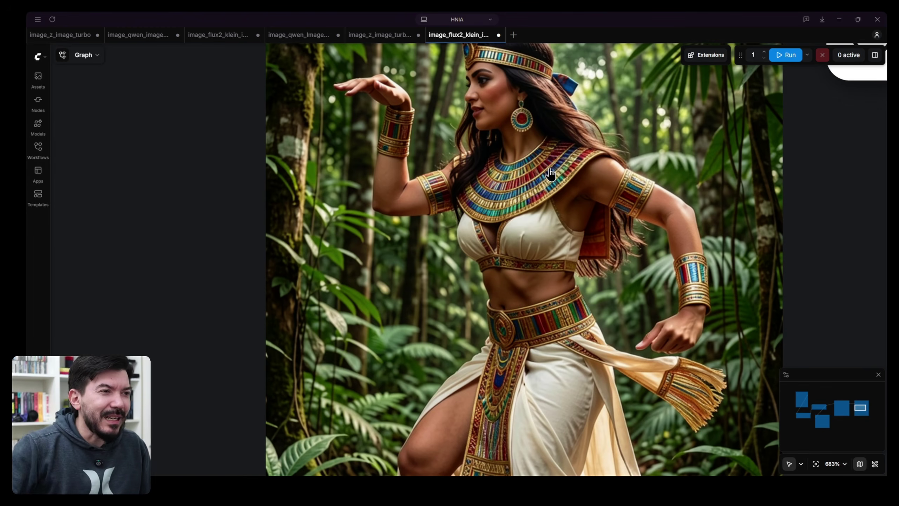
scroll(551, 174, "down", 10)
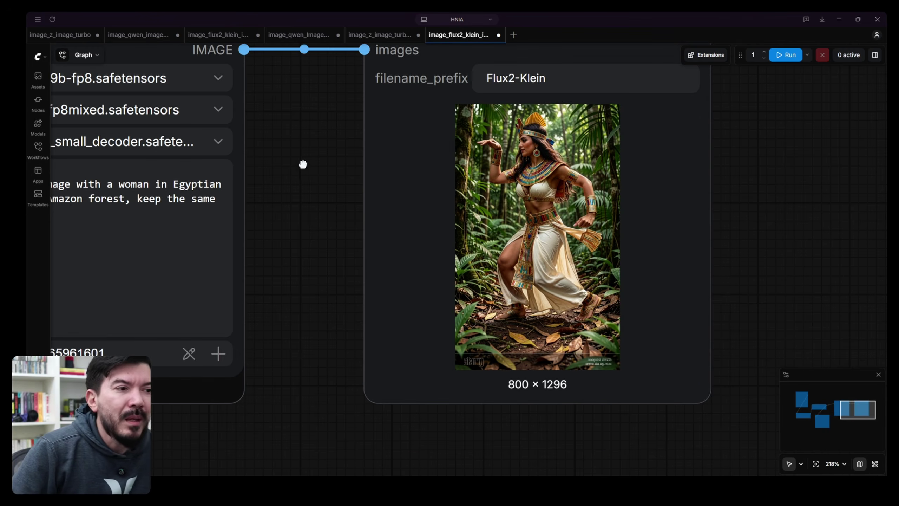
left_click_drag(303, 165, 385, 207)
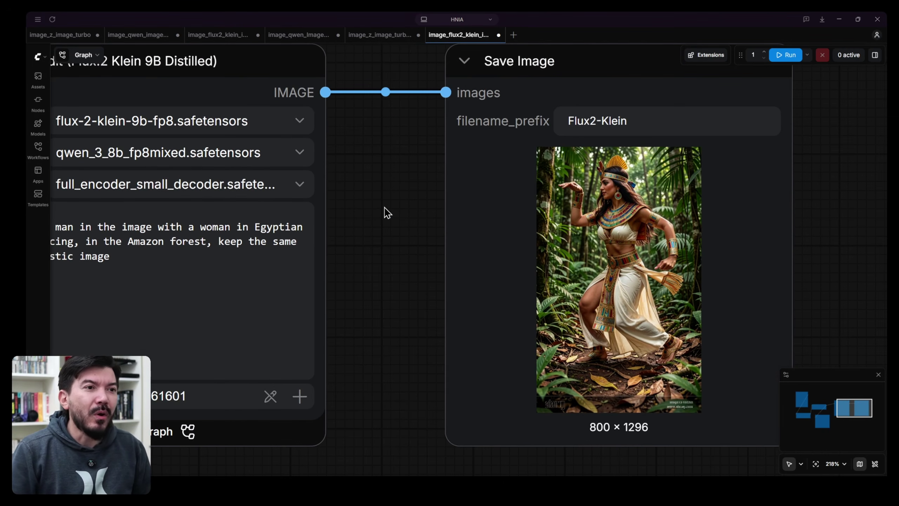
Open the saved image of the Qwen-Image 2512 ControlNet workflow at full size in the browser.
left_click(307, 37)
right_click(446, 236)
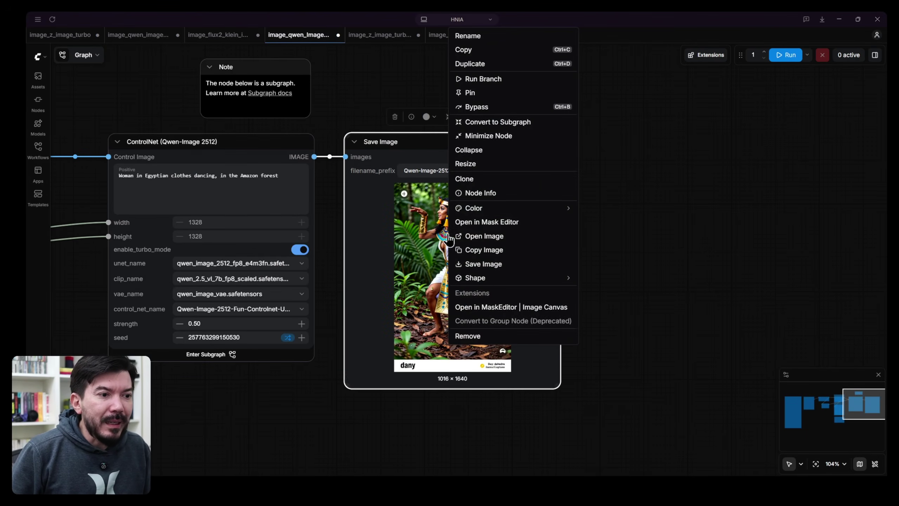
left_click(478, 235)
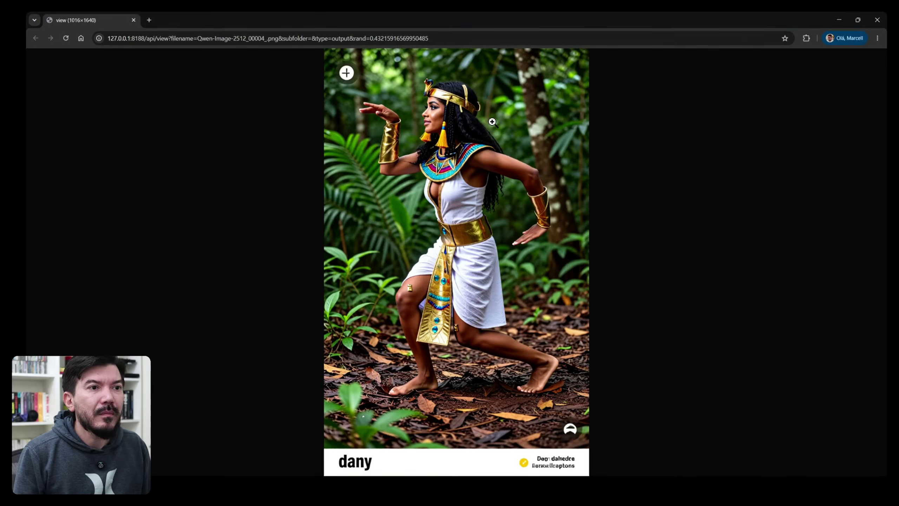
Return to ComfyUI and open the saved image of the Z-Image-Turbo Fun Control workflow in the browser.
key("ctrl+w")
left_click(398, 39)
right_click(615, 213)
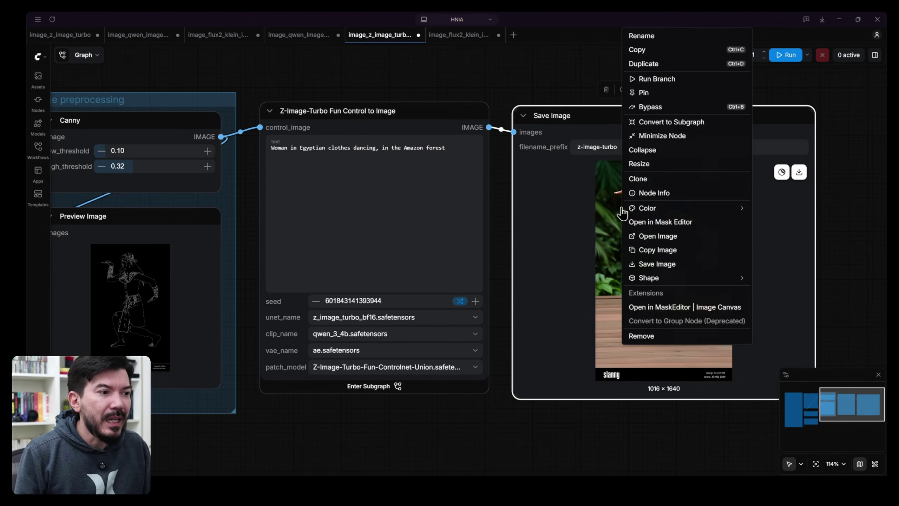
left_click(651, 236)
Switch back to ComfyUI and open the saved image of the Flux.2 Klein workflow in the browser.
key("alt+Tab")
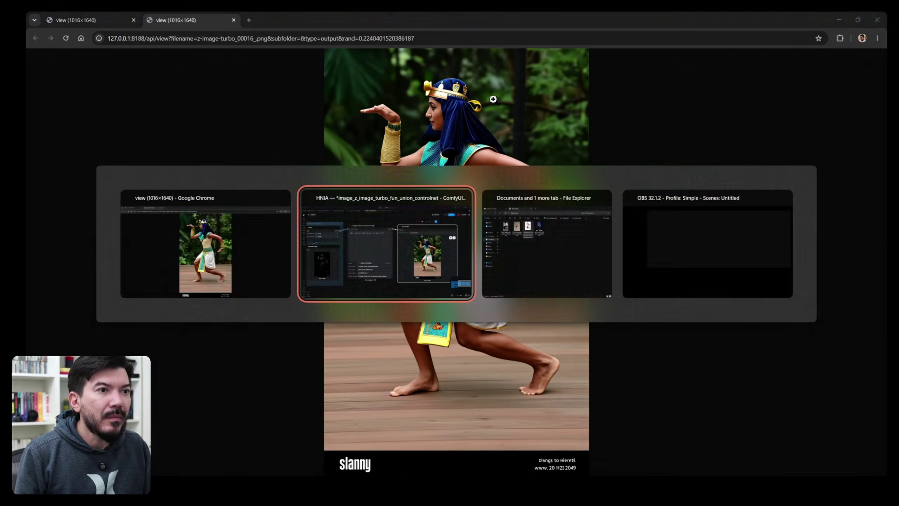
left_click(457, 36)
right_click(618, 212)
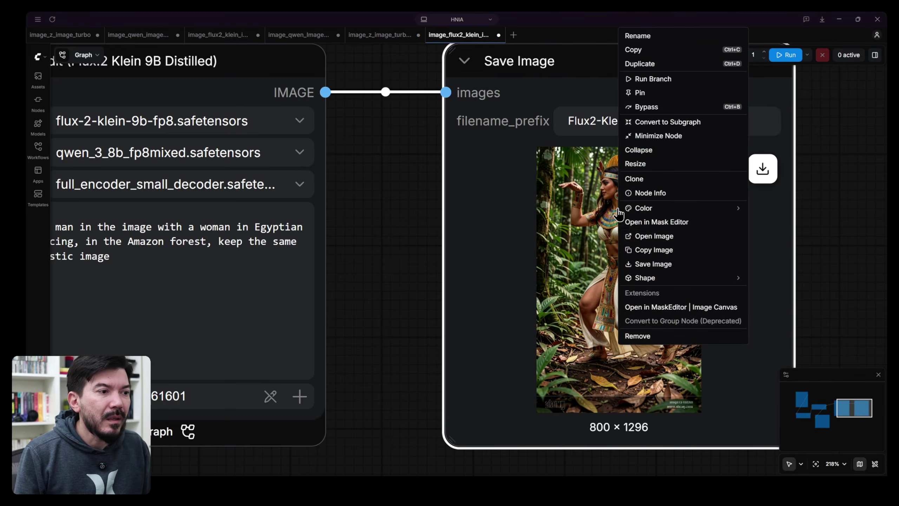
left_click(651, 237)
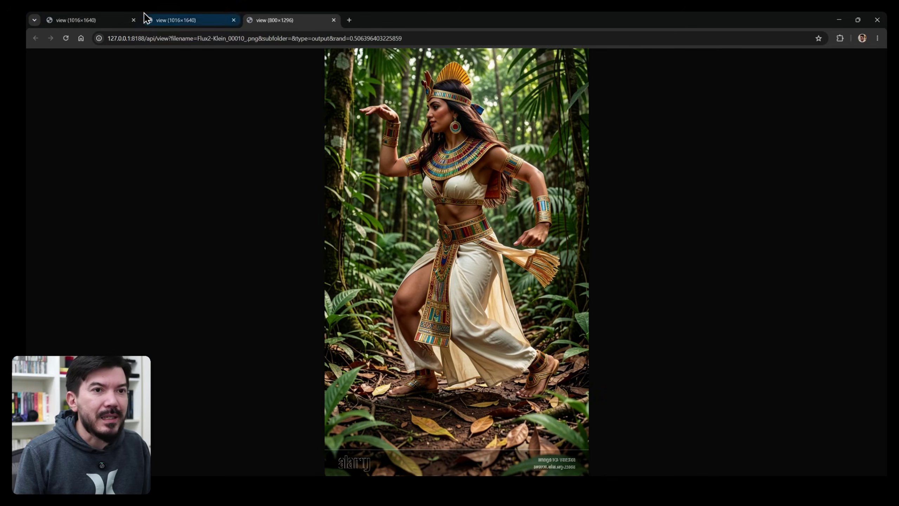
Compare the Qwen, Z-Image-Turbo and Flux.2 Klein images by alternating between them, examining pose, clothing and background.
left_click(68, 22)
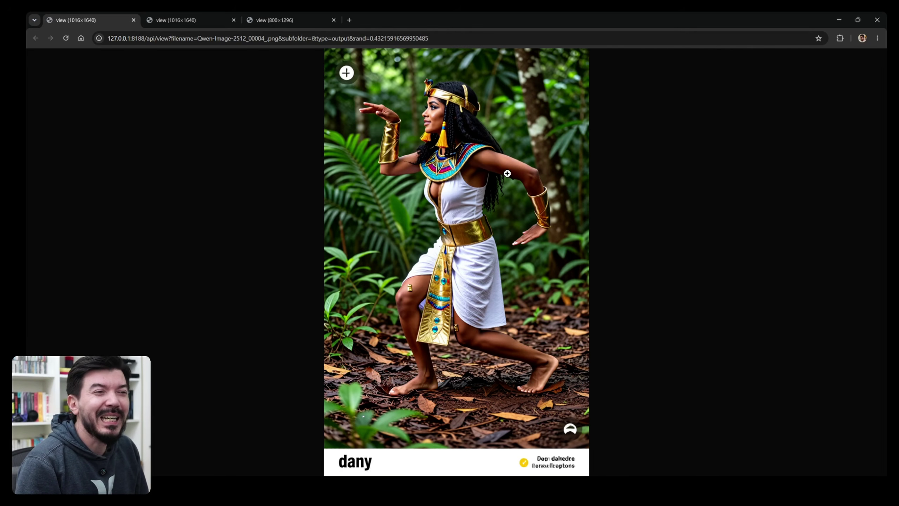
left_click(191, 21)
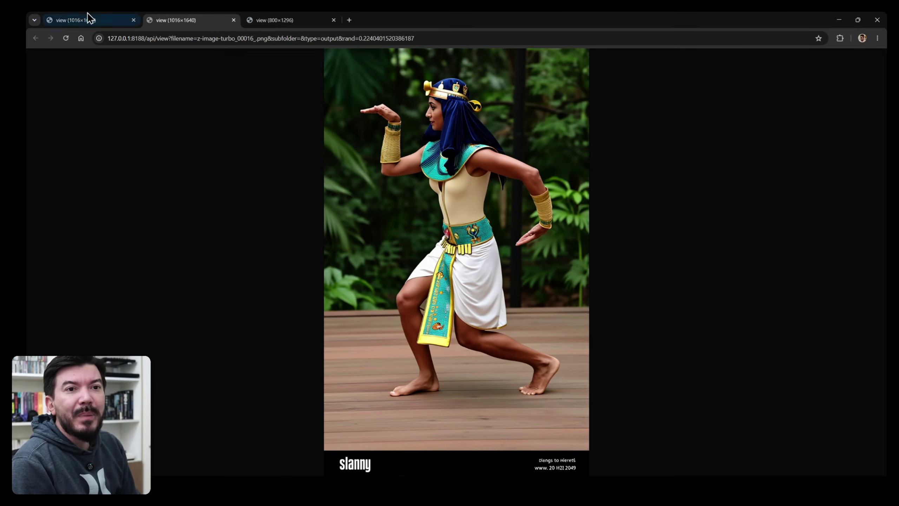
left_click(69, 19)
left_click(179, 21)
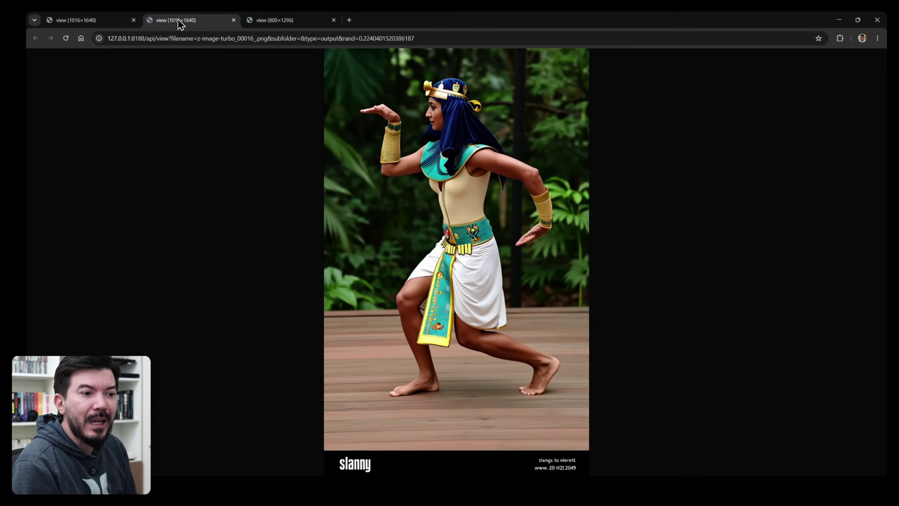
left_click(262, 23)
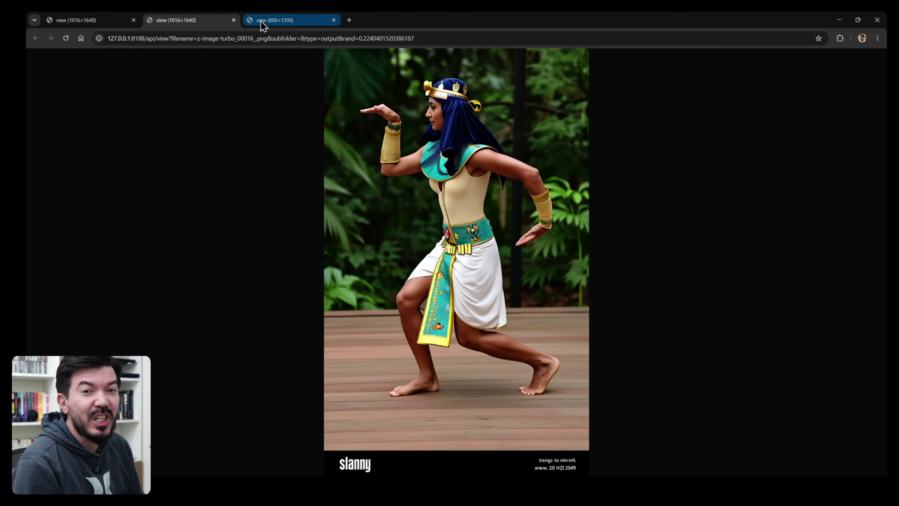
left_click(261, 22)
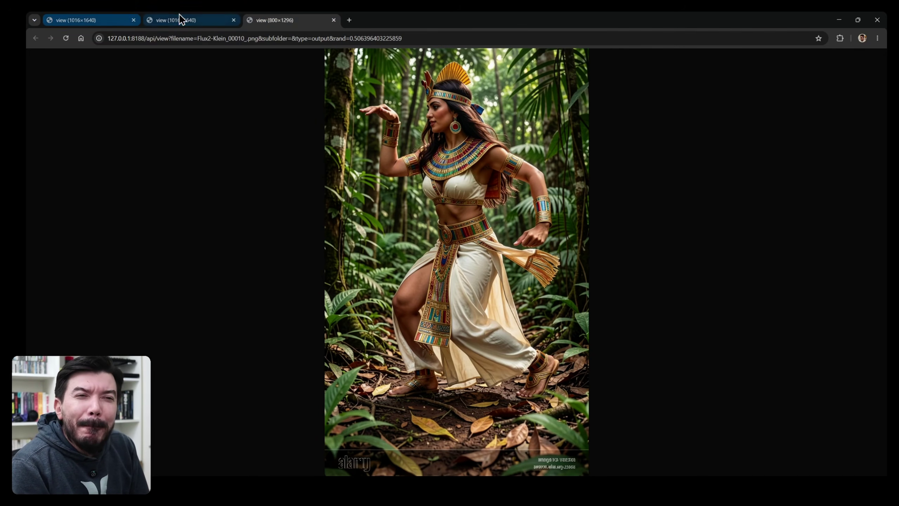
left_click(100, 20)
left_click(156, 18)
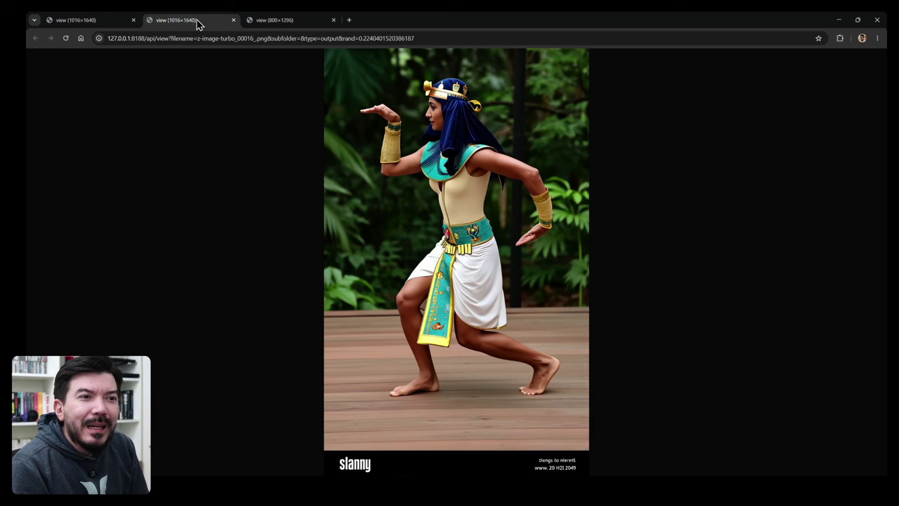
left_click(275, 20)
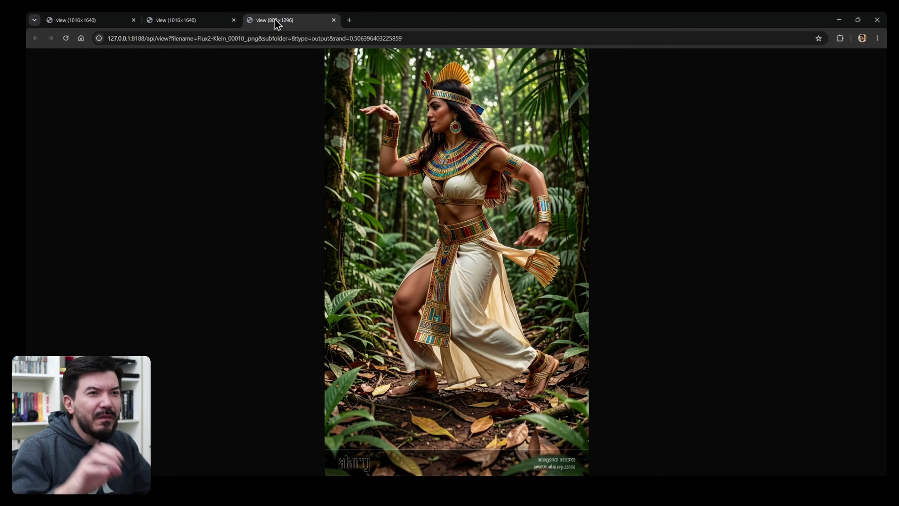
left_click(216, 20)
left_click(106, 21)
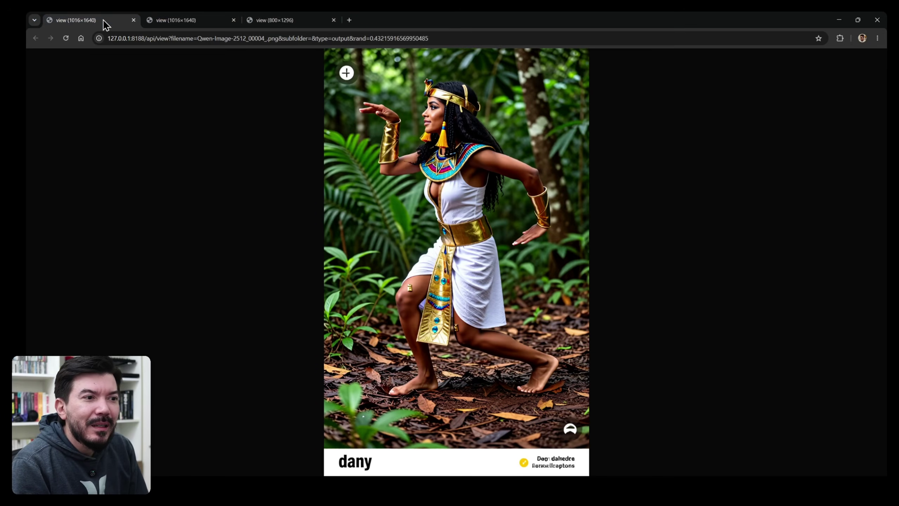
left_click(191, 18)
left_click(279, 20)
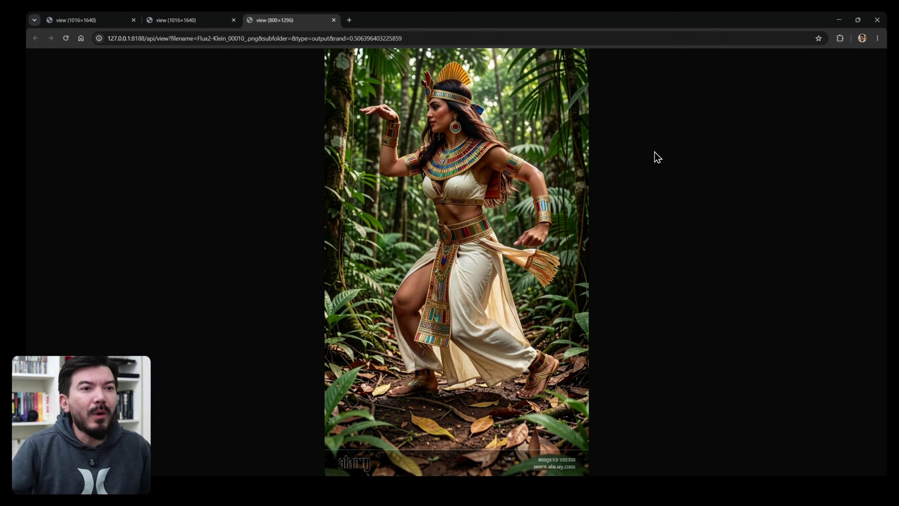
left_click(180, 17)
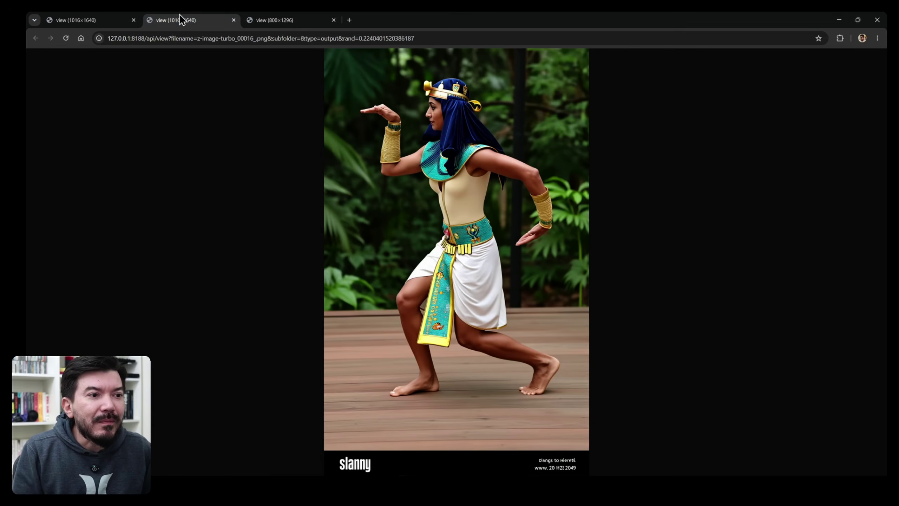
left_click(277, 20)
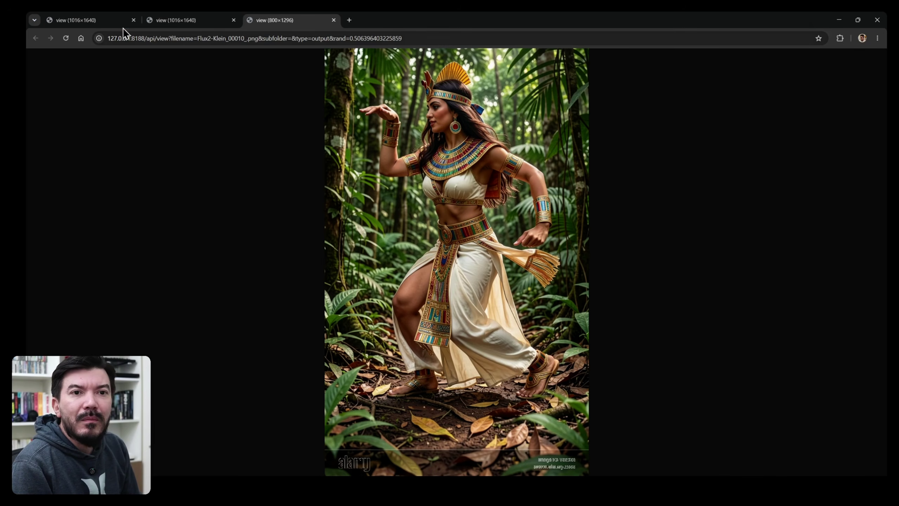
left_click(94, 20)
left_click(195, 21)
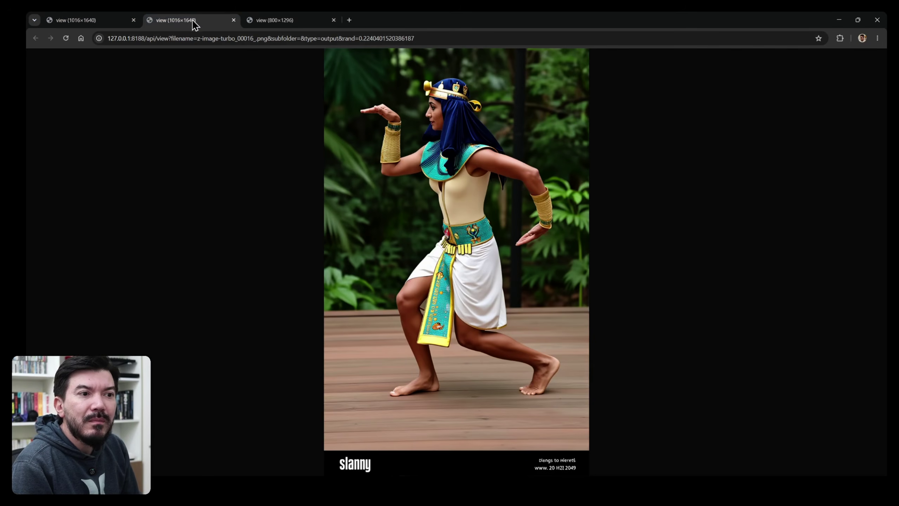
left_click(302, 21)
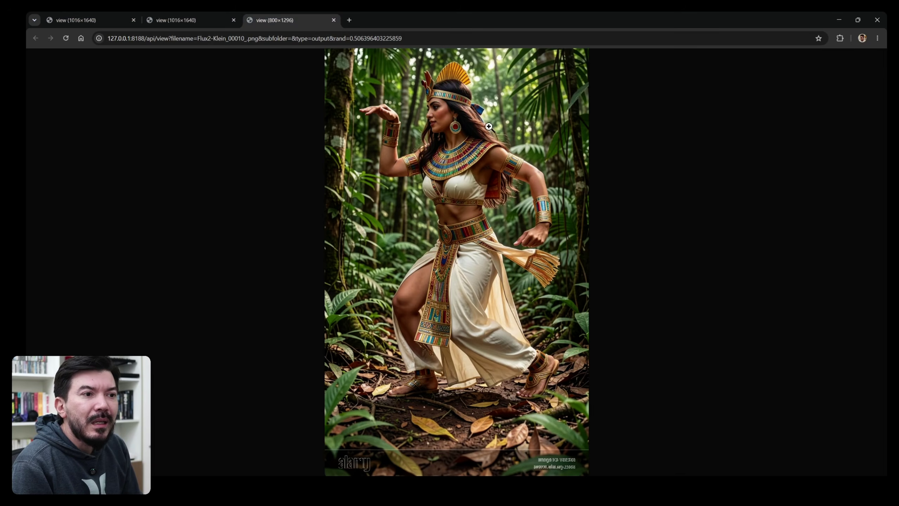
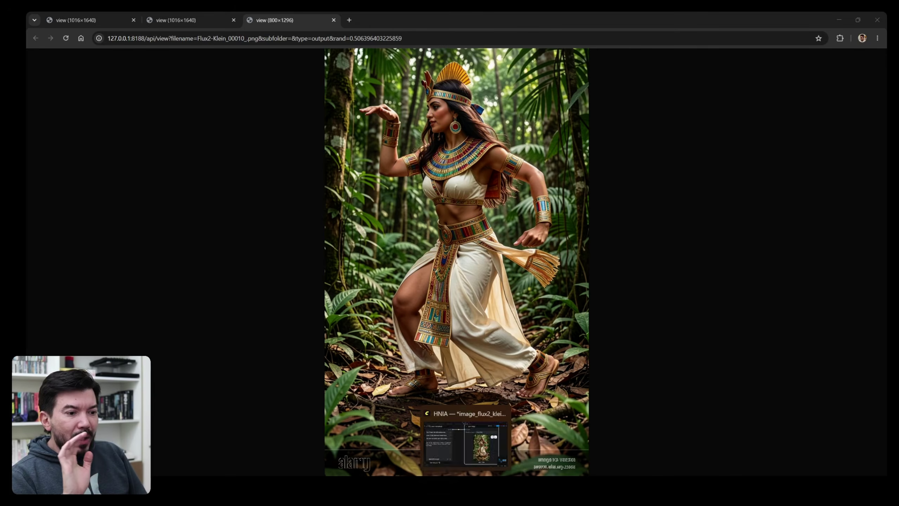
Switch back to ComfyUI and show the Image Edit and Save Image nodes of the Flux.2 Klein workflow.
left_click(466, 486)
scroll(381, 192, "down", 8)
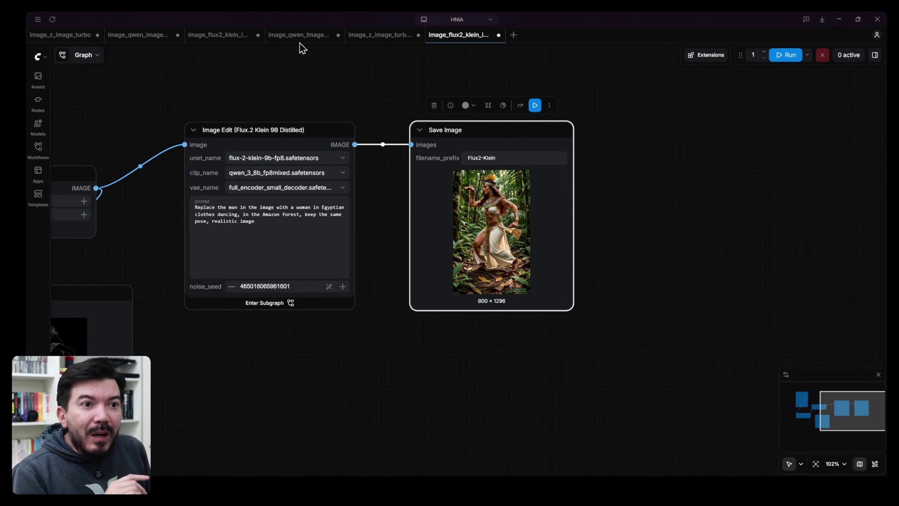
Load the photo of the man in a white shirt on tiptoe from Documents into the Qwen ControlNet workflow's Load Image node.
left_click(295, 34)
scroll(321, 100, "left", 10)
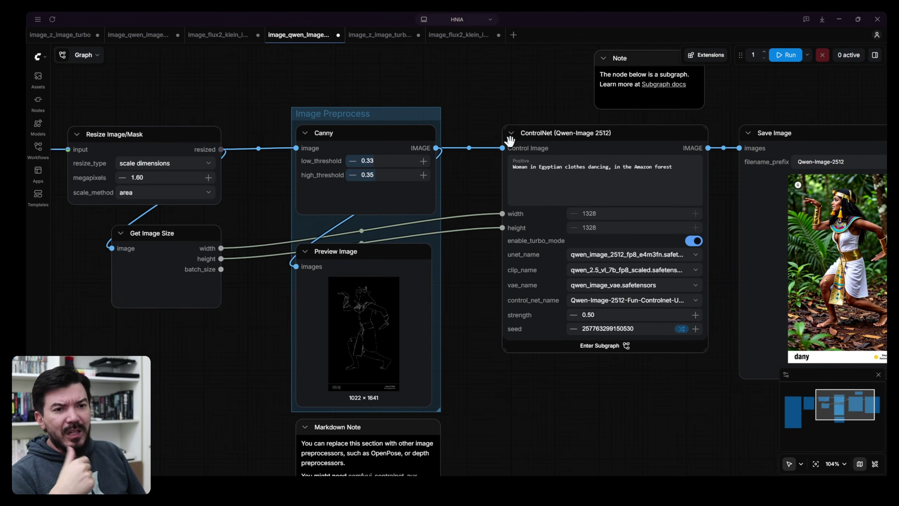
left_click_drag(195, 84, 370, 93)
left_click(451, 492)
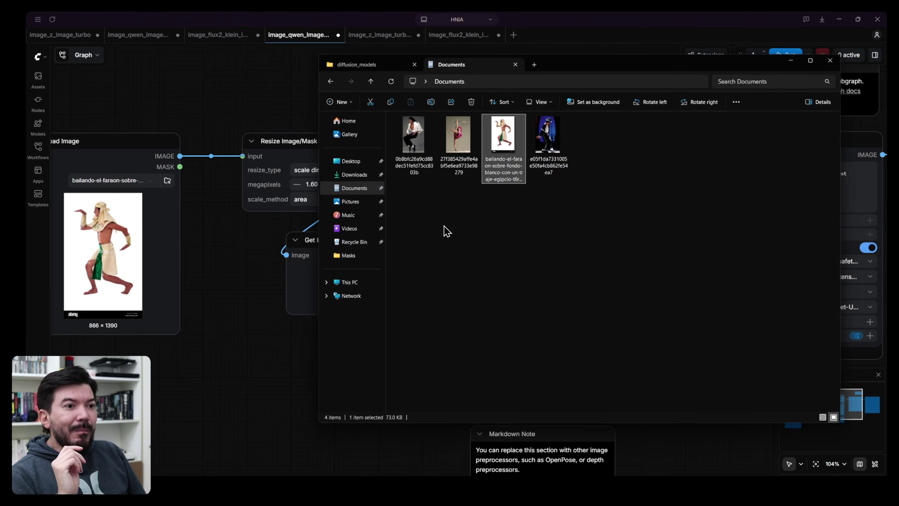
left_click_drag(416, 140, 176, 268)
scroll(176, 268, "up", 10)
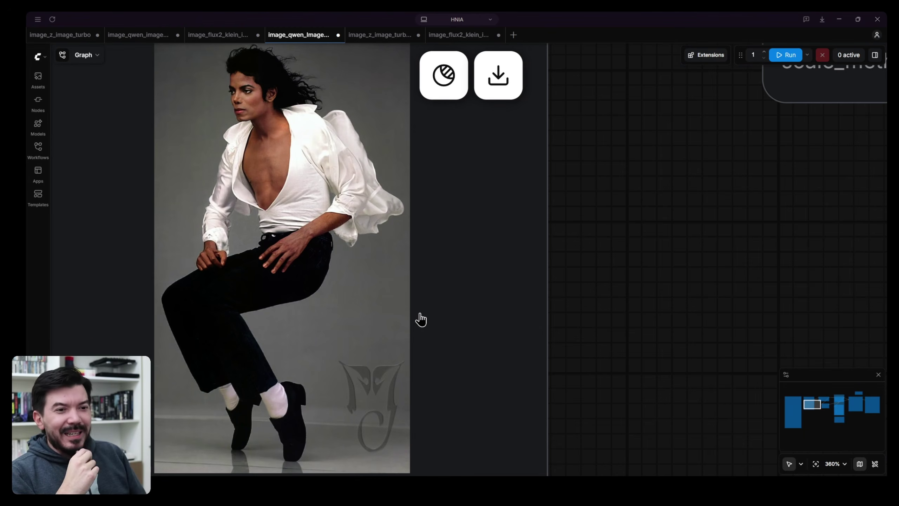
scroll(640, 273, "down", 5)
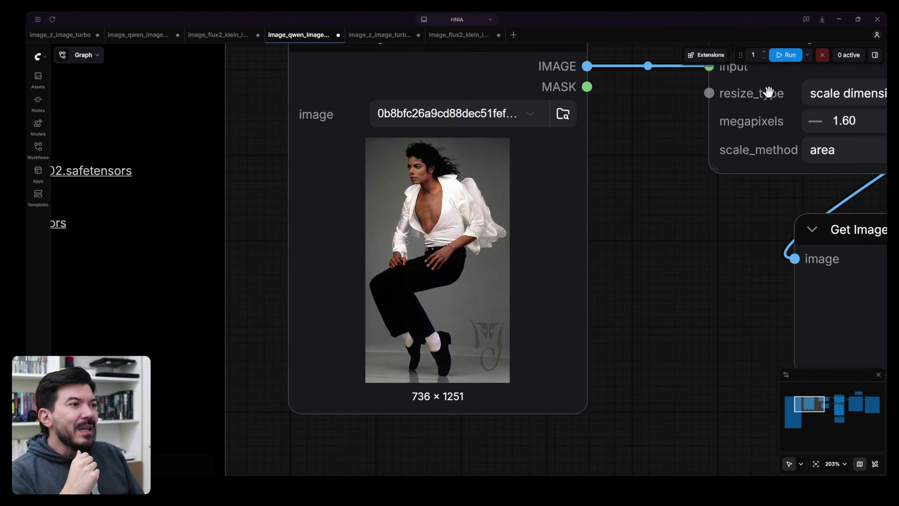
Run the Qwen-Image 2512 ControlNet workflow on the new reference photo and view the generated image.
left_click(787, 55)
scroll(635, 358, "down", 2)
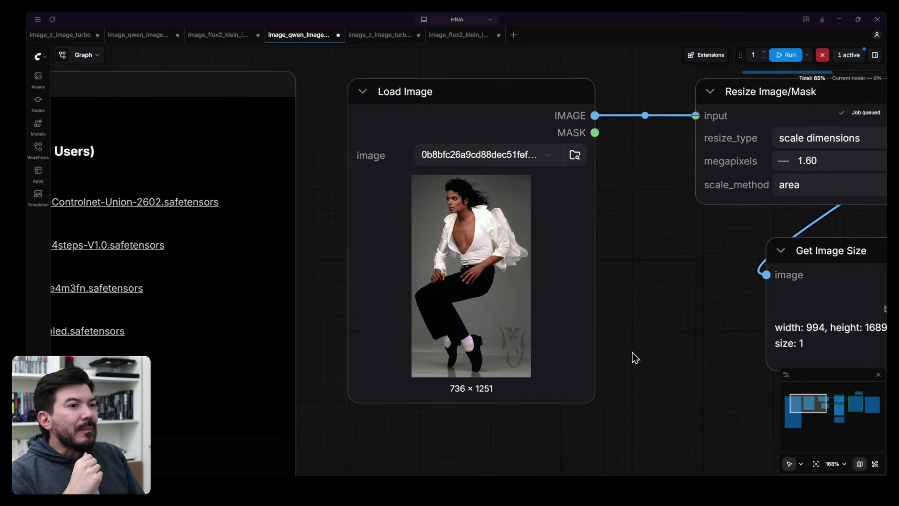
scroll(635, 358, "down", 3)
left_click_drag(648, 337, 180, 261)
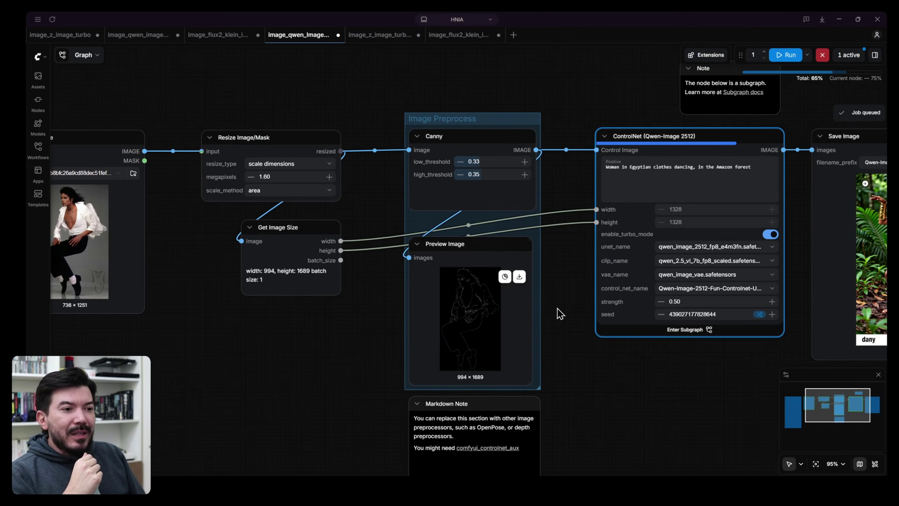
left_click_drag(729, 371, 396, 373)
scroll(637, 227, "up", 4)
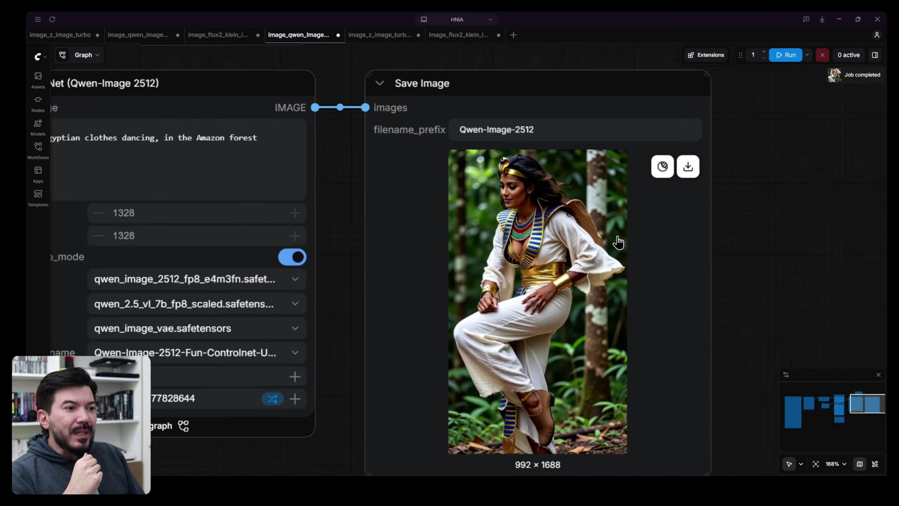
scroll(767, 263, "up", 1)
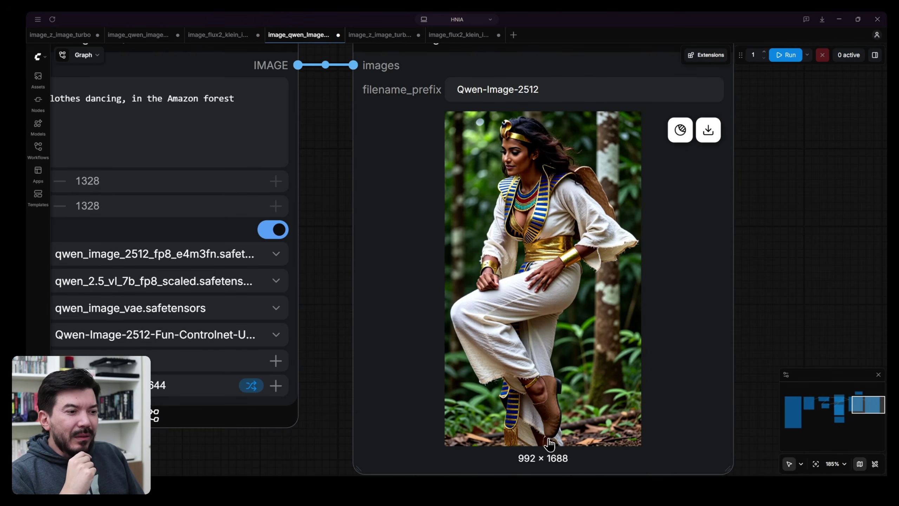
Compare the feet and leg pose in the source photo, the Canny preview and the generated Qwen image.
scroll(549, 444, "down", 8)
left_click_drag(342, 441, 404, 433)
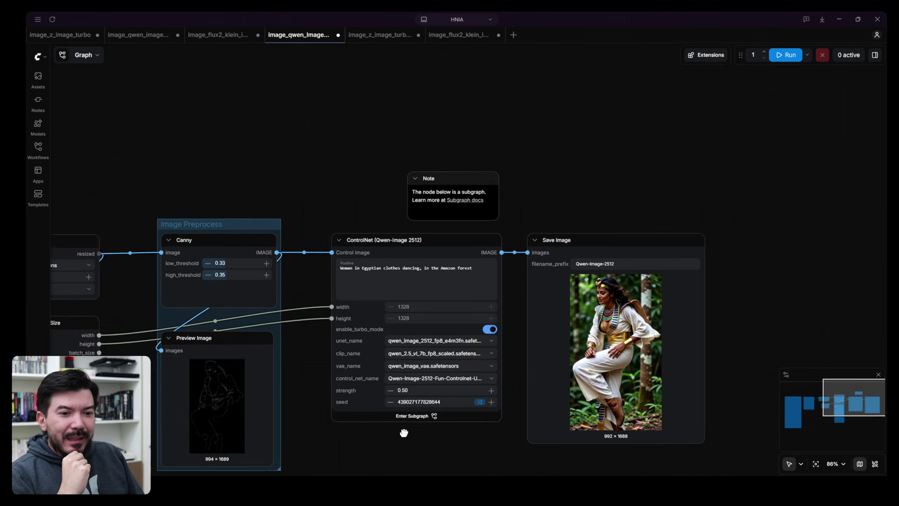
scroll(404, 433, "left", 10)
scroll(271, 301, "up", 15)
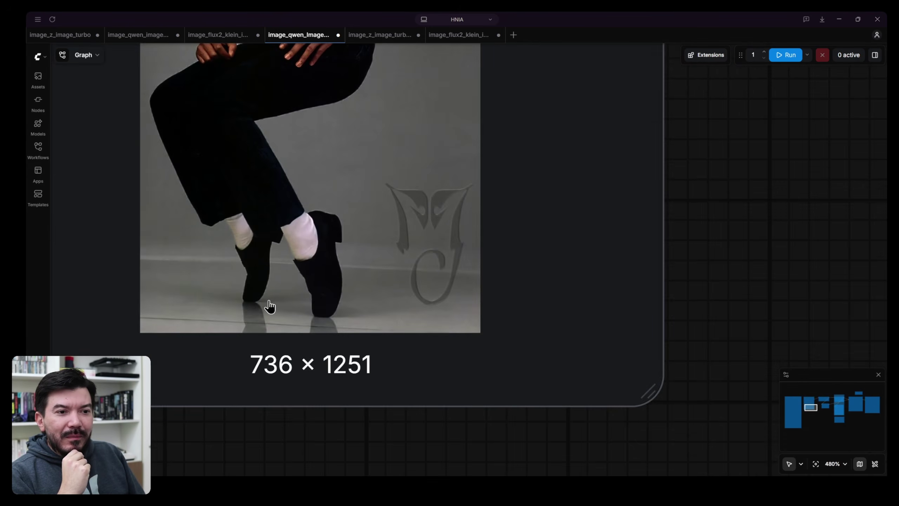
scroll(602, 358, "down", 10)
scroll(622, 363, "right", 10)
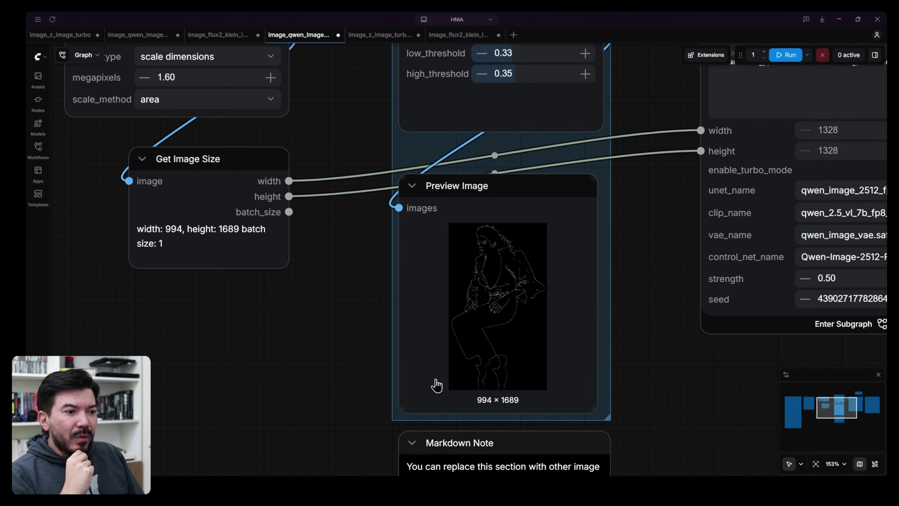
scroll(495, 389, "up", 3)
scroll(532, 386, "down", 5)
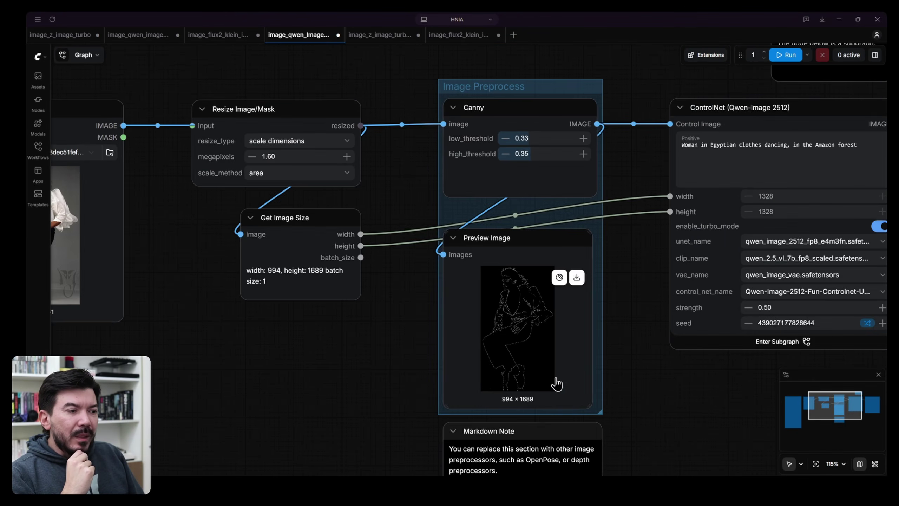
scroll(486, 352, "right", 5)
scroll(318, 227, "up", 8)
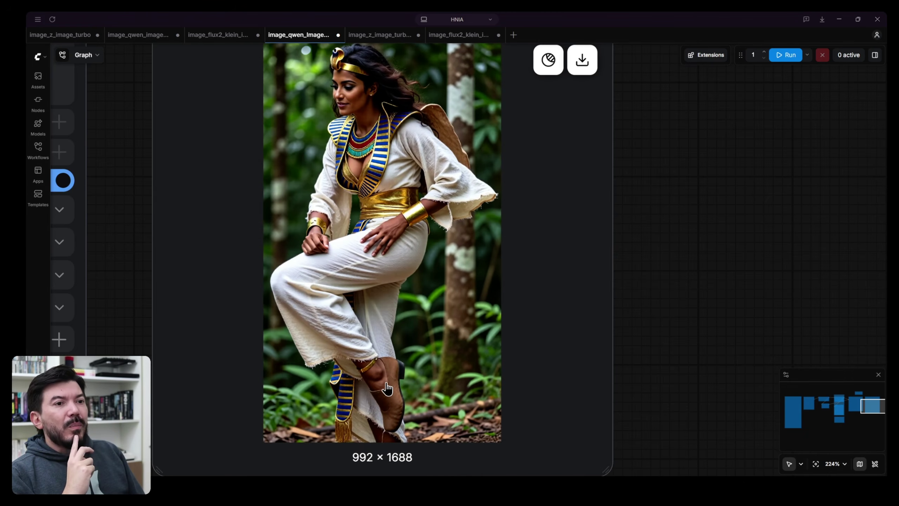
Switch to the Z-Image-Turbo Fun Control workflow and load the same white-shirt photo from Documents into its Load Image node.
left_click(374, 35)
left_click_drag(264, 445, 626, 427)
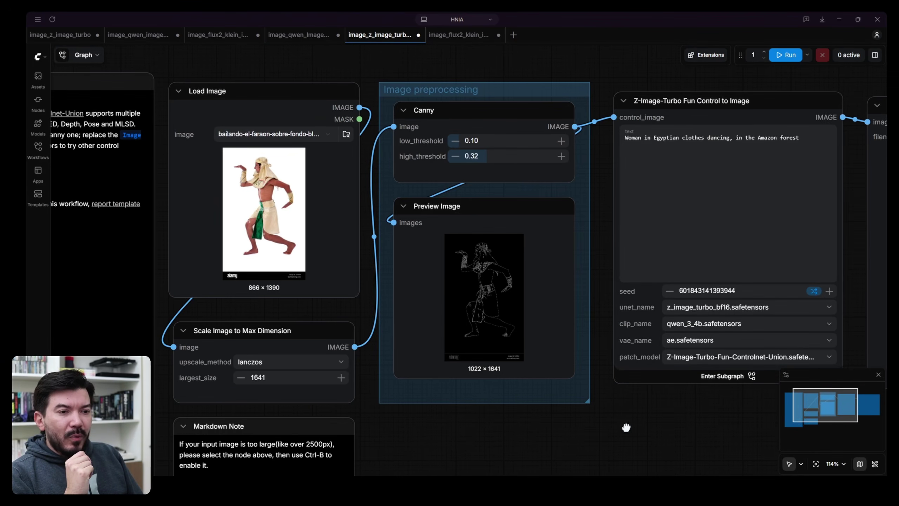
key("alt+Tab")
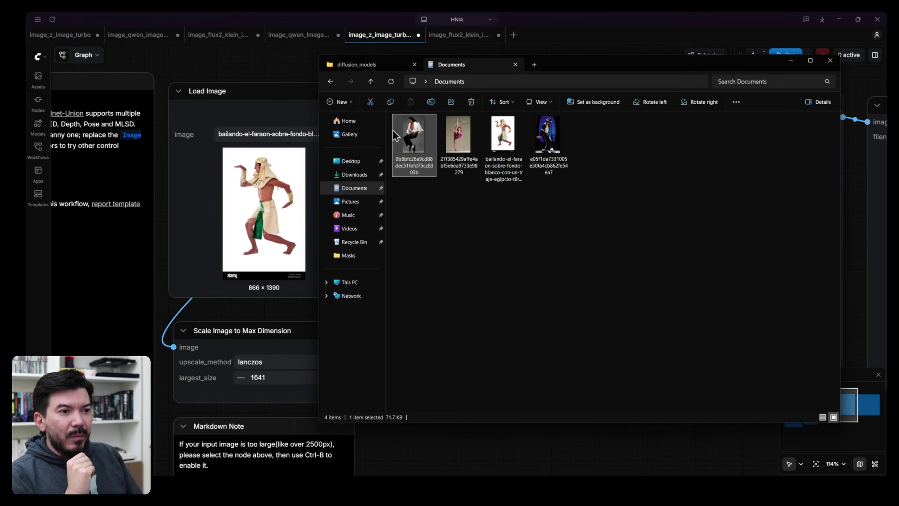
left_click_drag(407, 138, 248, 198)
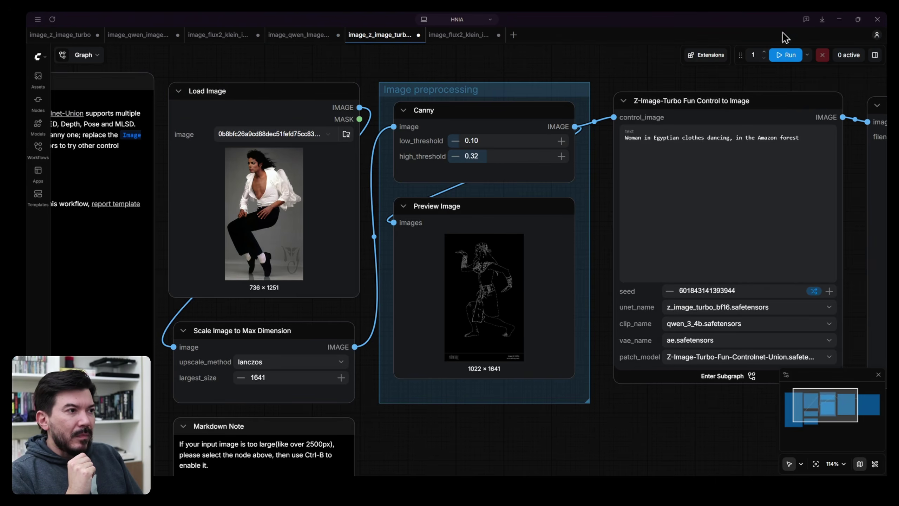
Run the Z-Image-Turbo workflow and examine the generated image in its Save Image node.
left_click(778, 55)
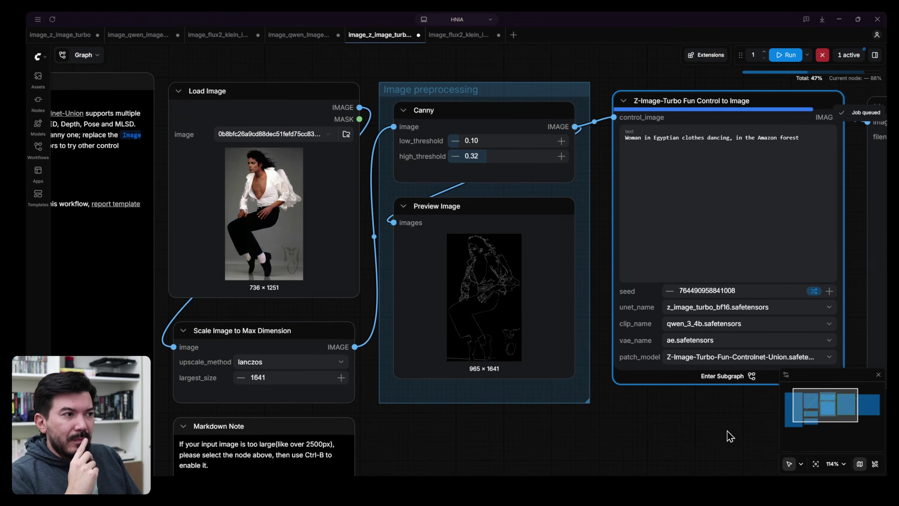
left_click_drag(730, 436, 212, 415)
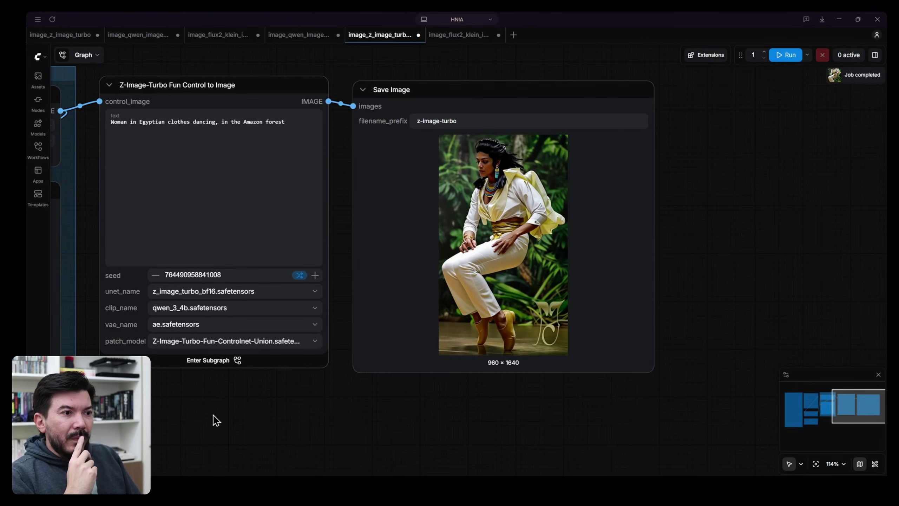
scroll(549, 191, "up", 5)
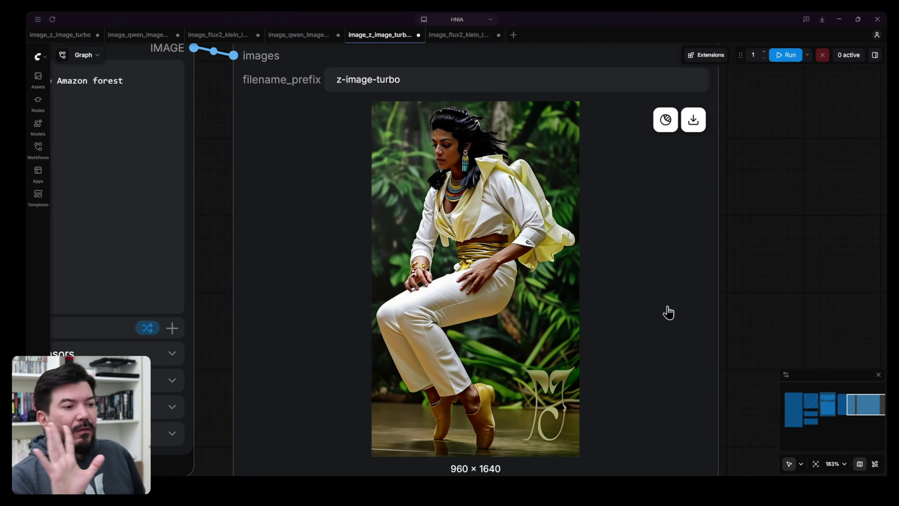
Set the ControlNet strength to 0.90 in the Qwen workflow and generate the image again.
left_click(282, 44)
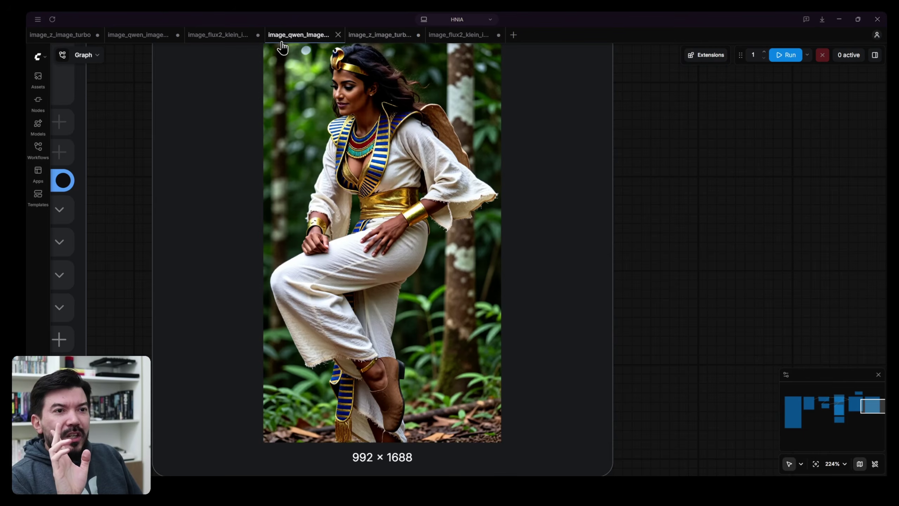
scroll(185, 275, "down", 5)
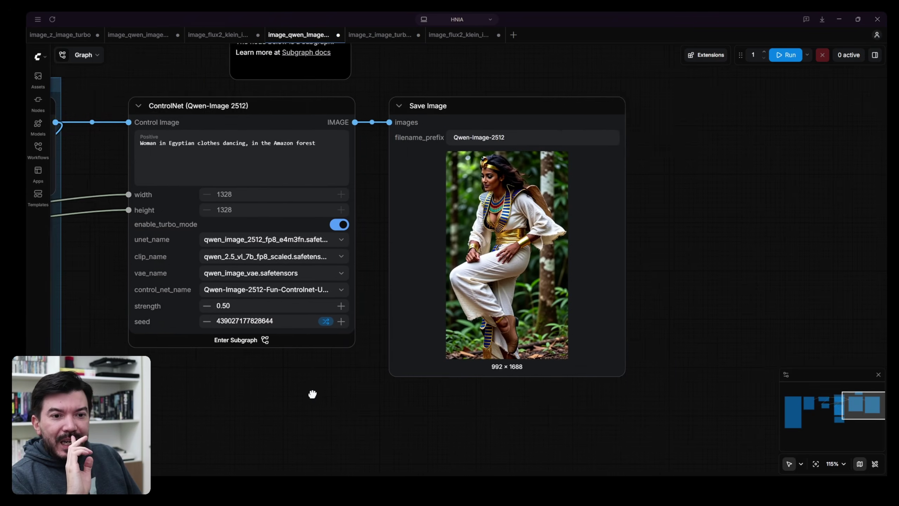
left_click_drag(311, 391, 458, 393)
left_click(380, 303)
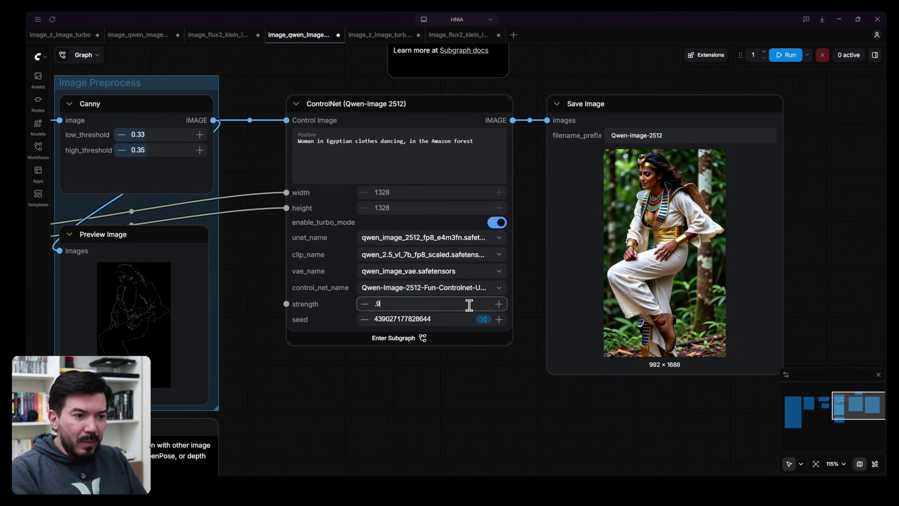
key("Return")
key("ctrl+Return")
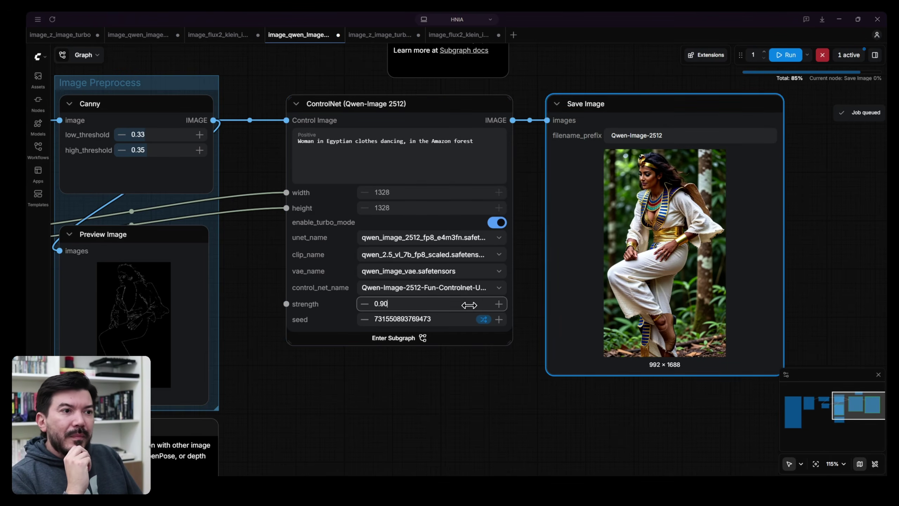
scroll(741, 279, "up", 8)
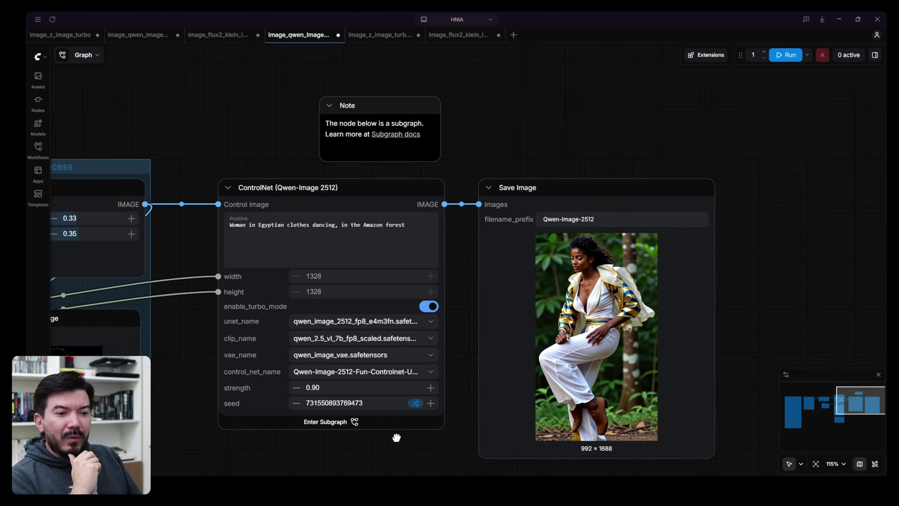
Examine the shoe outlines in the Qwen workflow's Canny preview against the source photo and the regenerated image.
left_click_drag(396, 435, 768, 297)
scroll(564, 325, "up", 13)
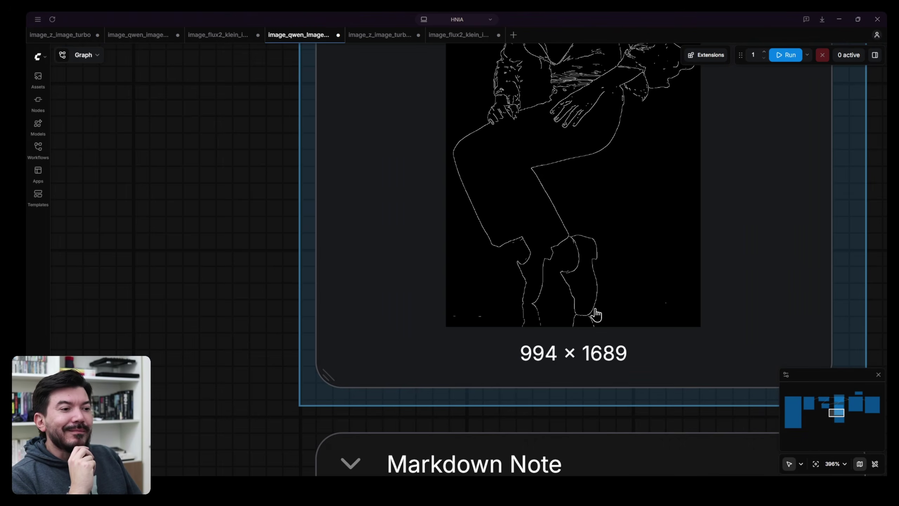
scroll(602, 314, "down", 13)
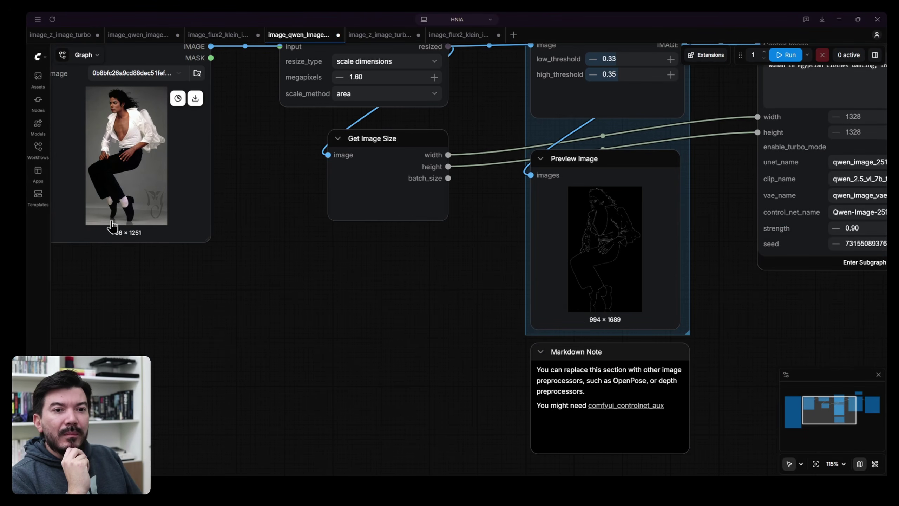
scroll(441, 302, "right", 8)
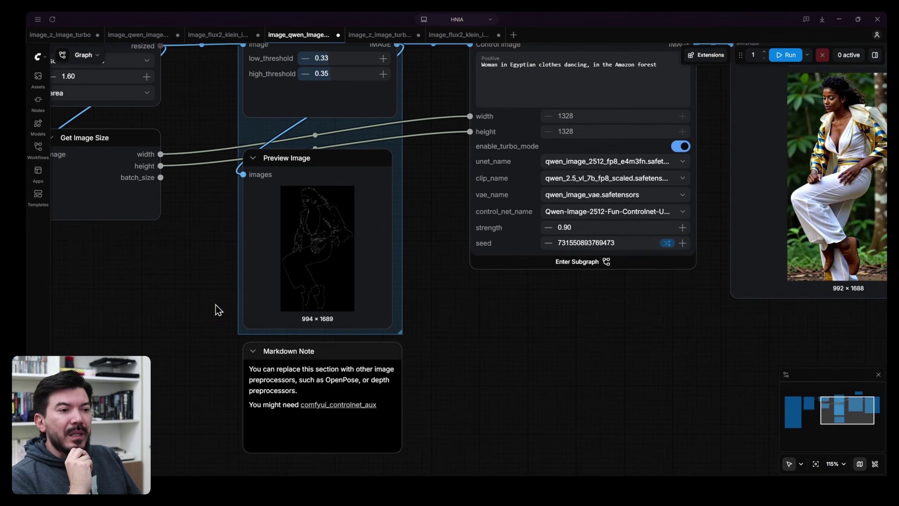
scroll(327, 315, "up", 10)
scroll(402, 304, "down", 3)
scroll(402, 305, "down", 5)
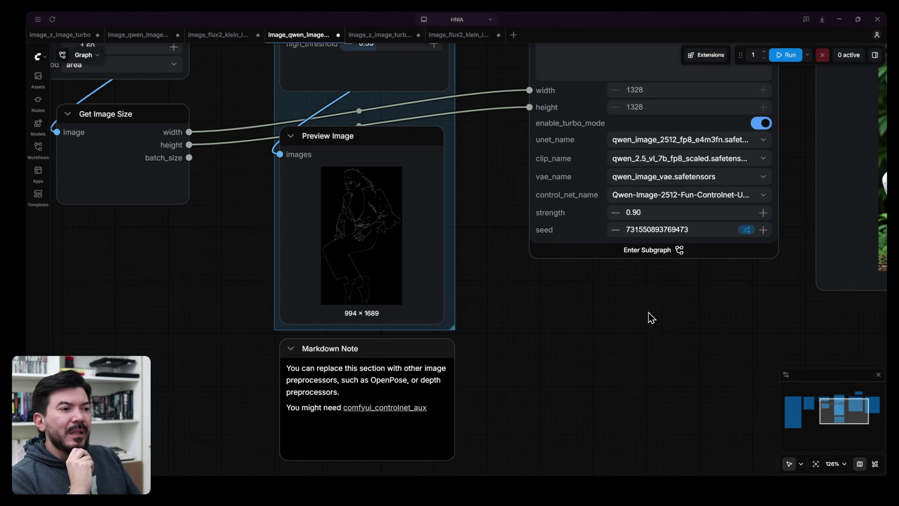
scroll(171, 392, "right", 8)
scroll(457, 359, "up", 5)
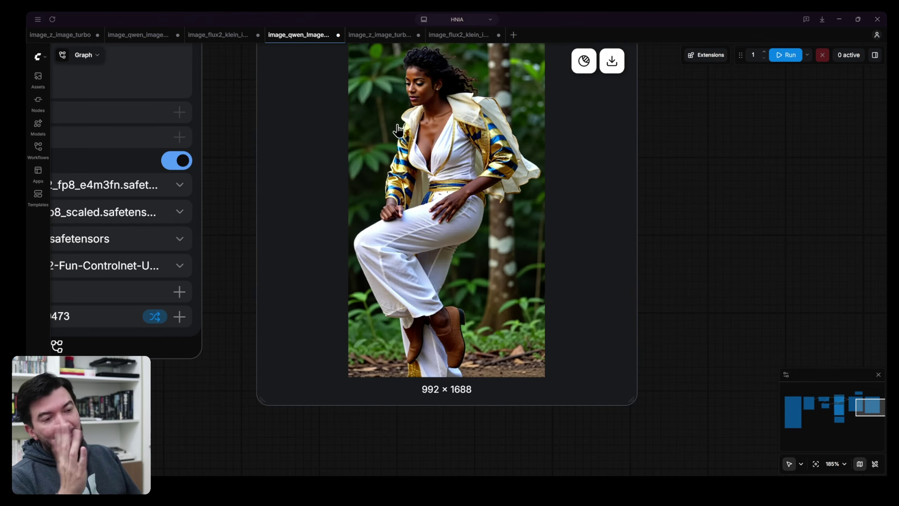
Alternate between the Z-Image-Turbo and Qwen results, comparing pose, clothing, hair and feet.
left_click(376, 35)
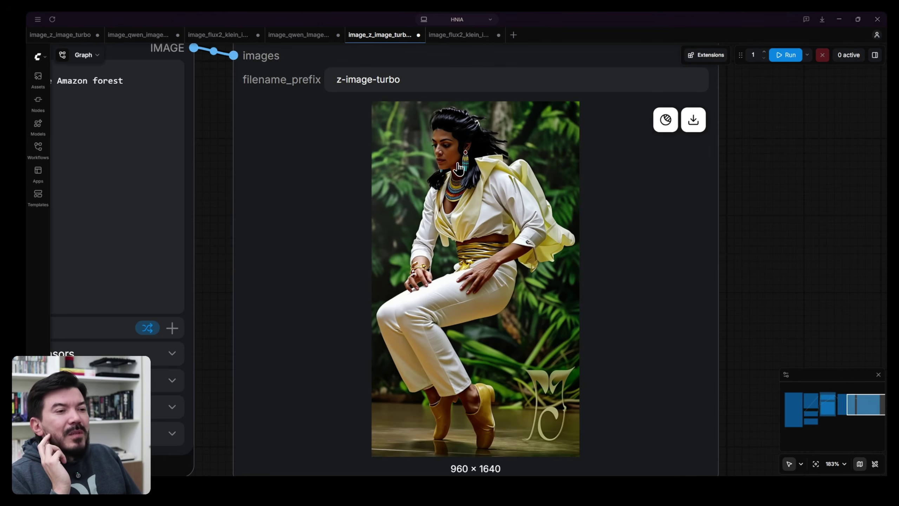
left_click(308, 39)
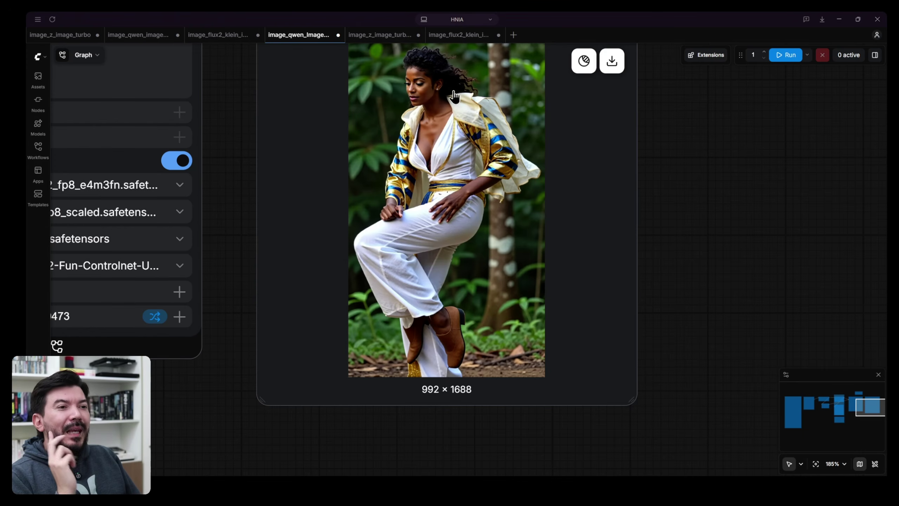
left_click(377, 35)
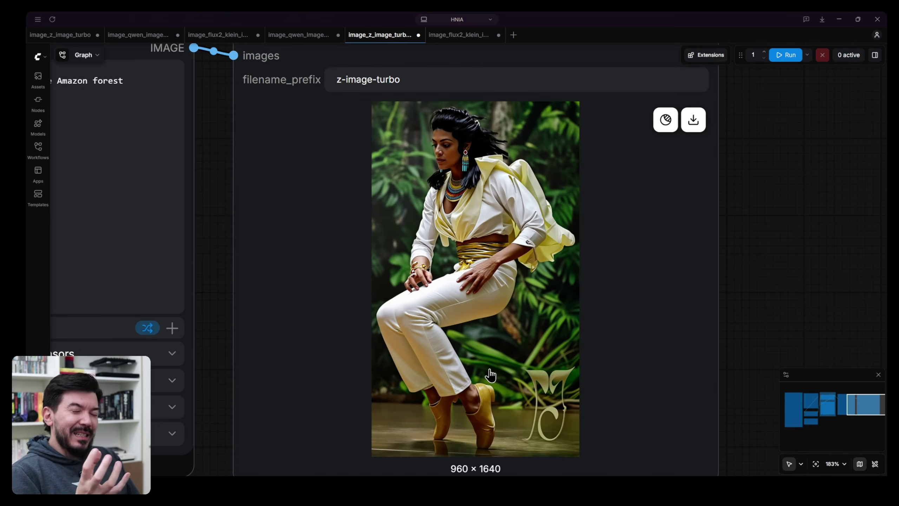
scroll(490, 375, "down", 4)
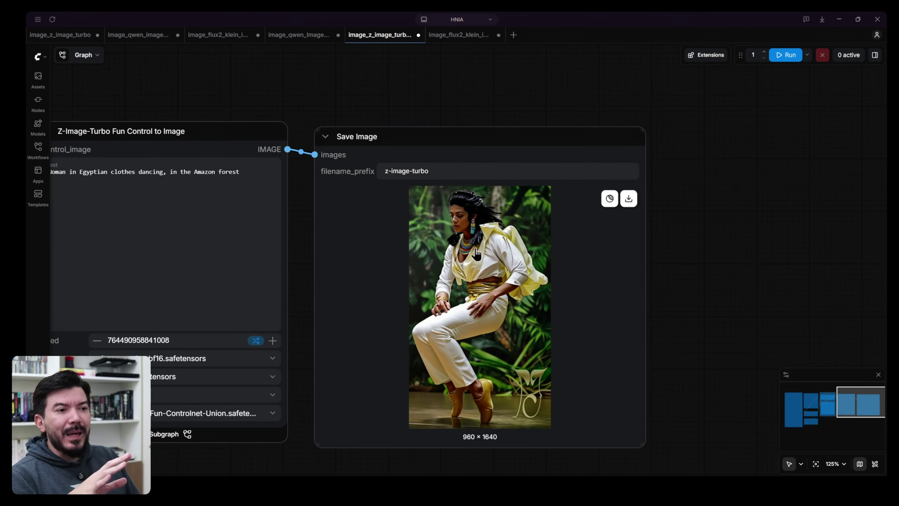
scroll(488, 273, "up", 6)
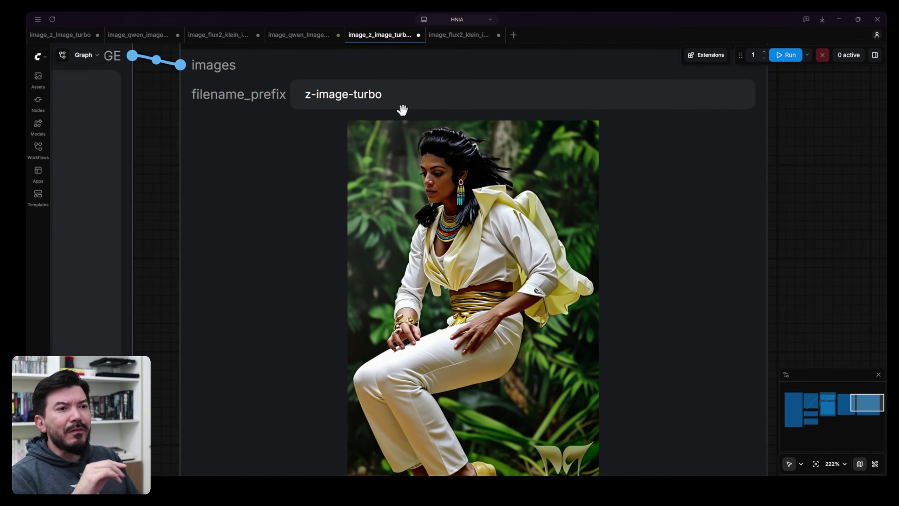
Load the leaning dancer photo from the Documents folder into the Flux.2 Klein workflow's Load Image node.
left_click(452, 45)
scroll(333, 454, "down", 5)
scroll(402, 391, "left", 10)
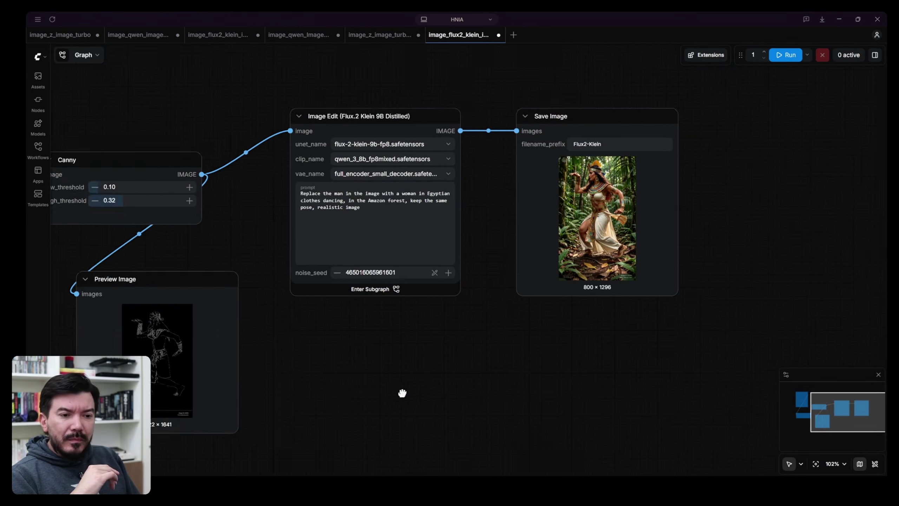
key("alt+Tab")
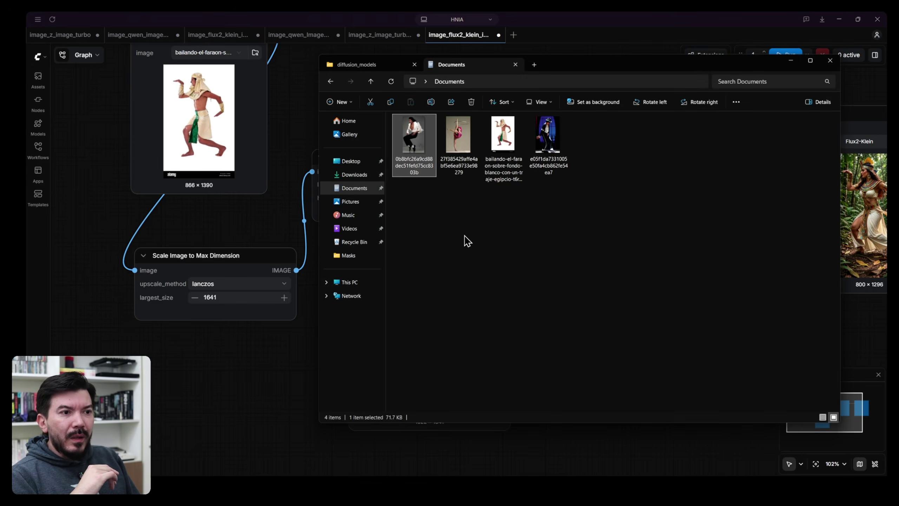
left_click_drag(415, 144, 215, 128)
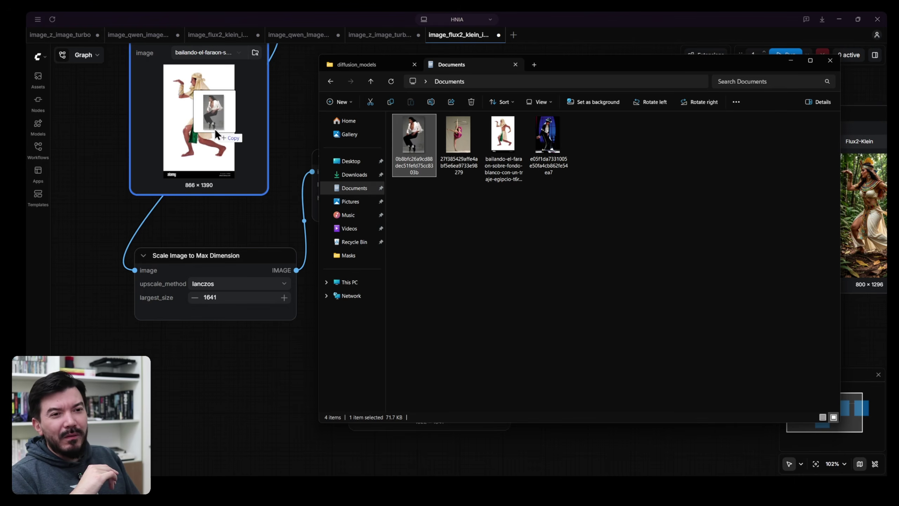
left_click(248, 126)
Run the Flux.2 Klein workflow and examine the generated image in its Save Image node.
left_click_drag(370, 102, 231, 135)
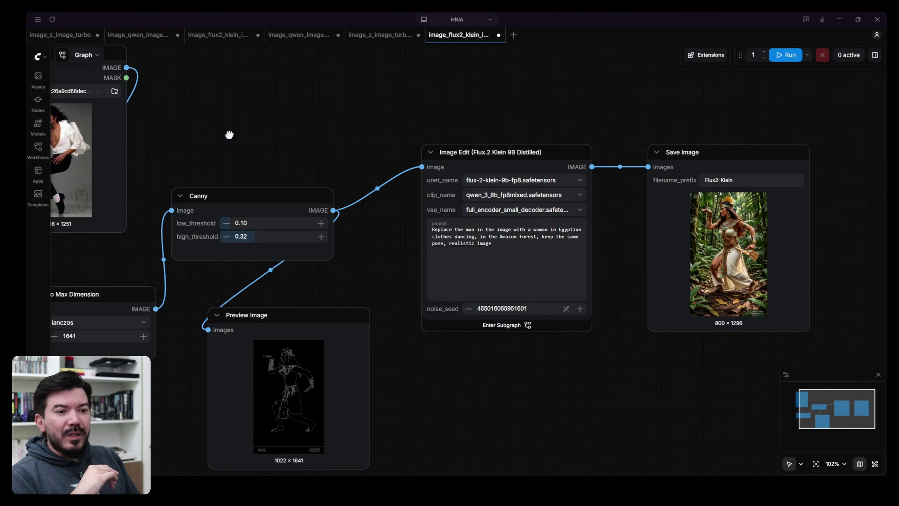
left_click(777, 59)
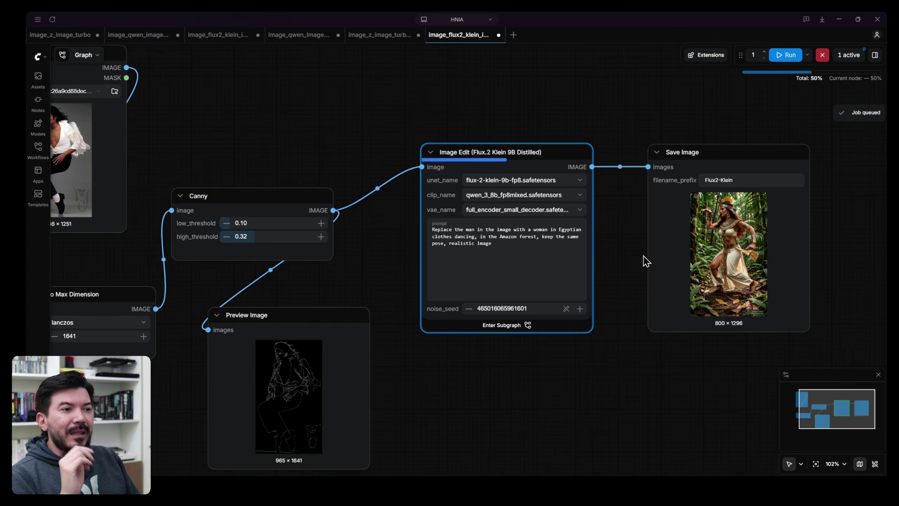
left_click_drag(618, 287, 479, 293)
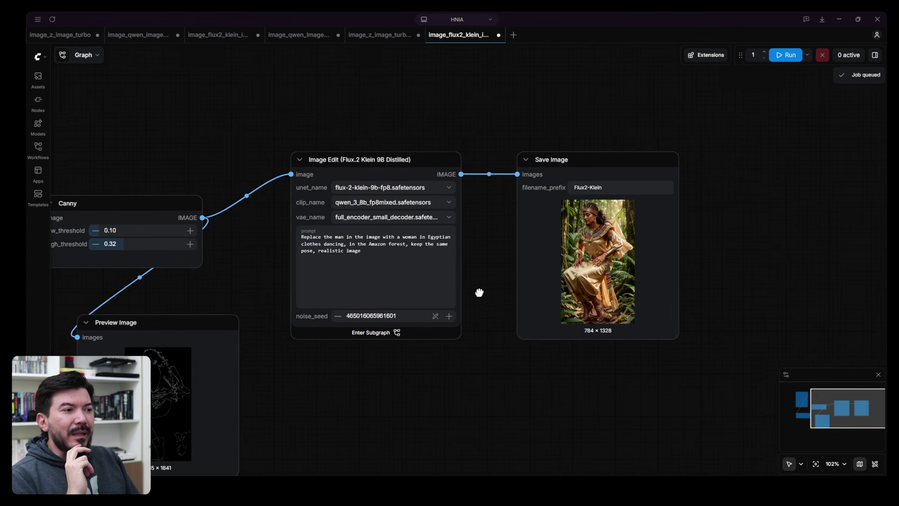
scroll(622, 266, "up", 8)
scroll(622, 266, "up", 4)
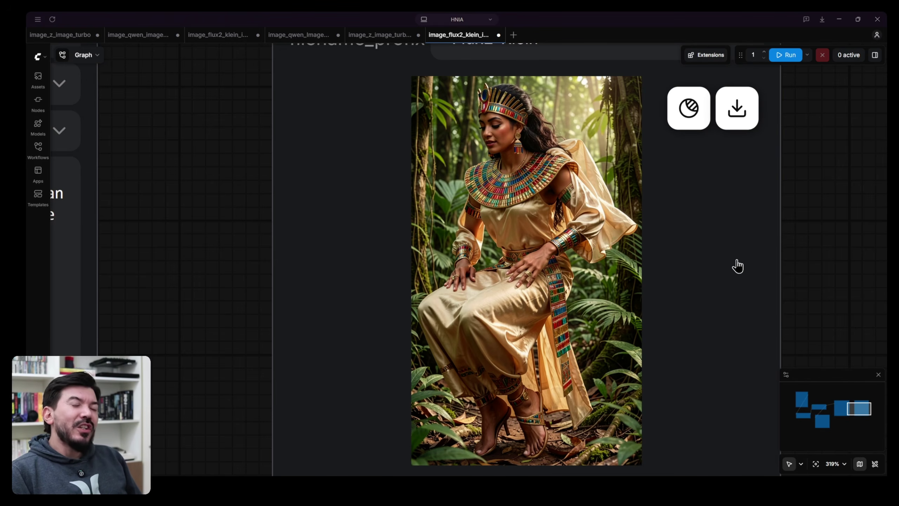
Open the leaning-pose results of the Qwen, Z-Image-Turbo and Flux.2 Klein workflows as full-size images in the browser.
left_click(287, 36)
right_click(411, 172)
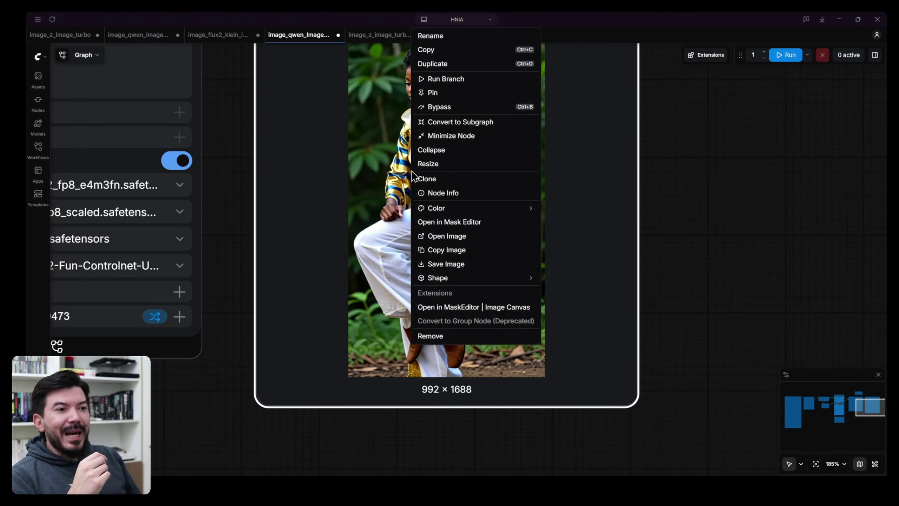
left_click(442, 235)
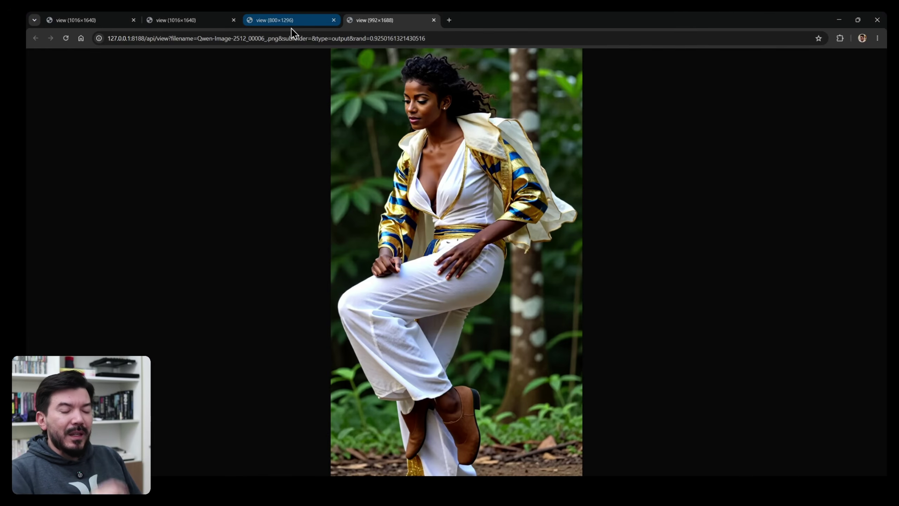
key("alt+Tab")
left_click(375, 35)
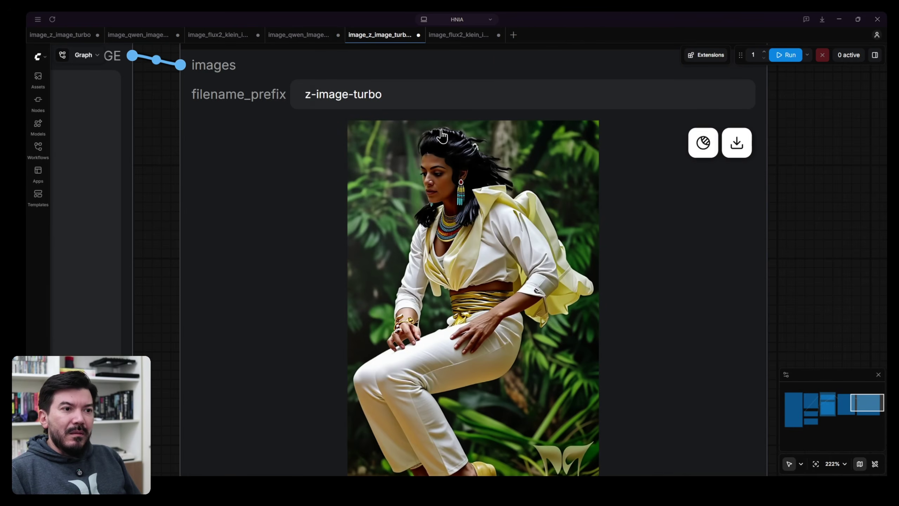
right_click(450, 165)
left_click(492, 236)
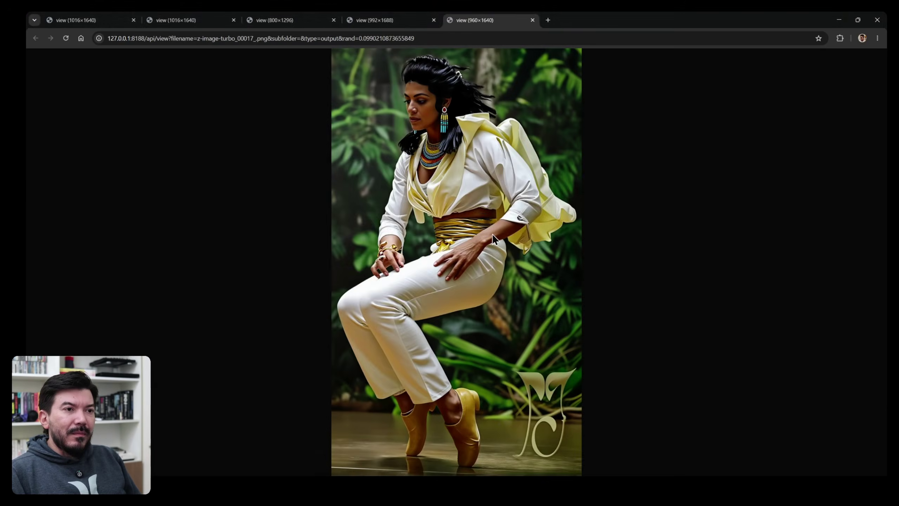
key("alt+Tab")
left_click(455, 36)
right_click(478, 205)
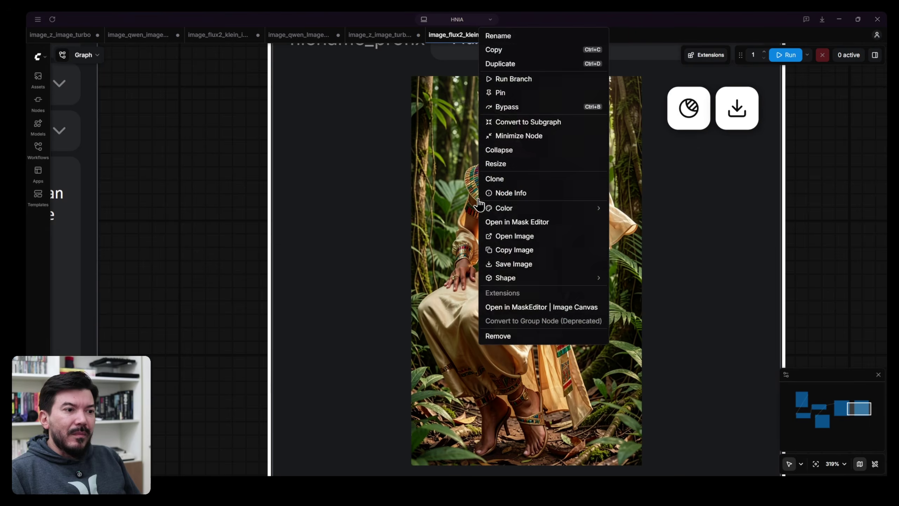
left_click(499, 236)
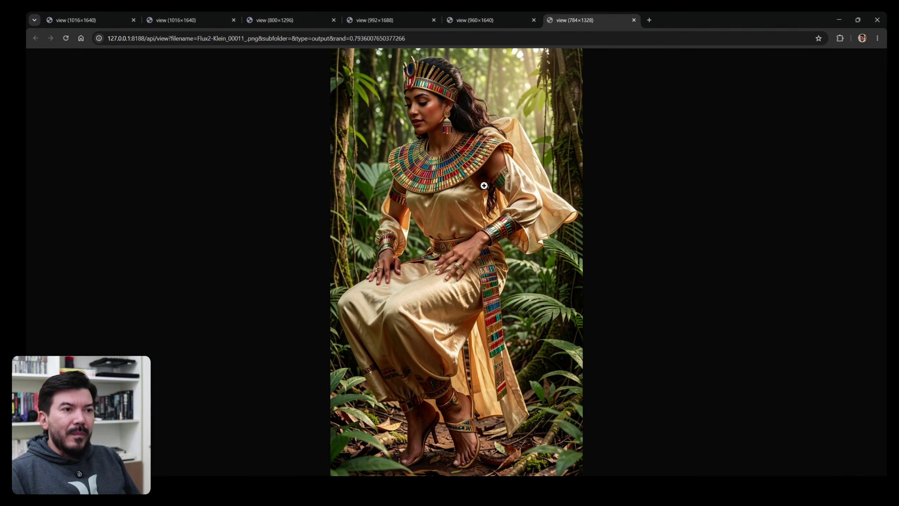
Alternate between the full-size Qwen, Z-Image-Turbo and Flux.2 Klein images, comparing pose, Egyptian clothing, feet and forest background.
left_click(377, 23)
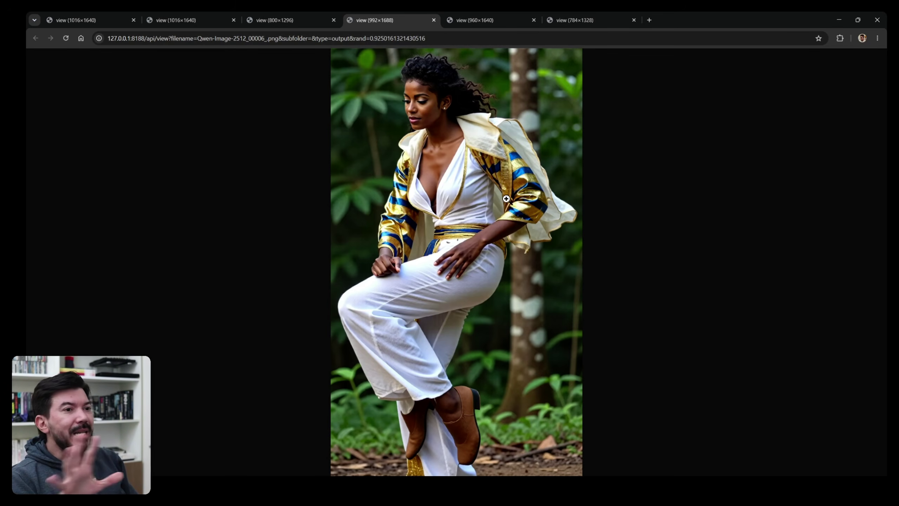
left_click(471, 22)
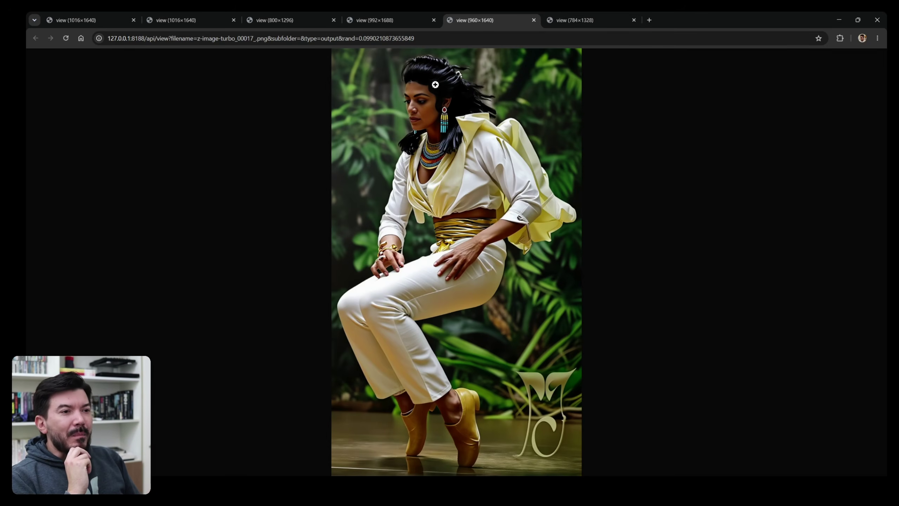
left_click(564, 21)
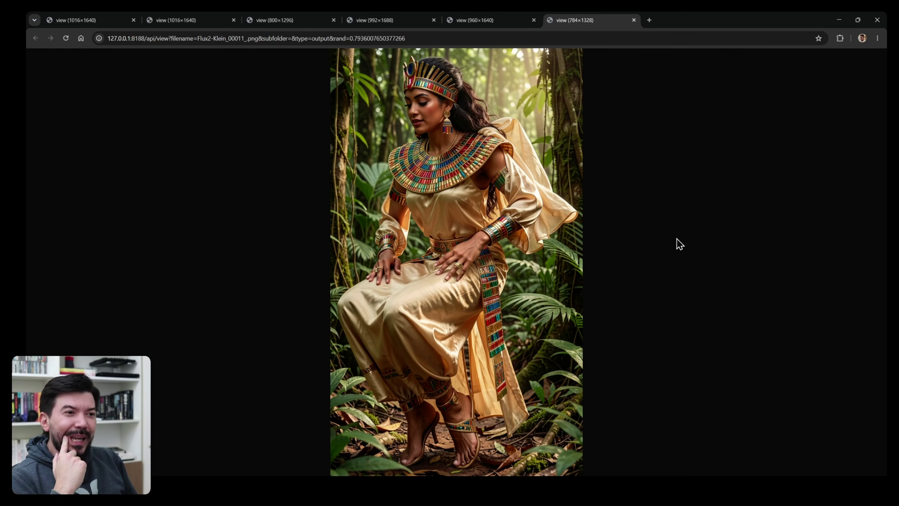
left_click(475, 20)
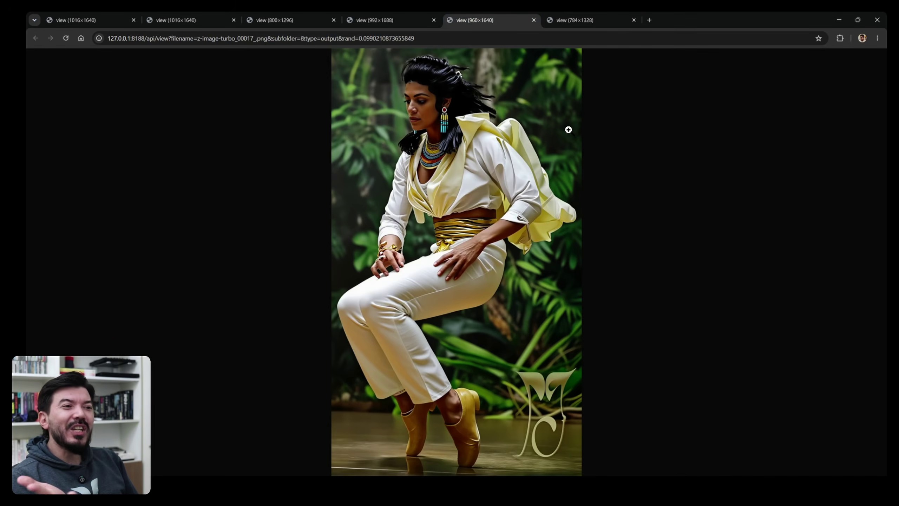
left_click(581, 20)
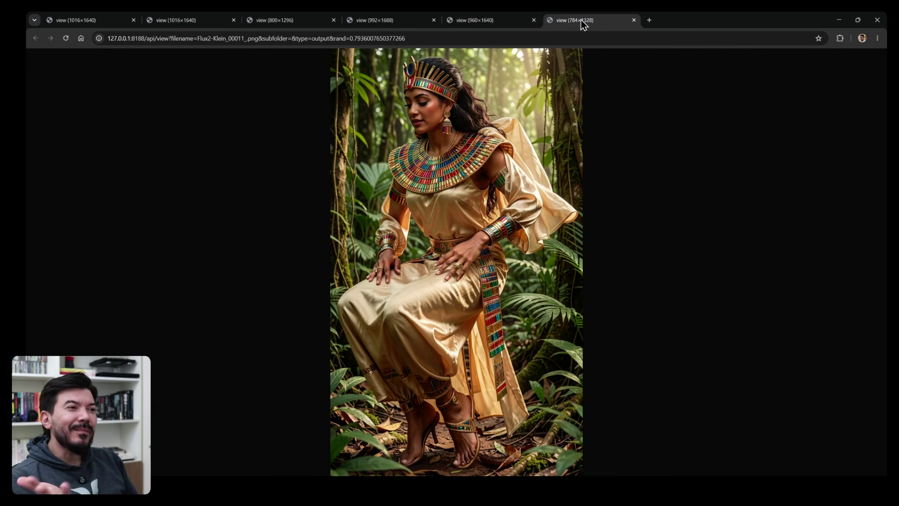
left_click(392, 20)
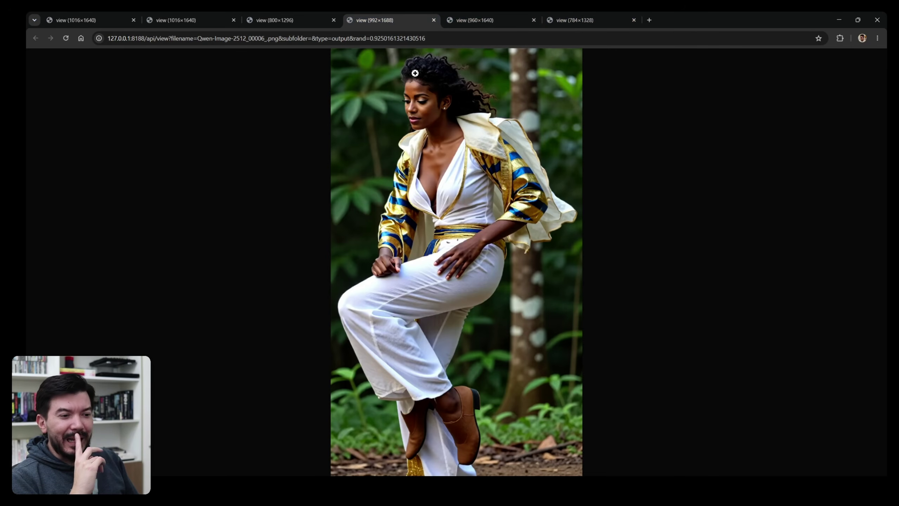
Preview the photos of the dancer in a hat and the gymnast with a hoop from the Documents folder.
key("alt+Tab")
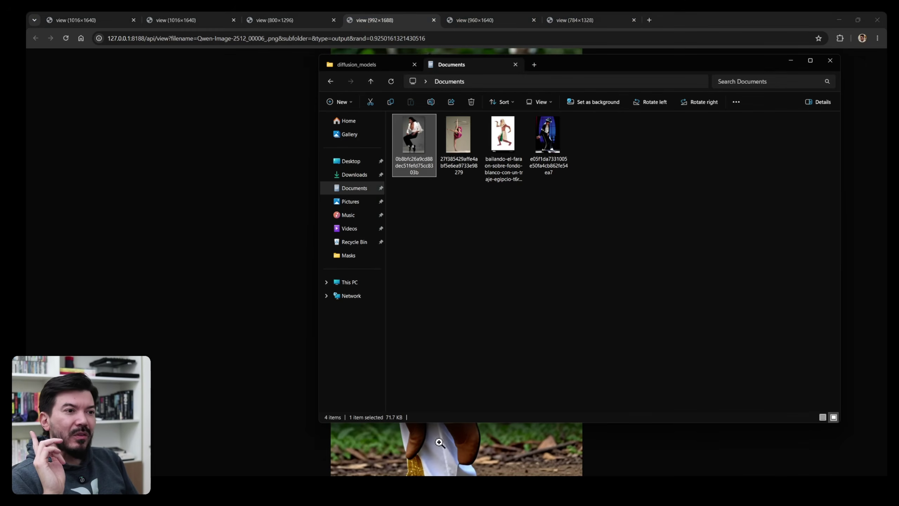
left_click(548, 168)
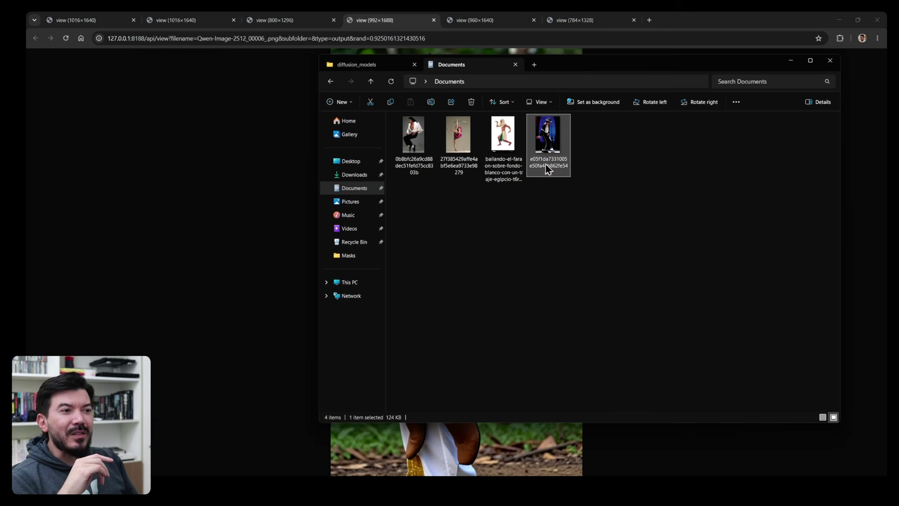
double_click(548, 168)
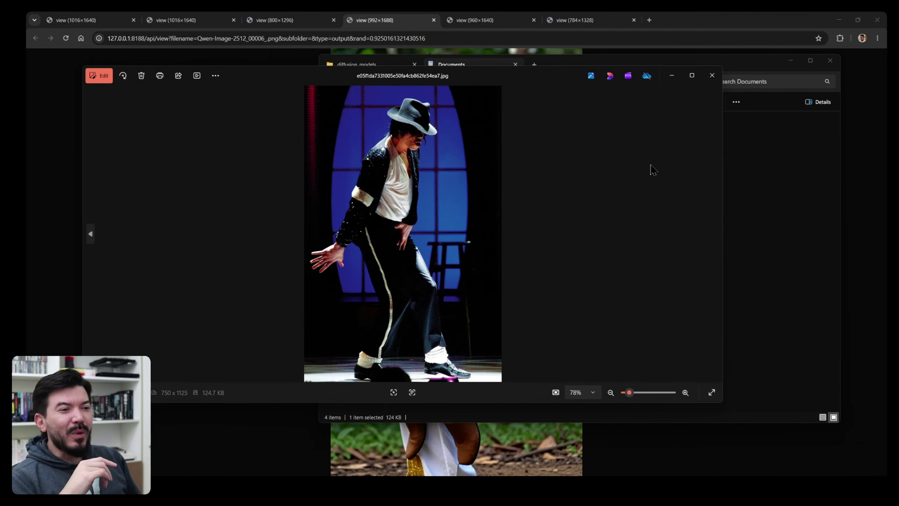
left_click(712, 76)
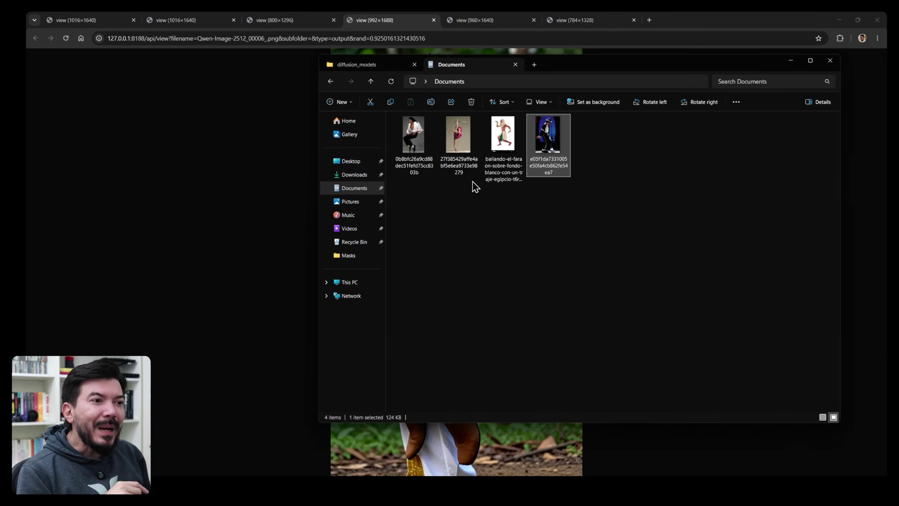
double_click(459, 167)
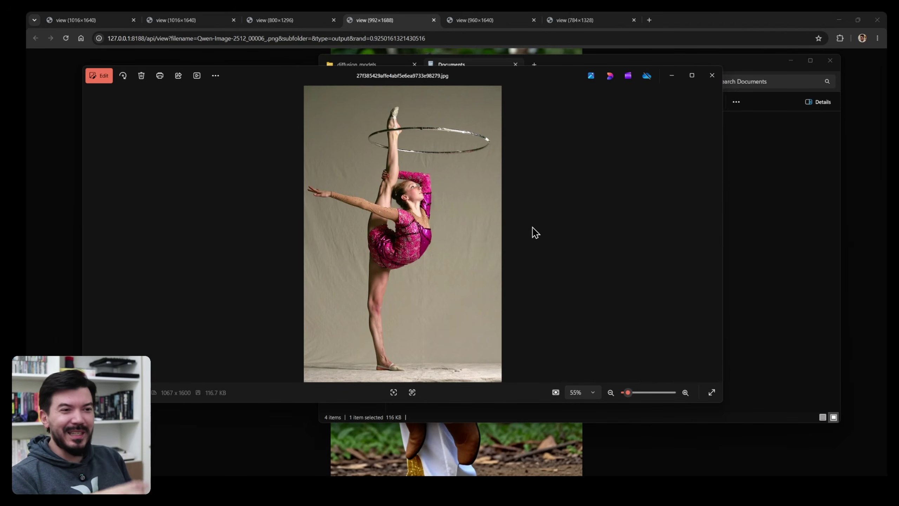
left_click(712, 77)
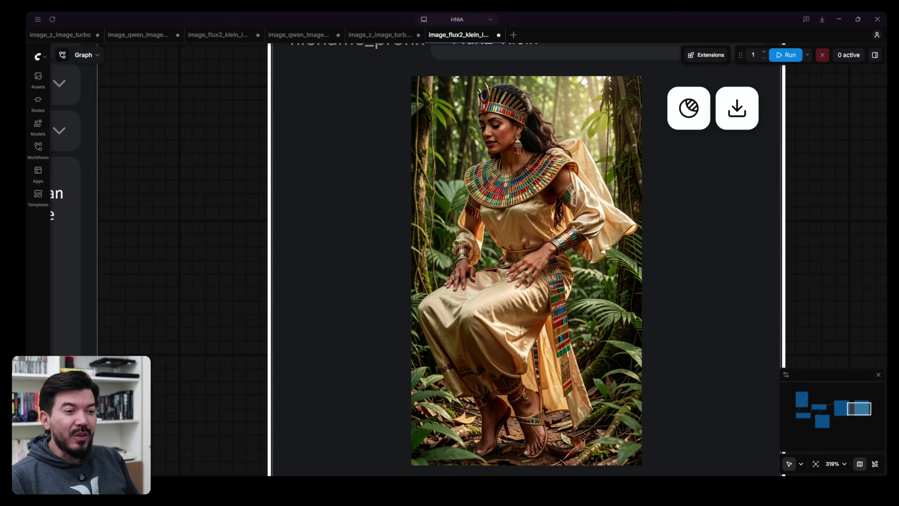
Load the photo of the gymnast with a hoop into the Qwen workflow's Load Image node.
left_click(295, 35)
scroll(248, 160, "down", 5)
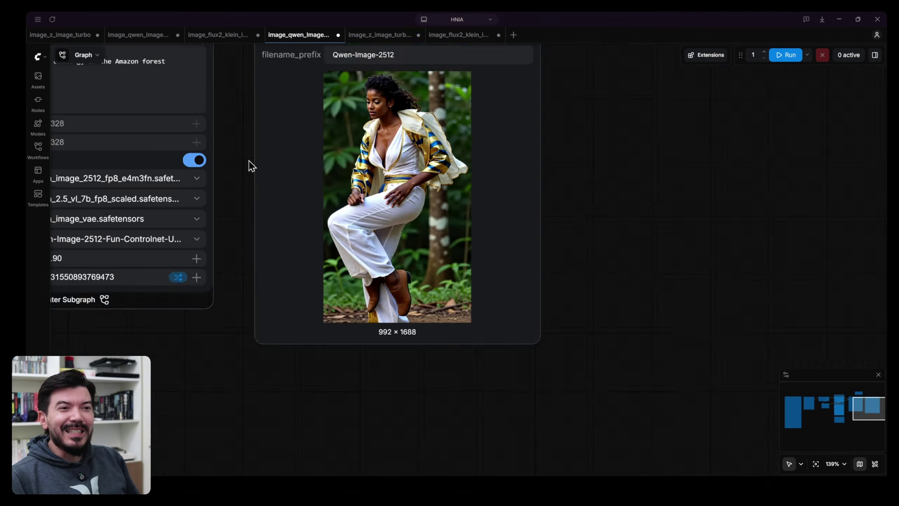
scroll(535, 342, "up", 3)
scroll(279, 293, "up", 5)
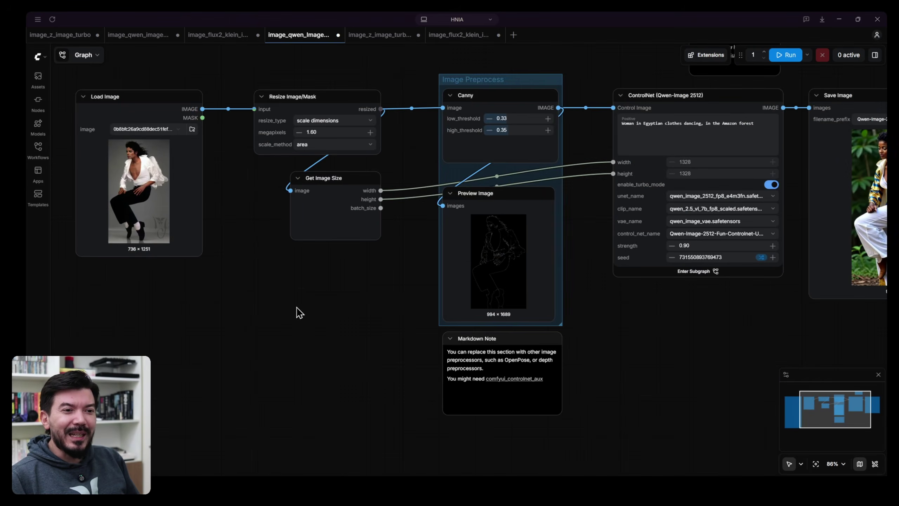
key("alt+Tab")
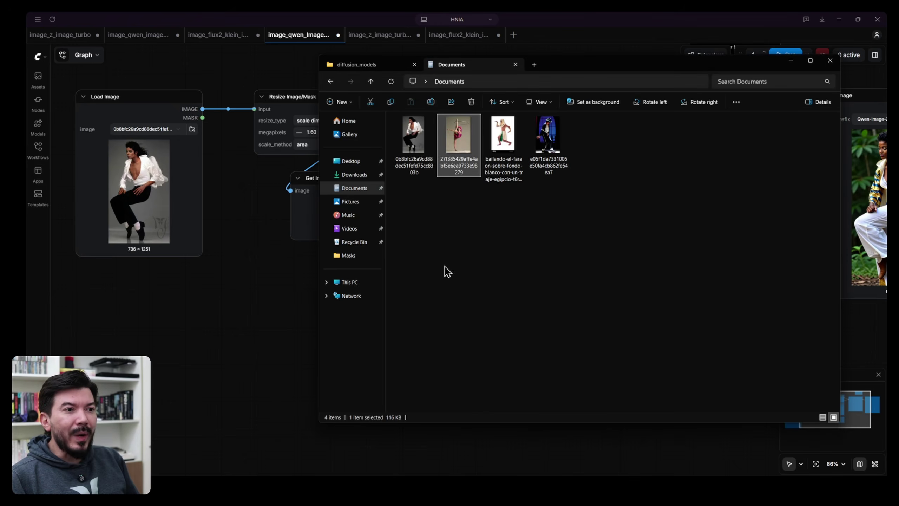
left_click_drag(455, 156, 163, 184)
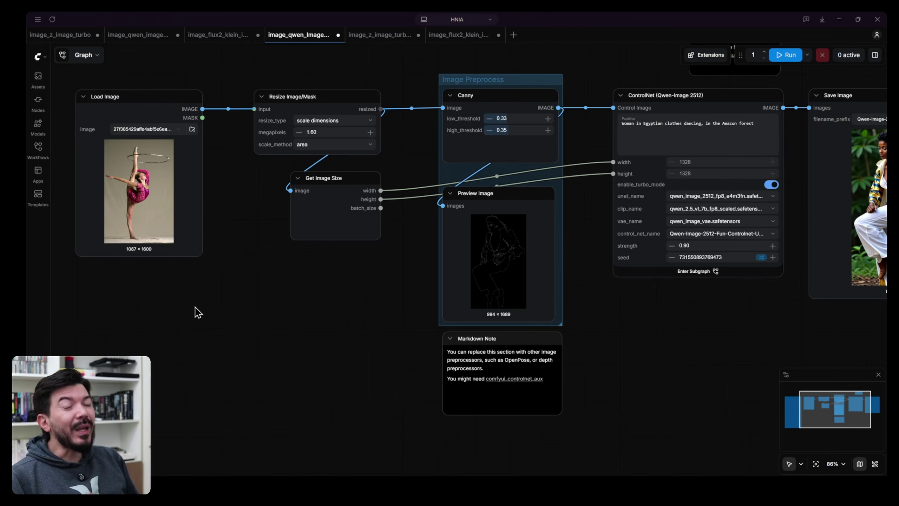
Run the Qwen workflow with the gymnast photo and examine the generated image in its Save Image node.
left_click(784, 58)
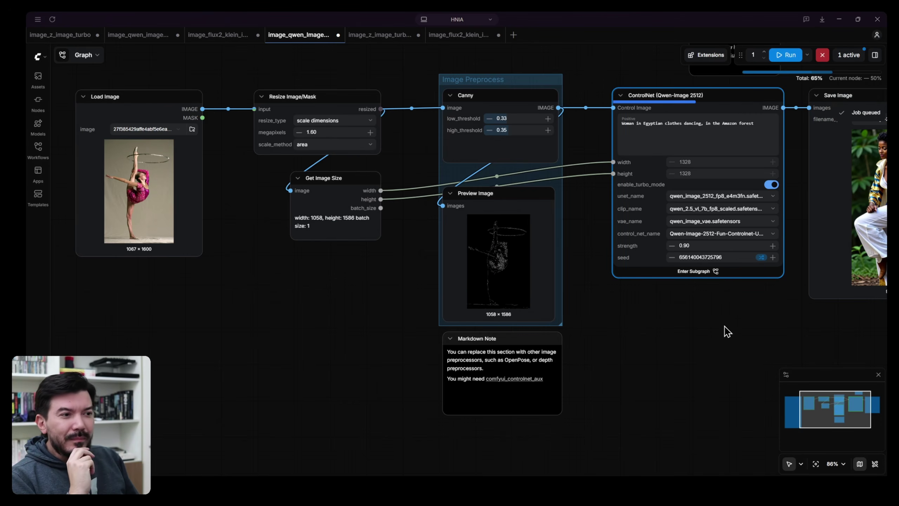
left_click_drag(708, 329, 346, 398)
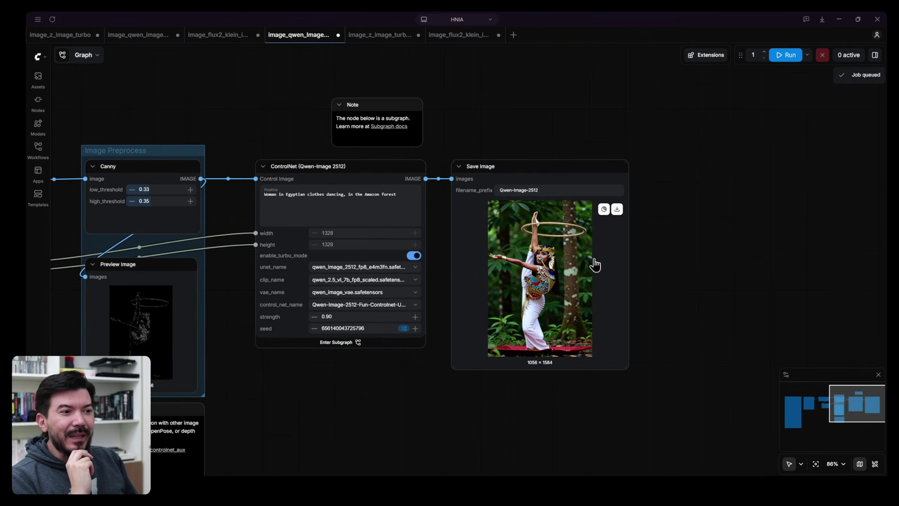
scroll(561, 294, "up", 5)
scroll(675, 243, "down", 6)
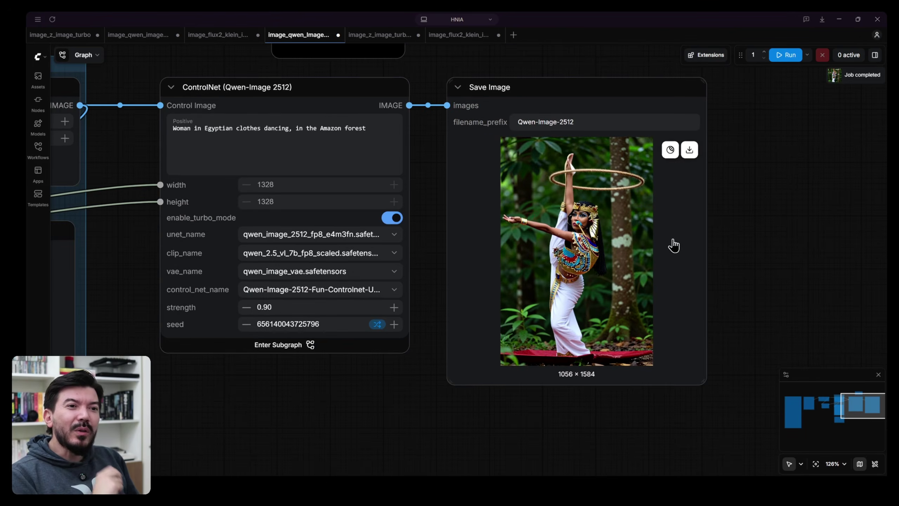
Replace "dancing" with "doing a gymnast move" in the Qwen ControlNet node's positive prompt.
scroll(207, 118, "up", 5)
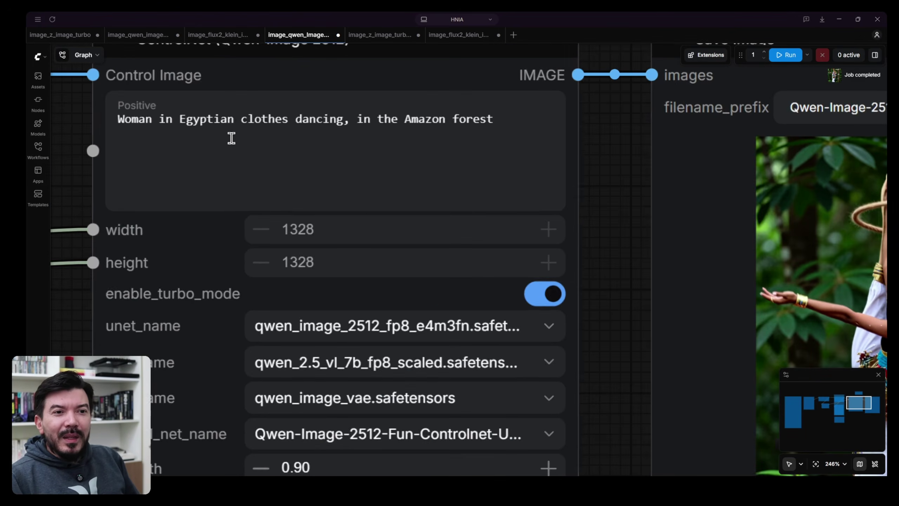
double_click(308, 119)
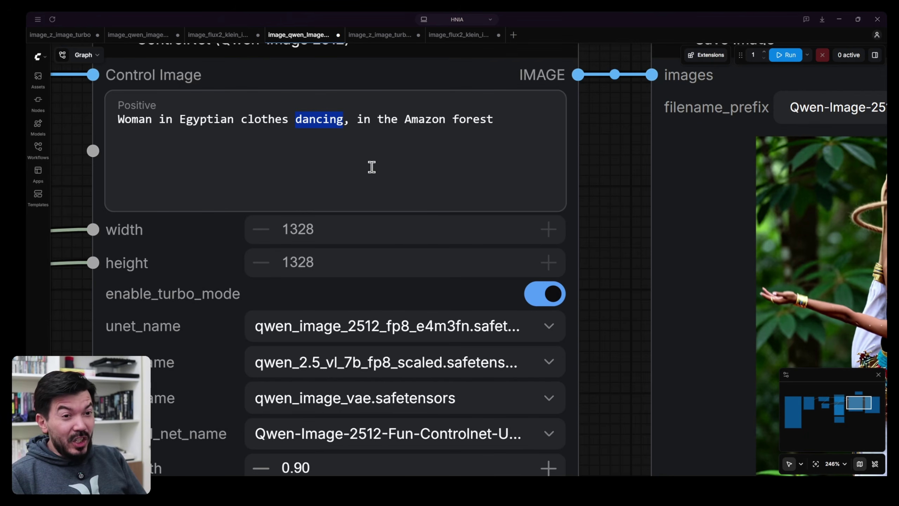
type("doing a ")
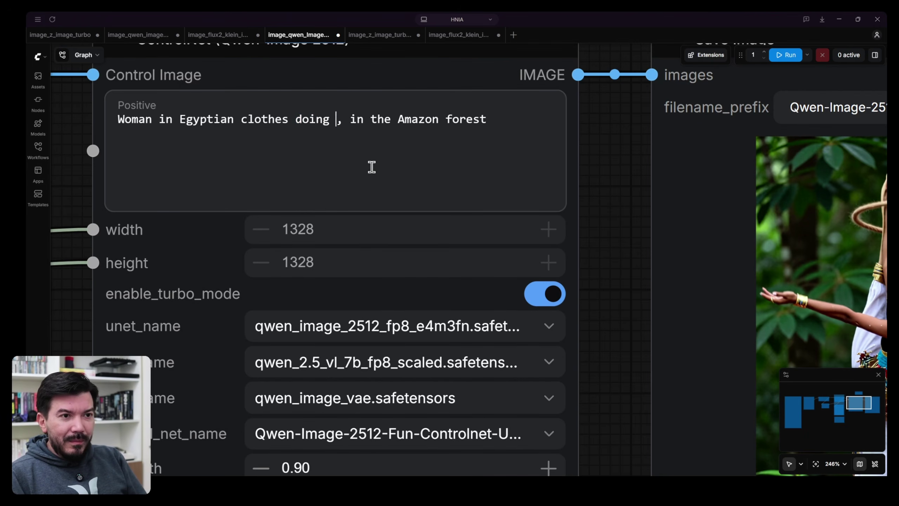
type("gymnast move")
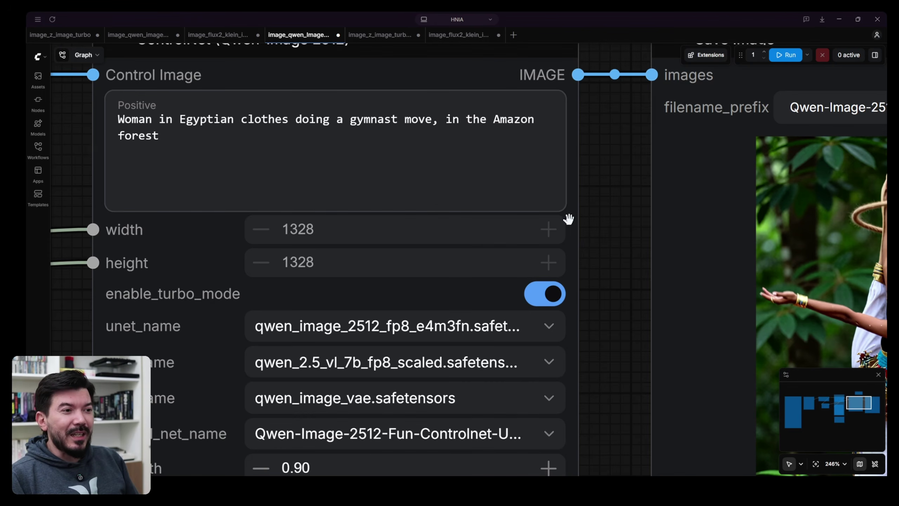
Run the Qwen workflow with the gymnast move prompt and examine the standing leg in the generated image.
scroll(583, 245, "down", 5)
left_click_drag(582, 245, 402, 185)
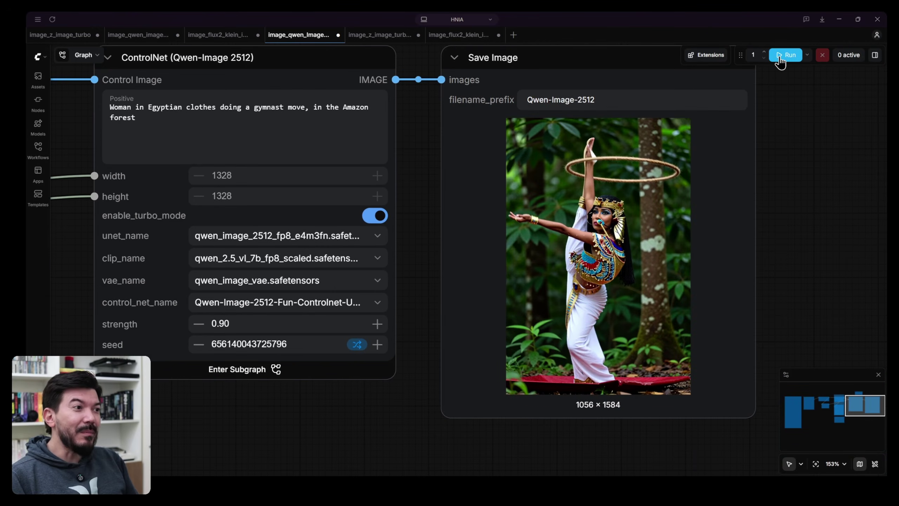
left_click(782, 56)
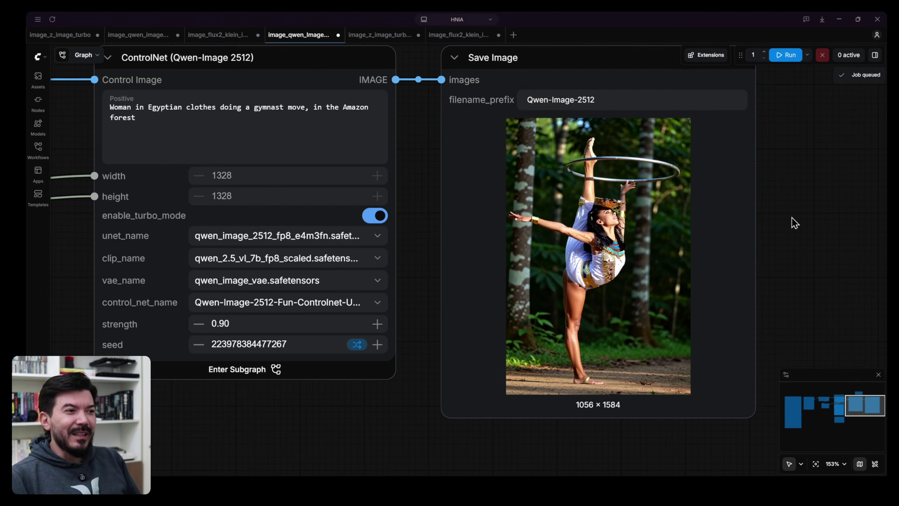
scroll(664, 239, "up", 5)
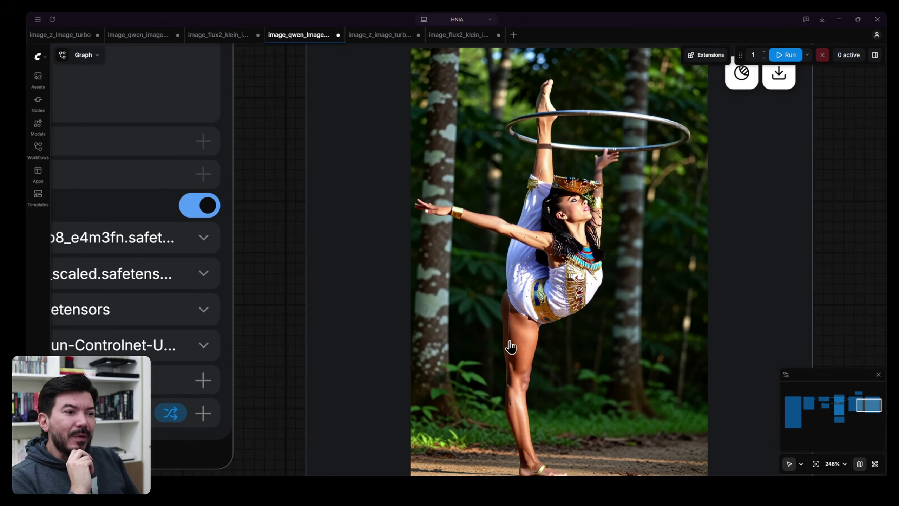
scroll(510, 349, "up", 10)
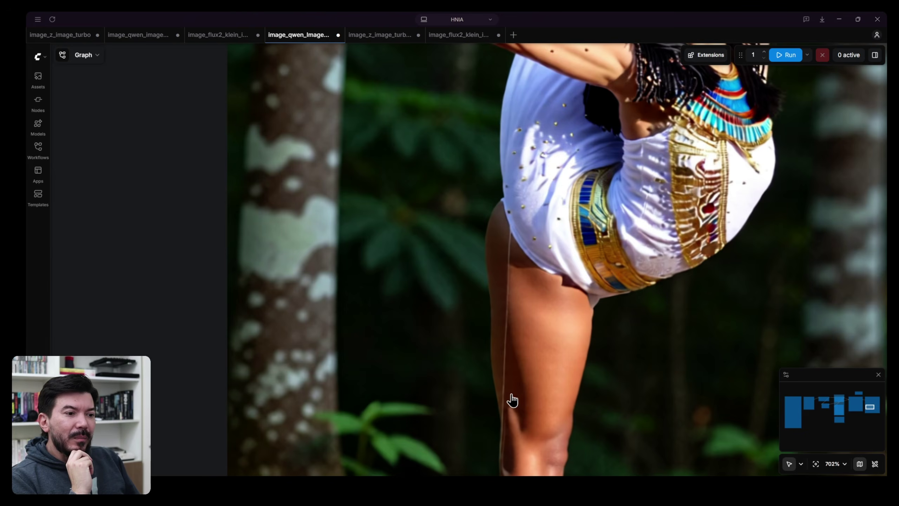
Inspect the standing leg's outline in the Canny preview and compare it with the generated Qwen image.
scroll(512, 402, "down", 15)
left_click_drag(375, 463, 872, 207)
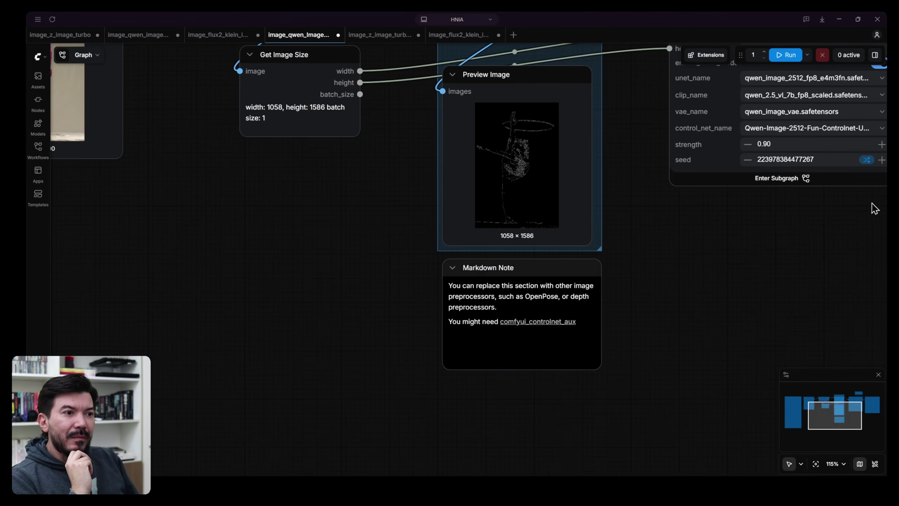
scroll(502, 199, "up", 14)
scroll(502, 199, "up", 1)
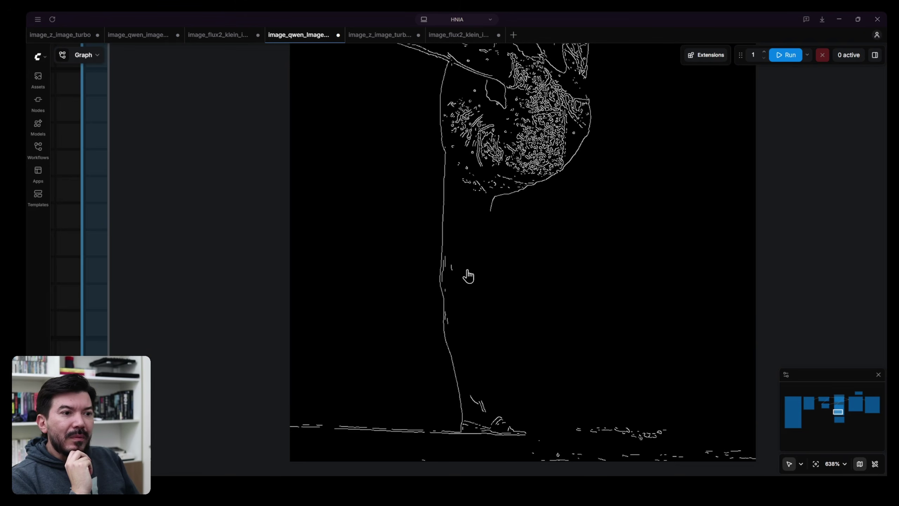
scroll(459, 301, "down", 14)
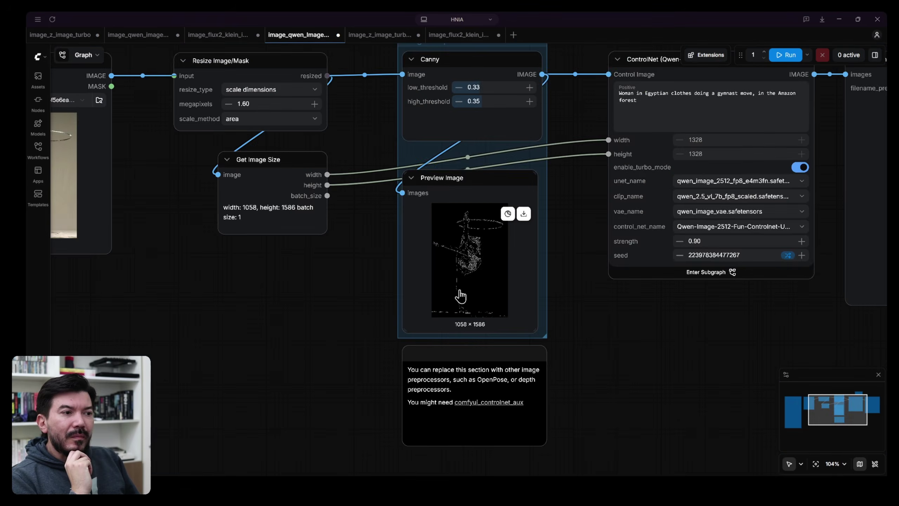
left_click_drag(699, 308, 331, 335)
scroll(332, 340, "up", 5)
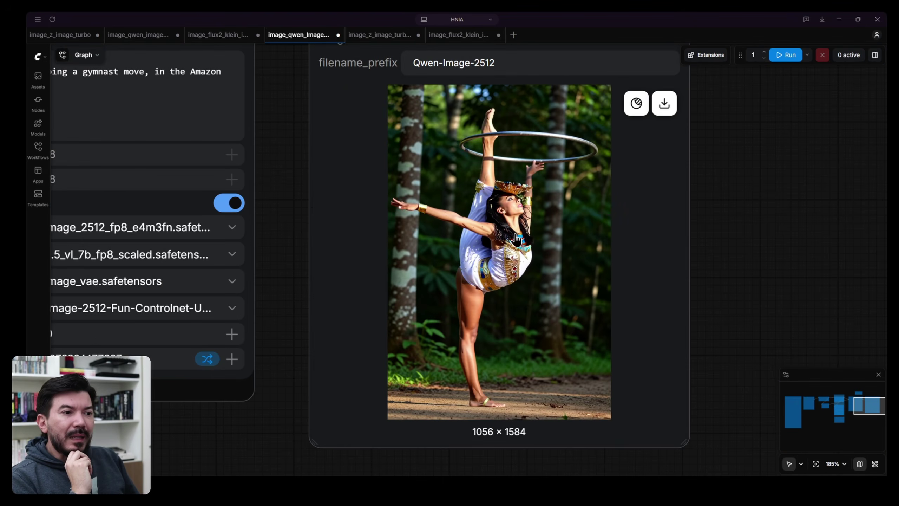
Set the Qwen ControlNet strength to 0.80, rerun the workflow and inspect the generated gymnast image.
scroll(342, 366, "down", 4)
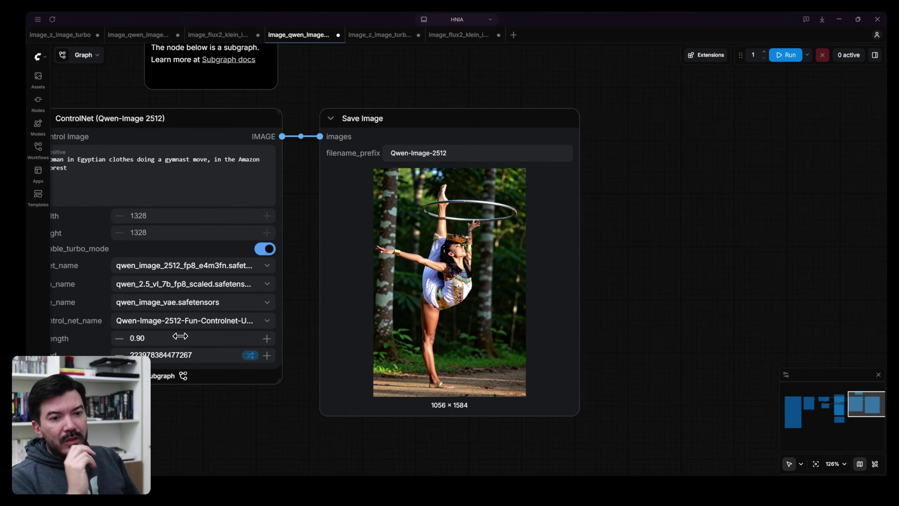
left_click(119, 338)
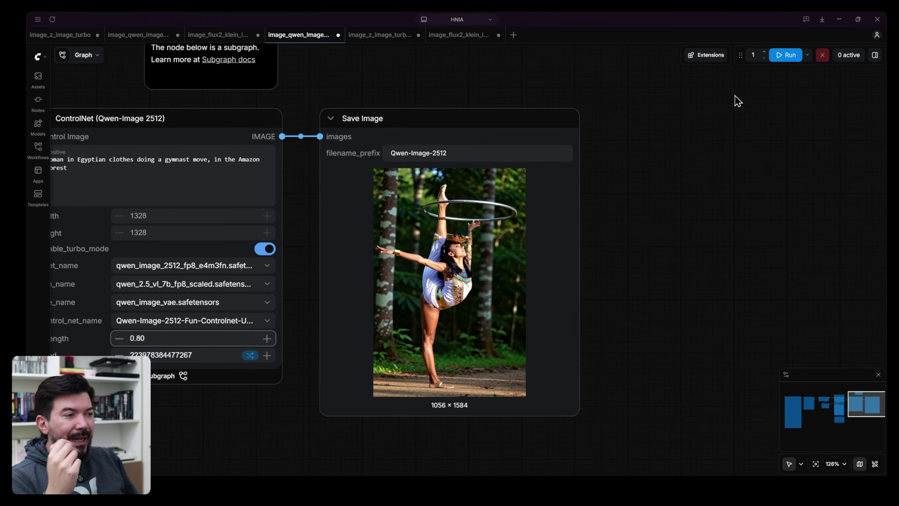
left_click(781, 57)
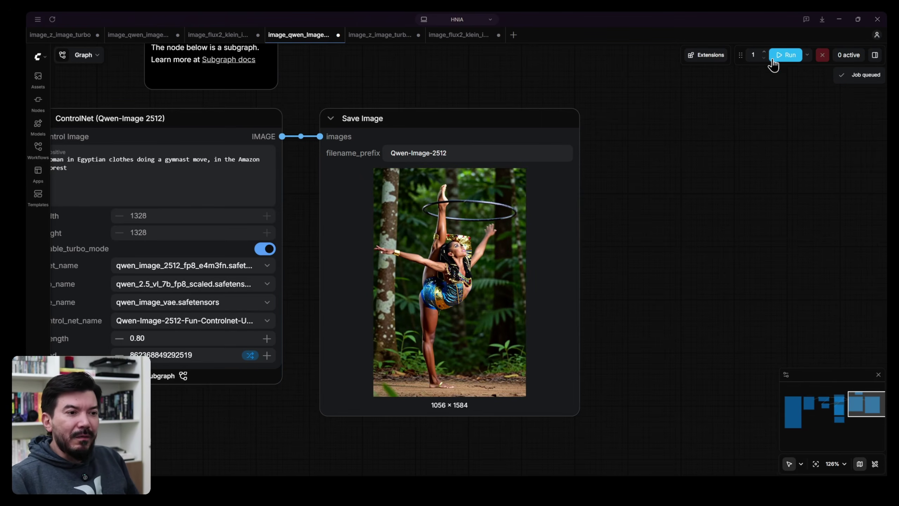
scroll(467, 301, "up", 7)
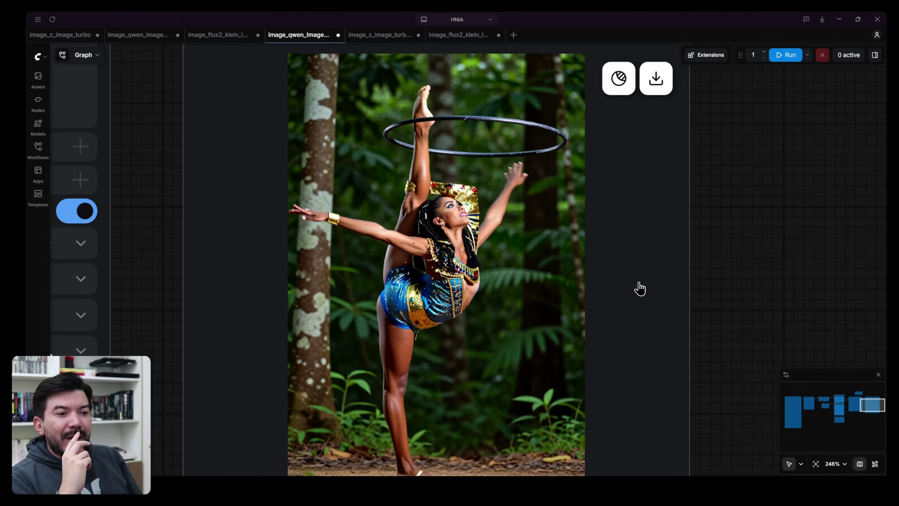
left_click_drag(717, 287, 746, 227)
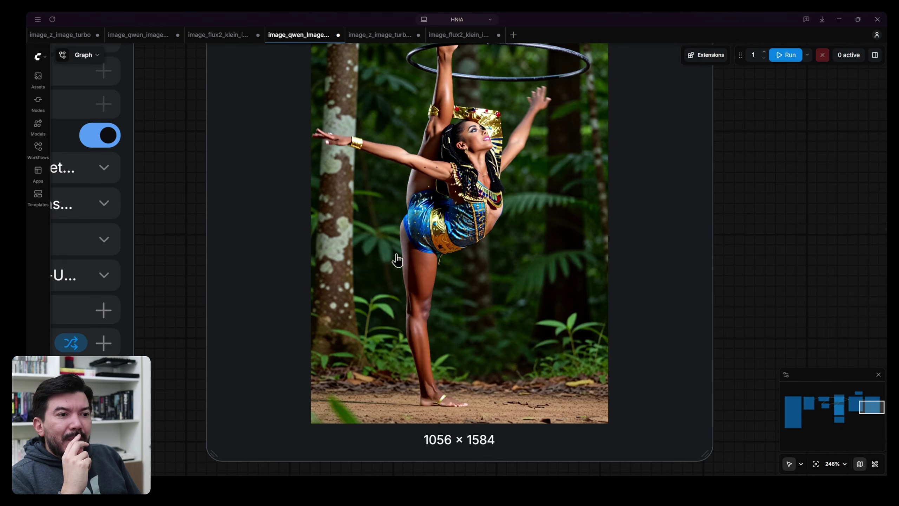
Compare the raised leg, arms and hoop in the reference gymnast photo with those in the generated Qwen image.
scroll(395, 261, "down", 15)
left_click_drag(276, 353, 857, 356)
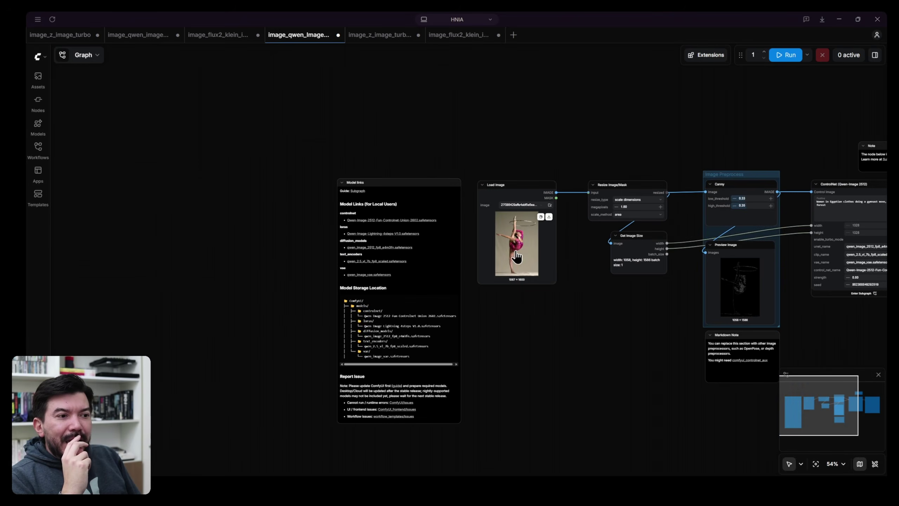
scroll(516, 247, "up", 19)
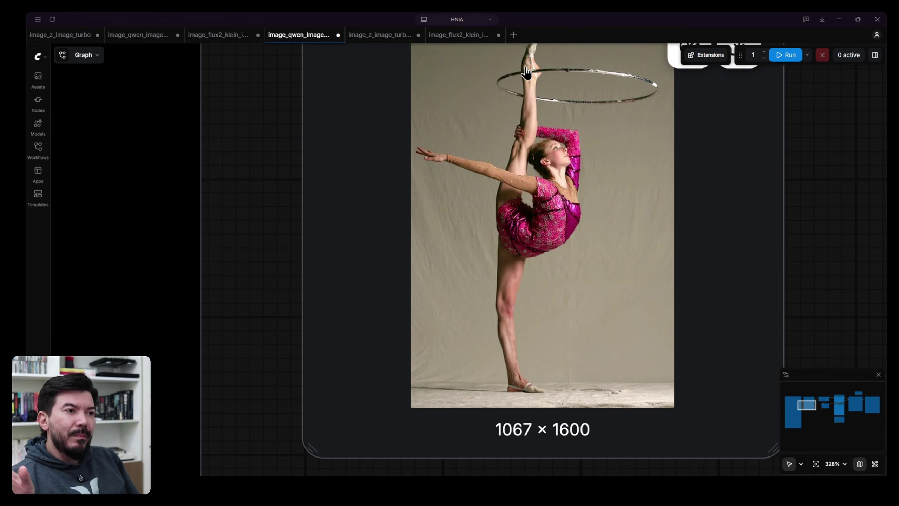
scroll(527, 122, "down", 14)
left_click_drag(668, 263, 114, 352)
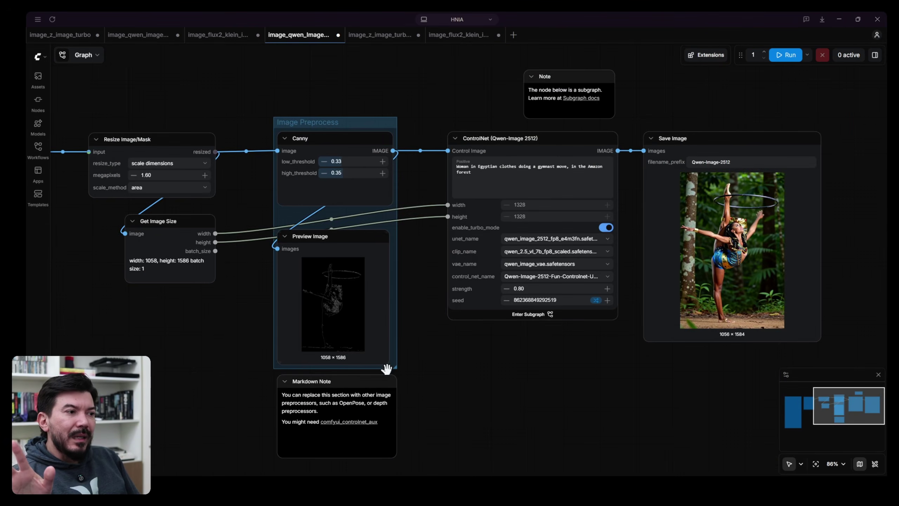
scroll(435, 417, "right", 5)
scroll(565, 263, "up", 14)
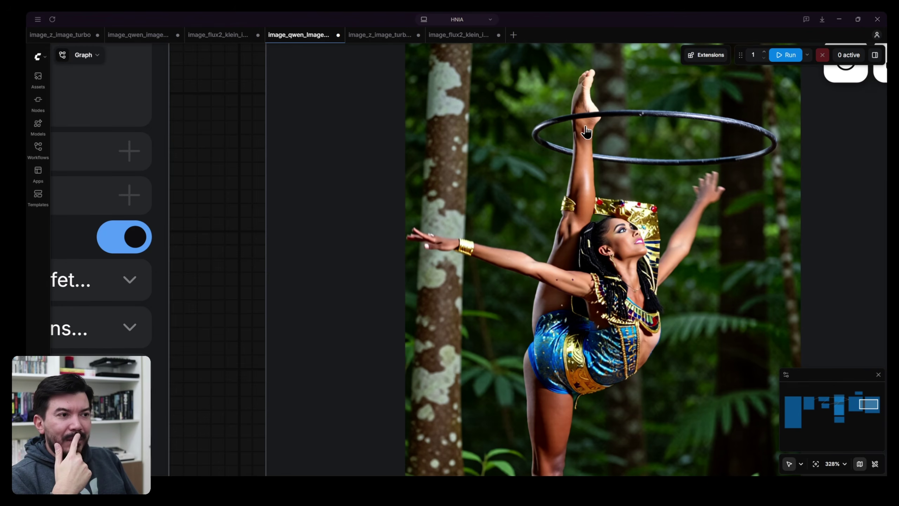
scroll(573, 212, "down", 8)
scroll(573, 227, "down", 1)
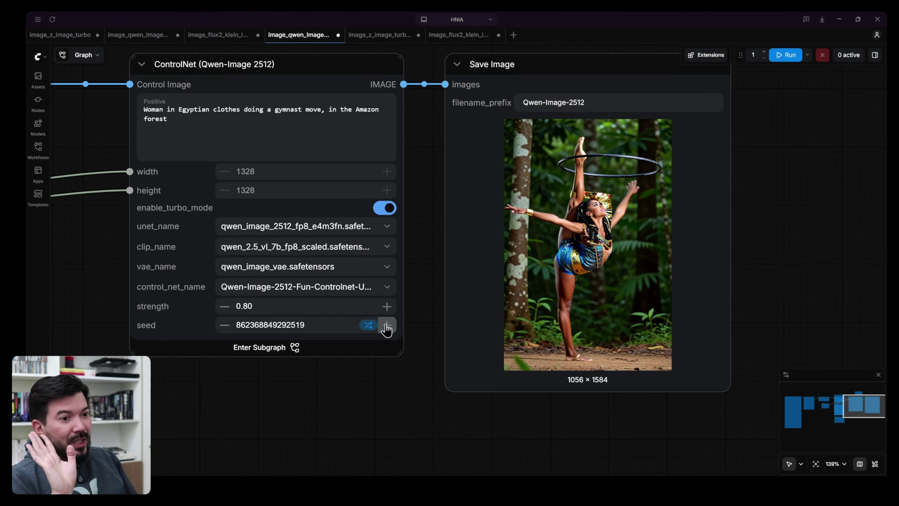
Generate another Qwen image with the same prompt and 0.80 strength, and examine its pose and Egyptian clothing.
left_click(785, 55)
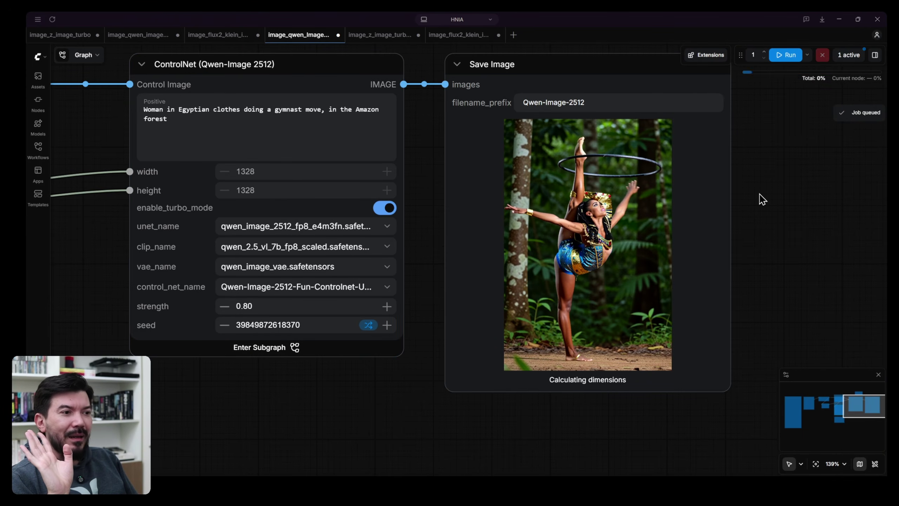
scroll(601, 278, "up", 5)
scroll(600, 280, "up", 3)
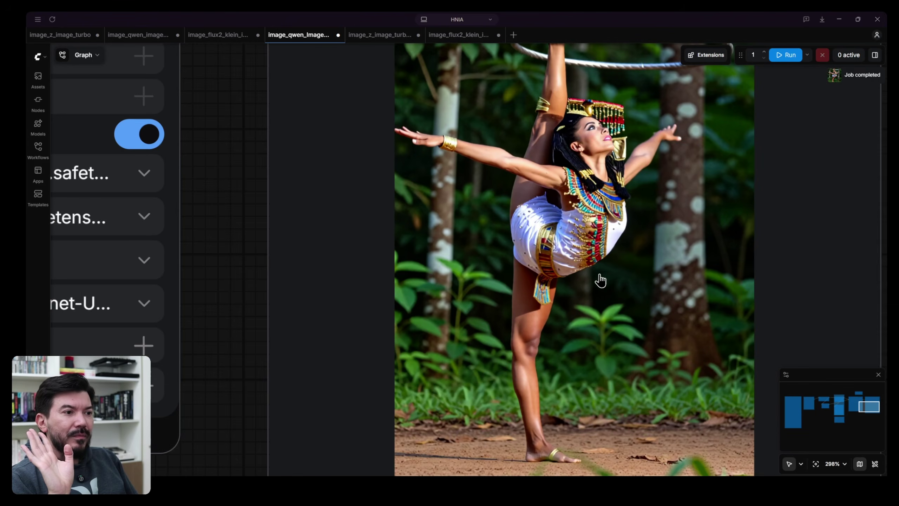
Compare the reference gymnast photo and its Canny outline with the newest Qwen image, checking the arms, legs and hoop.
scroll(600, 279, "down", 12)
left_click_drag(340, 385, 867, 351)
scroll(277, 203, "up", 13)
scroll(277, 203, "up", 1)
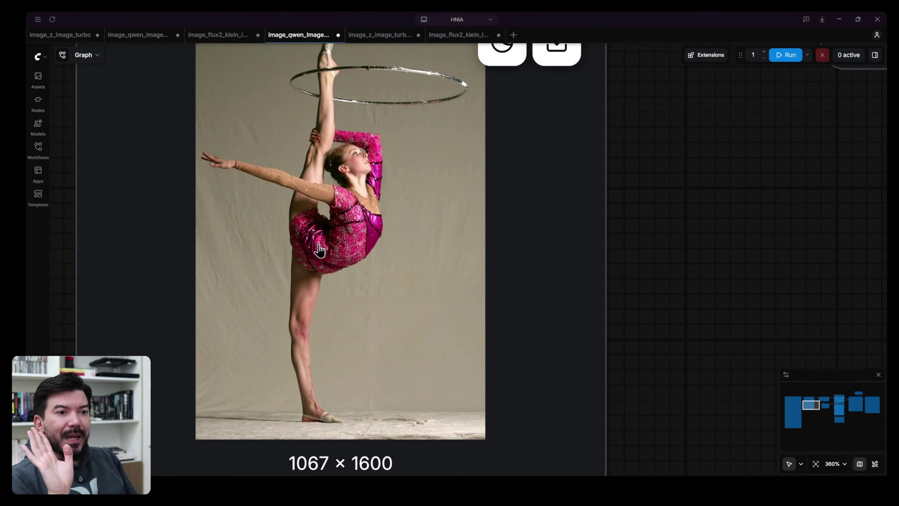
scroll(596, 256, "right", 15)
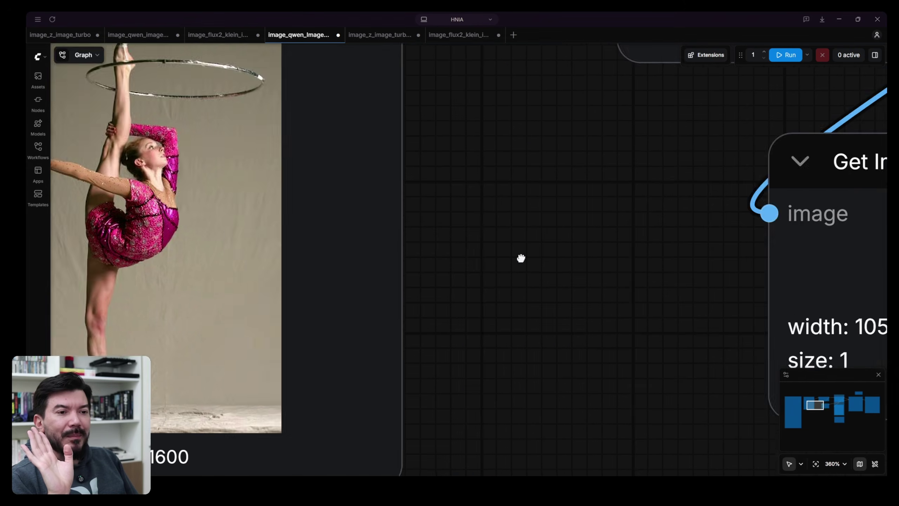
left_click_drag(863, 331, 54, 315)
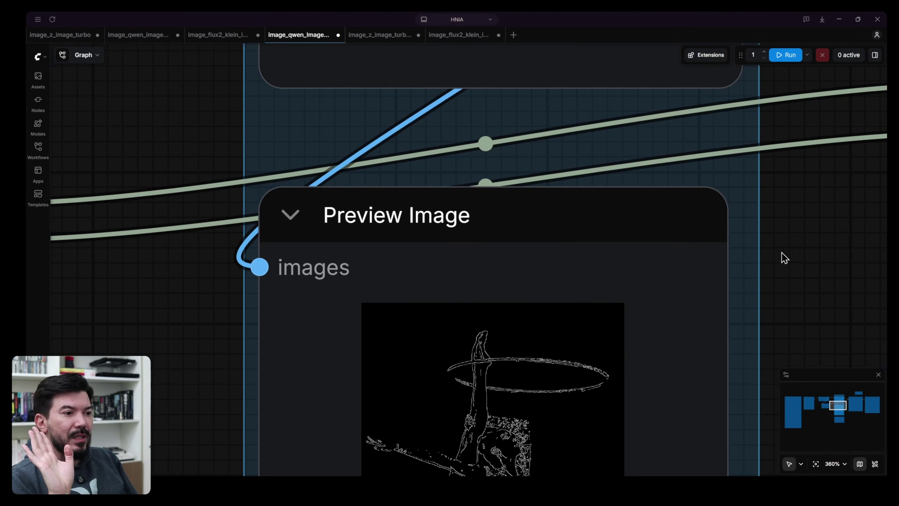
left_click_drag(782, 257, 28, 287)
scroll(418, 264, "down", 10)
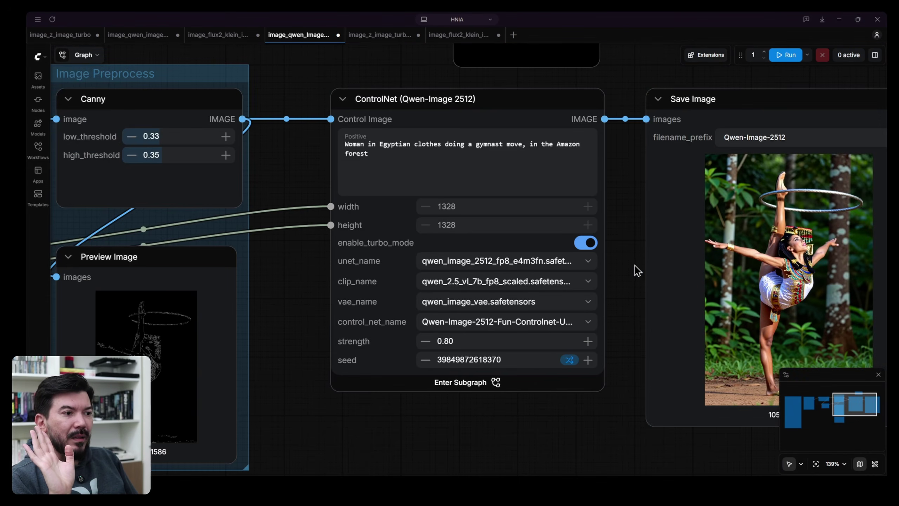
scroll(634, 267, "right", 5)
scroll(444, 285, "up", 2)
scroll(444, 285, "up", 6)
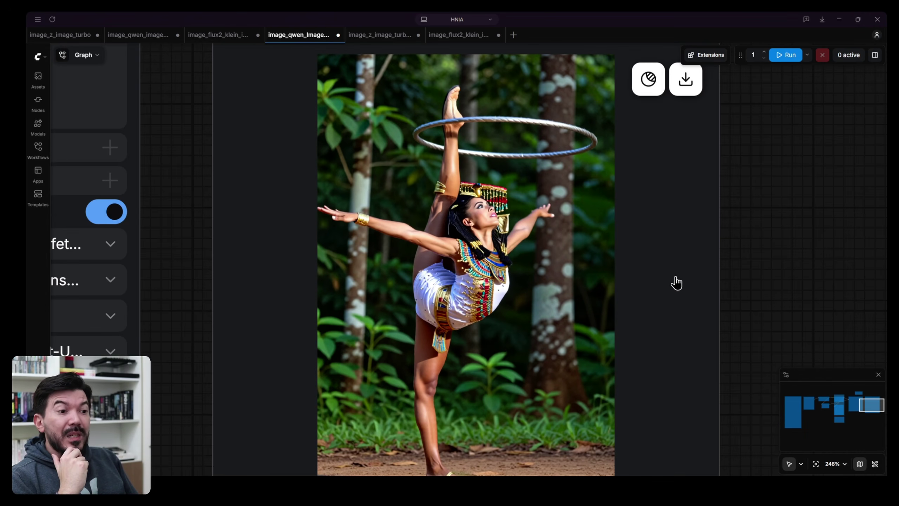
Load the photo of the gymnast with a hoop from the Documents folder into the Z-Image-Turbo workflow's Load Image node.
left_click(374, 35)
scroll(190, 295, "down", 5)
left_click_drag(169, 307, 717, 286)
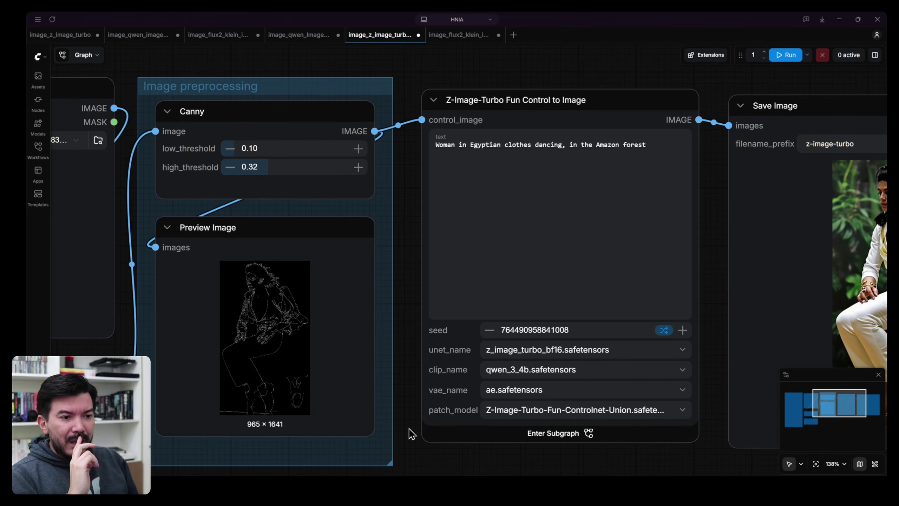
scroll(410, 434, "down", 3)
left_click_drag(411, 430, 453, 419)
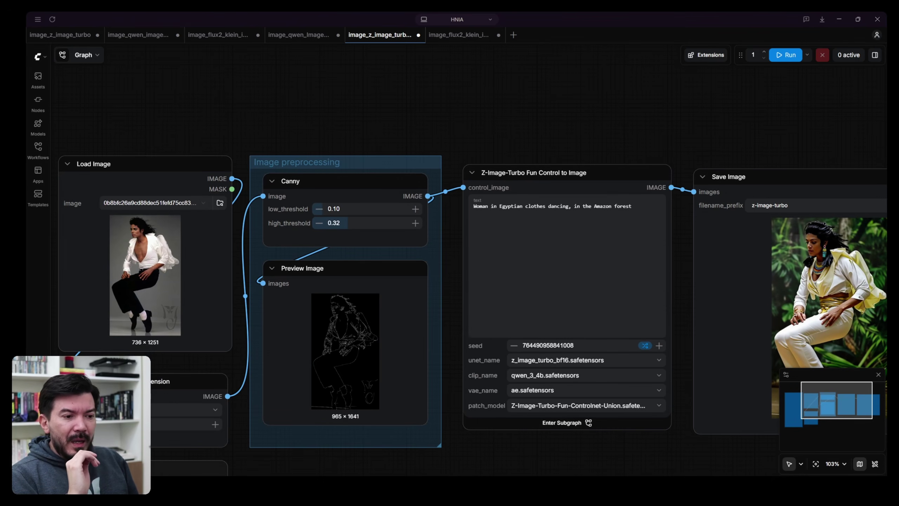
key("alt+Tab")
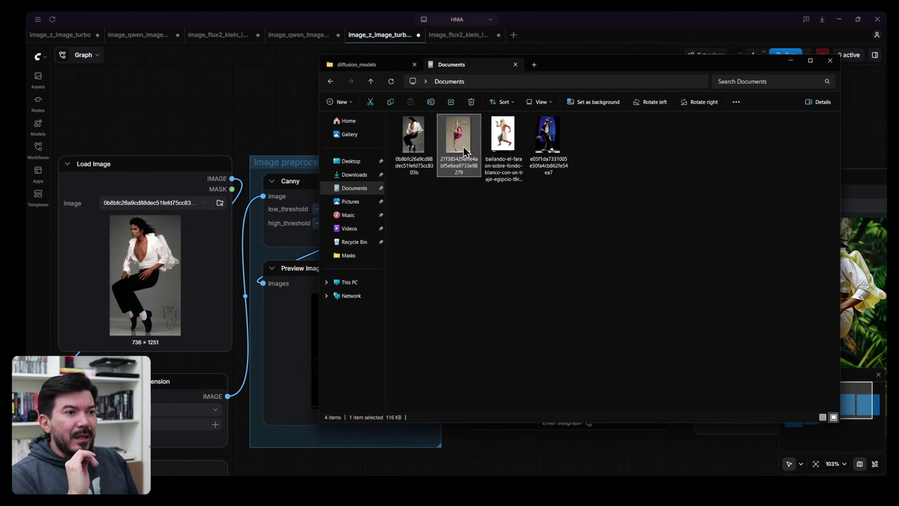
left_click_drag(463, 150, 145, 269)
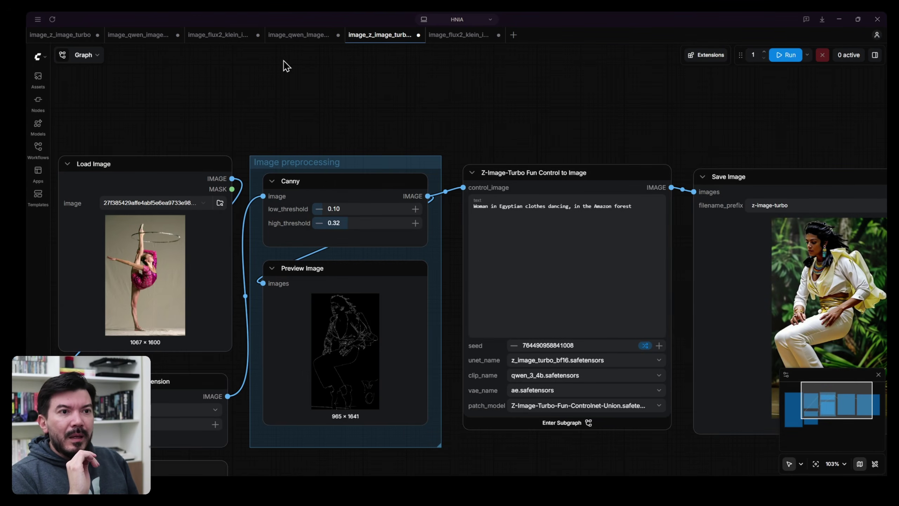
Copy the Qwen prompt "Woman in Egyptian clothes doing a gymnast move, in the Amazon forest" into the Z-Image-Turbo control node, replacing its prompt.
left_click(298, 34)
scroll(221, 201, "down", 7)
left_click_drag(221, 201, 418, 251)
left_click(325, 212)
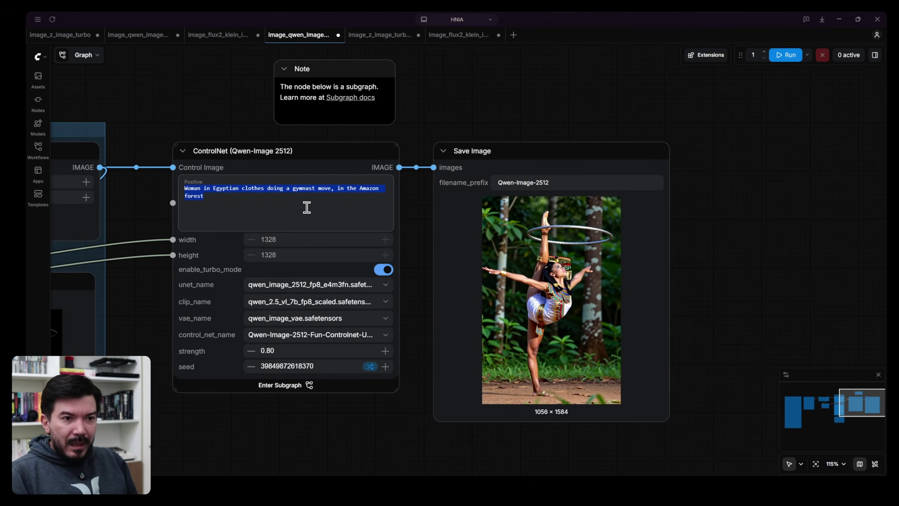
left_click(380, 36)
type("Woman in Egyptian clothes doing a gymnast move, in the Amazon forest")
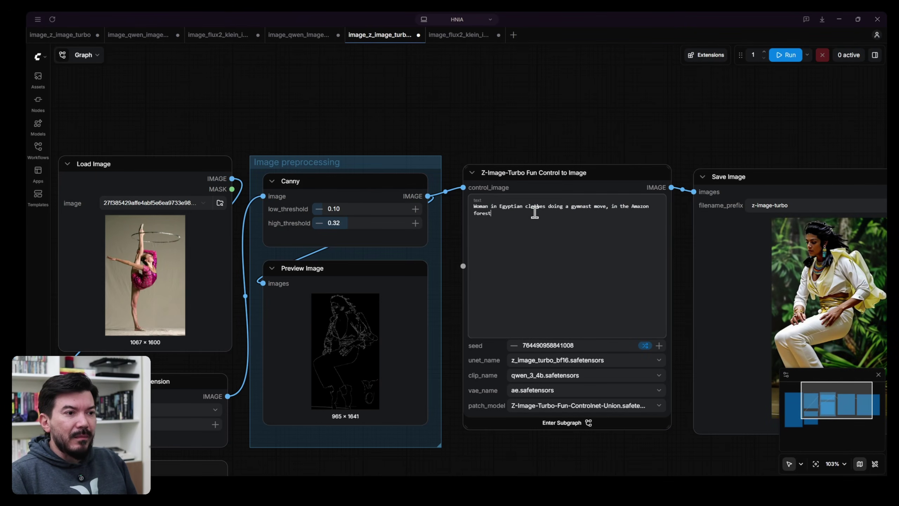
Generate the Egyptian gymnast image with the Z-Image-Turbo workflow and examine its pose and hoop.
left_click(785, 55)
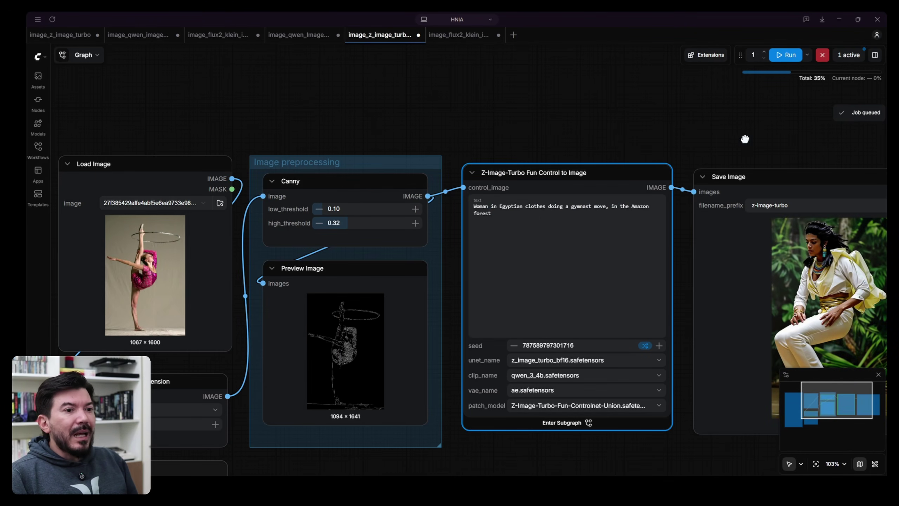
left_click_drag(743, 138, 422, 90)
scroll(493, 235, "up", 4)
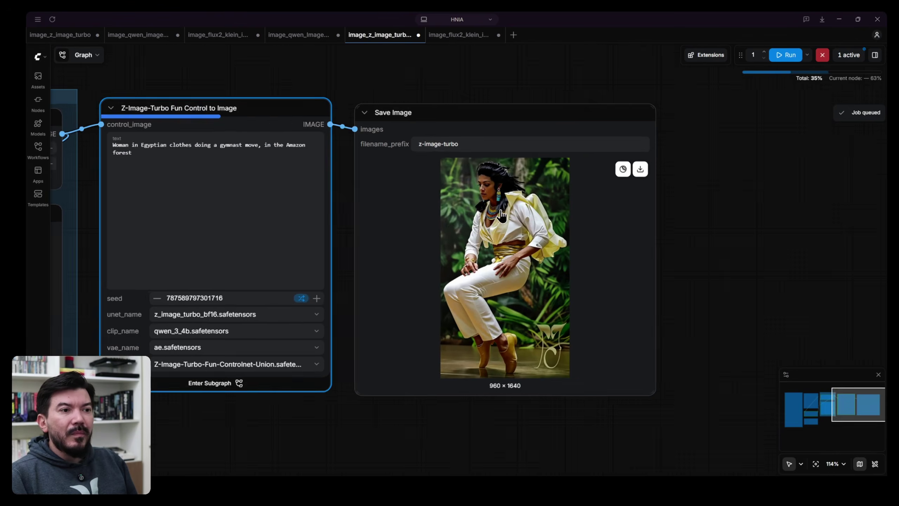
scroll(556, 247, "up", 2)
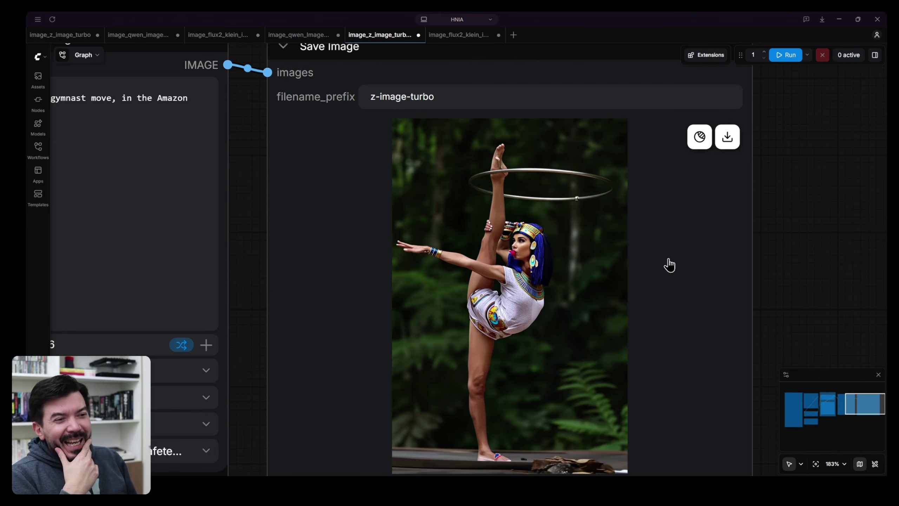
Compare the Z-Image-Turbo result with the reference gymnast photo and its Canny outline.
scroll(523, 262, "down", 14)
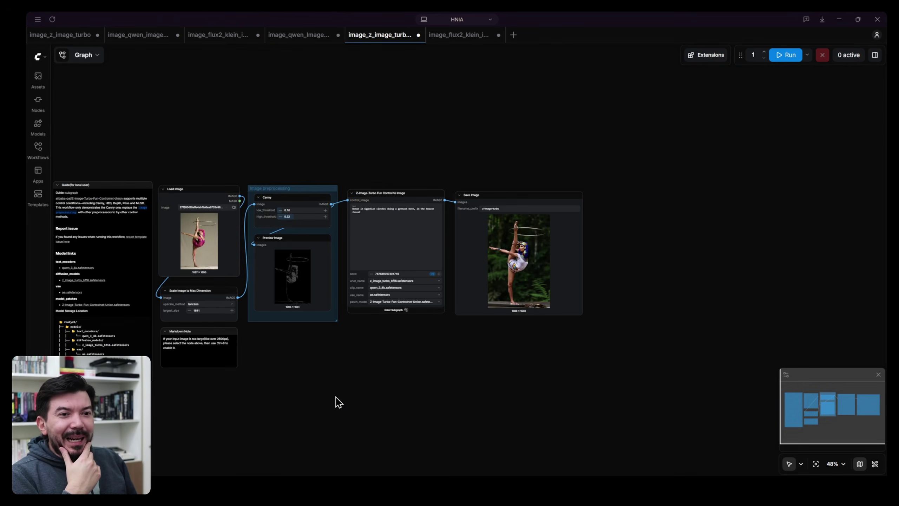
left_click_drag(335, 401, 498, 414)
scroll(383, 245, "up", 11)
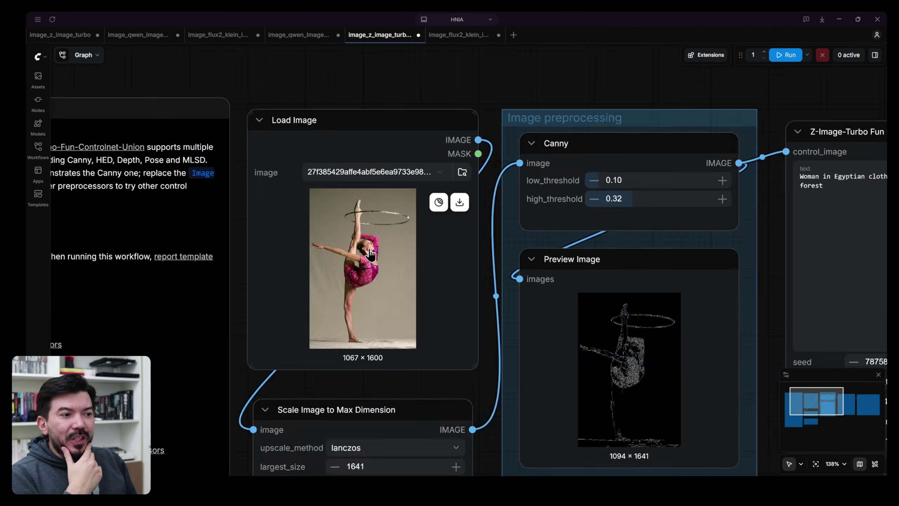
Generate a second Z-Image-Turbo image with the same prompt and examine the gymnast's full figure, clothing and forest background.
scroll(370, 254, "down", 6)
left_click(786, 55)
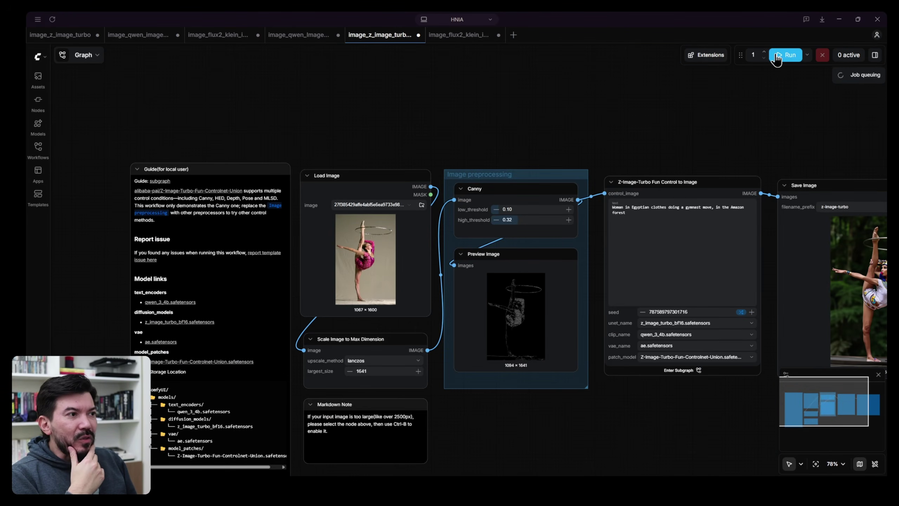
scroll(504, 173, "up", 7)
scroll(542, 261, "up", 4)
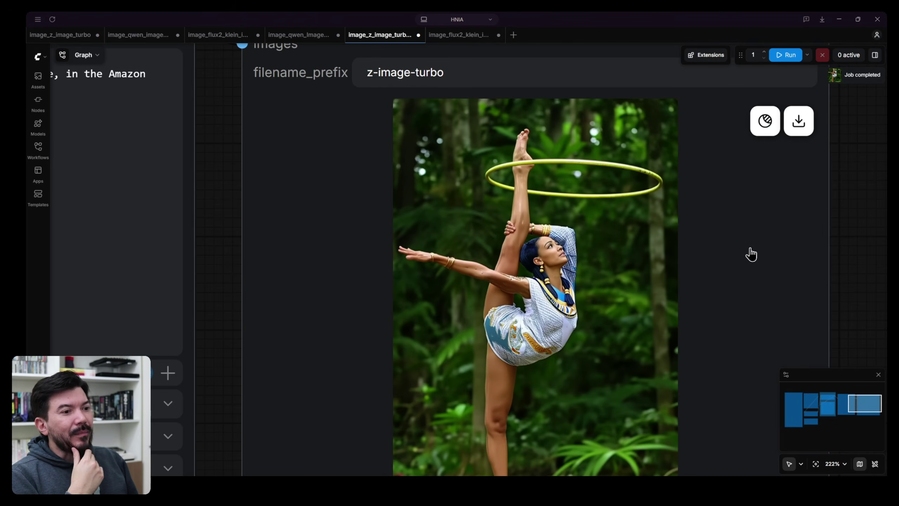
scroll(751, 261, "down", 3)
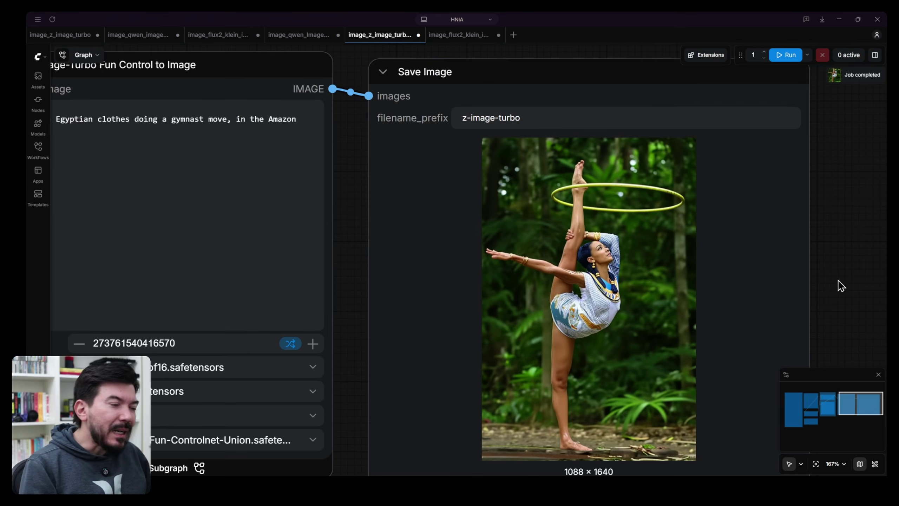
left_click_drag(839, 286, 753, 249)
scroll(755, 264, "up", 3)
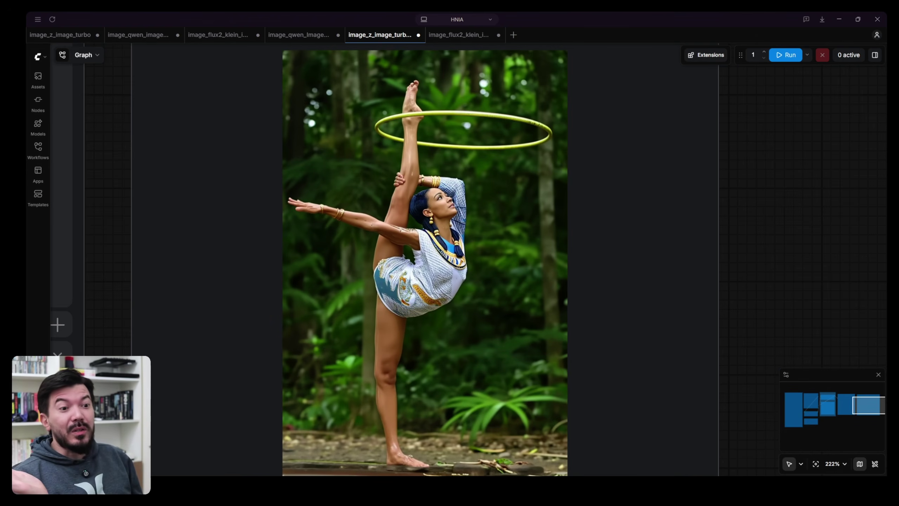
Compare the raised foot and toes close up in the Z-Image-Turbo image and in the Qwen image.
mouse_move(465, 494)
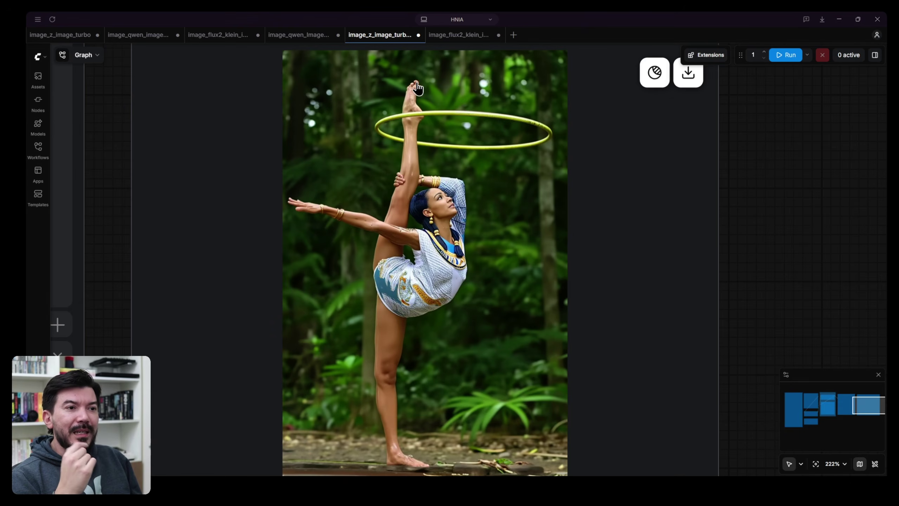
scroll(418, 88, "up", 10)
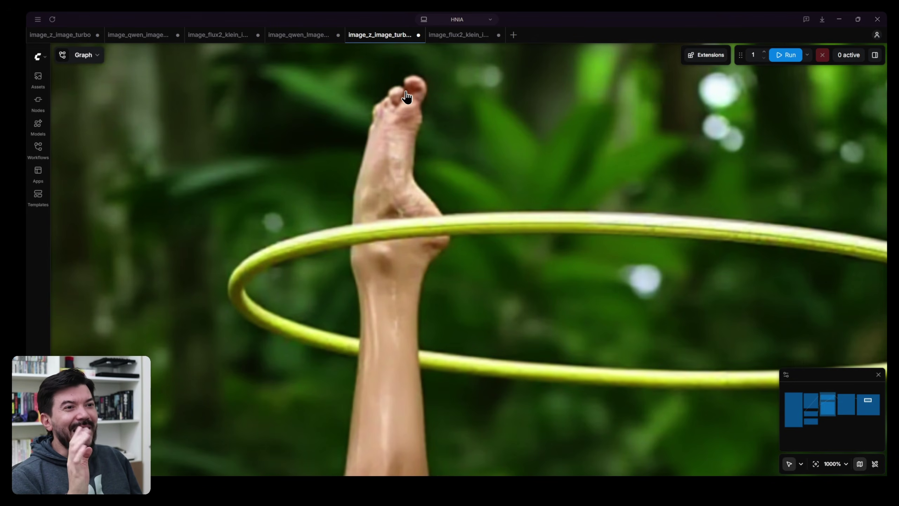
scroll(411, 136, "down", 10)
left_click(298, 34)
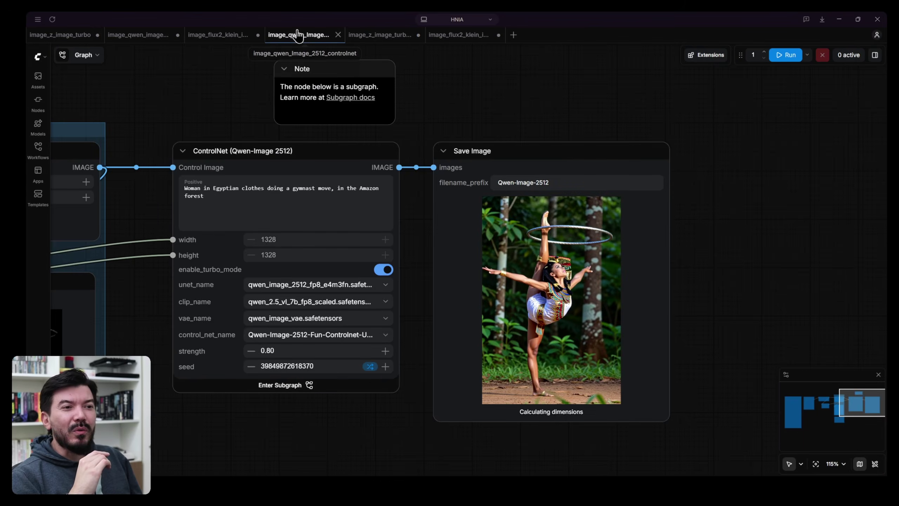
scroll(541, 230, "up", 10)
scroll(543, 212, "up", 3)
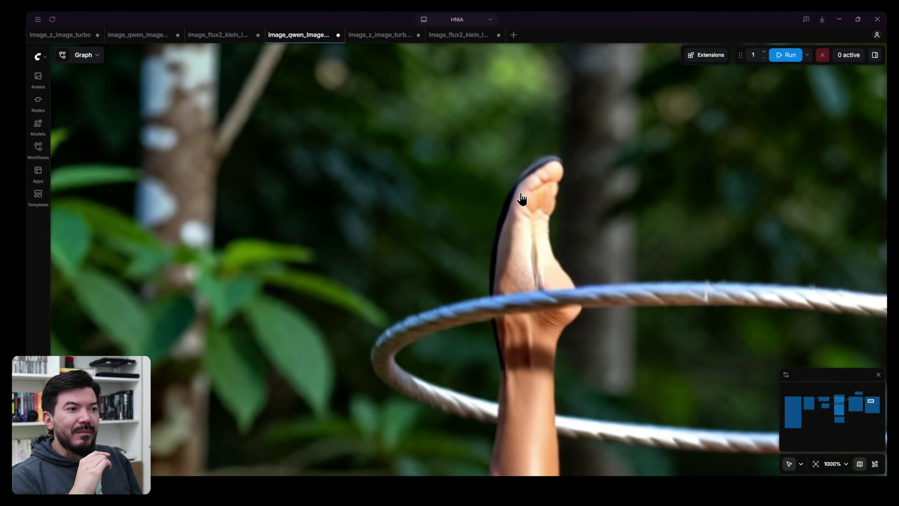
scroll(531, 199, "down", 10)
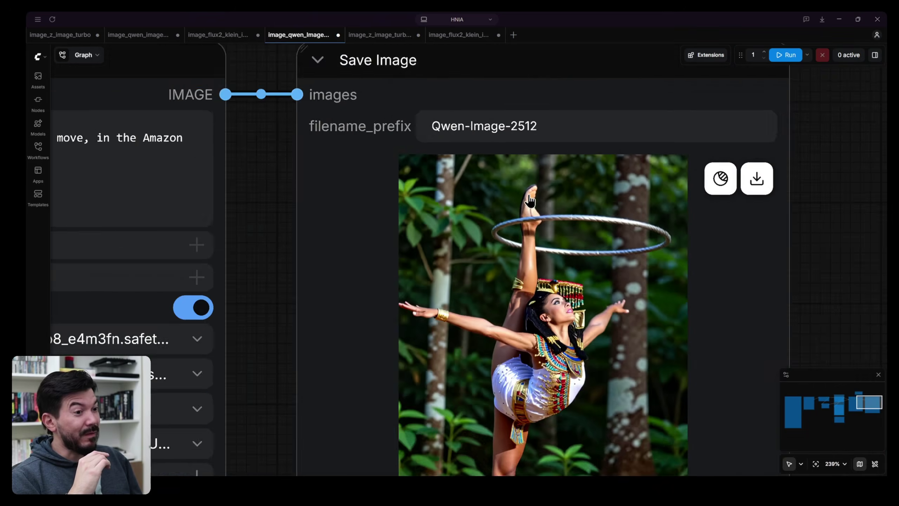
left_click(377, 35)
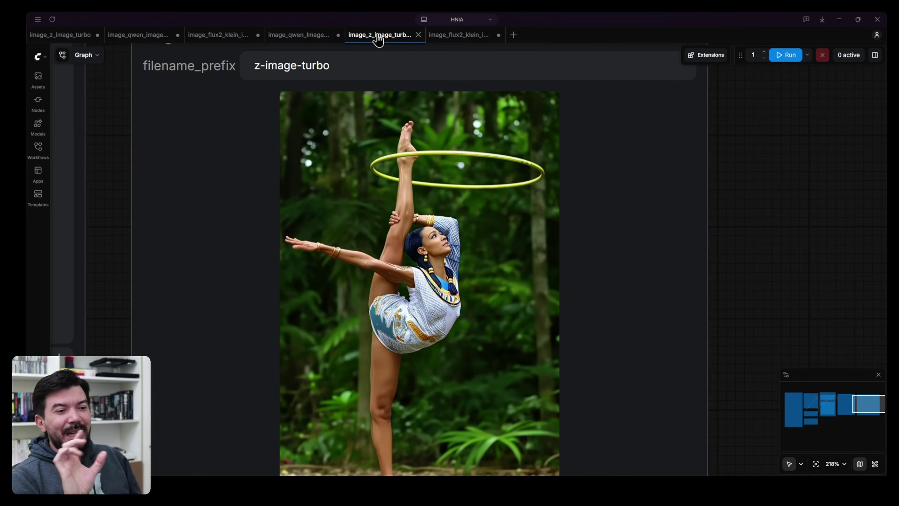
Switch to the Flux.2 Klein workflow and load the hoop gymnast photo into its Load Image node.
left_click(459, 39)
scroll(294, 207, "down", 8)
left_click_drag(271, 207, 621, 229)
scroll(355, 418, "down", 7)
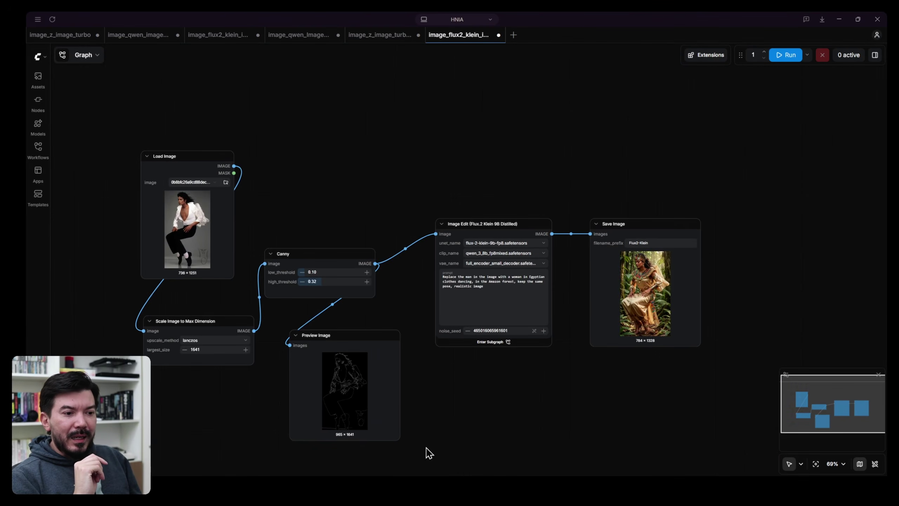
key("alt+Tab")
Change the Flux.2 Klein prompt to "Replace the woman in the image with a woman in Egyptian clothes doing a gymnast move, in the Amazon forest".
left_click_drag(466, 180, 209, 227)
scroll(467, 285, "up", 8)
left_click(503, 284)
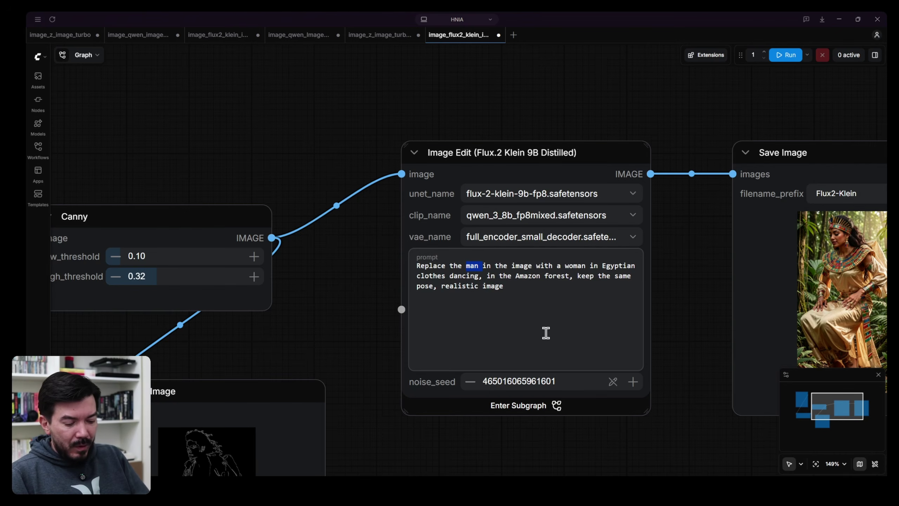
type("woman")
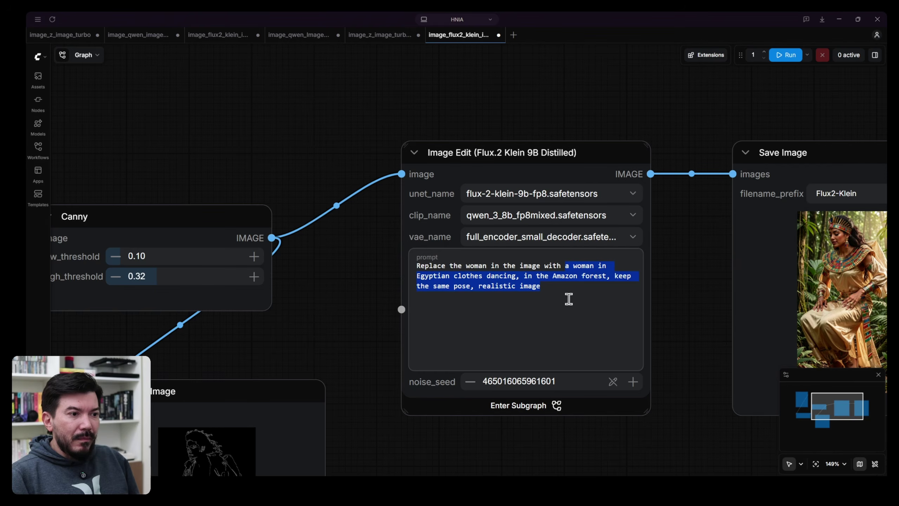
type("Woman in Egyptian clothes doing a gymnast move, in the Amazon forest")
left_click(567, 264)
type("a")
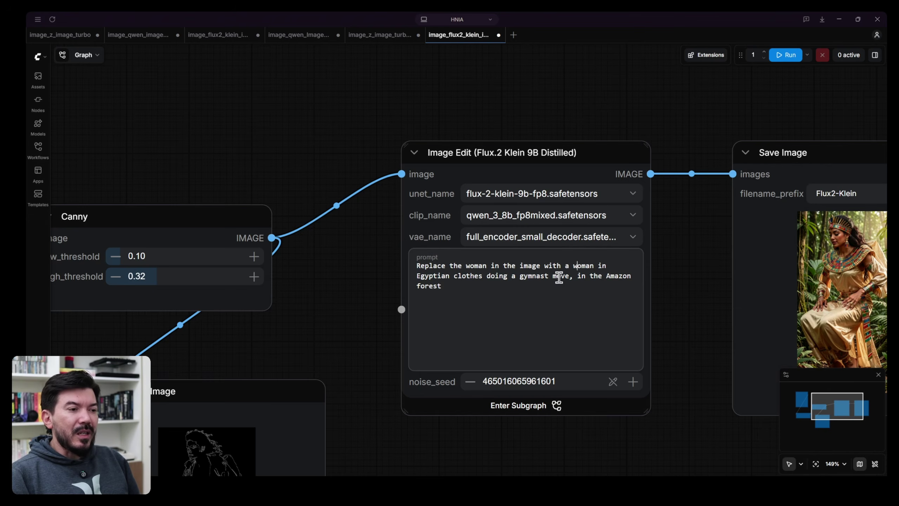
Generate the gymnast image with Flux.2 Klein and examine its pose, raised foot, hoop and Egyptian clothing.
left_click(784, 56)
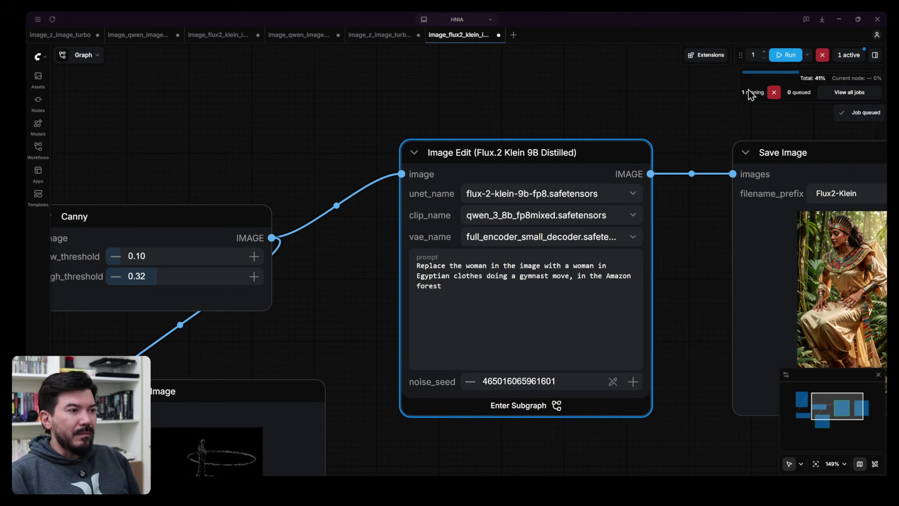
scroll(698, 234, "down", 3)
scroll(692, 245, "down", 3)
scroll(408, 263, "up", 5)
scroll(468, 288, "up", 12)
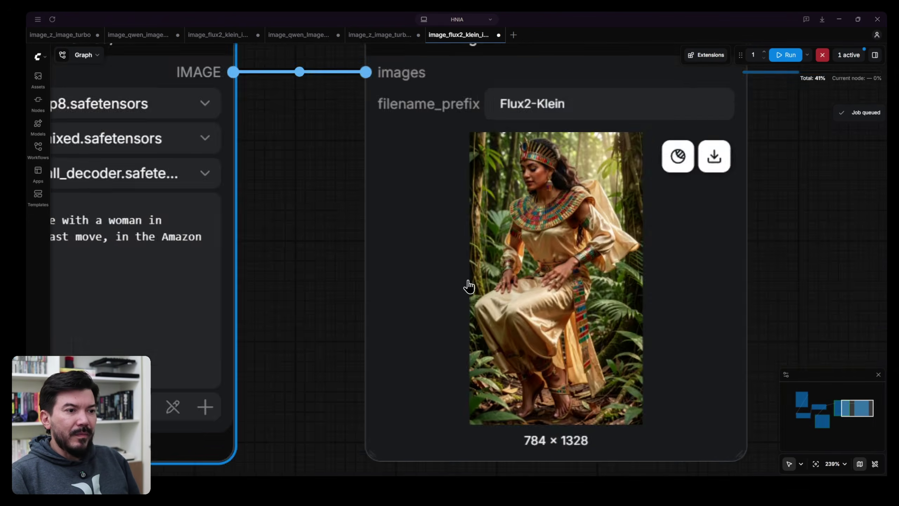
scroll(469, 287, "down", 2)
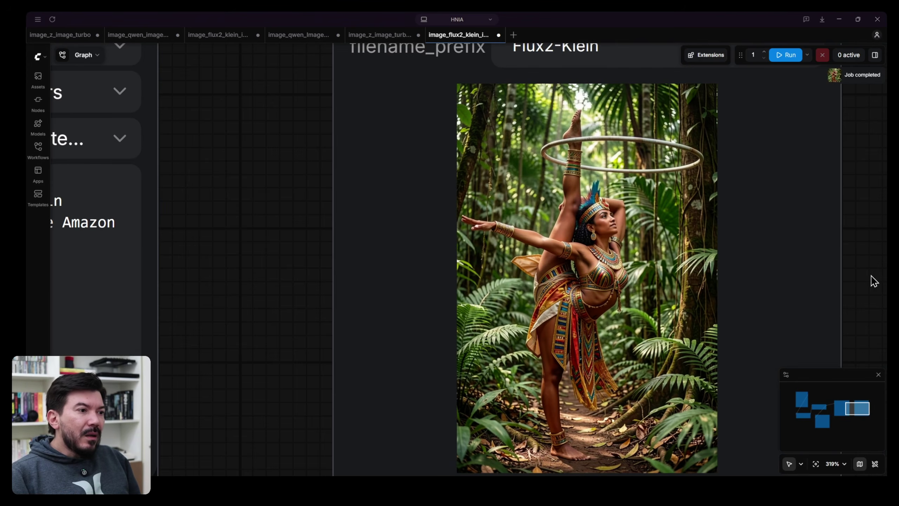
left_click_drag(873, 281, 815, 264)
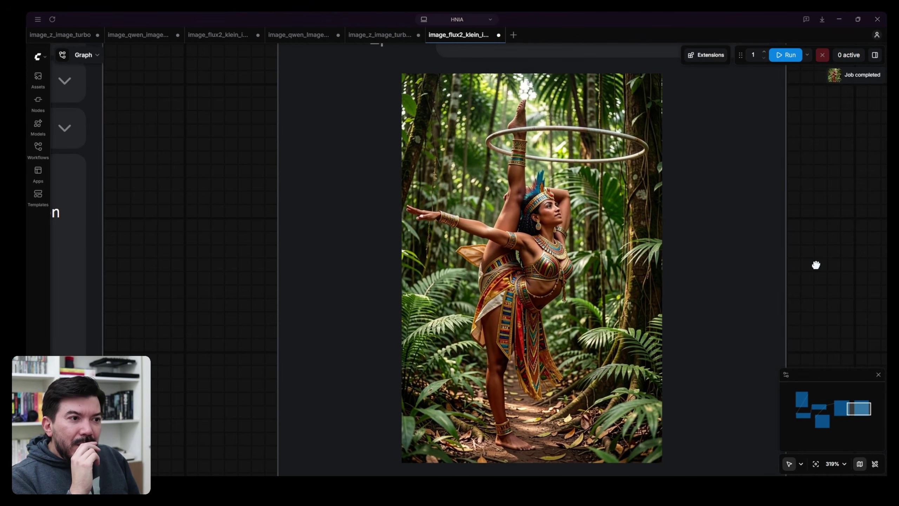
scroll(524, 114, "up", 8)
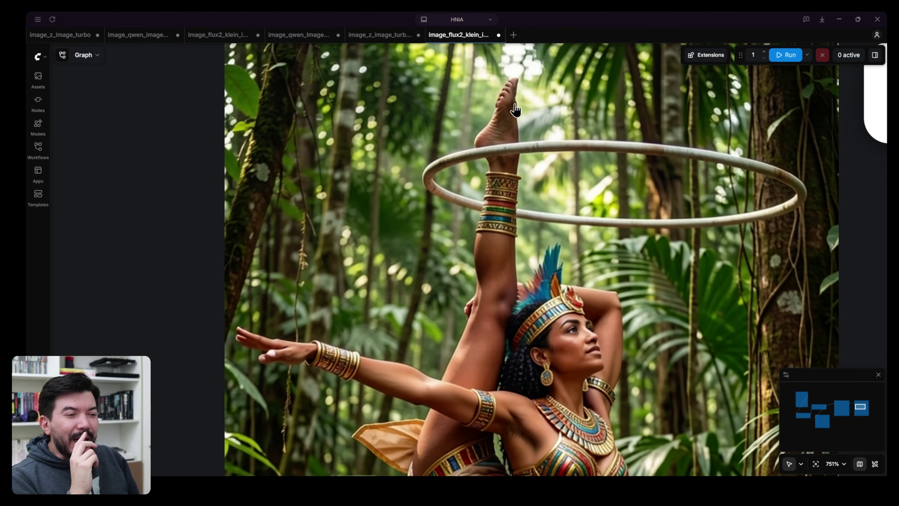
scroll(516, 111, "down", 7)
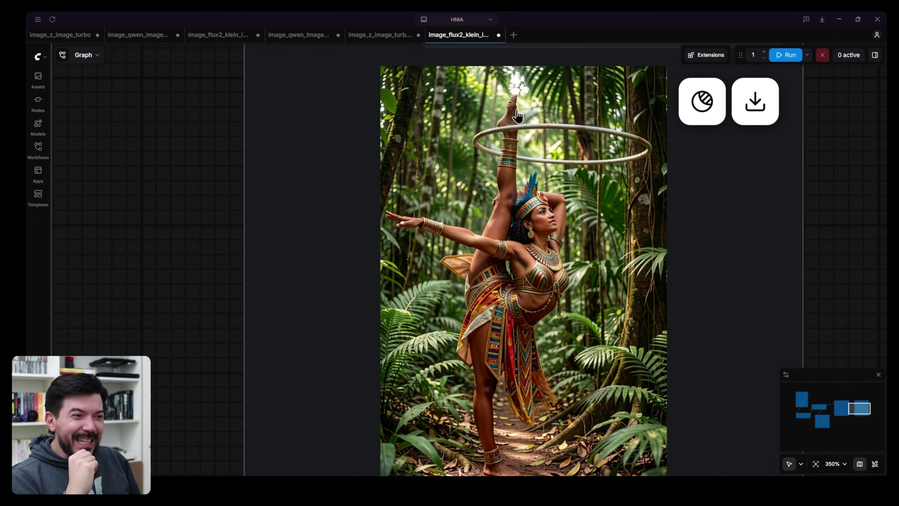
scroll(516, 115, "down", 3)
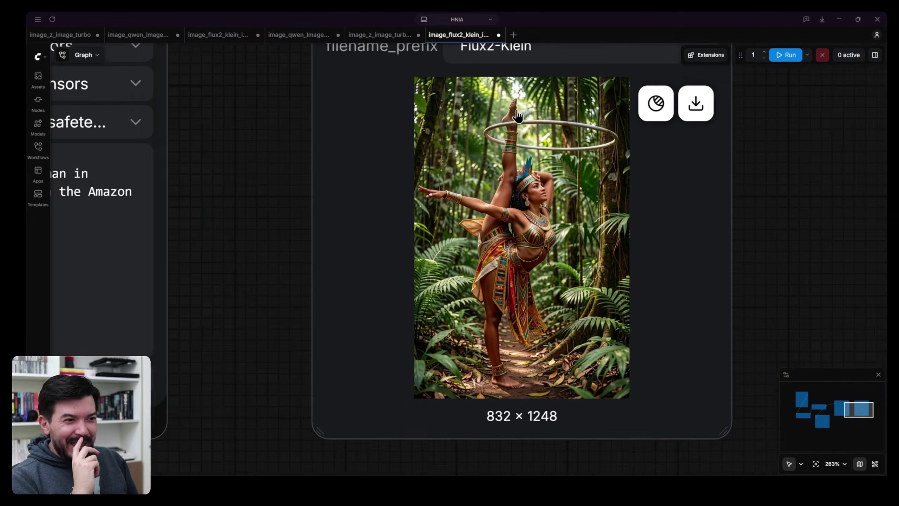
Rerun the Flux.2 Klein workflow and set its noise_seed to Randomize Value after each generation.
left_click(783, 55)
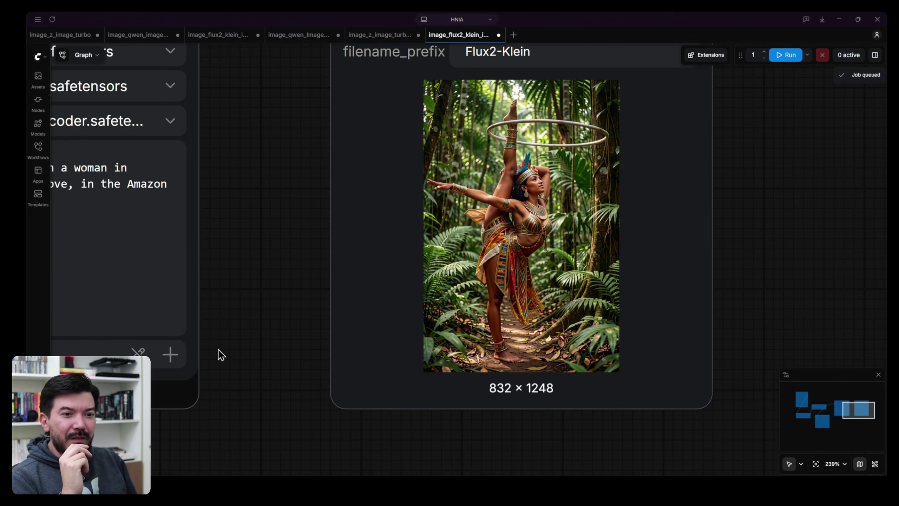
left_click_drag(221, 356, 491, 349)
left_click(451, 342)
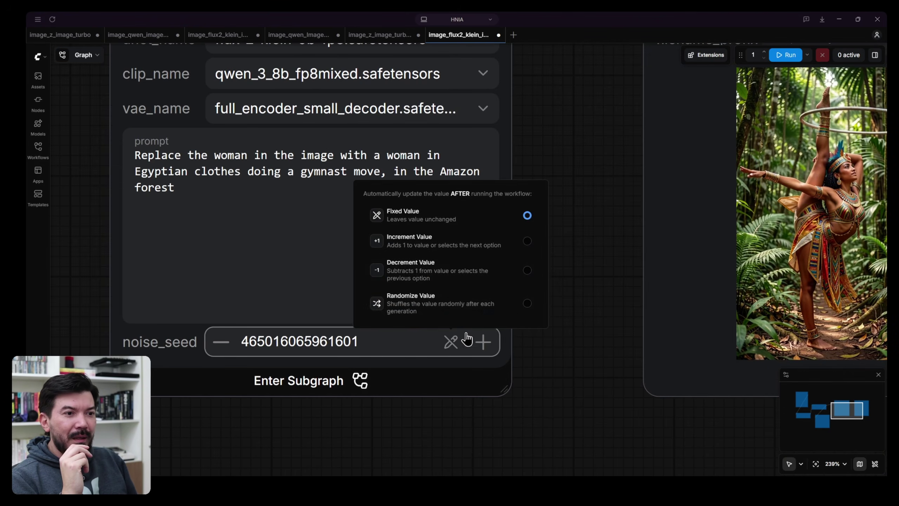
left_click(527, 304)
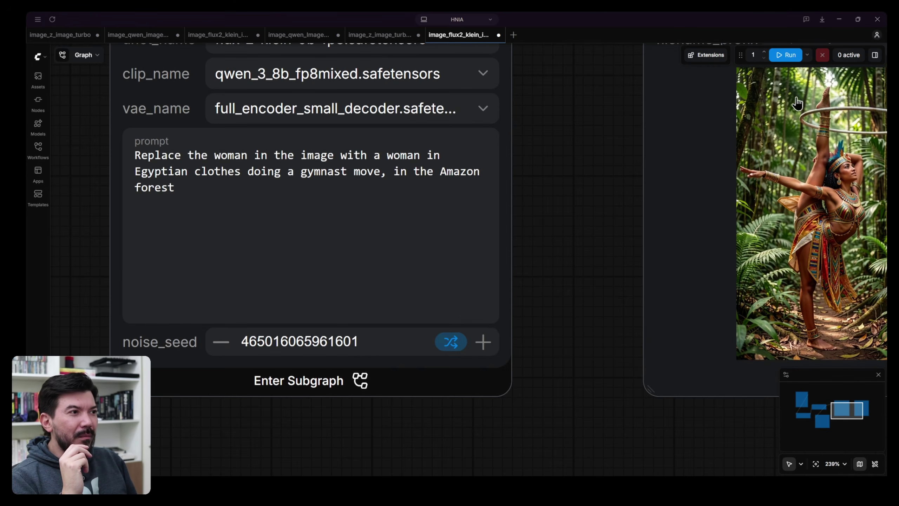
Queue the Flux.2 Klein workflow again and check the noise_seed's automatic update setting.
scroll(602, 173, "right", 10)
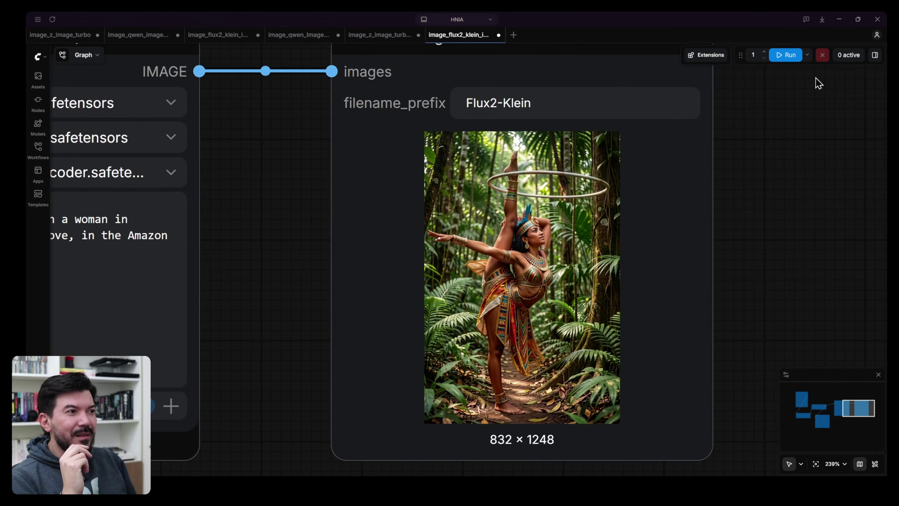
left_click(785, 56)
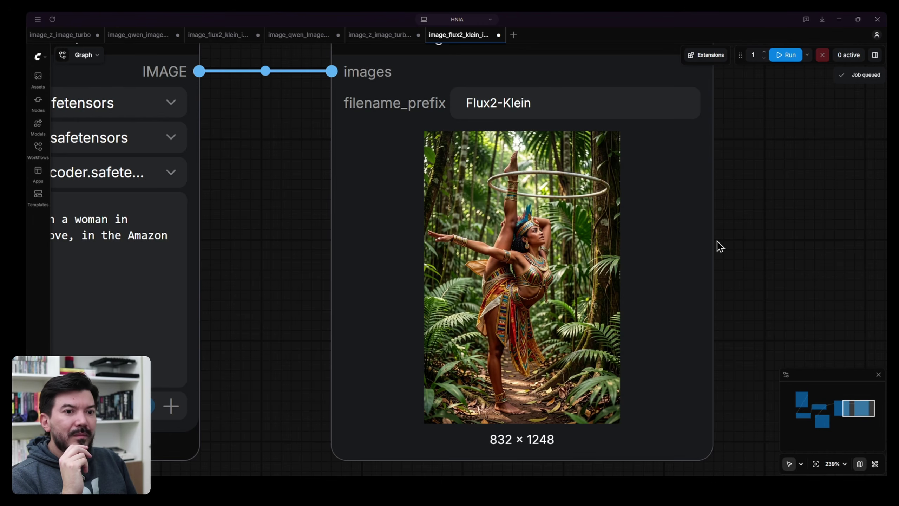
left_click(152, 405)
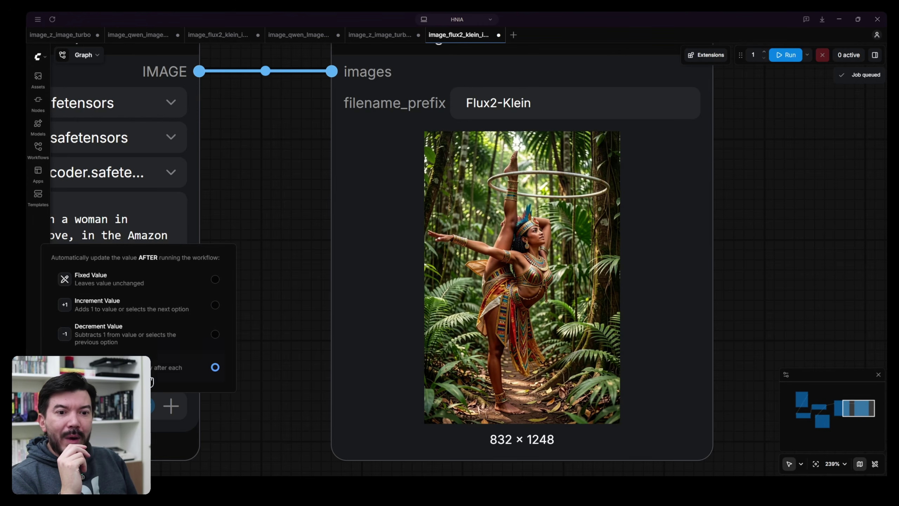
left_click(257, 372)
Generate another Flux.2 Klein image with a randomized noise seed and examine the gymnast's arms, raised leg and hoop.
scroll(260, 373, "down", 6)
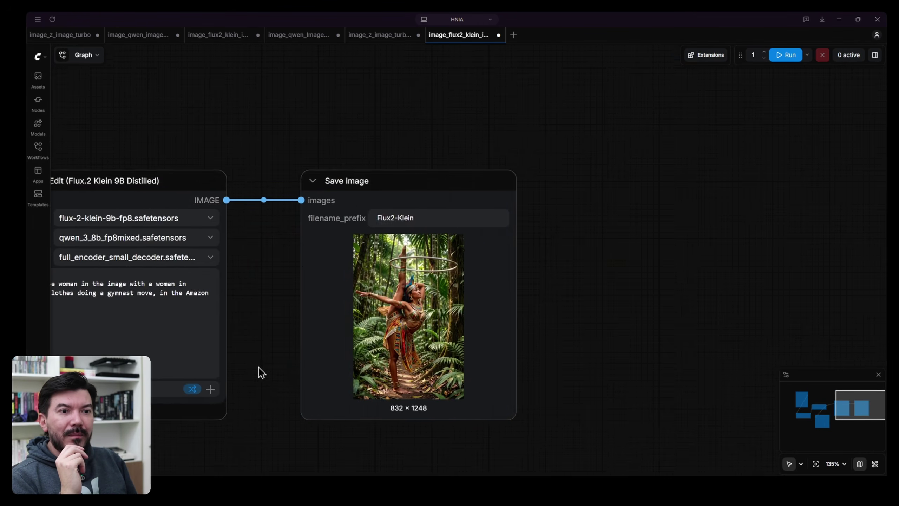
left_click_drag(261, 372, 597, 343)
left_click(784, 56)
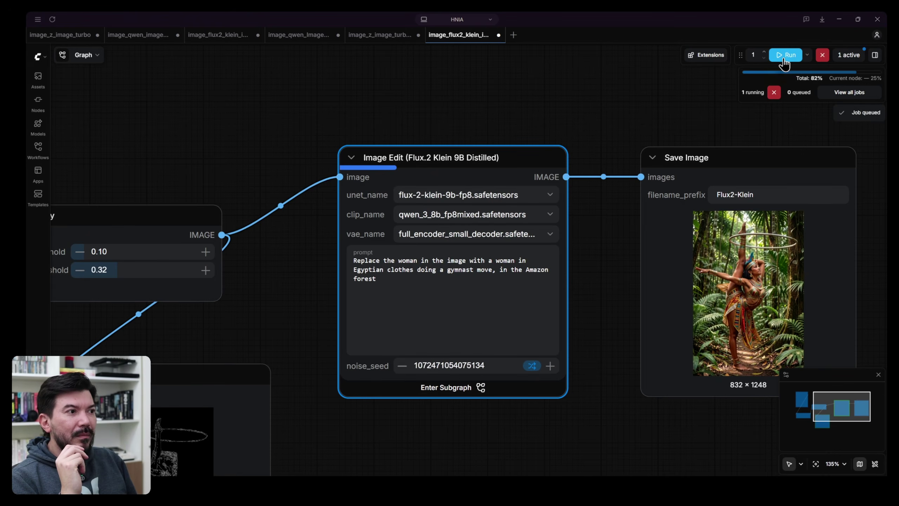
left_click_drag(568, 279, 308, 282)
scroll(478, 136, "up", 10)
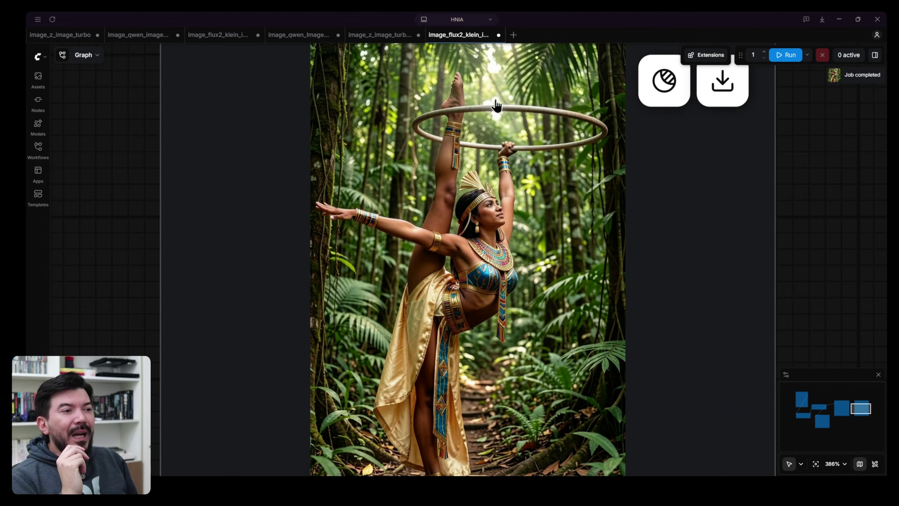
Run the Flux.2 Klein workflow two more times and examine the gymnast's arms, raised foot and hoop.
left_click(783, 56)
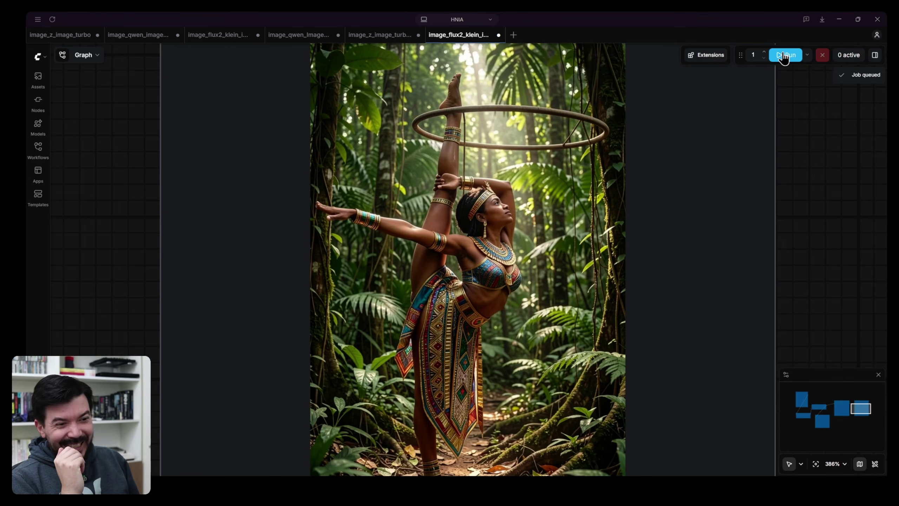
scroll(801, 227, "down", 4)
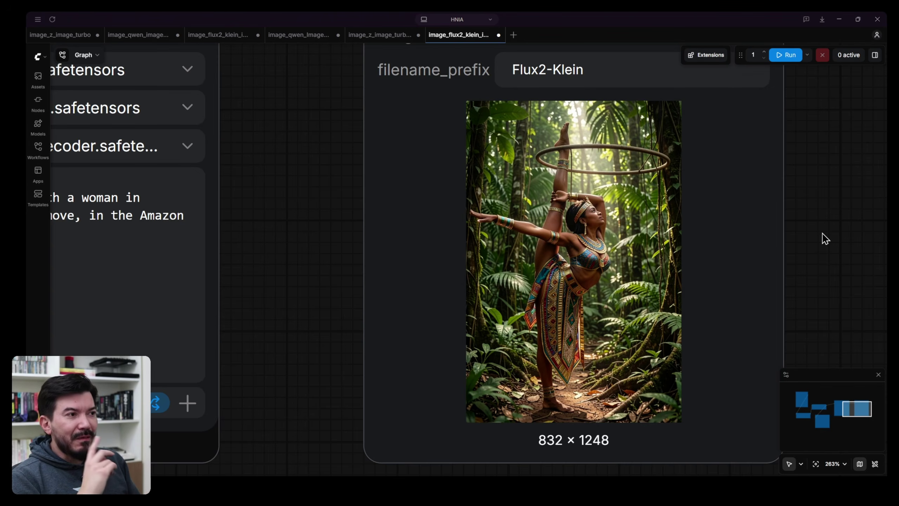
left_click(781, 59)
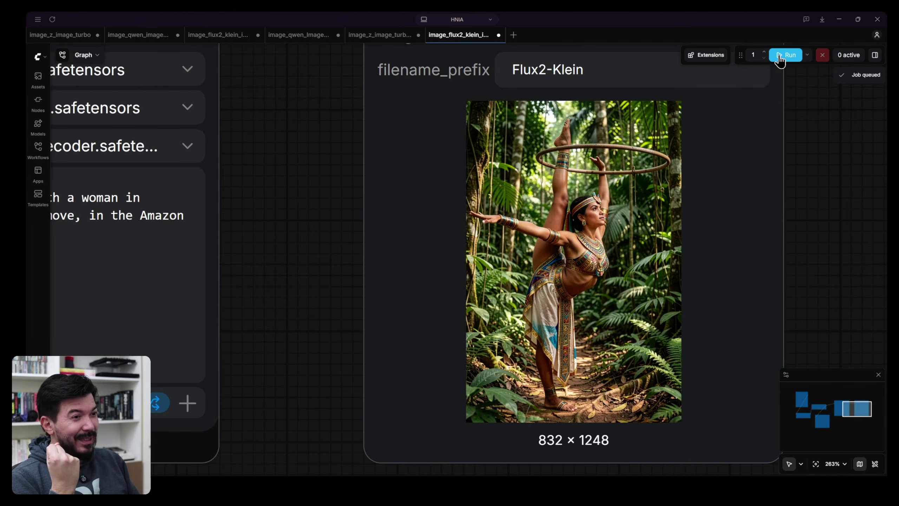
scroll(586, 308, "down", 5)
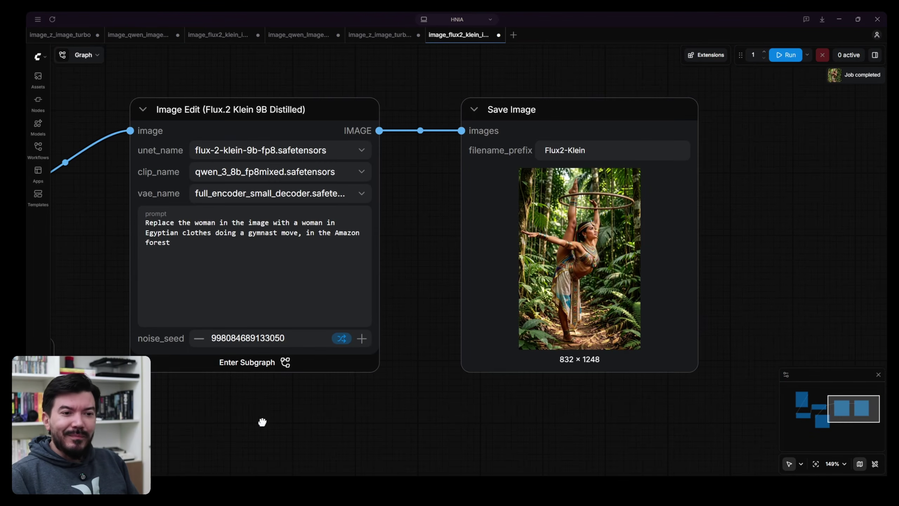
Compare the raised foot and hoop in the Canny edge preview with those in the Flux.2 Klein output image.
left_click_drag(261, 421, 662, 300)
scroll(384, 301, "up", 10)
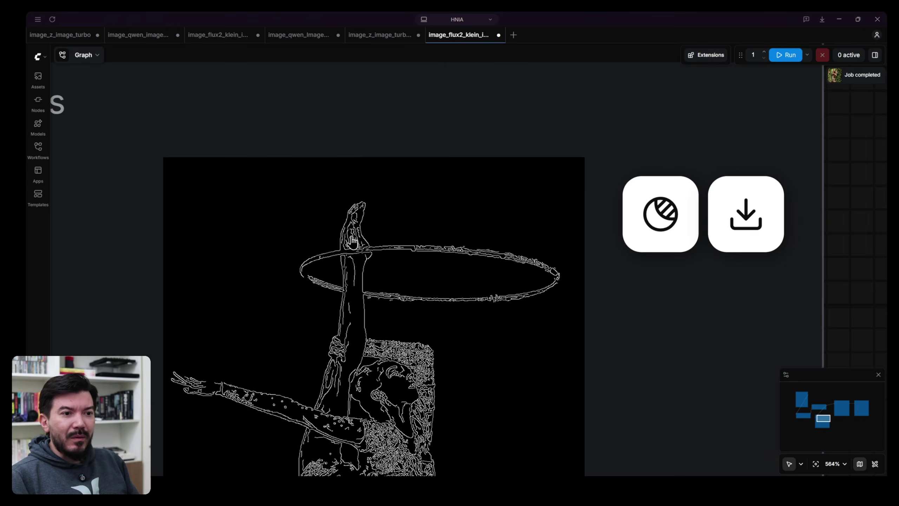
scroll(357, 254, "down", 5)
left_click_drag(510, 275, 168, 285)
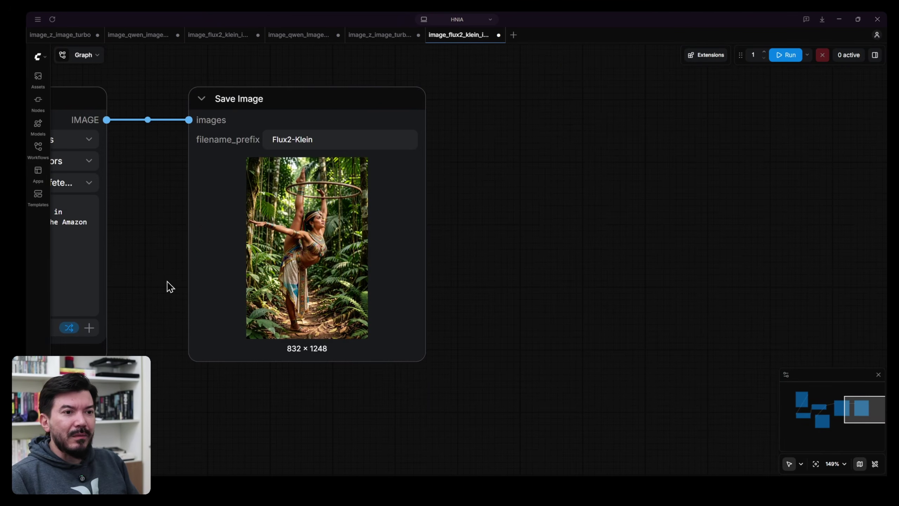
scroll(169, 285, "up", 6)
scroll(259, 236, "up", 3)
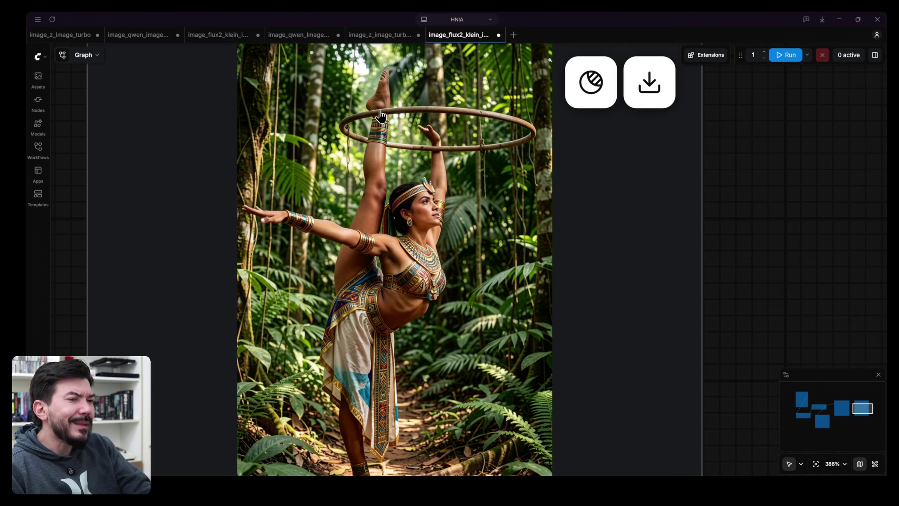
scroll(195, 209, "down", 10)
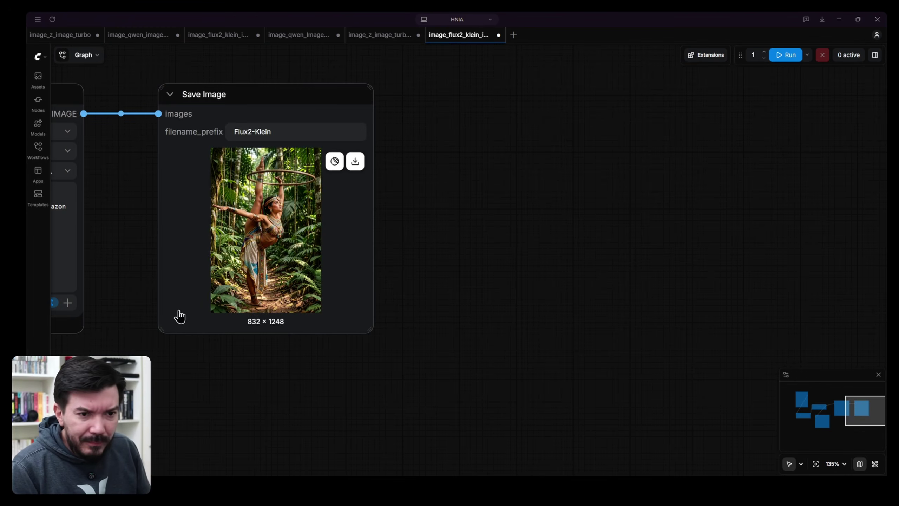
Set the Canny high_threshold to 0.20 after checking the foot's edges in the preview, and run the workflow.
left_click_drag(261, 368, 854, 306)
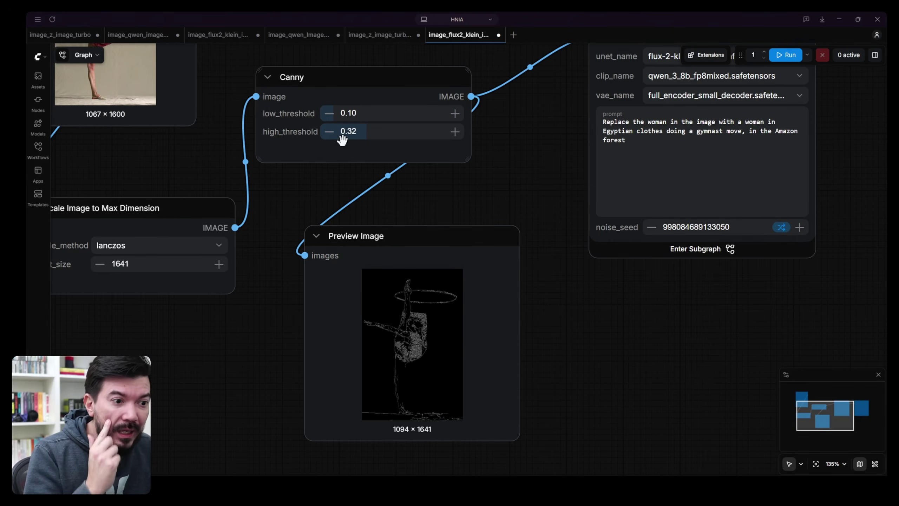
scroll(408, 284, "up", 15)
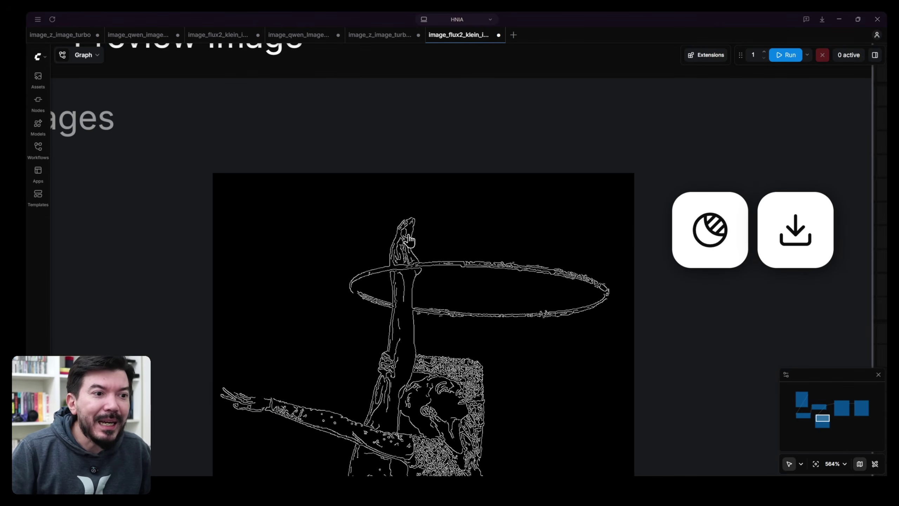
scroll(405, 243, "down", 12)
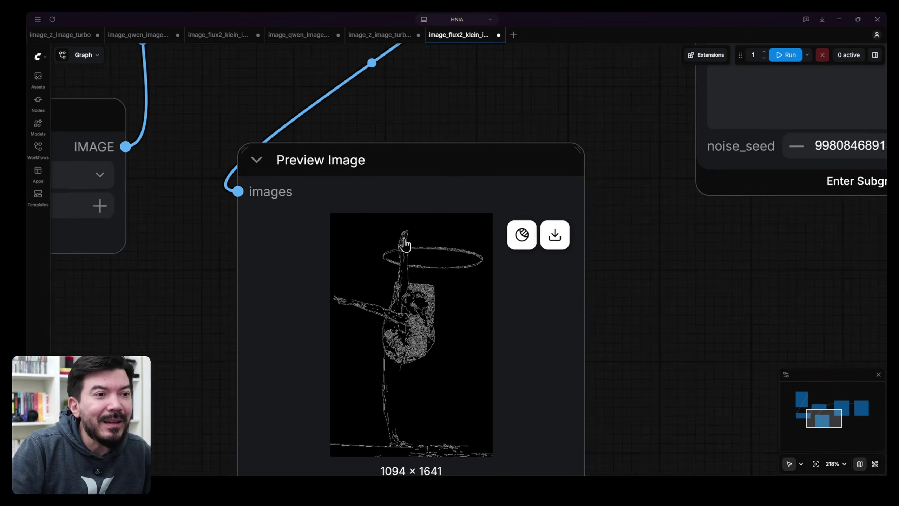
left_click_drag(425, 161, 437, 255)
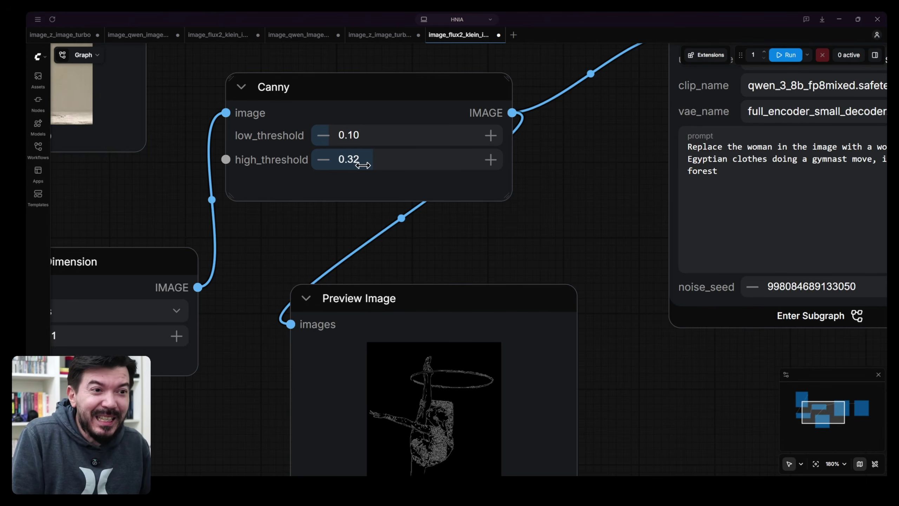
left_click_drag(361, 161, 305, 160)
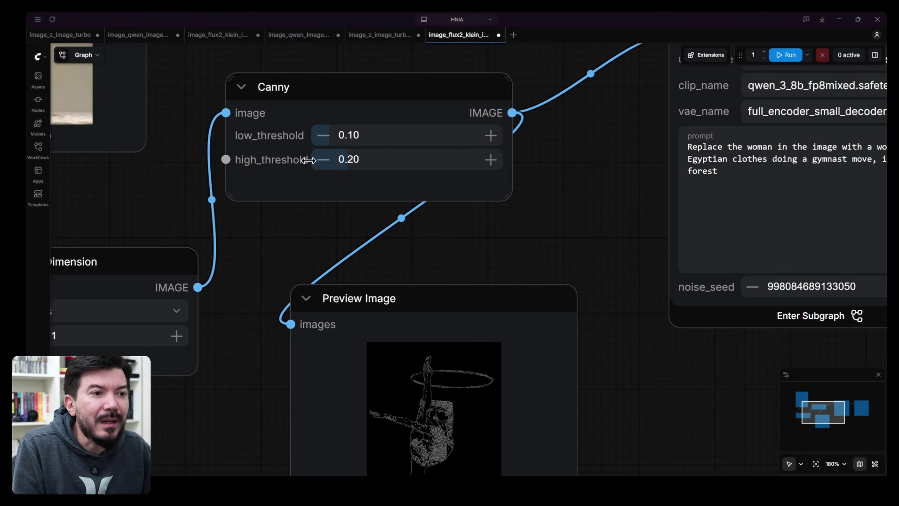
left_click(784, 56)
Set the Canny high_threshold to 0.43, rerun the workflow and inspect the foot's edges in the preview.
left_click_drag(350, 161, 443, 159)
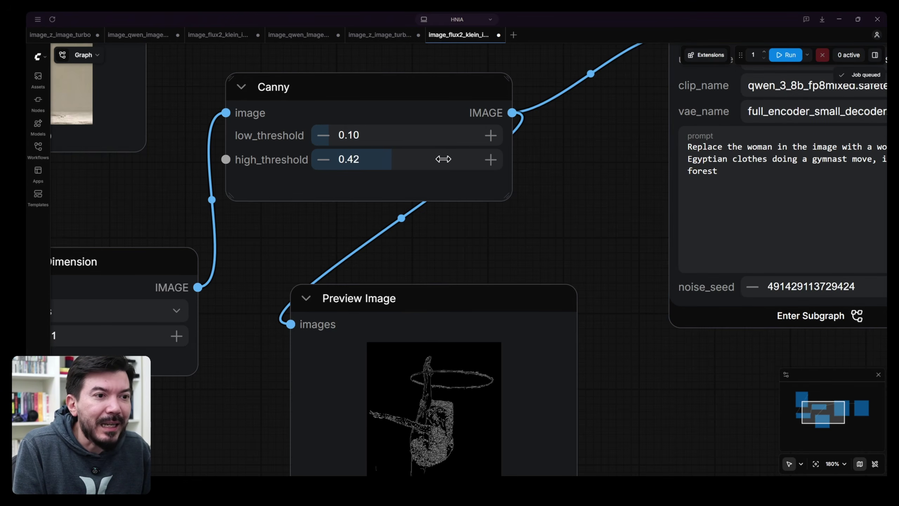
left_click(784, 55)
scroll(440, 365, "up", 10)
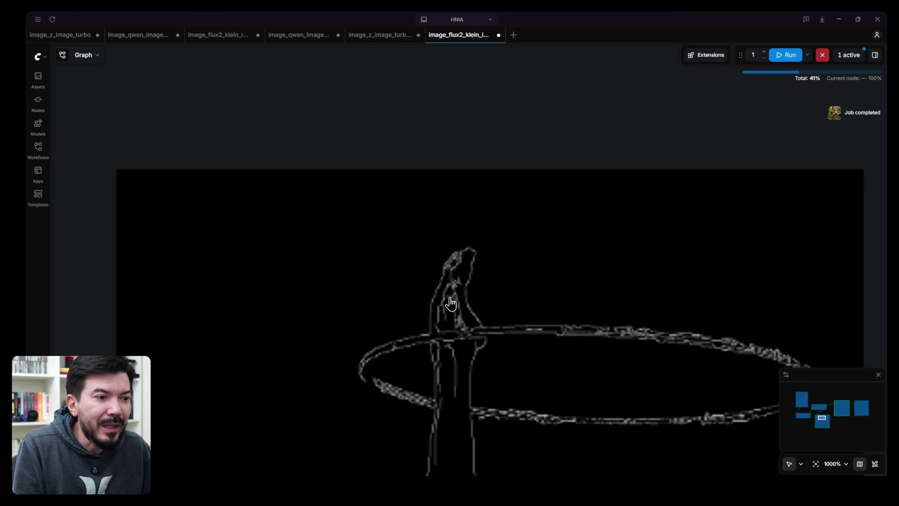
scroll(457, 296, "down", 10)
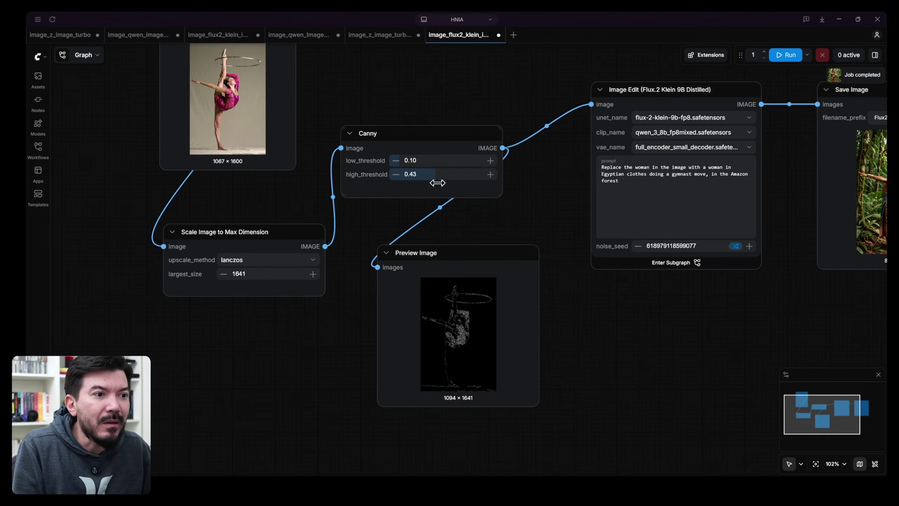
Set the Canny high_threshold to 0.58, rerun the workflow and inspect the foot and hoop edges in the preview.
left_click(495, 174)
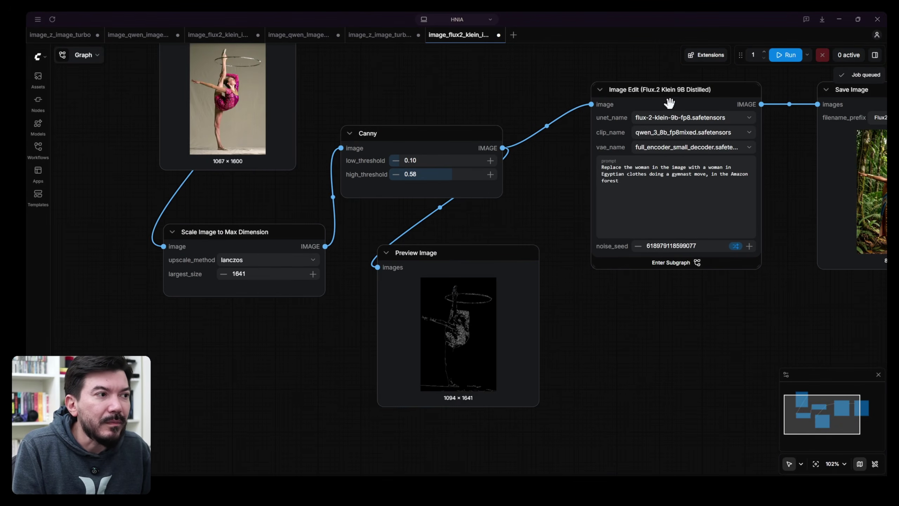
left_click(785, 56)
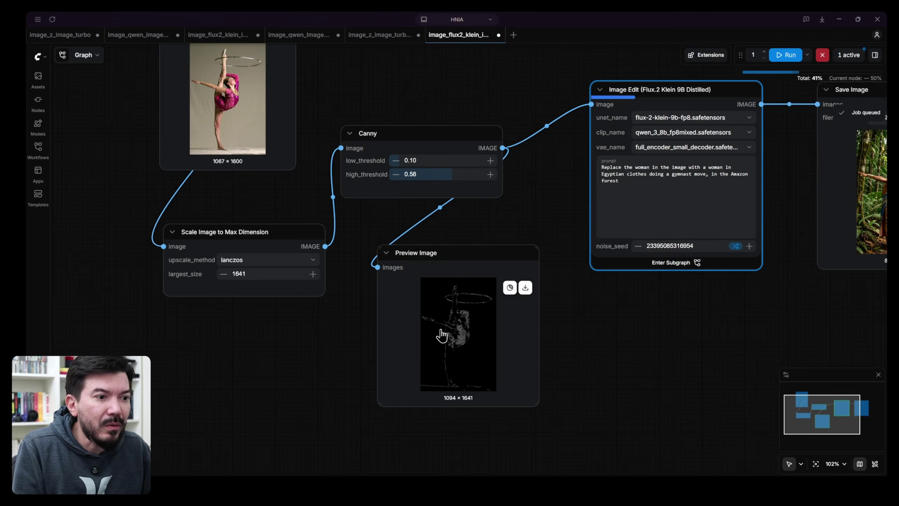
scroll(457, 296, "up", 10)
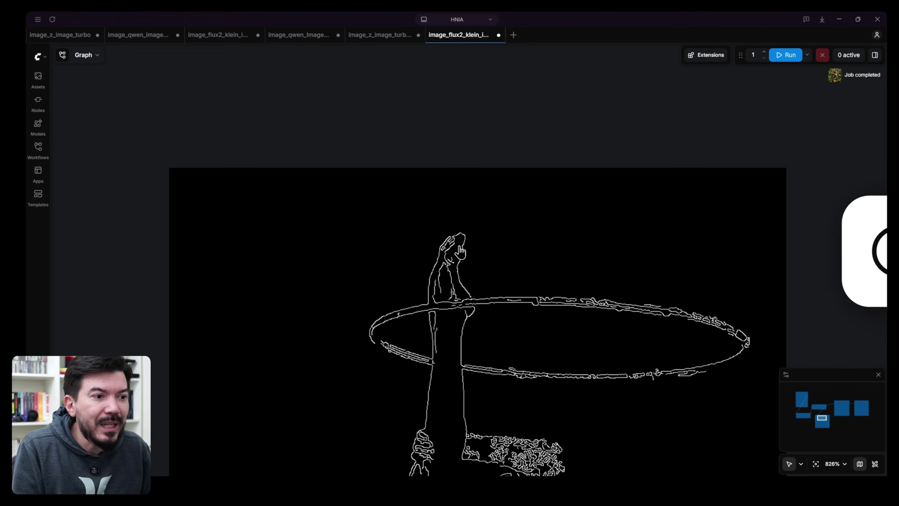
scroll(460, 262, "down", 10)
Set the Canny low_threshold to 0.28, rerun the workflow and inspect the foot and hoop edges in the preview.
left_click_drag(469, 249, 469, 276)
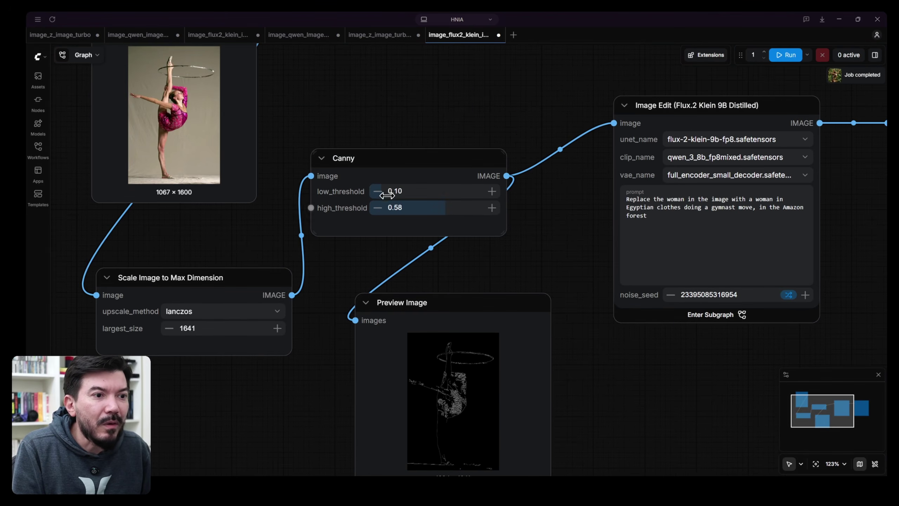
left_click_drag(392, 192, 499, 188)
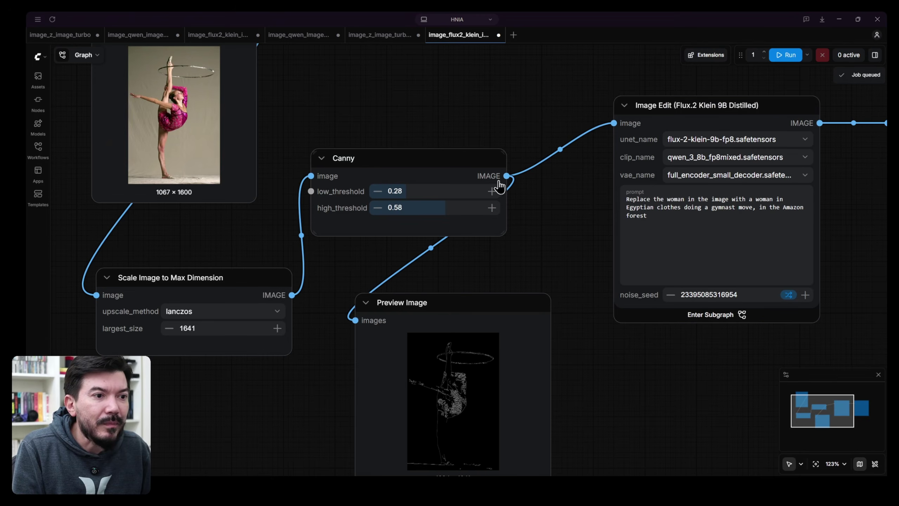
left_click(783, 54)
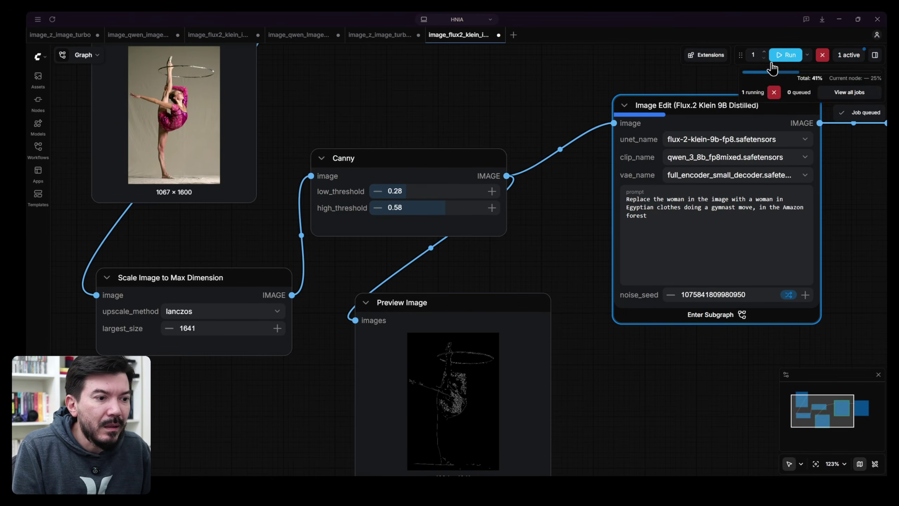
mouse_move(456, 358)
scroll(452, 361, "up", 10)
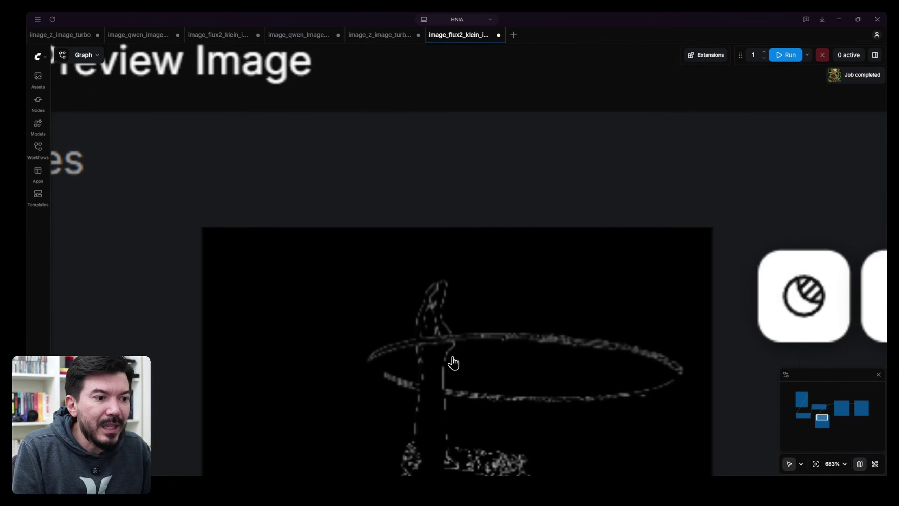
scroll(449, 361, "down", 10)
Generate another Flux.2 Klein image with the adjusted Canny thresholds and examine the gymnast's pose up close.
left_click_drag(716, 336, 245, 418)
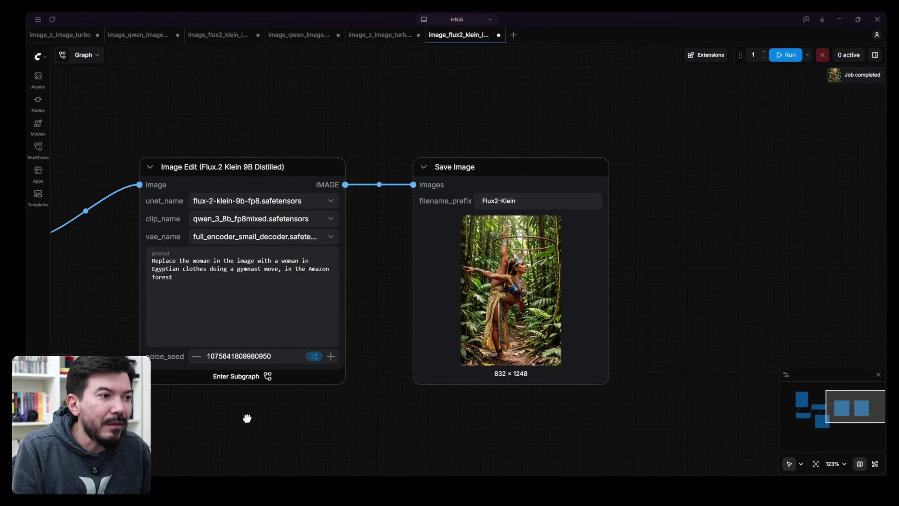
key("ctrl+Return")
scroll(523, 255, "up", 9)
scroll(521, 264, "up", 1)
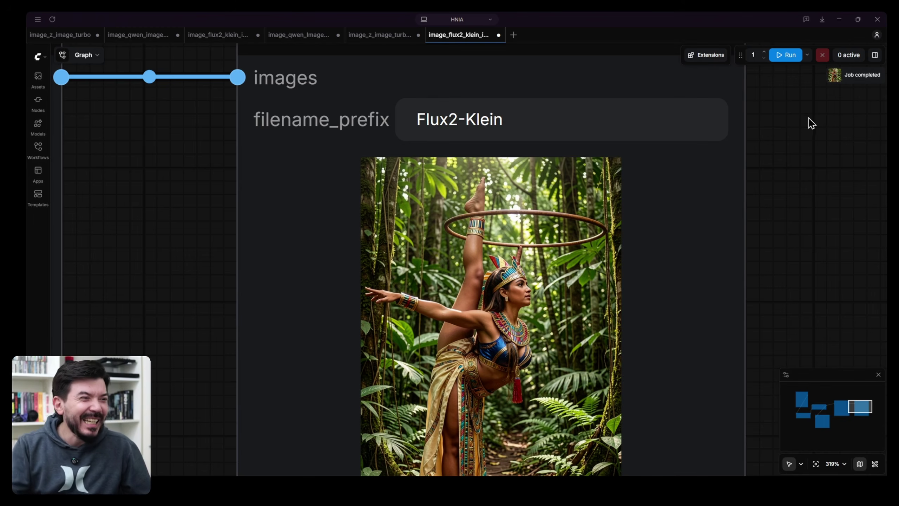
Rerun the Flux.2 Klein workflow several more times and examine how each image renders the arm near the hoop.
left_click(780, 56)
scroll(787, 165, "down", 7)
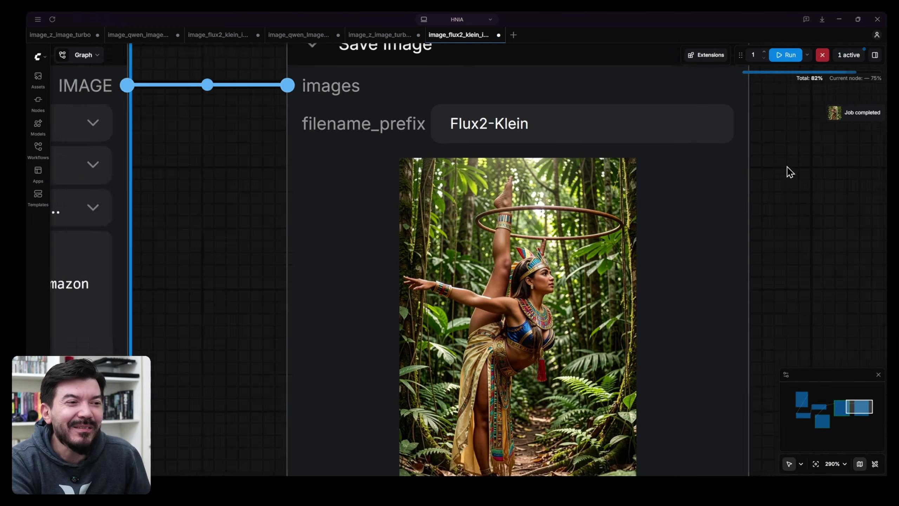
scroll(690, 209, "up", 7)
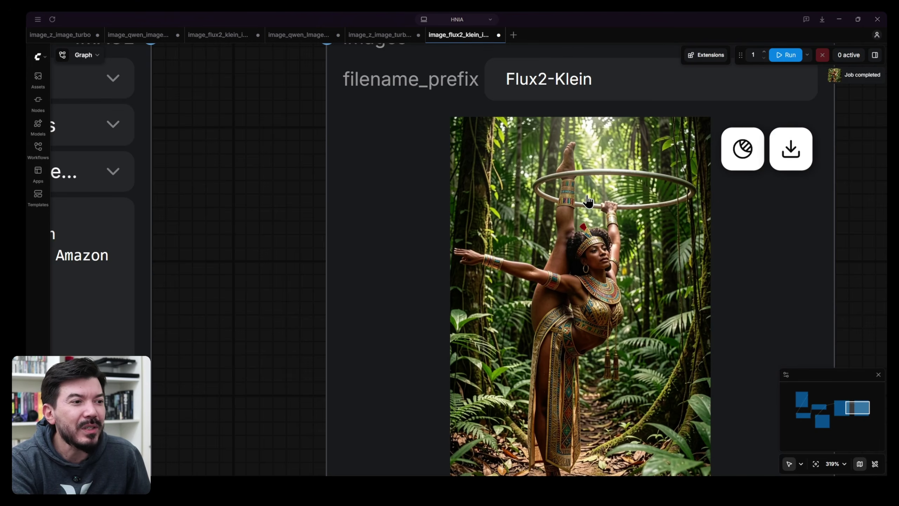
left_click(779, 55)
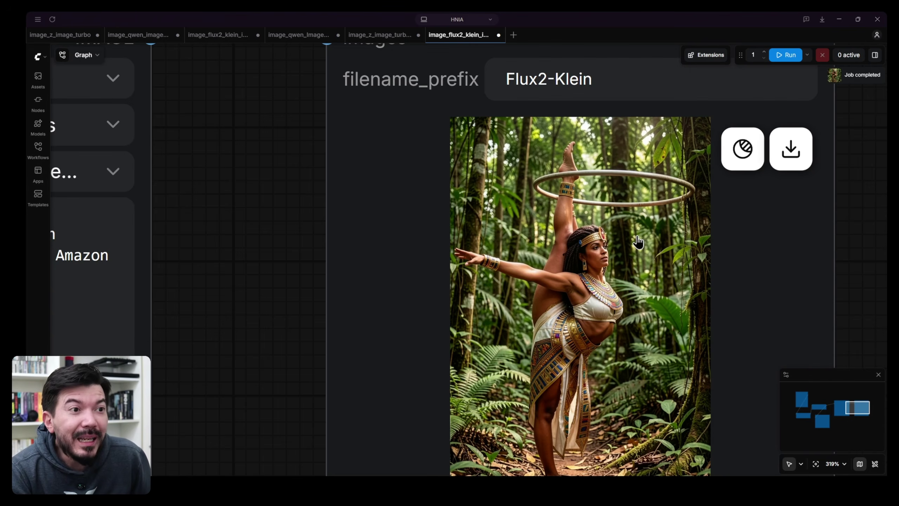
key("ctrl+Return")
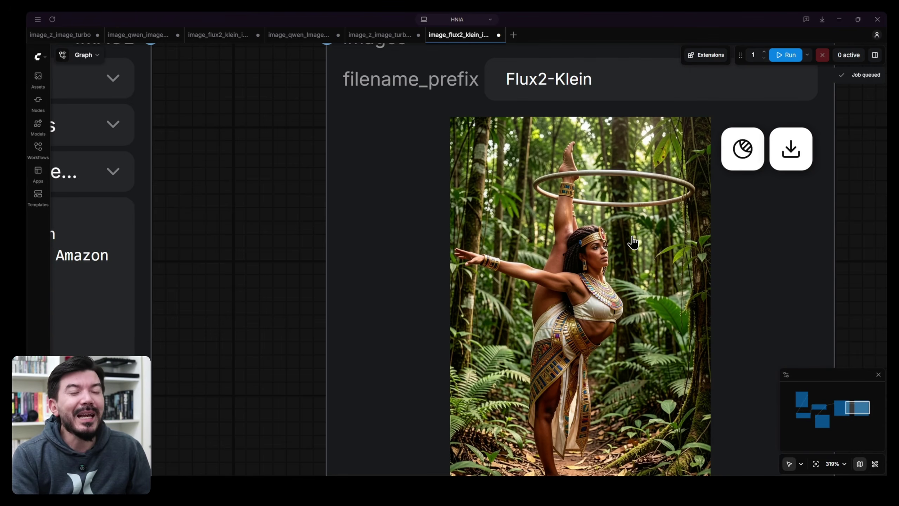
Examine the gymnast images in the Qwen and Z-Image-Turbo workflows for comparison with the Flux.2 Klein result.
left_click(298, 37)
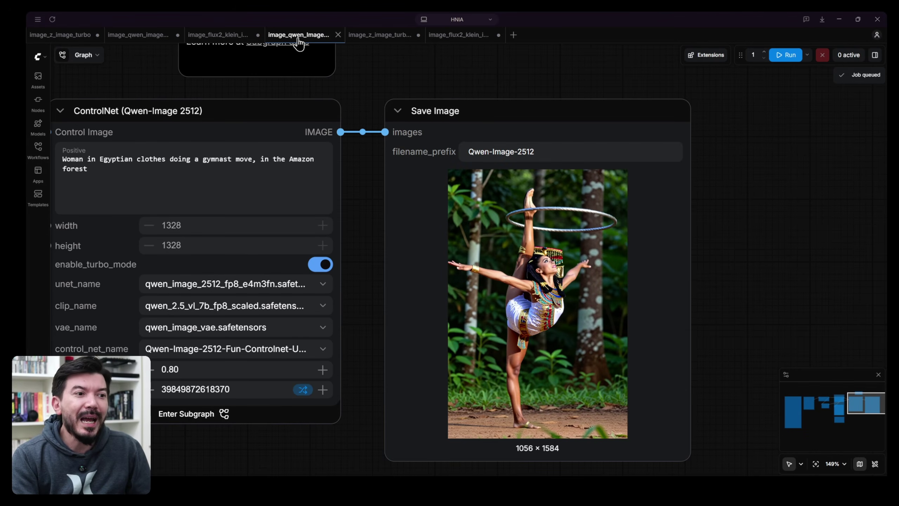
left_click(378, 39)
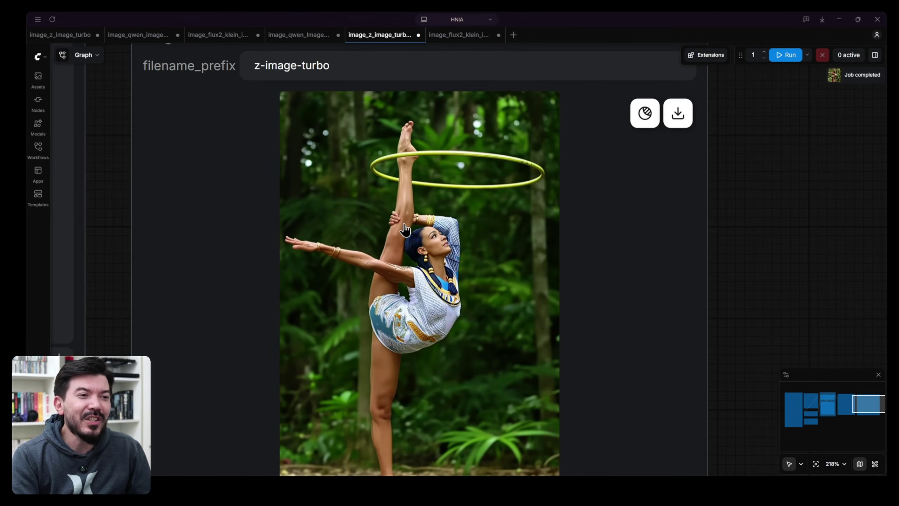
scroll(432, 220, "down", 4)
Review the Flux.2 Klein workflow's output image, its prompt, and the Canny node beside the reference photo.
left_click(457, 36)
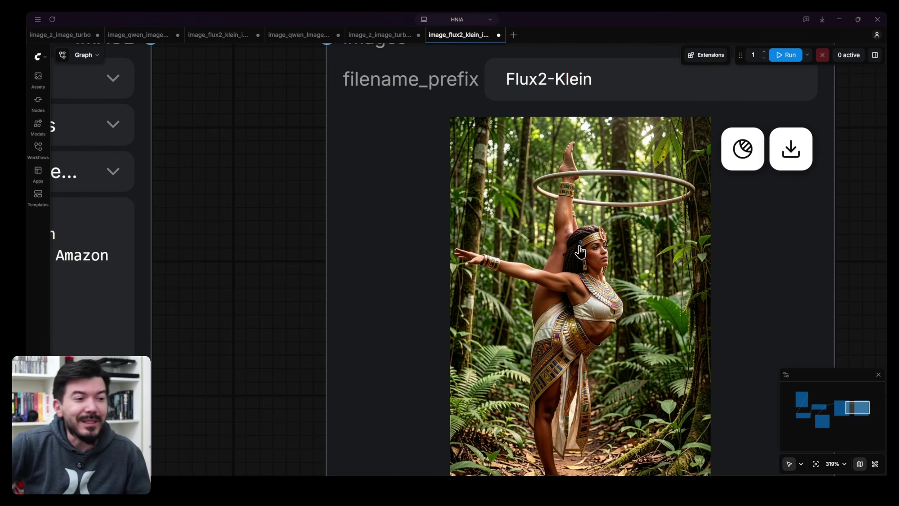
scroll(581, 253, "down", 4)
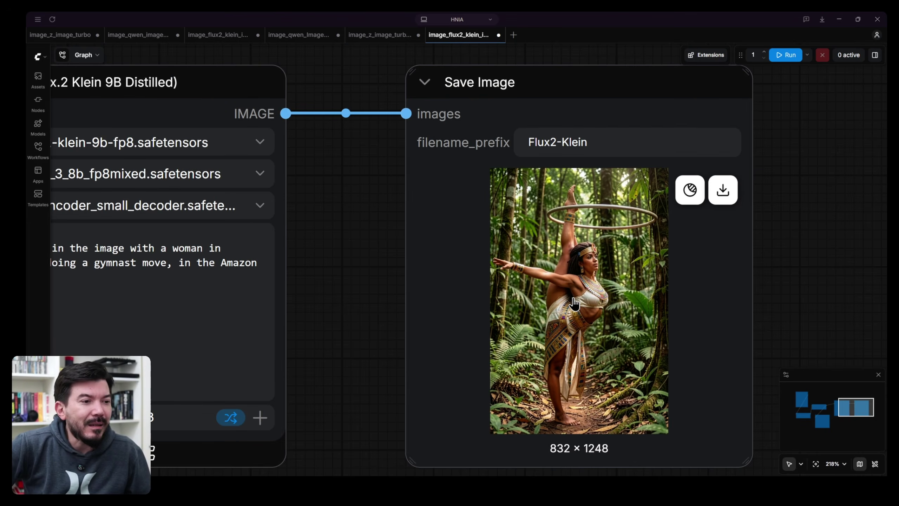
scroll(574, 302, "down", 4)
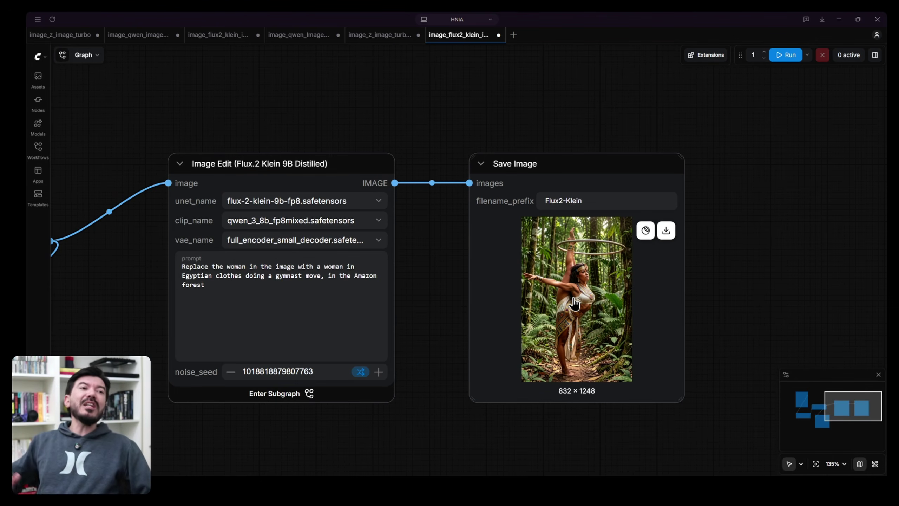
left_click_drag(137, 175, 623, 171)
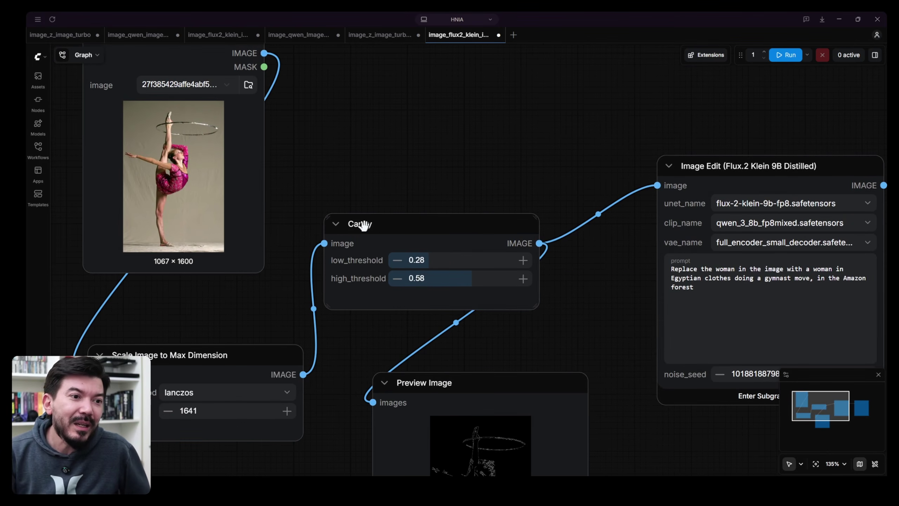
Try adding an Image Depth Estimation (Lotus Depth) node above the Canny node, and delete it again.
double_click(378, 165)
type("depth")
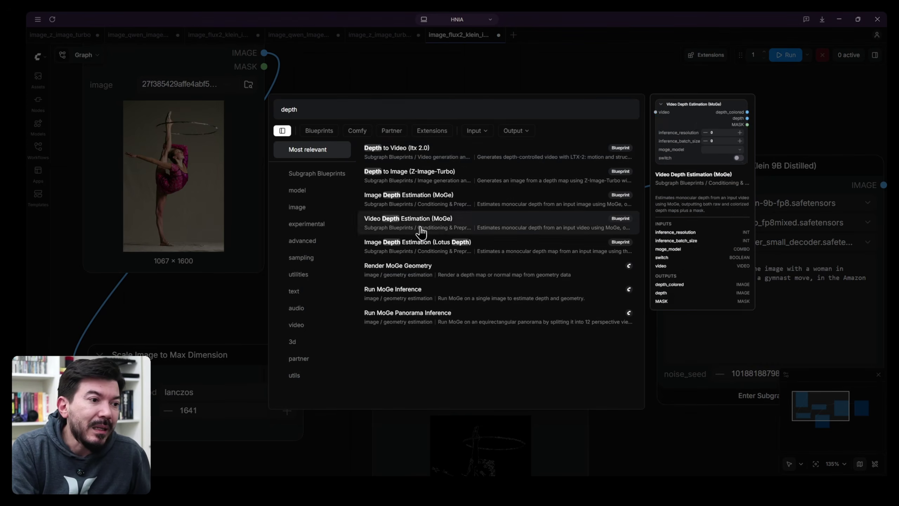
left_click(428, 248)
left_click_drag(471, 87, 482, 83)
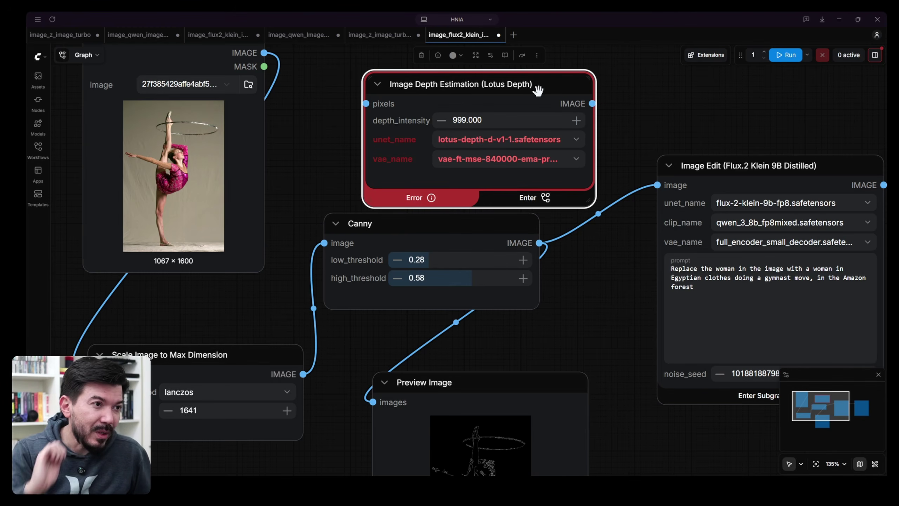
key("Delete")
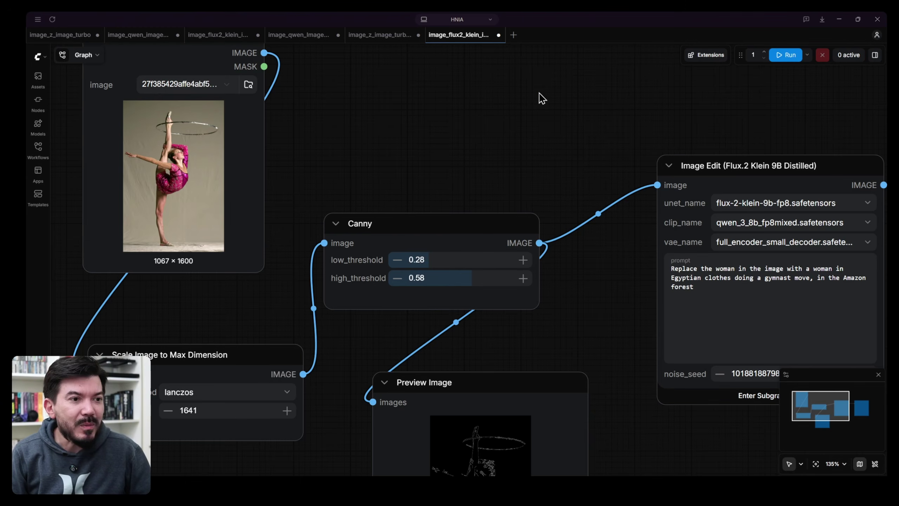
Move the Canny node slightly upward, clear of the Preview Image node in the Flux.2 Klein workflow.
scroll(568, 145, "down", 7)
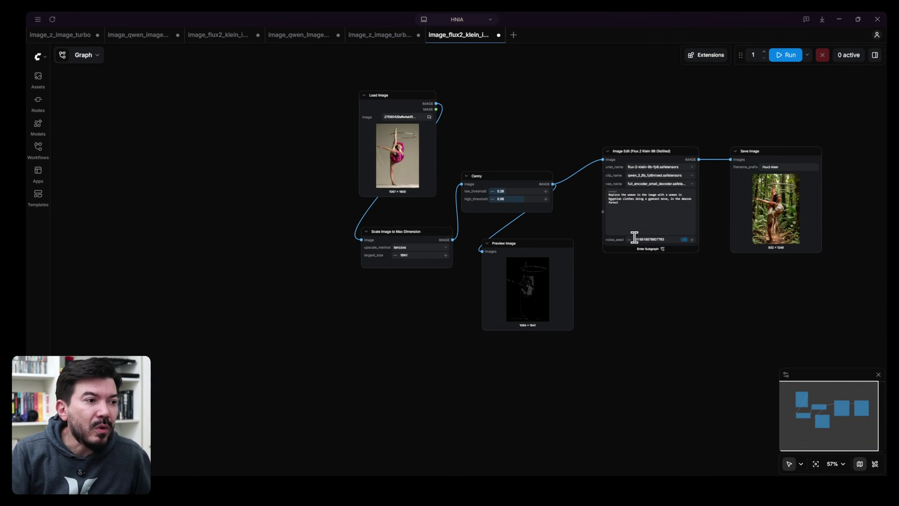
scroll(719, 220, "up", 5)
left_click_drag(701, 221, 591, 237)
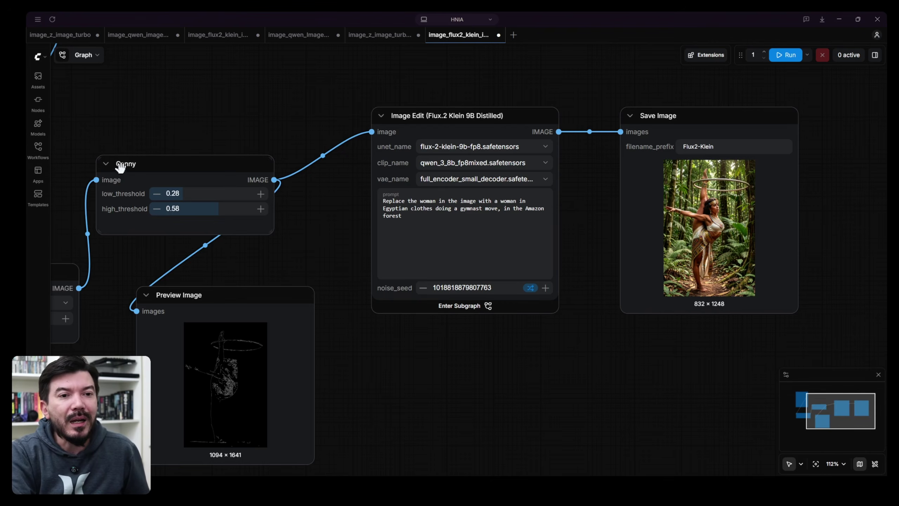
mouse_move(135, 161)
left_mouse_down()
mouse_move(179, 132)
mouse_move(136, 159)
left_mouse_up()
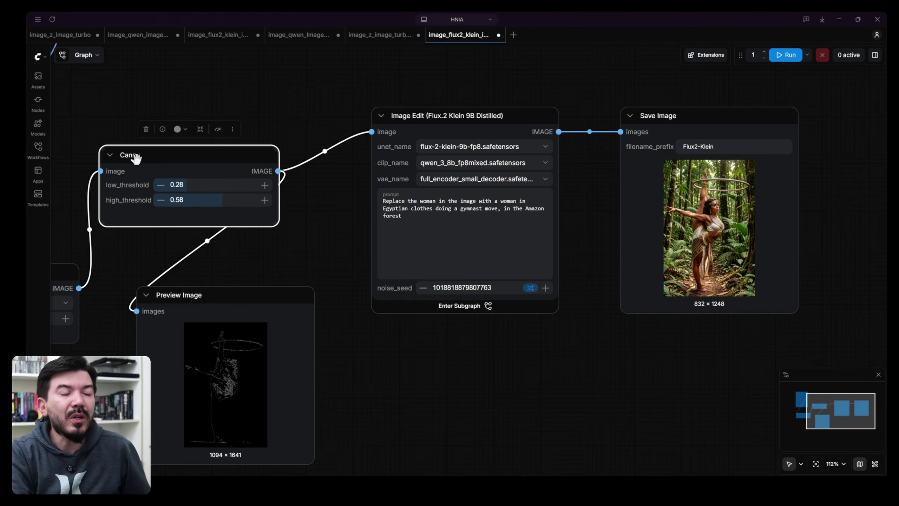